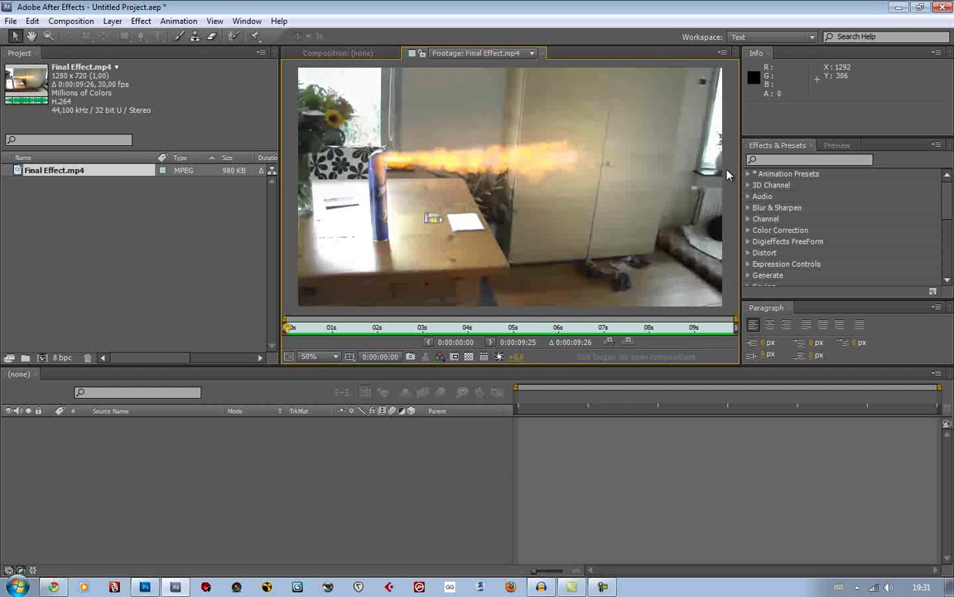
Step: Play the Final Effect.mp4 footage and examine the flame jet up close at several points in time
{"action": "key", "text": "KP_0"}
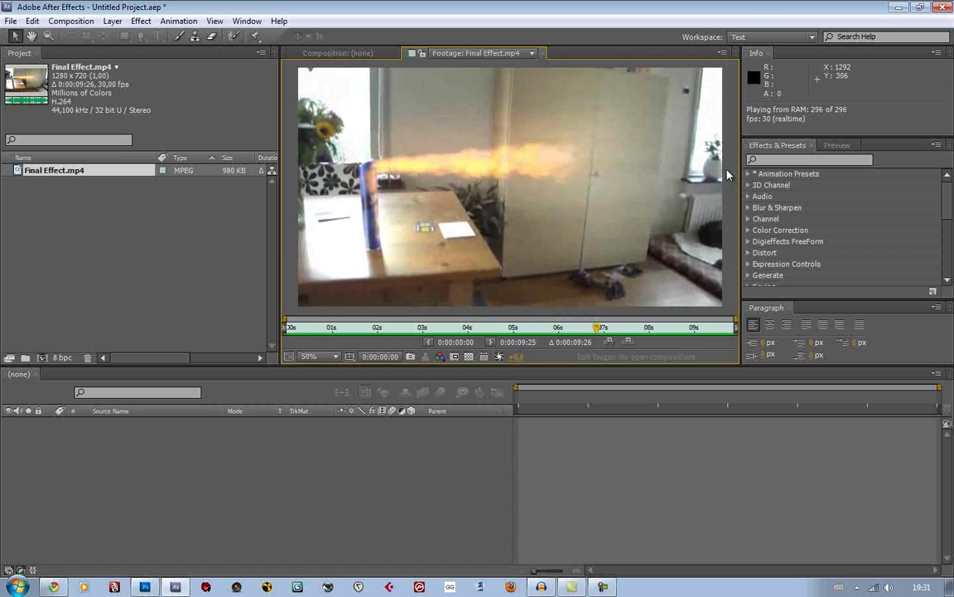
{"action": "key", "text": "space"}
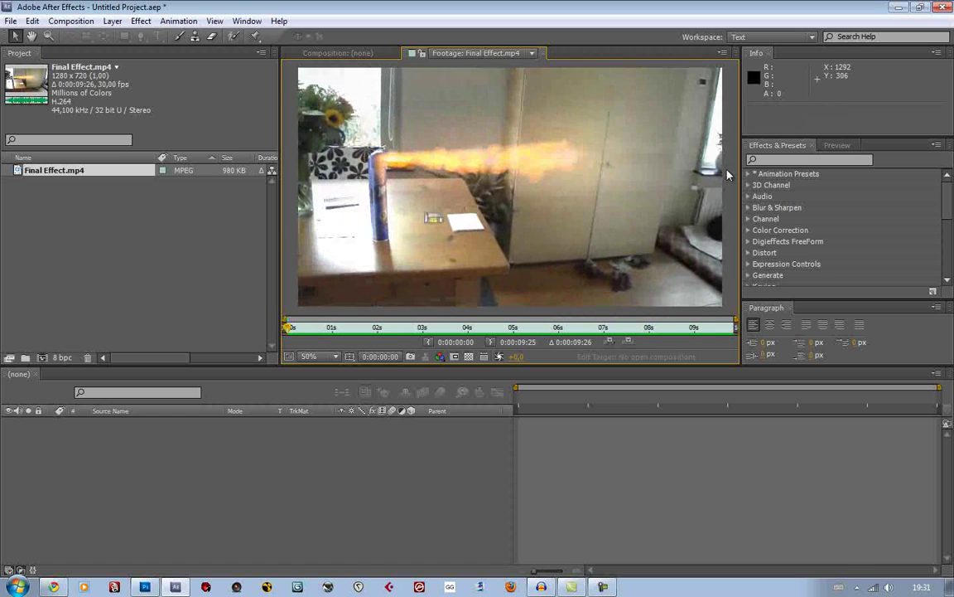
{"action": "left_click_drag", "start_coordinate": [580, 328], "coordinate": [535, 331]}
{"action": "scroll", "coordinate": [441, 228], "scroll_direction": "up", "scroll_amount": 2}
{"action": "left_click_drag", "start_coordinate": [420, 171], "coordinate": [469, 187]}
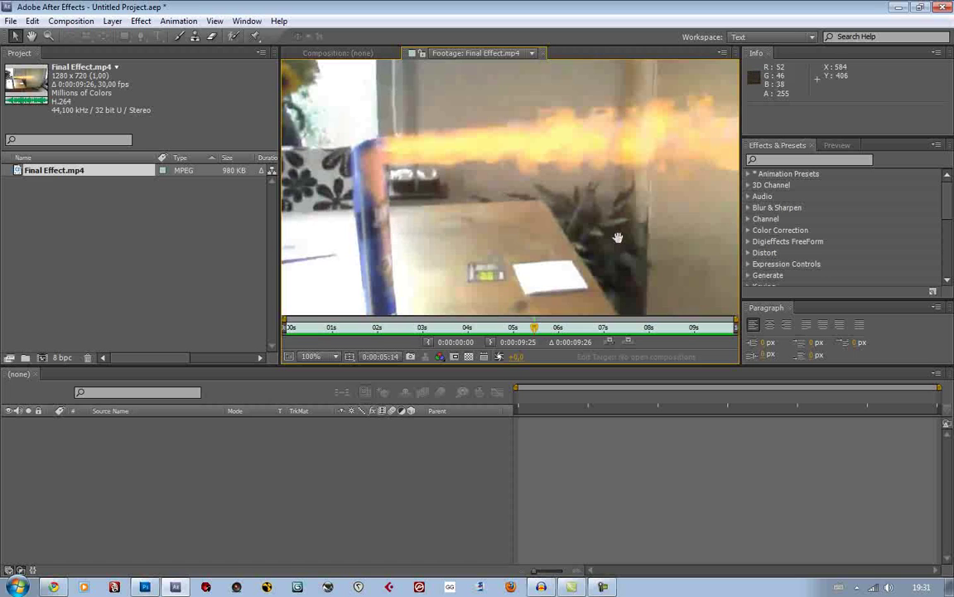
{"action": "left_click_drag", "start_coordinate": [615, 235], "coordinate": [515, 181]}
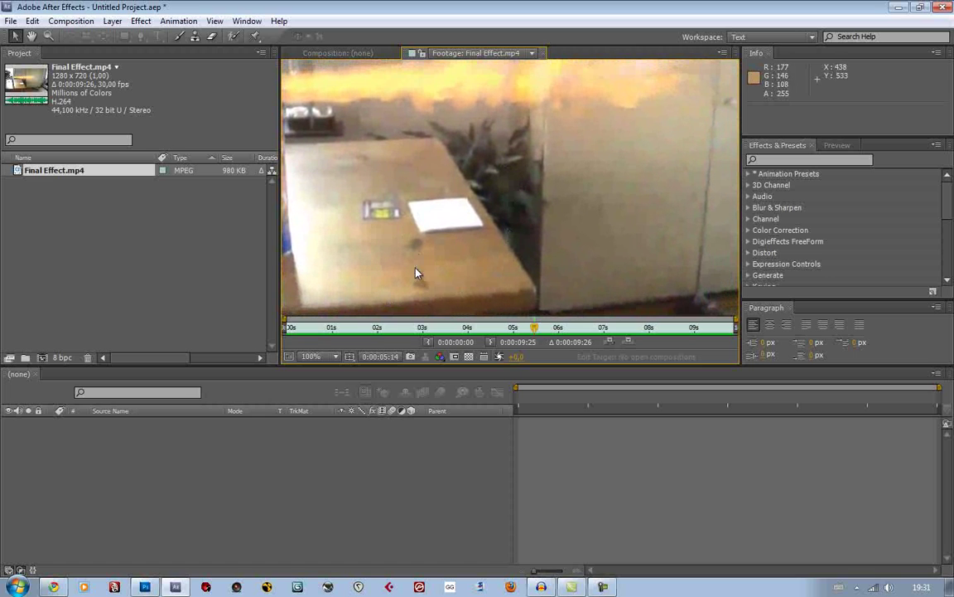
{"action": "left_click_drag", "start_coordinate": [441, 329], "coordinate": [487, 330]}
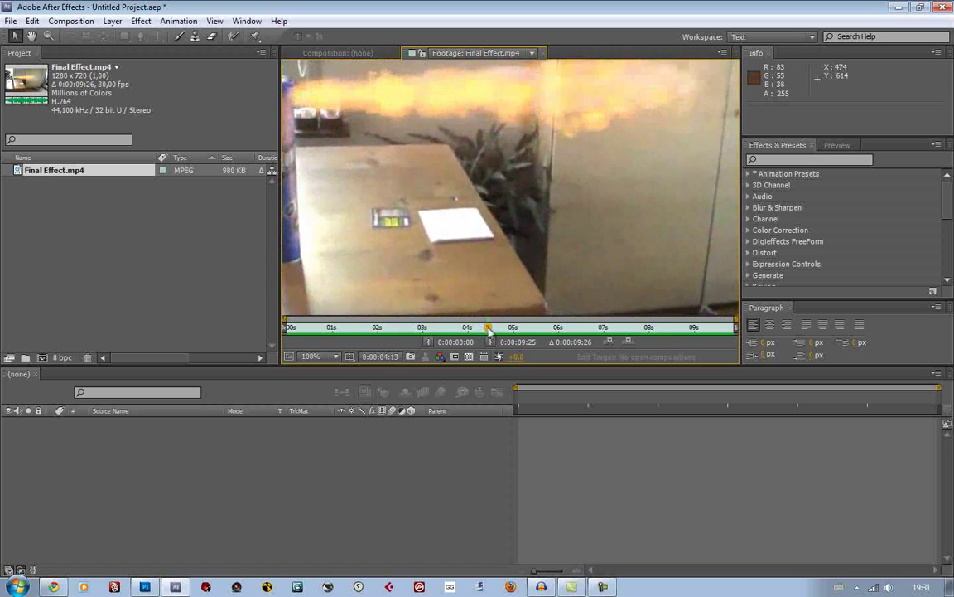
{"action": "scroll", "coordinate": [575, 165], "scroll_direction": "down", "scroll_amount": 2}
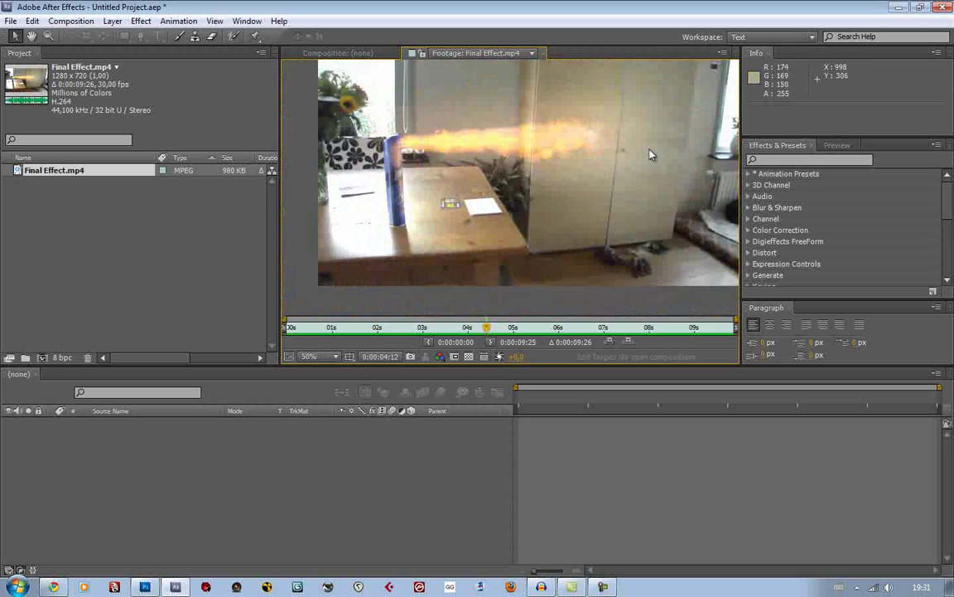
{"action": "left_click_drag", "start_coordinate": [652, 153], "coordinate": [620, 170]}
{"action": "left_click_drag", "start_coordinate": [537, 196], "coordinate": [548, 191]}
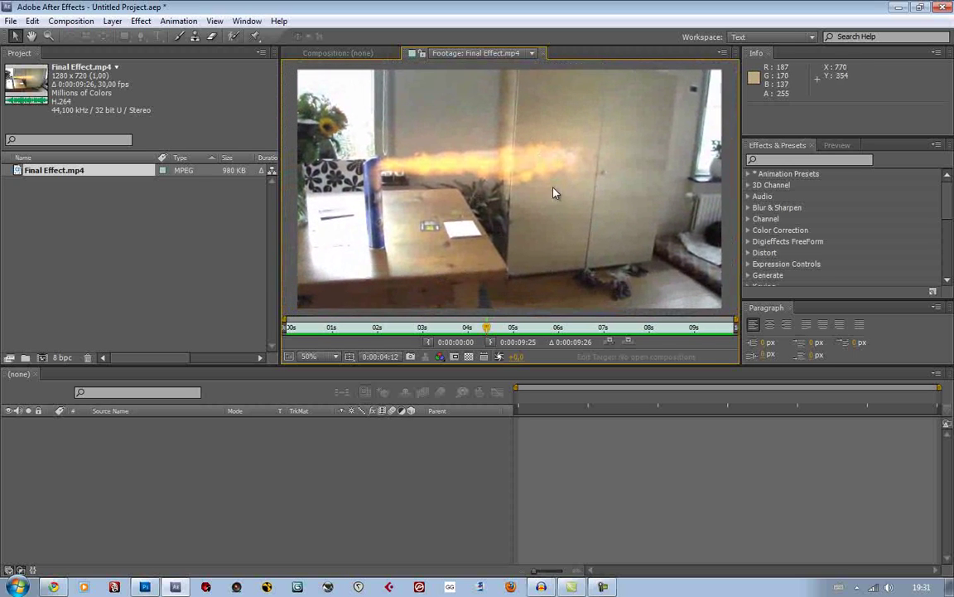
{"action": "left_click_drag", "start_coordinate": [489, 329], "coordinate": [551, 329]}
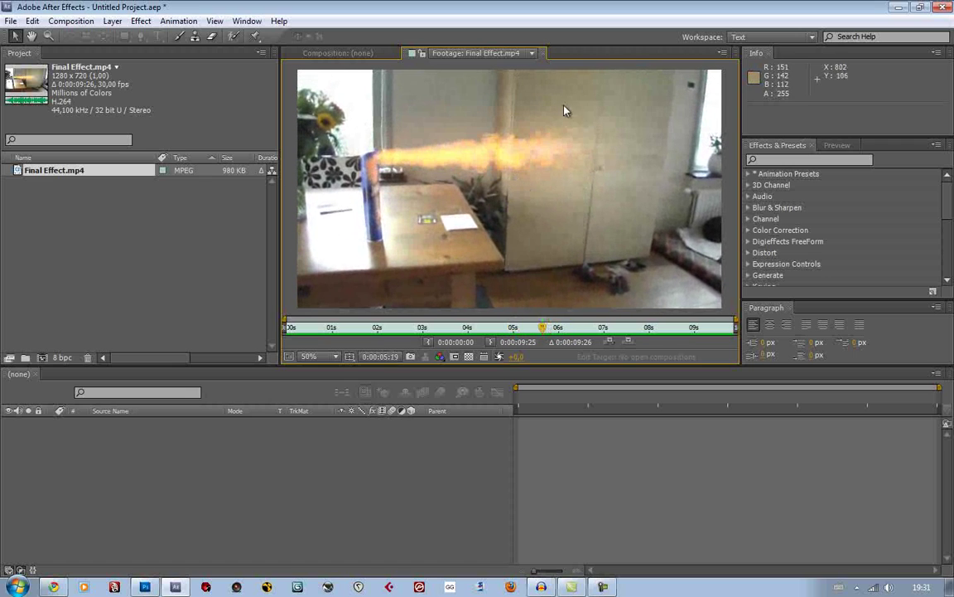
Step: Remove the Final Effect.mp4 footage from the project and switch to Photoshop
{"action": "key", "text": "Delete"}
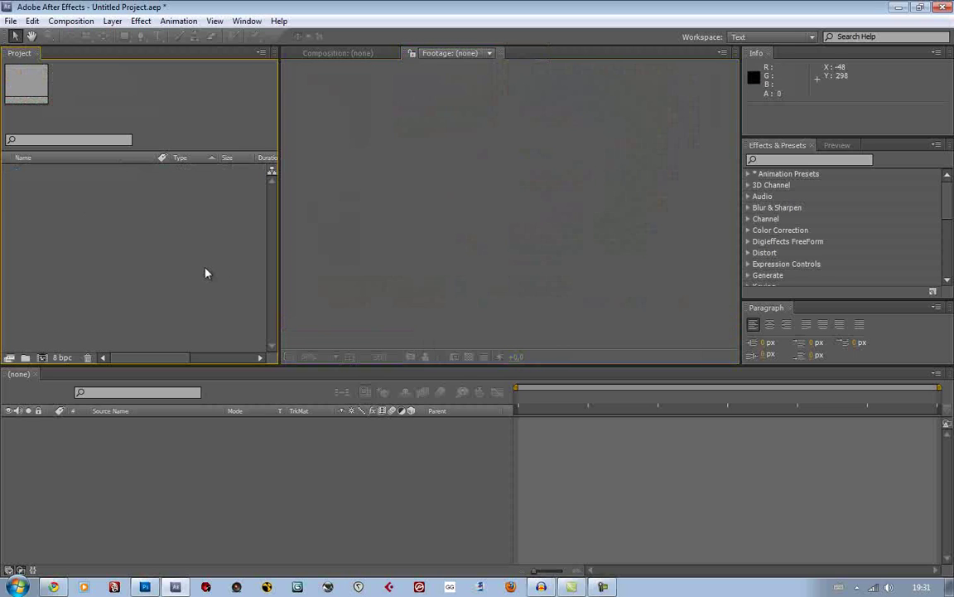
{"action": "left_click", "coordinate": [145, 587]}
{"action": "left_click", "coordinate": [941, 335]}
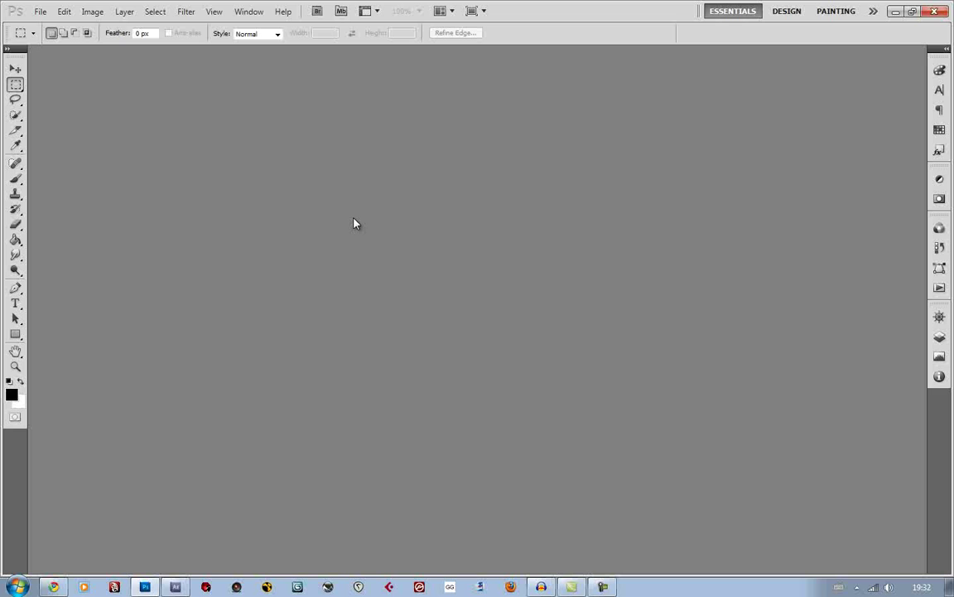
Step: Open Flame.jpg from the AETuts folder and copy the entire flame image
{"action": "double_click", "coordinate": [354, 222]}
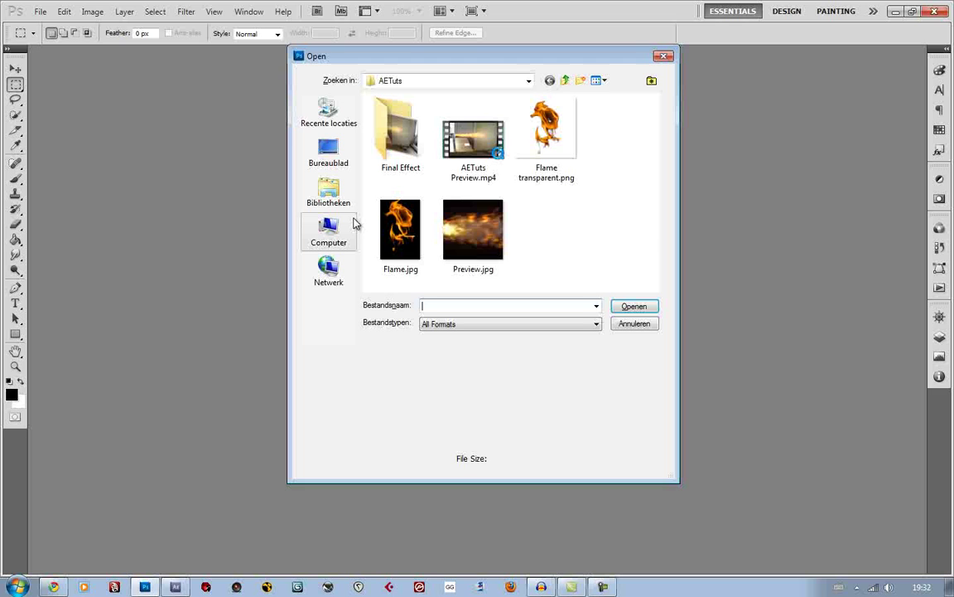
{"action": "double_click", "coordinate": [397, 226]}
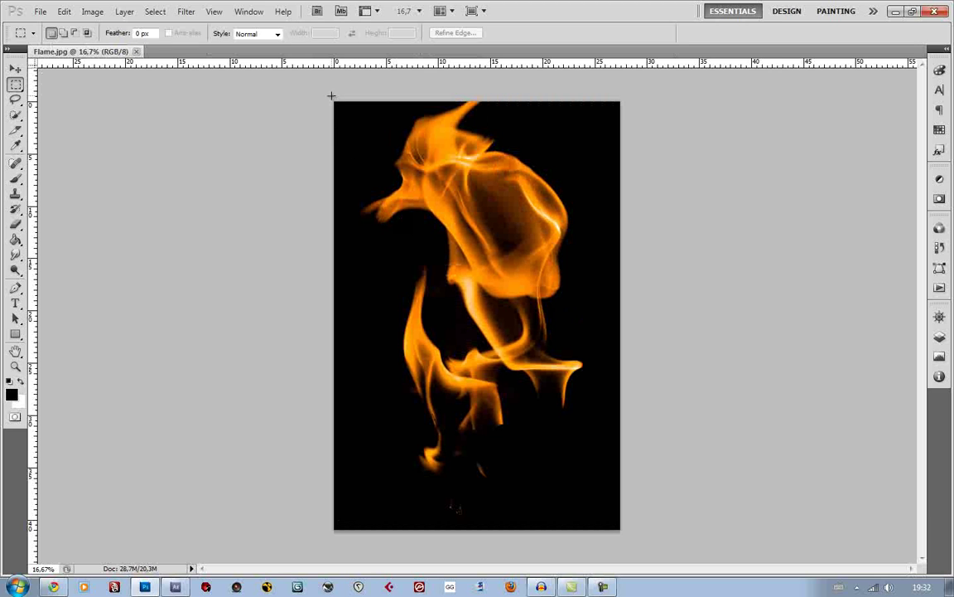
{"action": "left_click", "coordinate": [940, 317]}
{"action": "scroll", "coordinate": [502, 333], "scroll_direction": "up", "scroll_amount": 6}
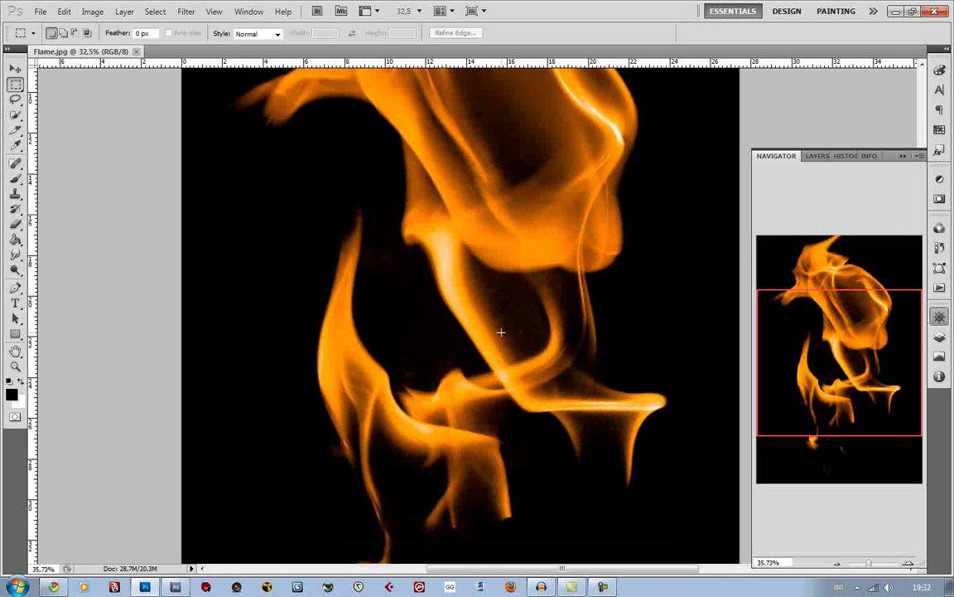
{"action": "scroll", "coordinate": [501, 332], "scroll_direction": "down", "scroll_amount": 6}
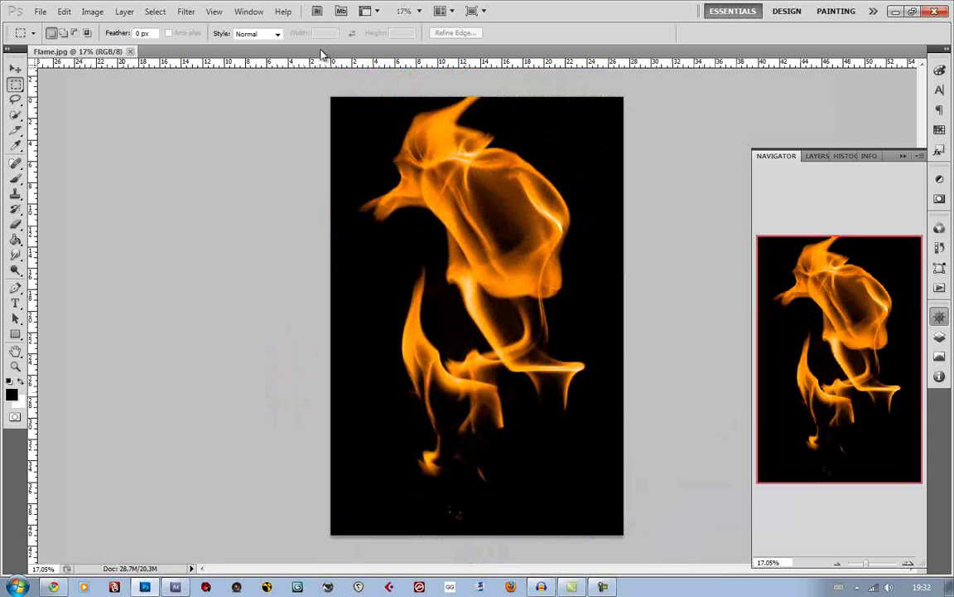
{"action": "left_click", "coordinate": [542, 155]}
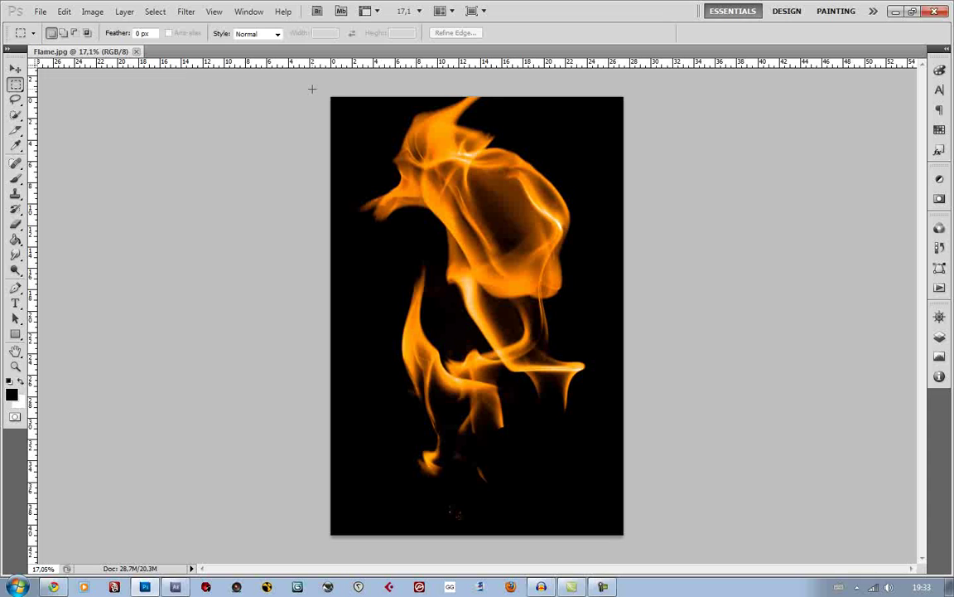
{"action": "left_click_drag", "start_coordinate": [298, 88], "coordinate": [633, 545]}
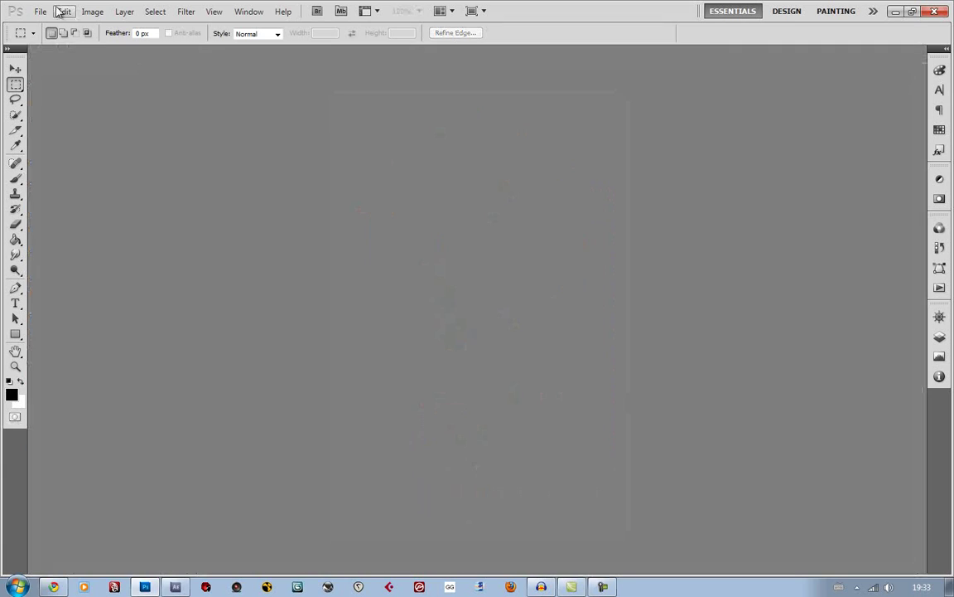
Step: Create a new document 200 pixels wide and 200 pixels high
{"action": "left_click", "coordinate": [40, 12]}
{"action": "left_click", "coordinate": [65, 25]}
{"action": "left_click", "coordinate": [420, 253]}
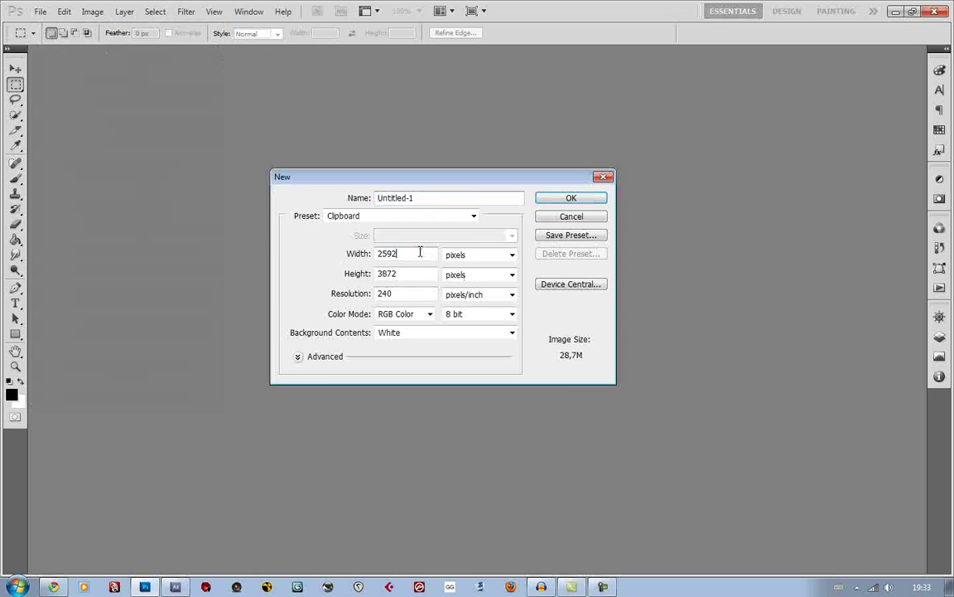
{"action": "left_click_drag", "start_coordinate": [420, 253], "coordinate": [381, 257]}
{"action": "type", "text": "200"}
{"action": "key", "text": "Tab"}
{"action": "type", "text": "20"}
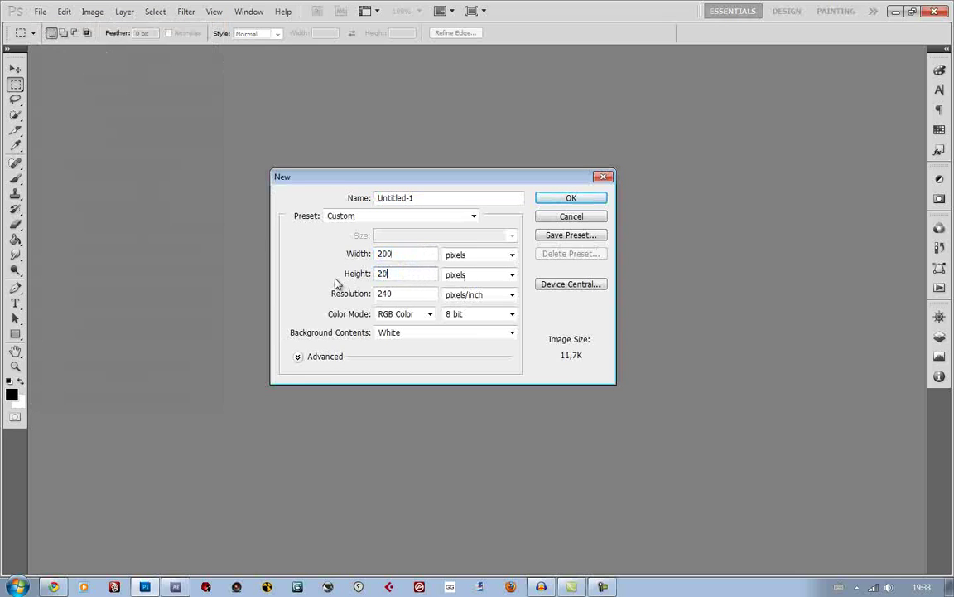
{"action": "type", "text": "0"}
{"action": "left_click", "coordinate": [568, 199]}
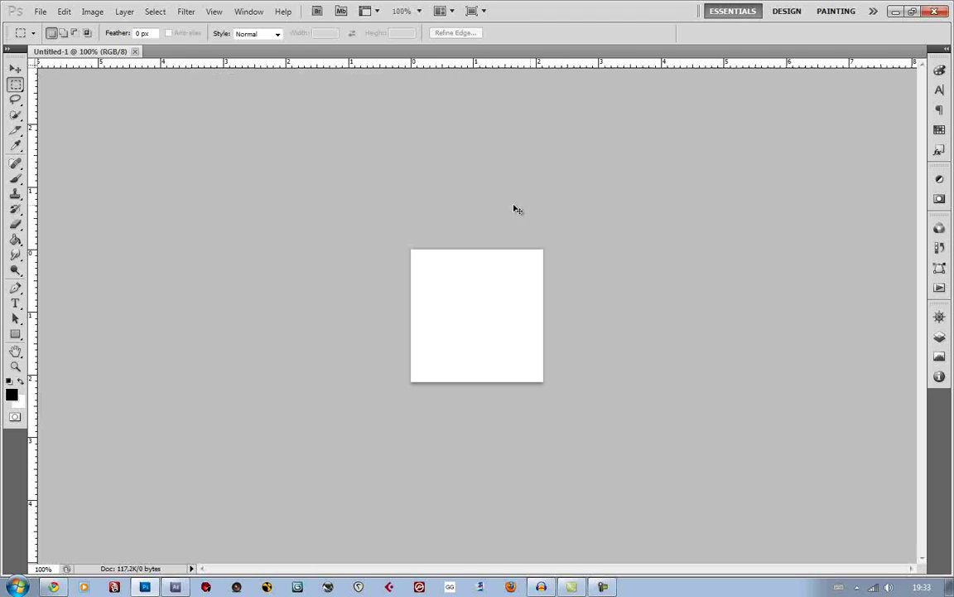
Step: Paste the flame image into the new document and scale it proportionally to about 5.71%, keeping its upper-left corner fixed
{"action": "key", "text": "ctrl+v"}
{"action": "scroll", "coordinate": [503, 323], "scroll_direction": "down", "scroll_amount": 5}
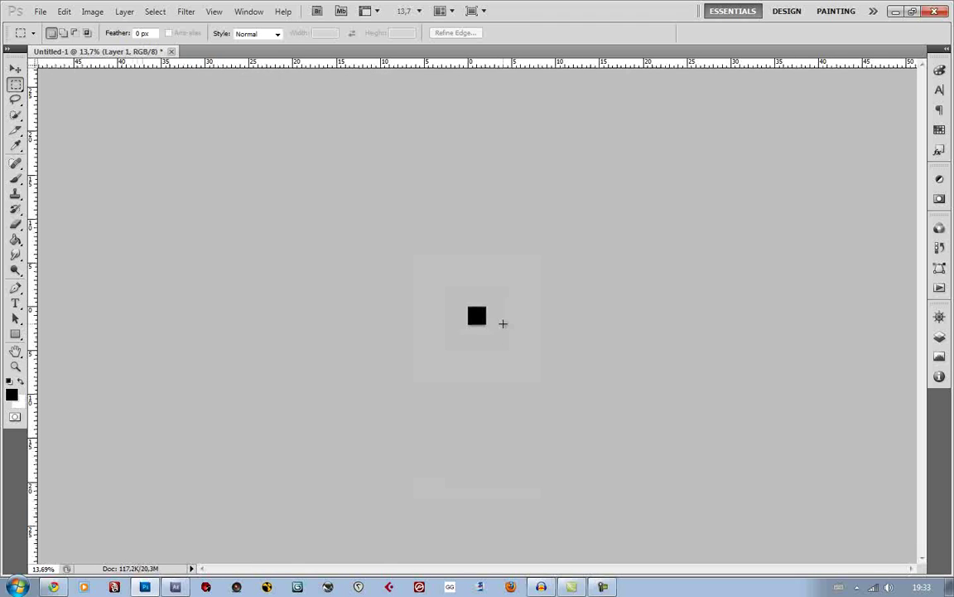
{"action": "key", "text": "ctrl+t"}
{"action": "scroll", "coordinate": [622, 456], "scroll_direction": "down", "scroll_amount": 2}
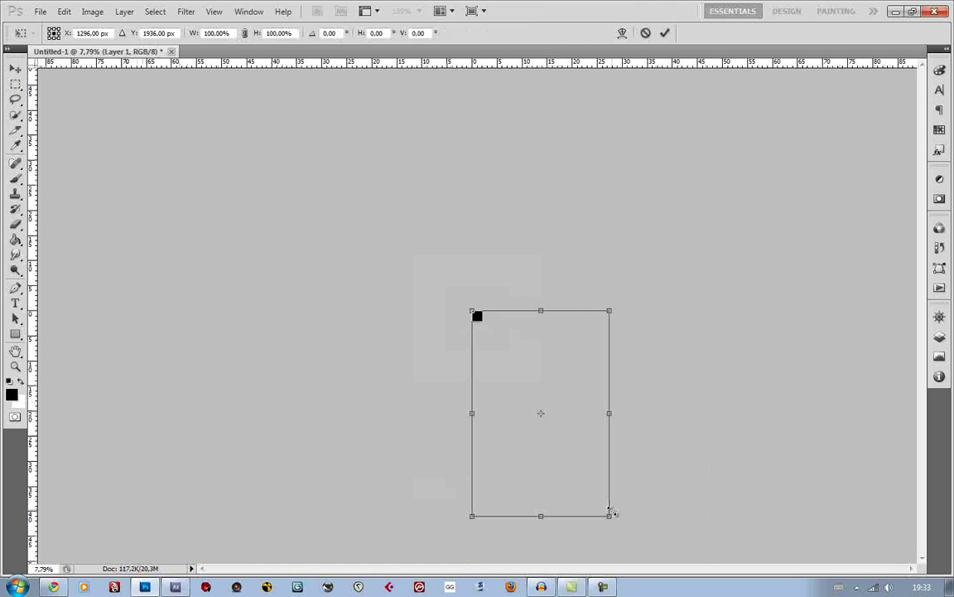
{"action": "left_click_drag", "start_coordinate": [609, 514], "coordinate": [489, 330]}
{"action": "scroll", "coordinate": [489, 331], "scroll_direction": "up", "scroll_amount": 5}
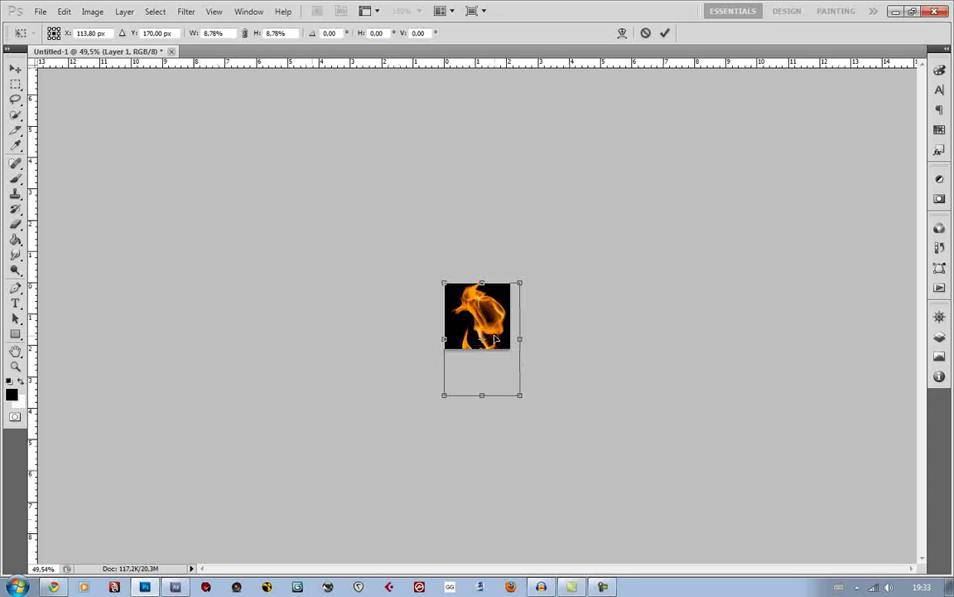
{"action": "scroll", "coordinate": [522, 369], "scroll_direction": "up", "scroll_amount": 1}
{"action": "scroll", "coordinate": [568, 461], "scroll_direction": "up", "scroll_amount": 1}
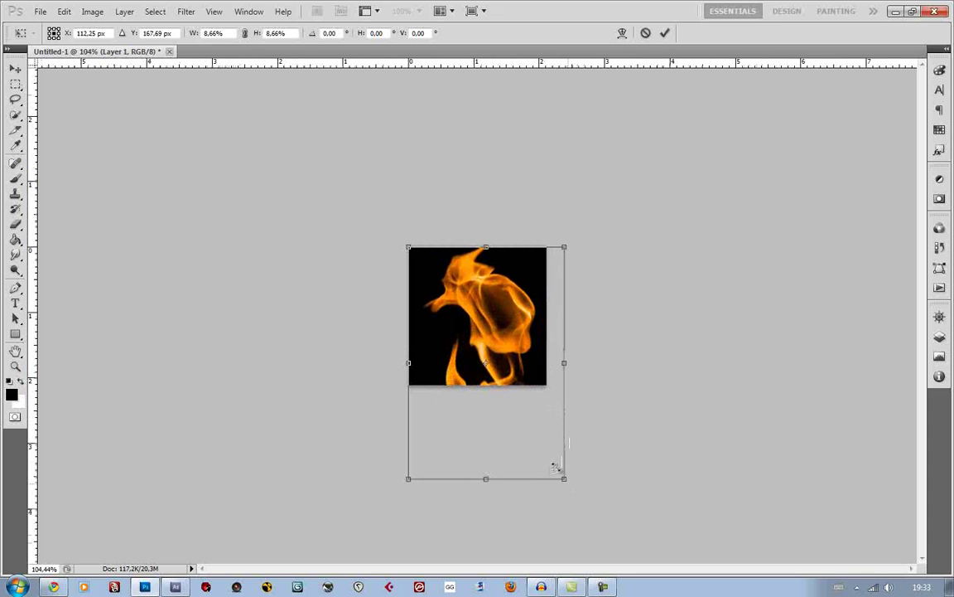
{"action": "left_click_drag", "start_coordinate": [561, 476], "coordinate": [515, 401]}
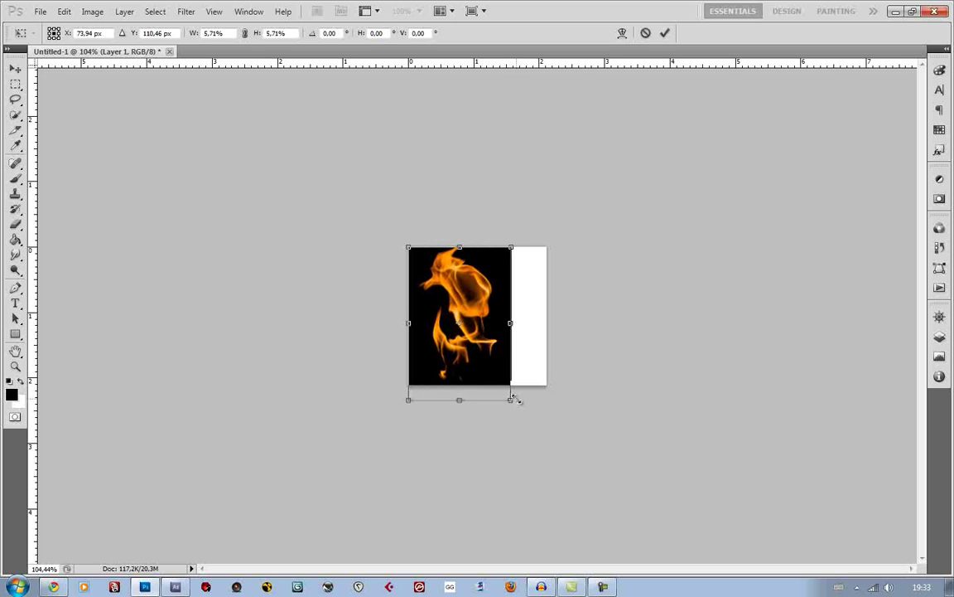
{"action": "double_click", "coordinate": [493, 344]}
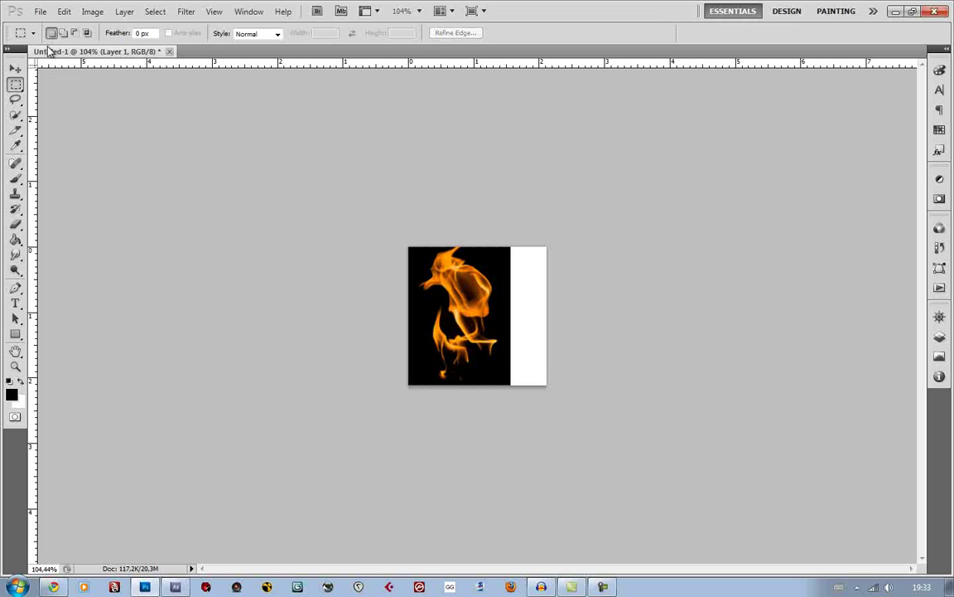
Step: Move the flame layer to the horizontal center of the canvas and delete the white Background layer
{"action": "left_click", "coordinate": [15, 68]}
{"action": "left_click_drag", "start_coordinate": [474, 325], "coordinate": [488, 320]}
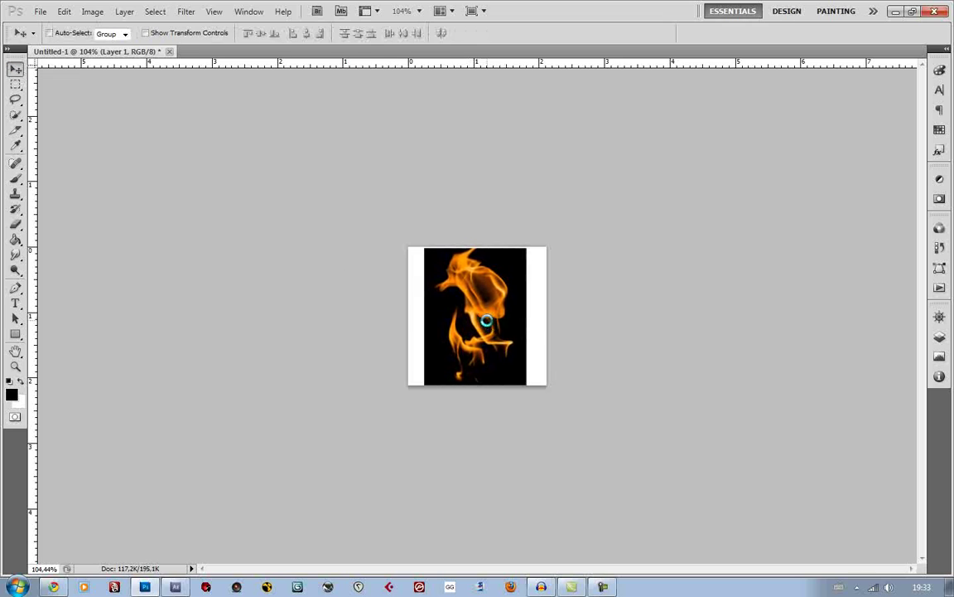
{"action": "left_click", "coordinate": [933, 317]}
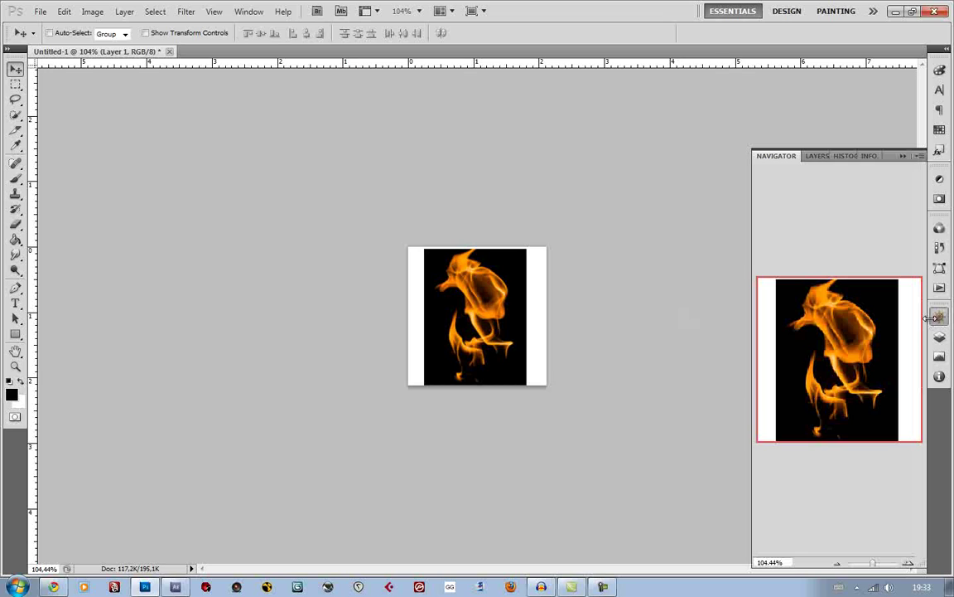
{"action": "left_click", "coordinate": [939, 337]}
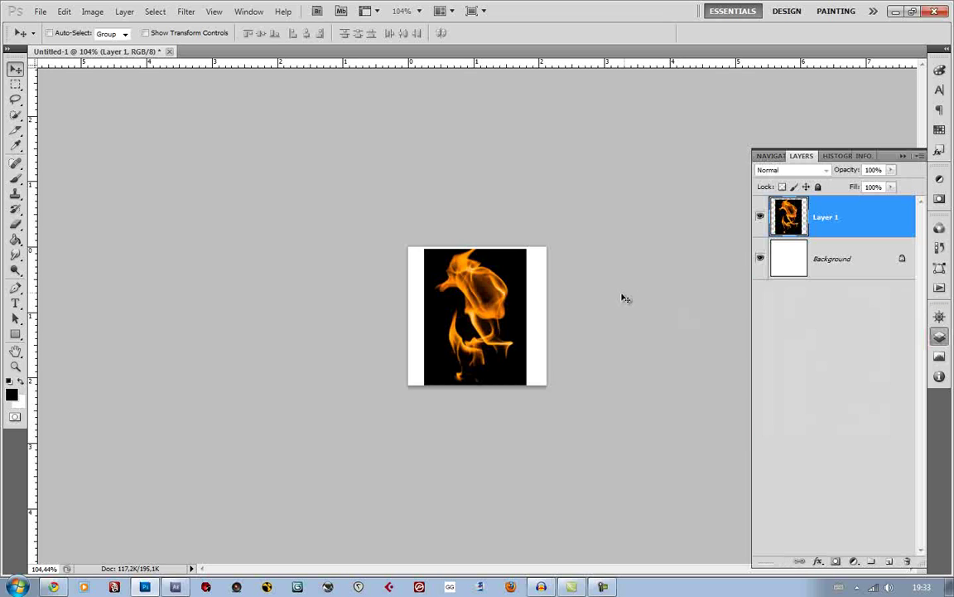
{"action": "left_click", "coordinate": [866, 273]}
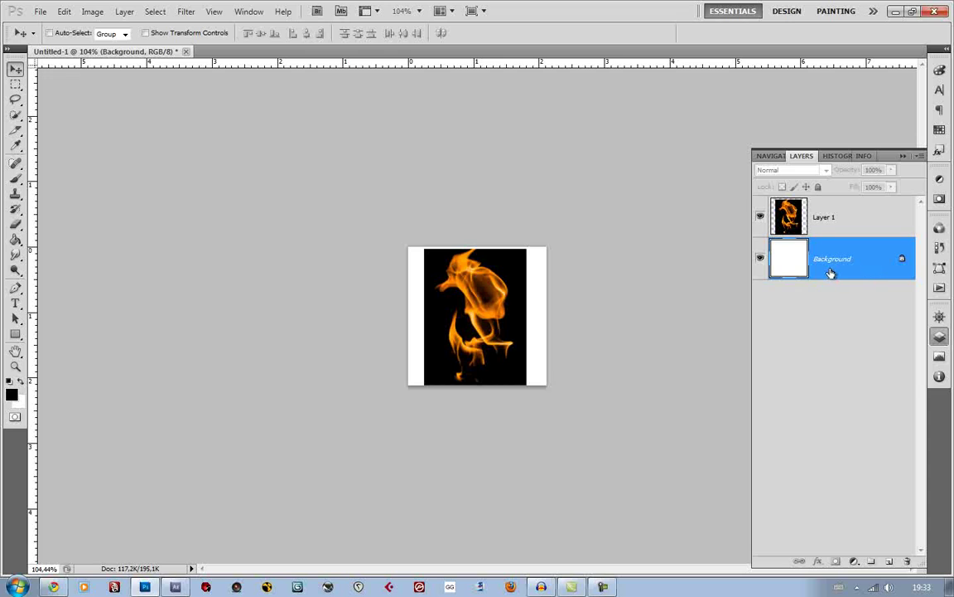
{"action": "key", "text": "Delete"}
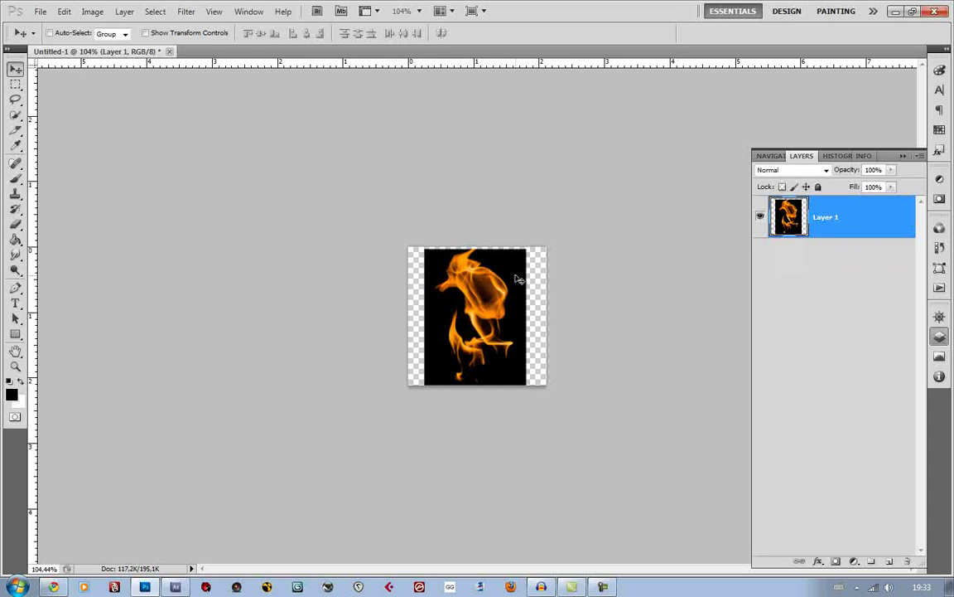
Step: Select the black areas around the flame with Color Range, using Sampled Colors, Localized Color Clusters and a fuzziness of 37
{"action": "scroll", "coordinate": [515, 277], "scroll_direction": "up", "scroll_amount": 1}
{"action": "scroll", "coordinate": [519, 277], "scroll_direction": "up", "scroll_amount": 2}
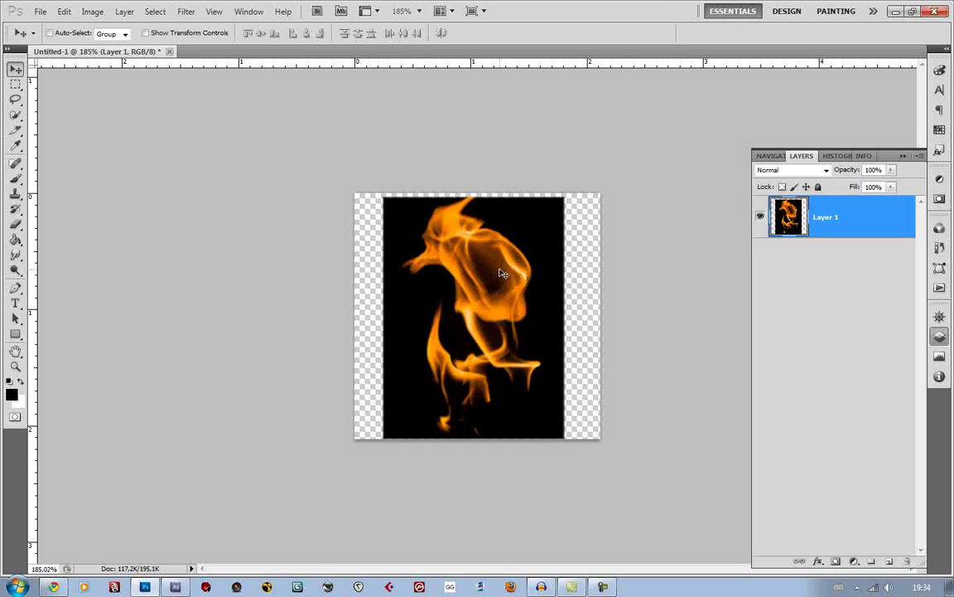
{"action": "left_click", "coordinate": [156, 14]}
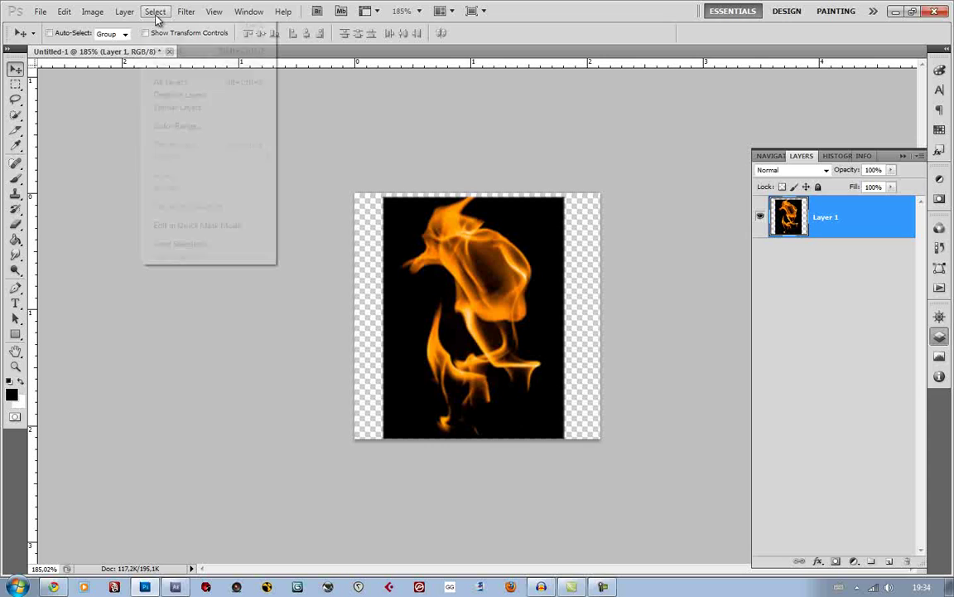
{"action": "left_click", "coordinate": [191, 127]}
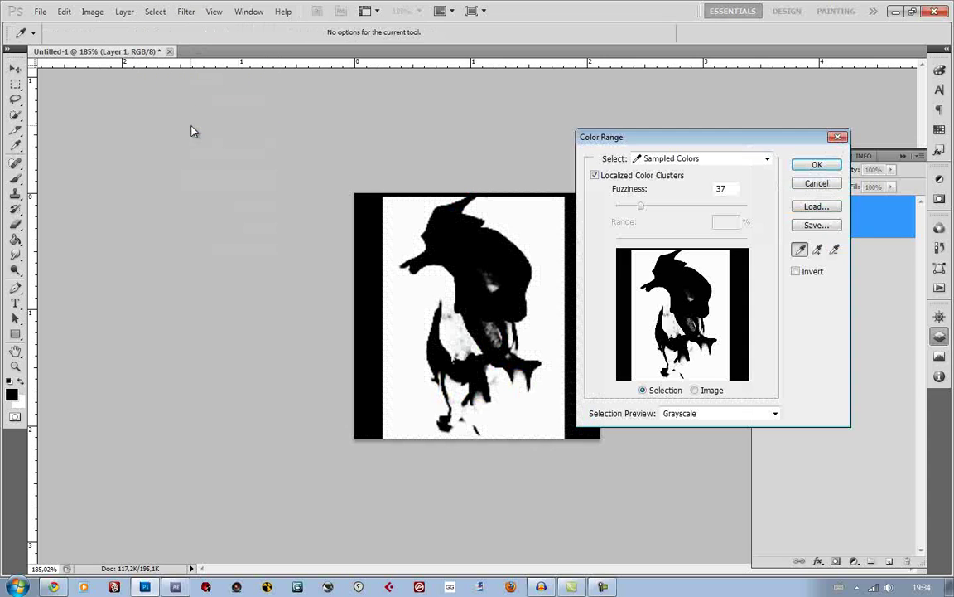
{"action": "left_click_drag", "start_coordinate": [638, 138], "coordinate": [665, 119]}
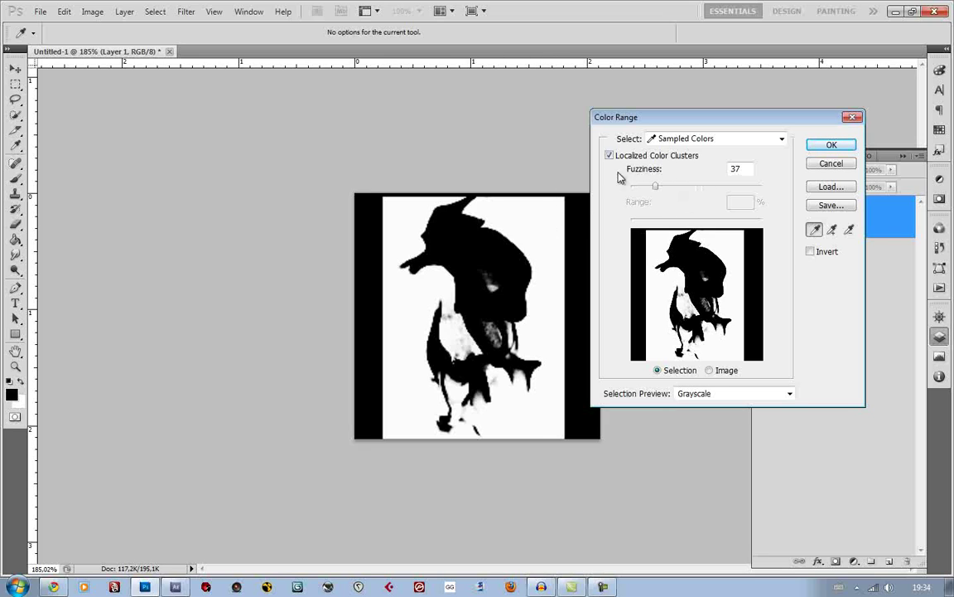
{"action": "left_click", "coordinate": [829, 147]}
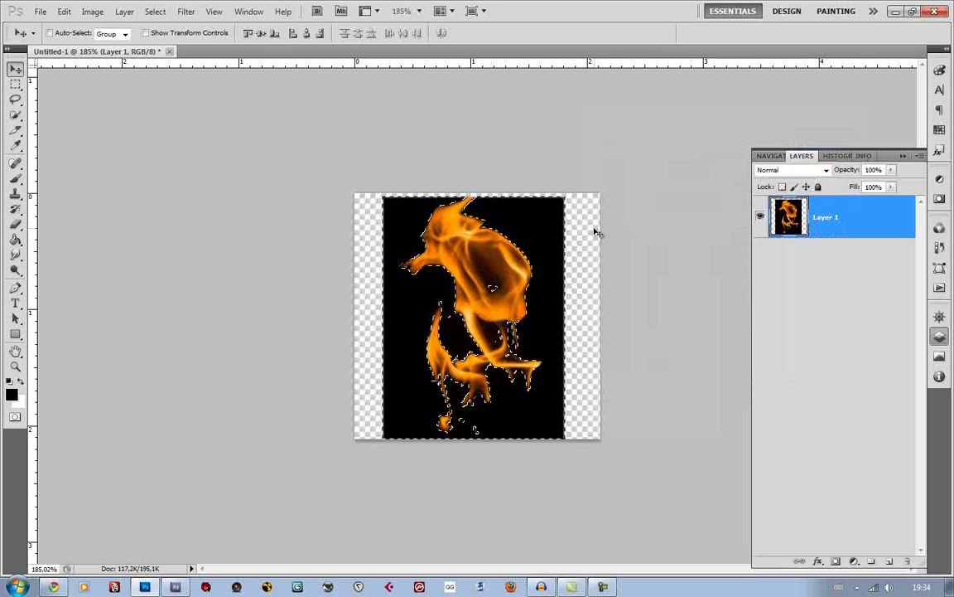
Step: Delete the selected black areas, clear the selection and load the flame layer's remaining pixels as a selection
{"action": "key", "text": "Delete"}
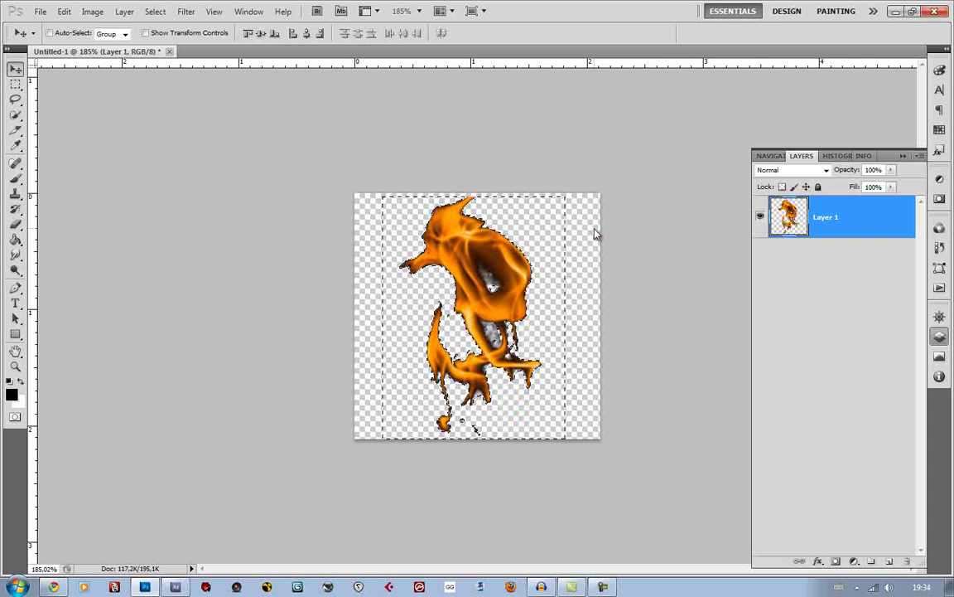
{"action": "key", "text": "ctrl+d"}
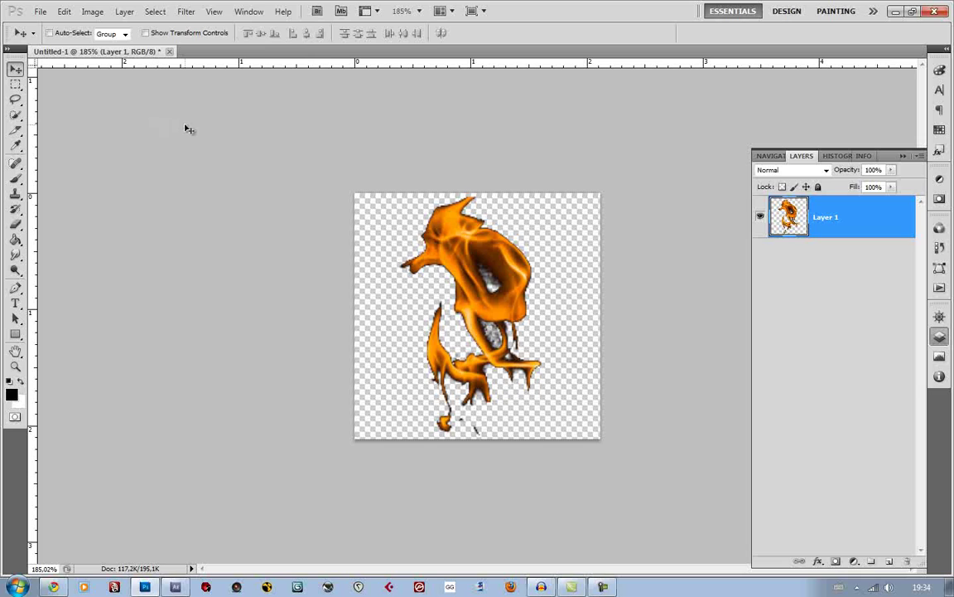
{"action": "left_click", "coordinate": [796, 224], "text": "ctrl"}
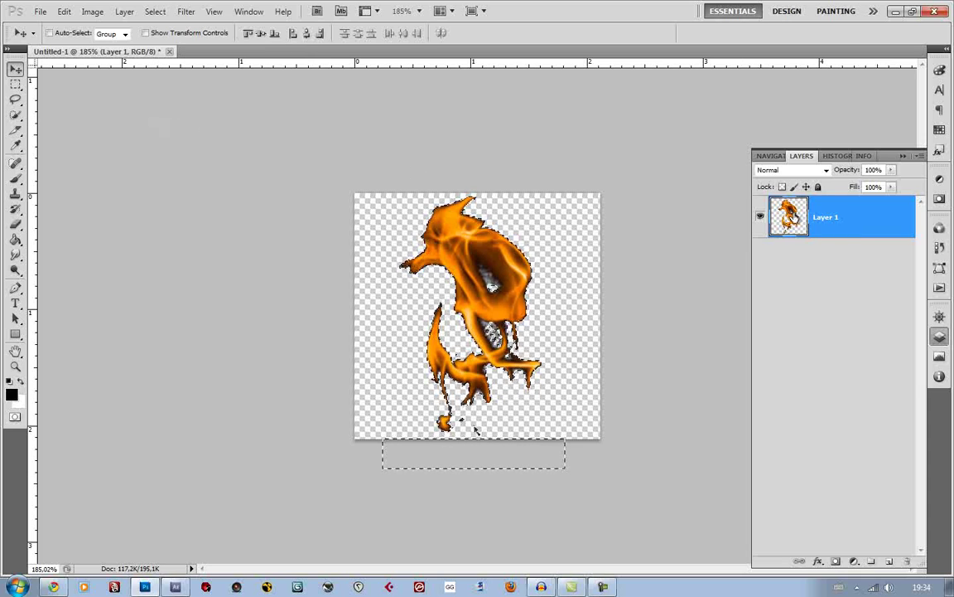
Step: Open Refine Edge for the flame selection and set Shift Edge to -11%
{"action": "left_click", "coordinate": [18, 86]}
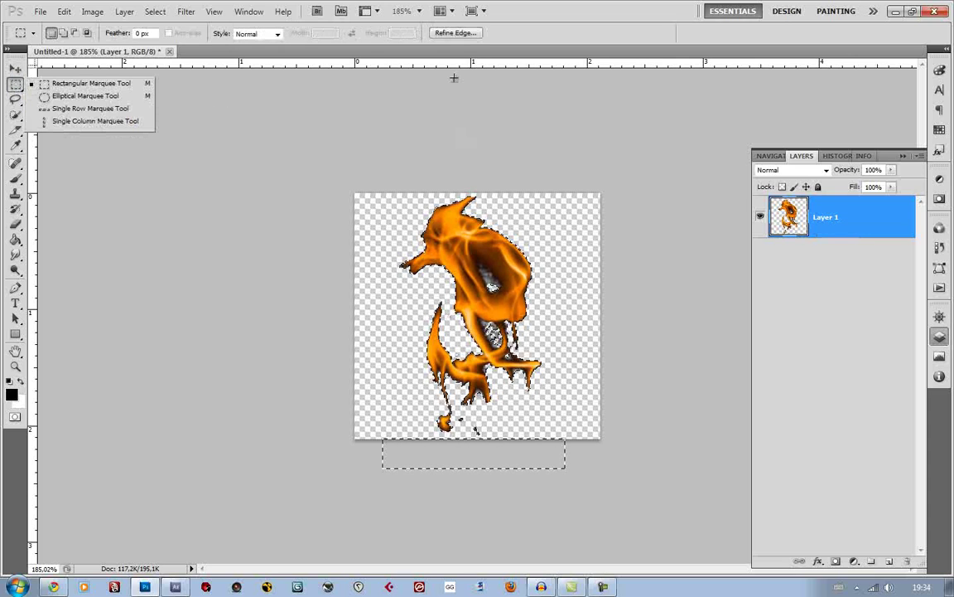
{"action": "left_click", "coordinate": [455, 33]}
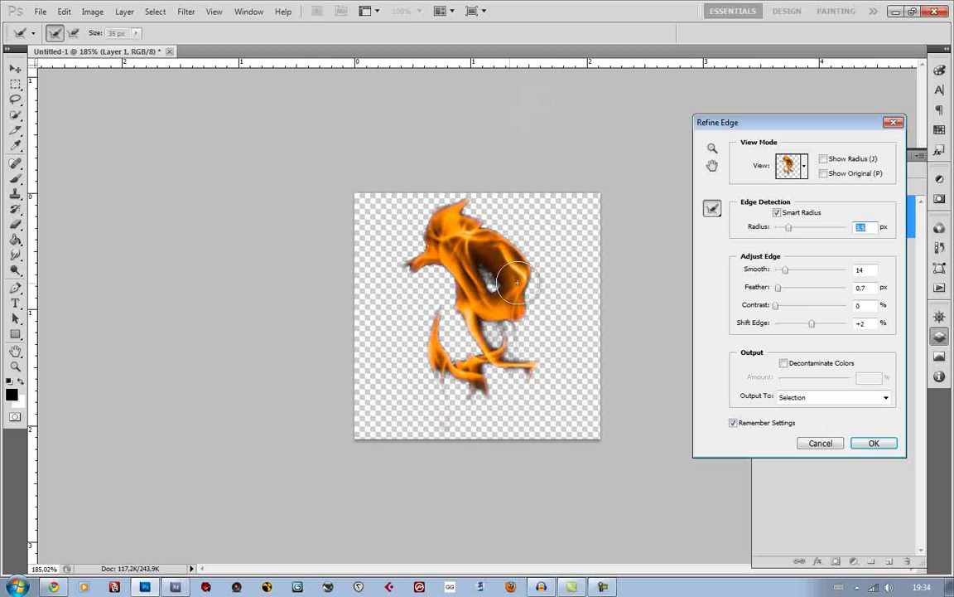
{"action": "left_click_drag", "start_coordinate": [703, 119], "coordinate": [679, 111]}
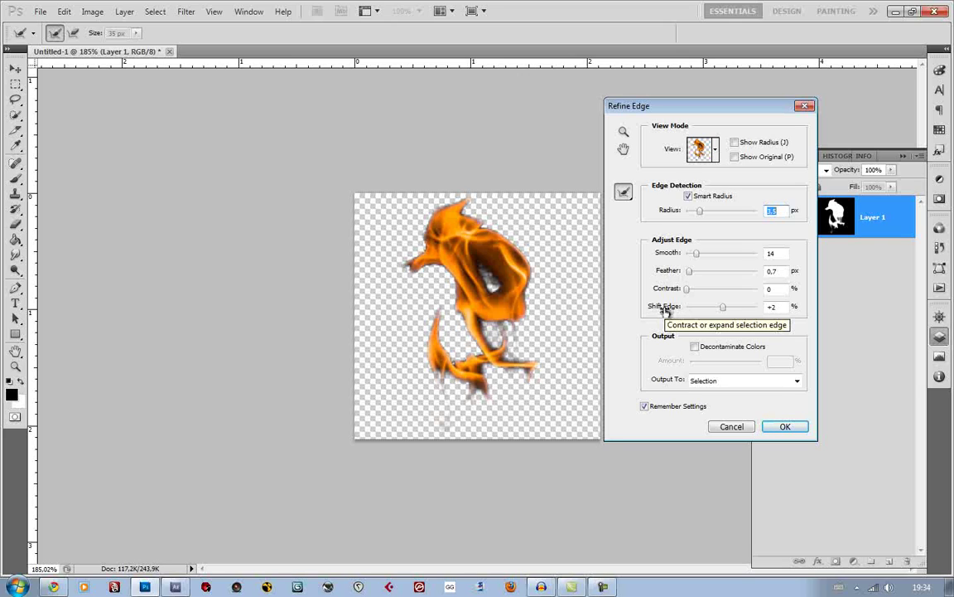
{"action": "left_click_drag", "start_coordinate": [665, 309], "coordinate": [666, 308]}
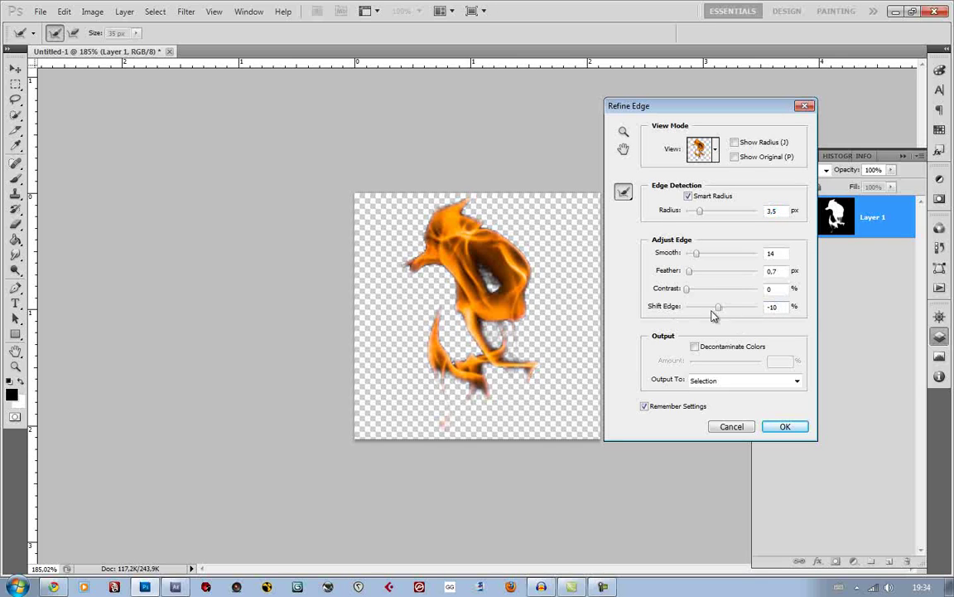
{"action": "left_click_drag", "start_coordinate": [675, 309], "coordinate": [686, 309]}
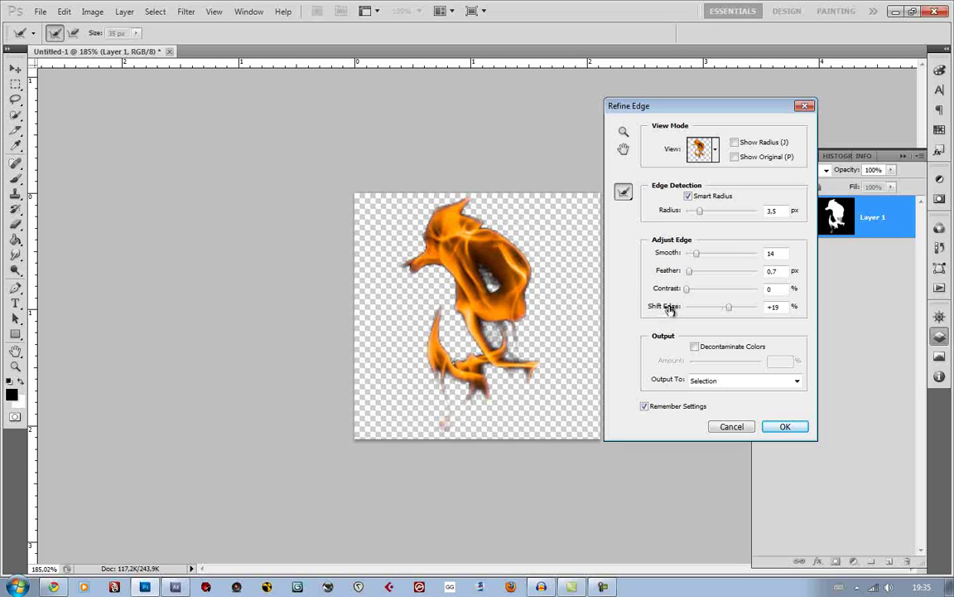
{"action": "left_click_drag", "start_coordinate": [670, 309], "coordinate": [653, 305]}
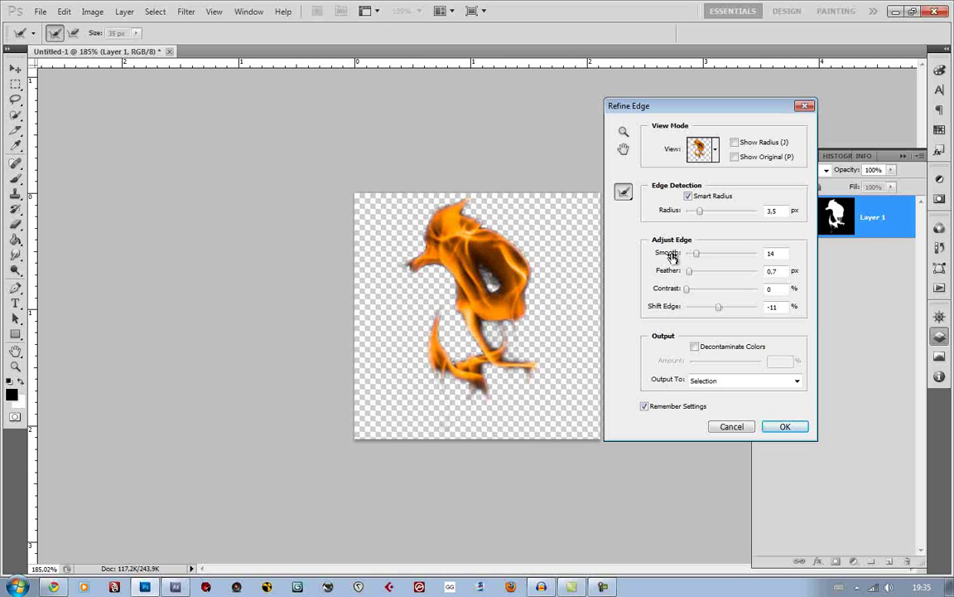
Step: Set Smooth to 16 and Feather to 2.4 px for the flame selection and apply the edge refinement
{"action": "mouse_move", "coordinate": [671, 256]}
{"action": "left_mouse_down"}
{"action": "mouse_move", "coordinate": [639, 260]}
{"action": "mouse_move", "coordinate": [667, 256]}
{"action": "left_mouse_up"}
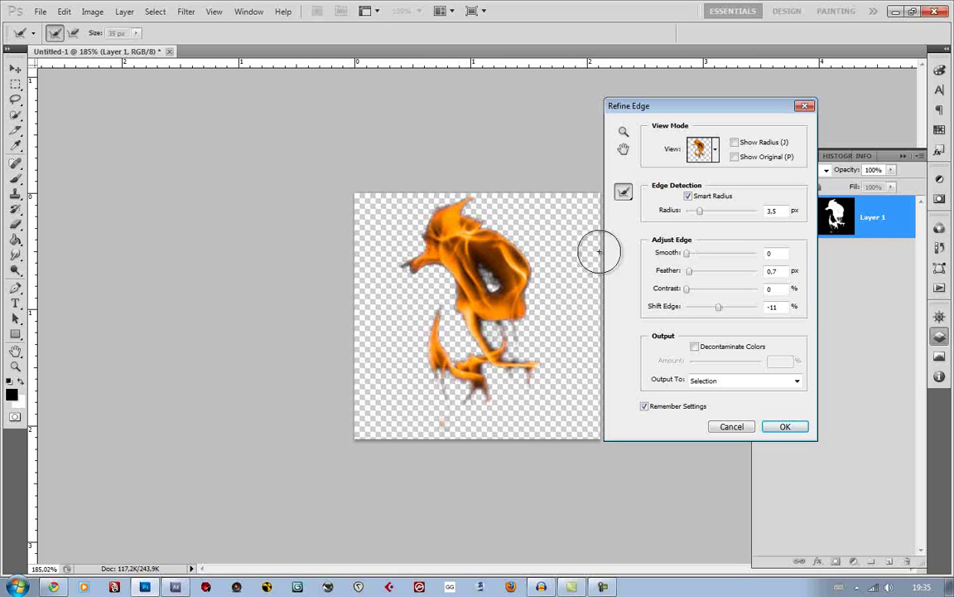
{"action": "mouse_move", "coordinate": [419, 251]}
{"action": "left_mouse_down"}
{"action": "mouse_move", "coordinate": [455, 238]}
{"action": "mouse_move", "coordinate": [514, 267]}
{"action": "left_mouse_up"}
{"action": "left_click_drag", "start_coordinate": [667, 263], "coordinate": [673, 254]}
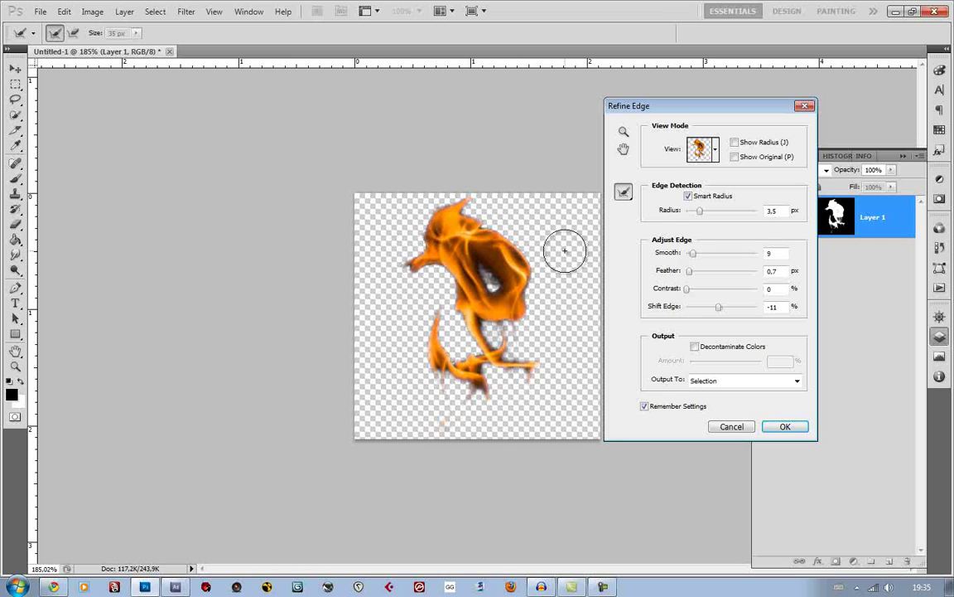
{"action": "left_click_drag", "start_coordinate": [432, 214], "coordinate": [519, 265]}
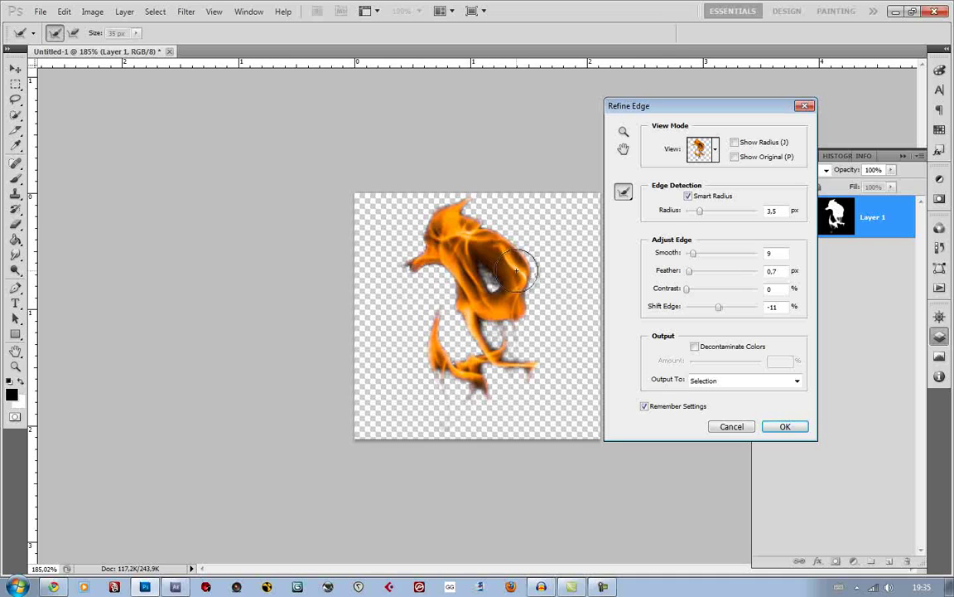
{"action": "left_click_drag", "start_coordinate": [663, 253], "coordinate": [672, 256]}
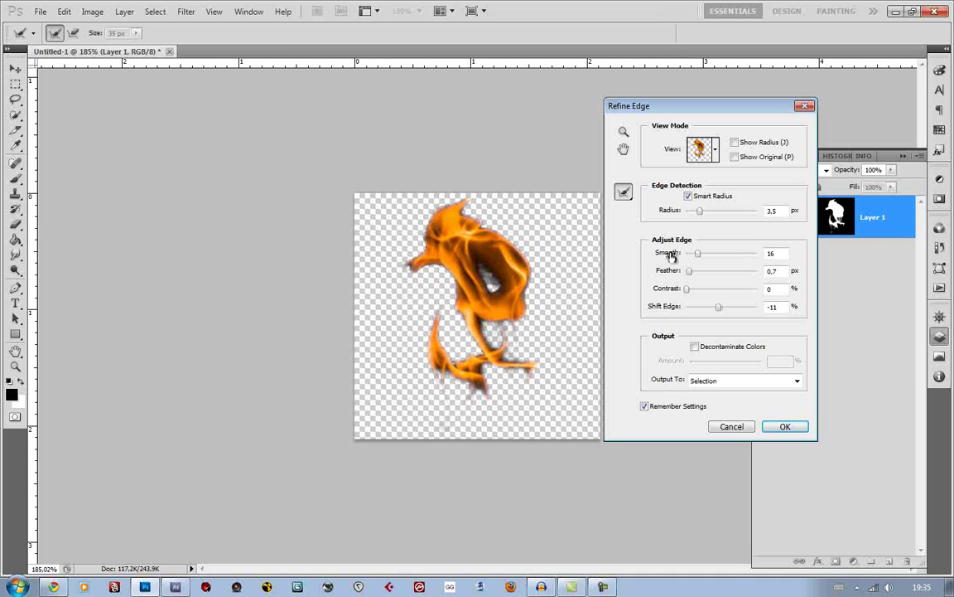
{"action": "left_click", "coordinate": [522, 262]}
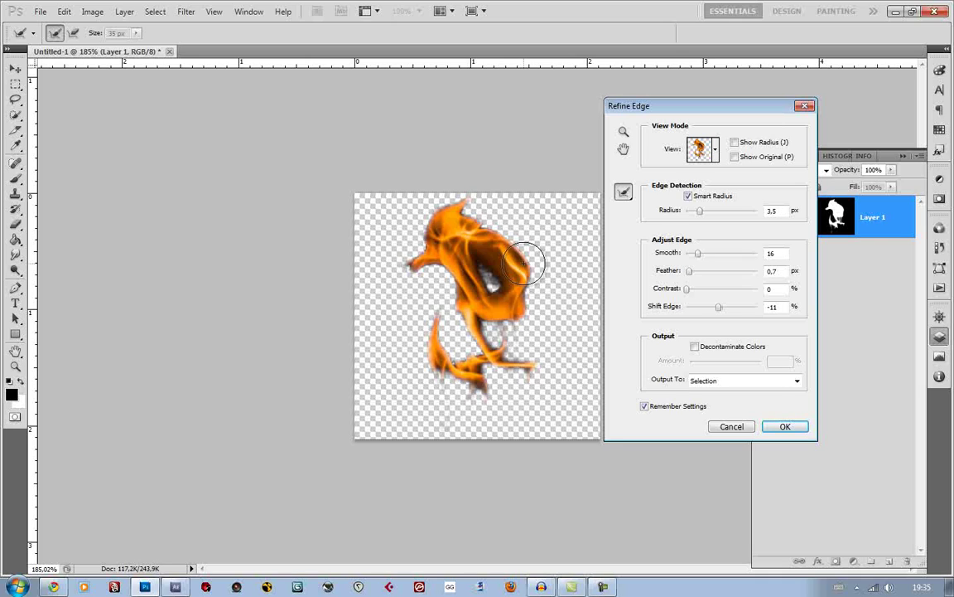
{"action": "left_click", "coordinate": [523, 264]}
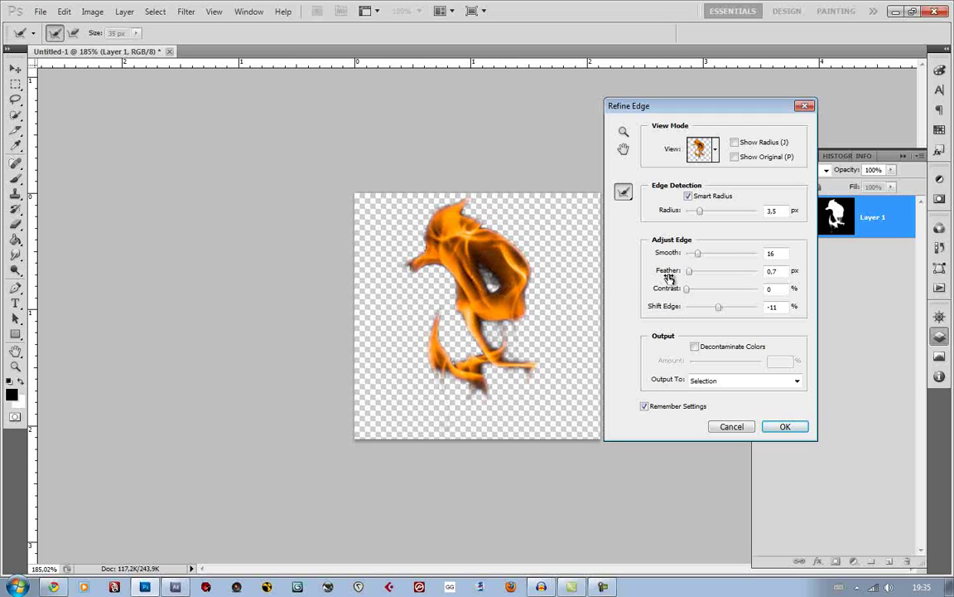
{"action": "left_click_drag", "start_coordinate": [689, 271], "coordinate": [668, 295]}
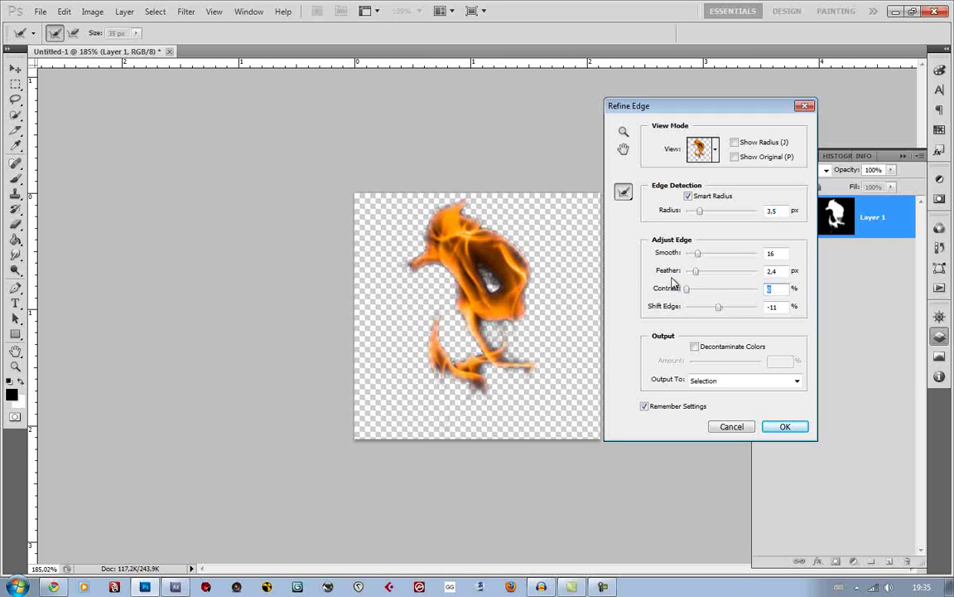
{"action": "left_click", "coordinate": [784, 428]}
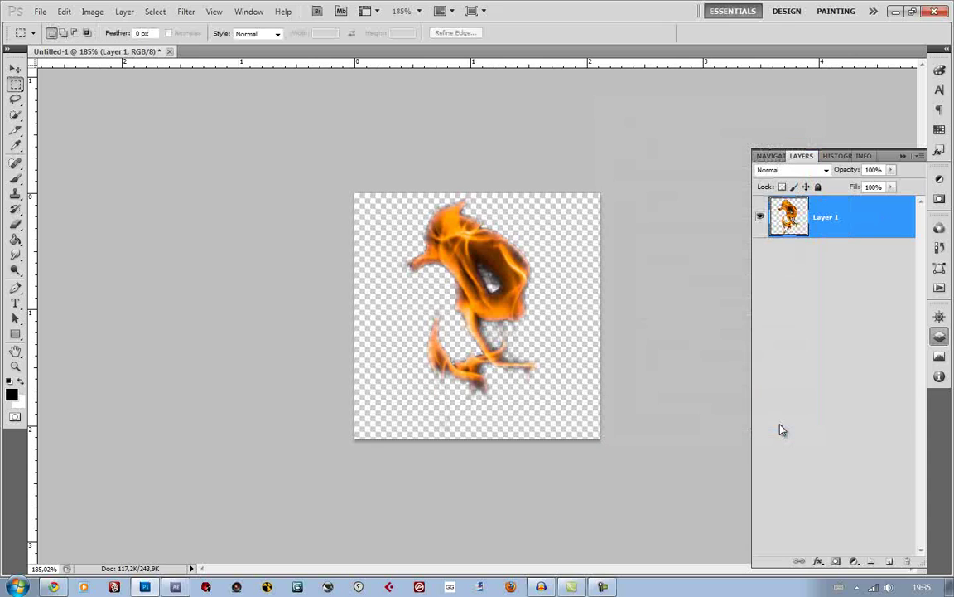
Step: Invert the selection, delete the flame's outer edge pixels three times to soften it, and deselect
{"action": "right_click", "coordinate": [488, 254]}
{"action": "left_click", "coordinate": [514, 279]}
{"action": "key", "text": "Delete"}
{"action": "key", "text": "Delete"}
{"action": "key", "text": "Delete"}
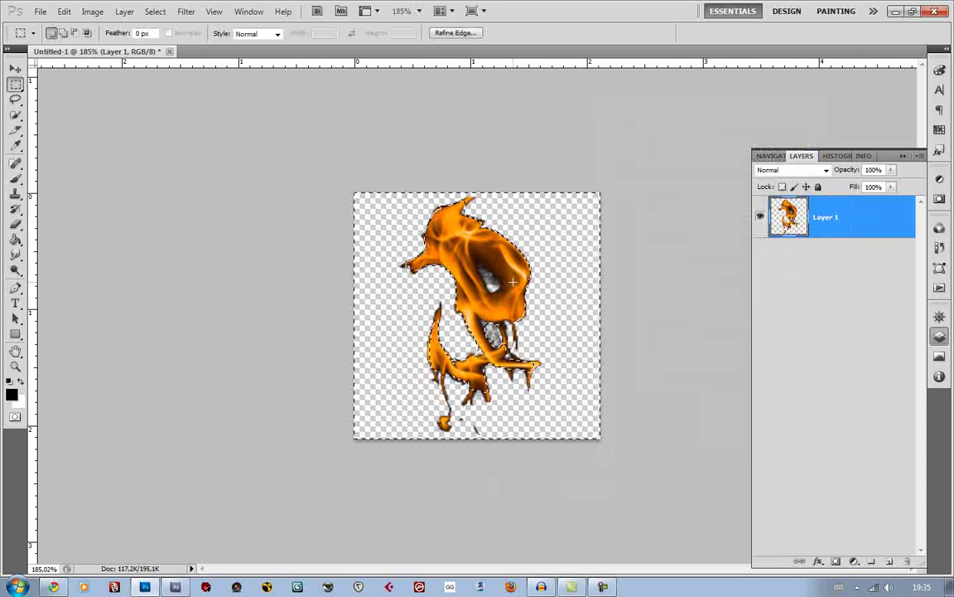
{"action": "key", "text": "ctrl+d"}
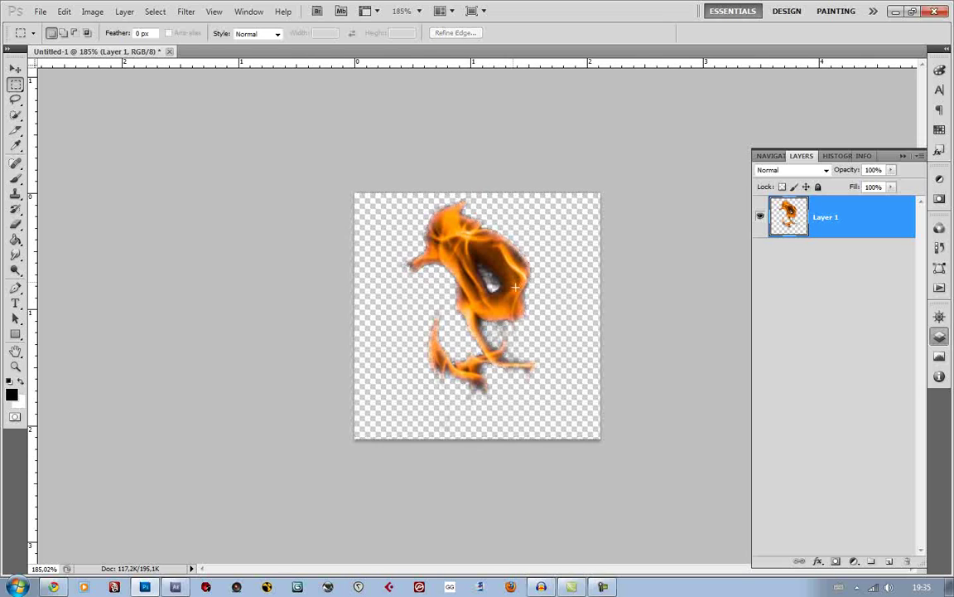
Step: Save the flame as an interlaced PNG in the AETuts folder, replacing the existing file Flame transparent.png
{"action": "left_click", "coordinate": [15, 69]}
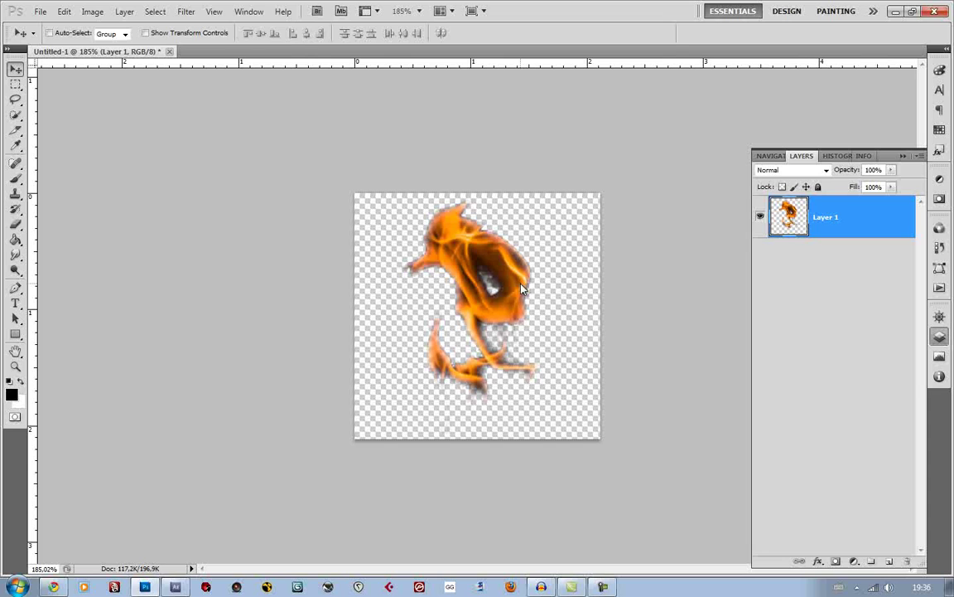
{"action": "key", "text": "ctrl+alt+s"}
{"action": "left_click", "coordinate": [508, 306]}
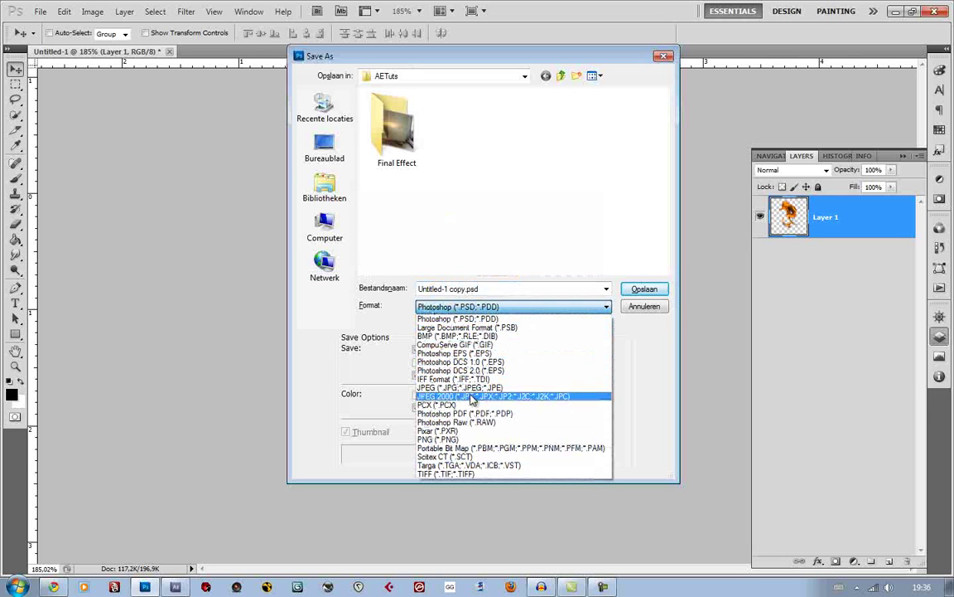
{"action": "left_click", "coordinate": [467, 447]}
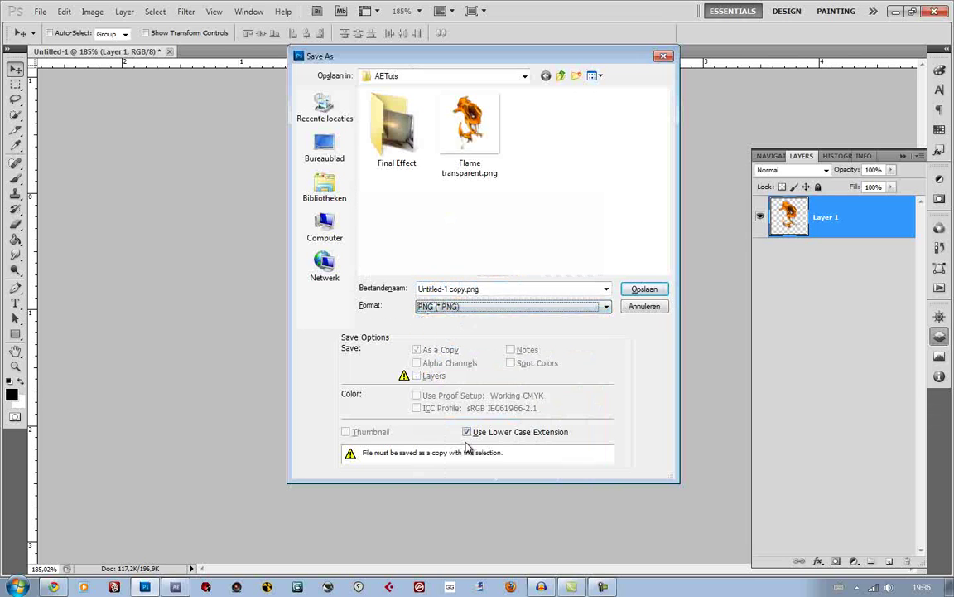
{"action": "left_click", "coordinate": [478, 131]}
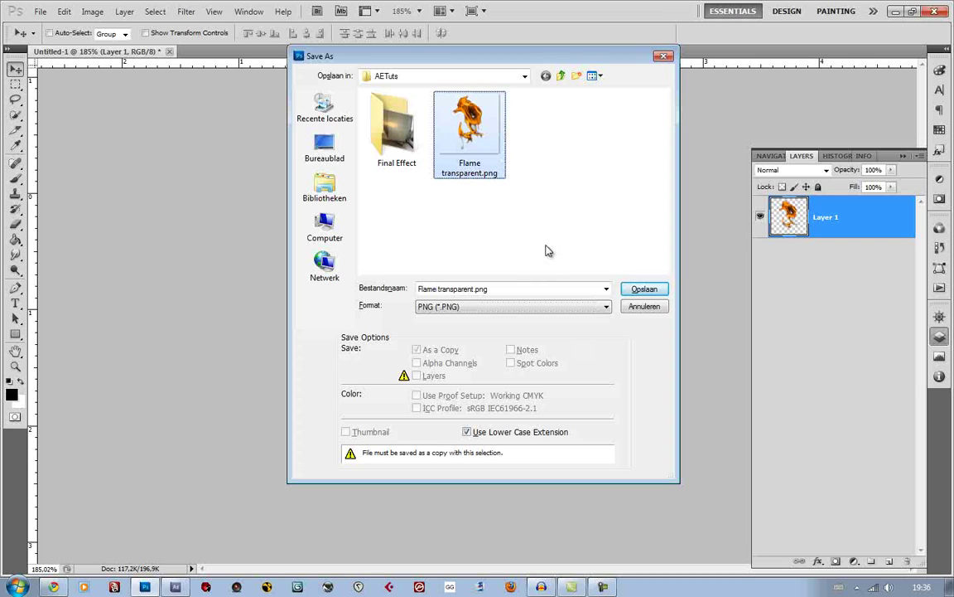
{"action": "left_click", "coordinate": [643, 289]}
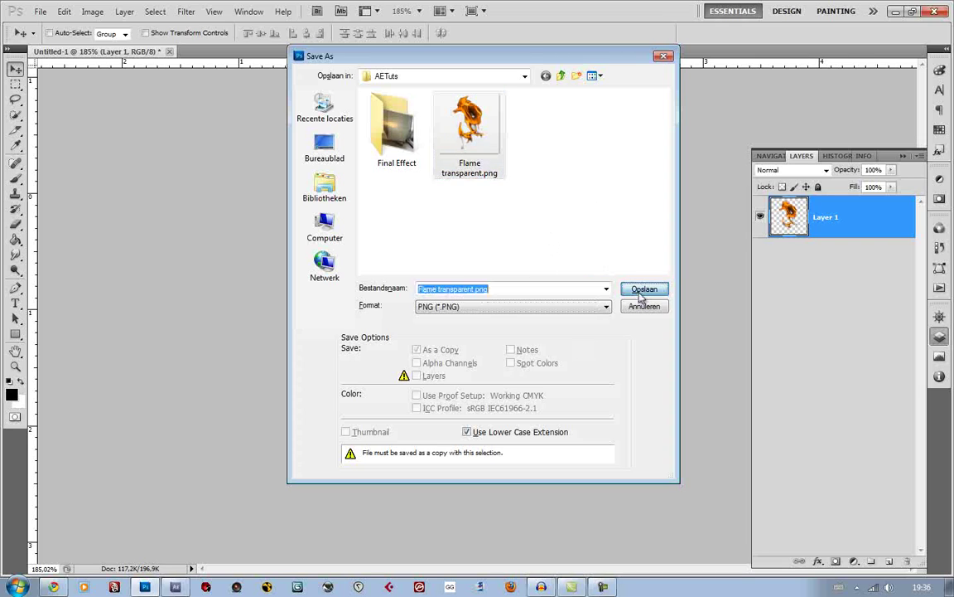
{"action": "left_click", "coordinate": [451, 228]}
{"action": "left_click", "coordinate": [447, 222]}
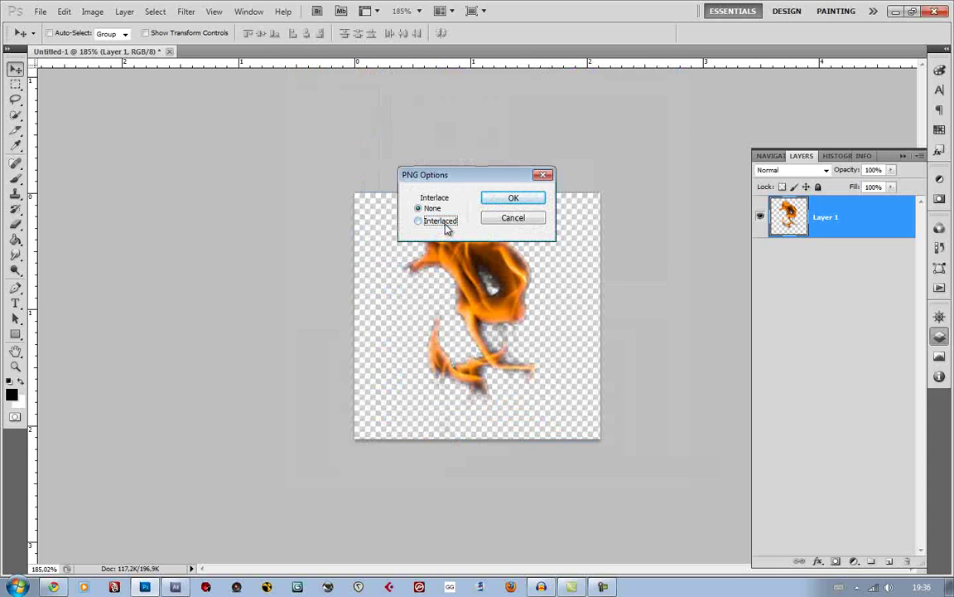
{"action": "left_click", "coordinate": [514, 197]}
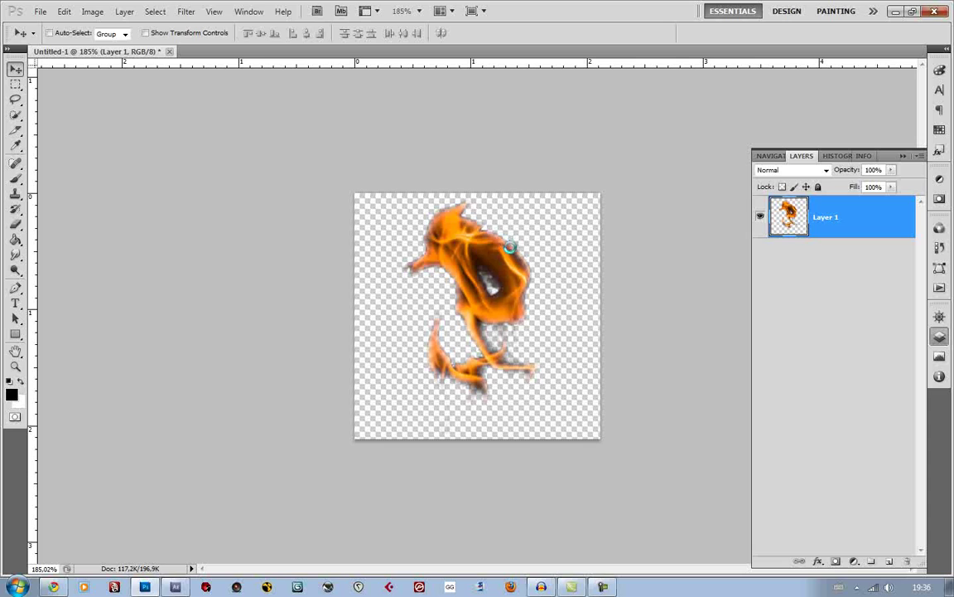
Step: Quit Photoshop, switch to After Effects and import Flame transparent.png into the project as footage
{"action": "key", "text": "ctrl+q"}
{"action": "left_click", "coordinate": [487, 227]}
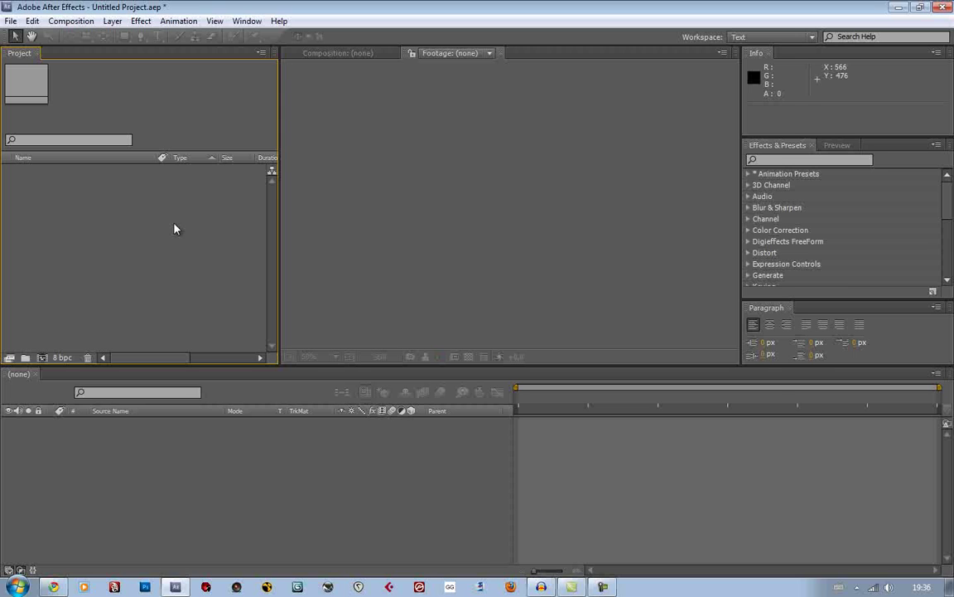
{"action": "double_click", "coordinate": [174, 229]}
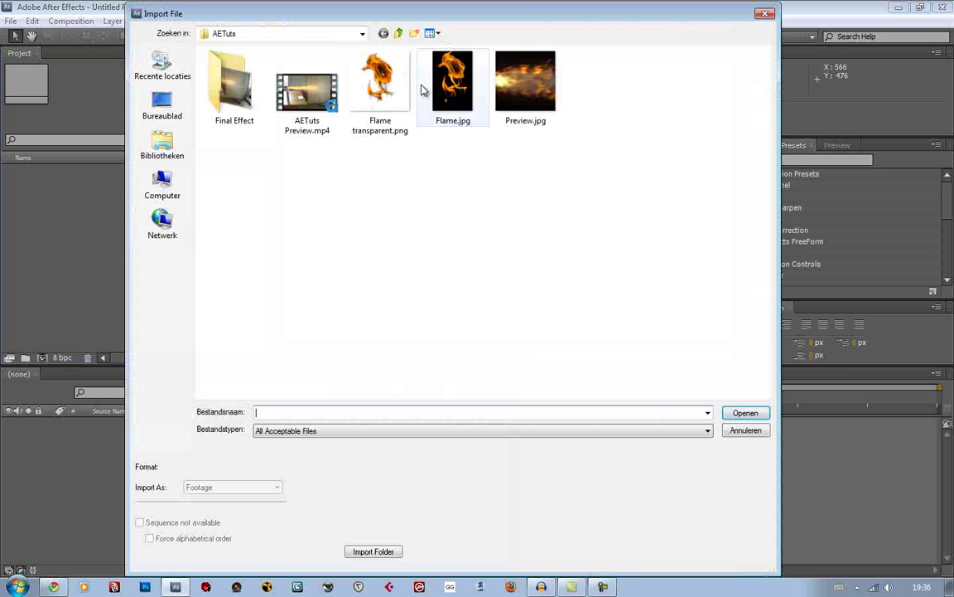
{"action": "double_click", "coordinate": [402, 85]}
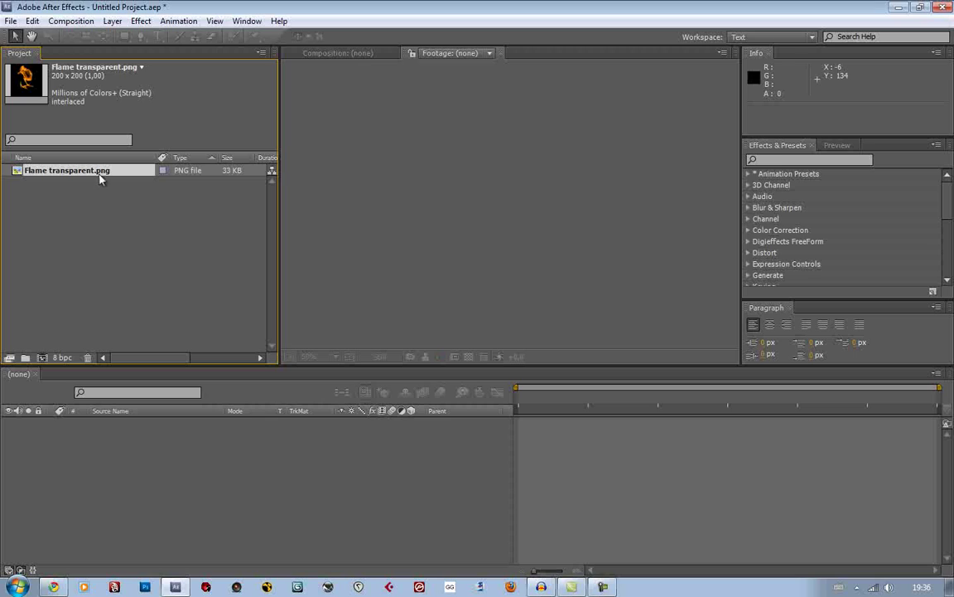
Step: Create a project folder named Comps at the root of the project
{"action": "left_click", "coordinate": [31, 311]}
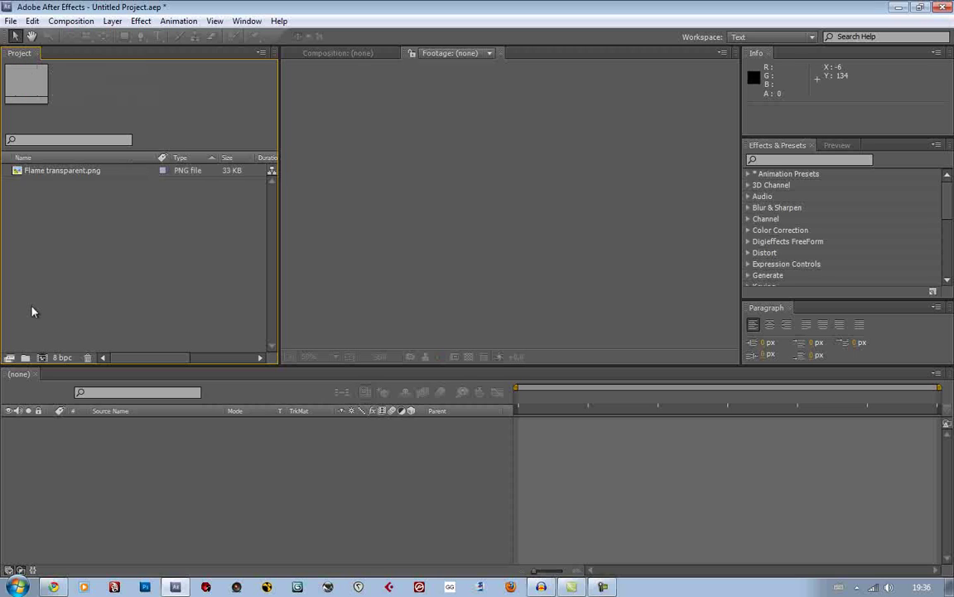
{"action": "left_click", "coordinate": [26, 358]}
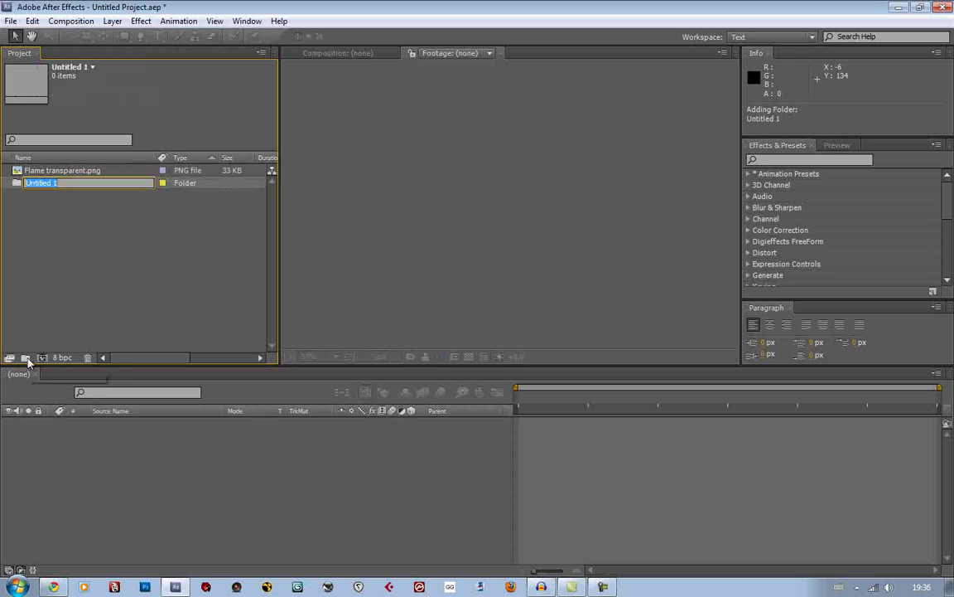
{"action": "type", "text": "Comps"}
{"action": "key", "text": "Return"}
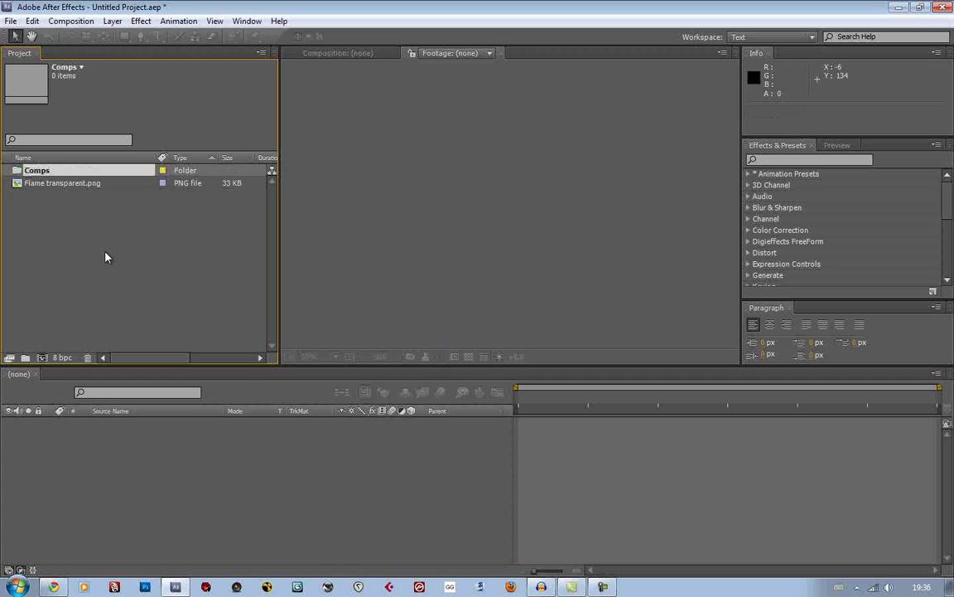
Step: Create a second project folder named Import at the same level as Comps
{"action": "left_click", "coordinate": [105, 258]}
{"action": "left_click", "coordinate": [26, 358]}
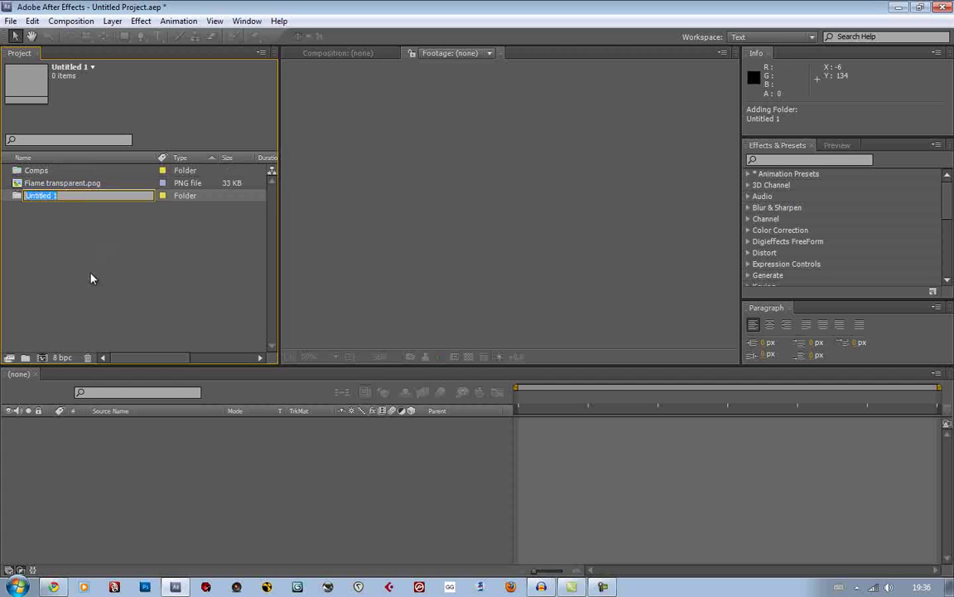
{"action": "type", "text": "Import"}
{"action": "key", "text": "Return"}
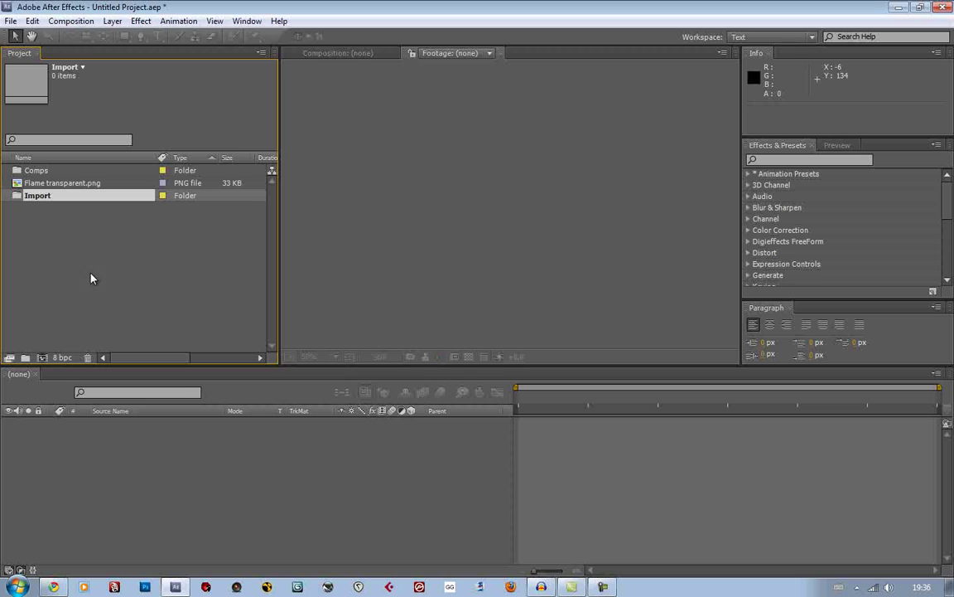
Step: Create a subfolder named Sound inside the Import project folder
{"action": "left_click", "coordinate": [25, 358]}
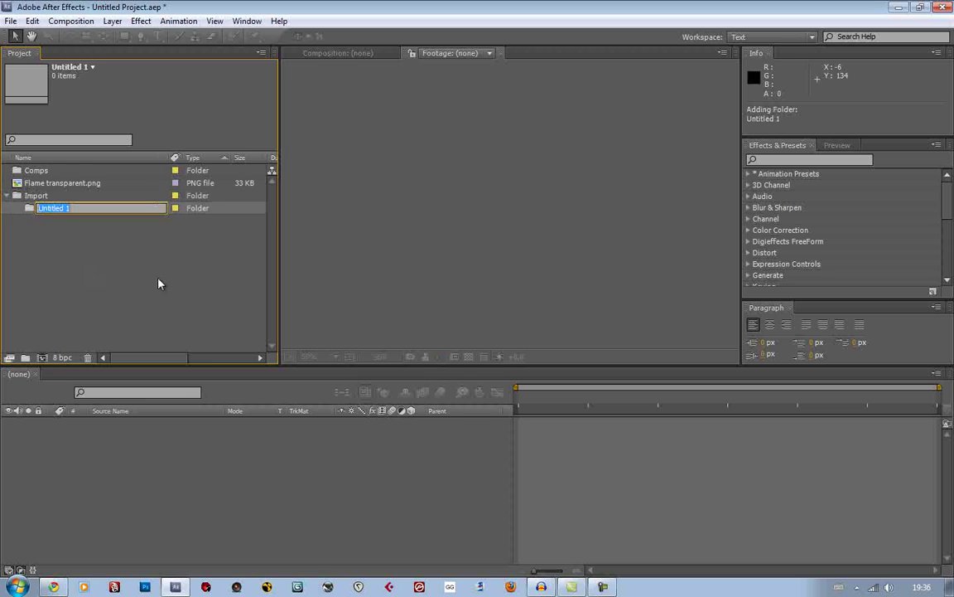
{"action": "type", "text": "Shap"}
{"action": "key", "text": "BackSpace"}
{"action": "key", "text": "BackSpace"}
{"action": "key", "text": "BackSpace"}
{"action": "key", "text": "BackSpace"}
{"action": "type", "text": "Sound"}
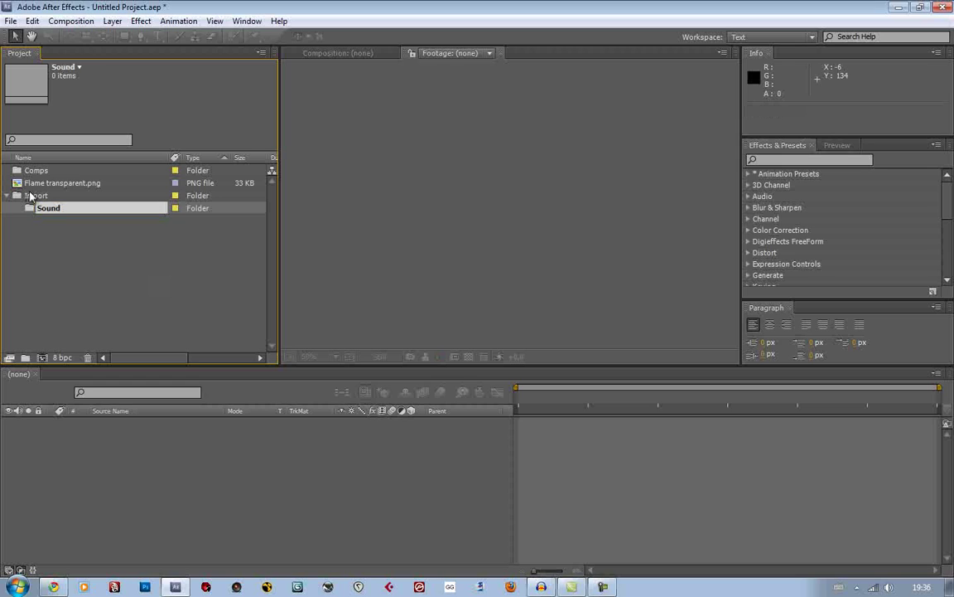
Step: Create a second subfolder named Visual Graphics inside the Import folder, alongside Sound
{"action": "left_click", "coordinate": [38, 198]}
{"action": "left_click", "coordinate": [25, 358]}
{"action": "type", "text": "Vis"}
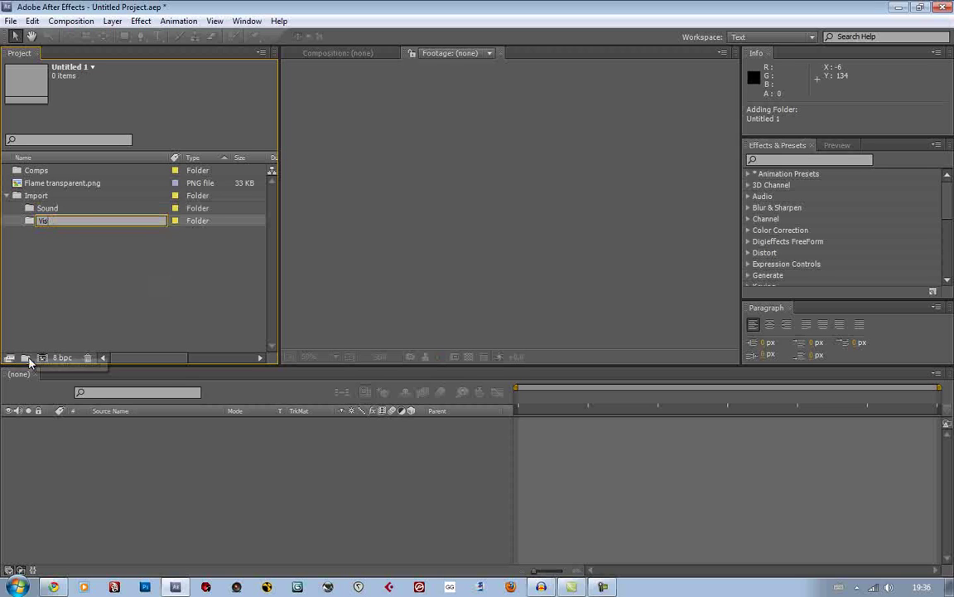
{"action": "type", "text": "ual Graphics"}
{"action": "key", "text": "Return"}
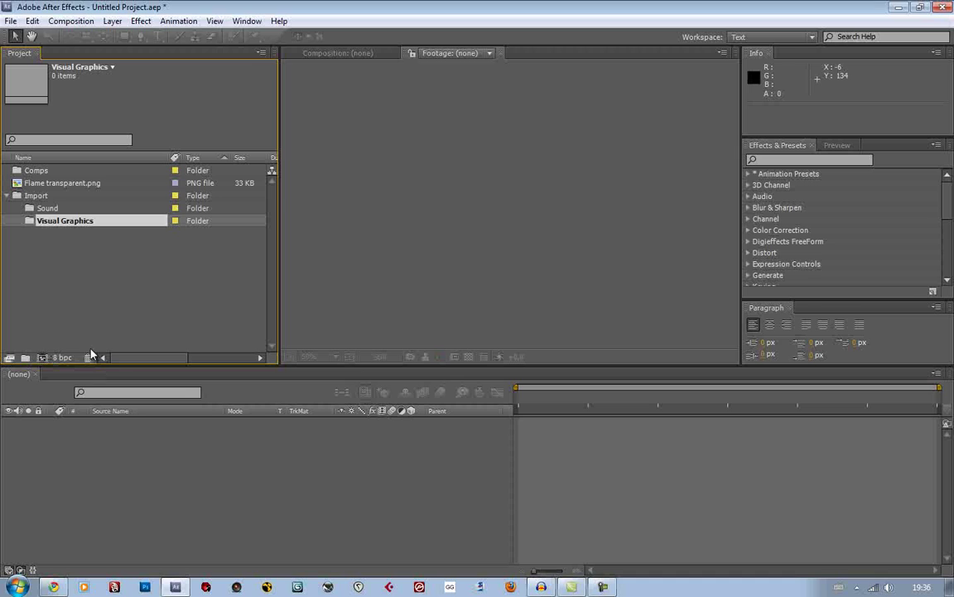
Step: Move Flame transparent.png into the Visual Graphics folder and expand that folder to show its contents
{"action": "left_click", "coordinate": [63, 187]}
{"action": "left_click_drag", "start_coordinate": [63, 187], "coordinate": [70, 221]}
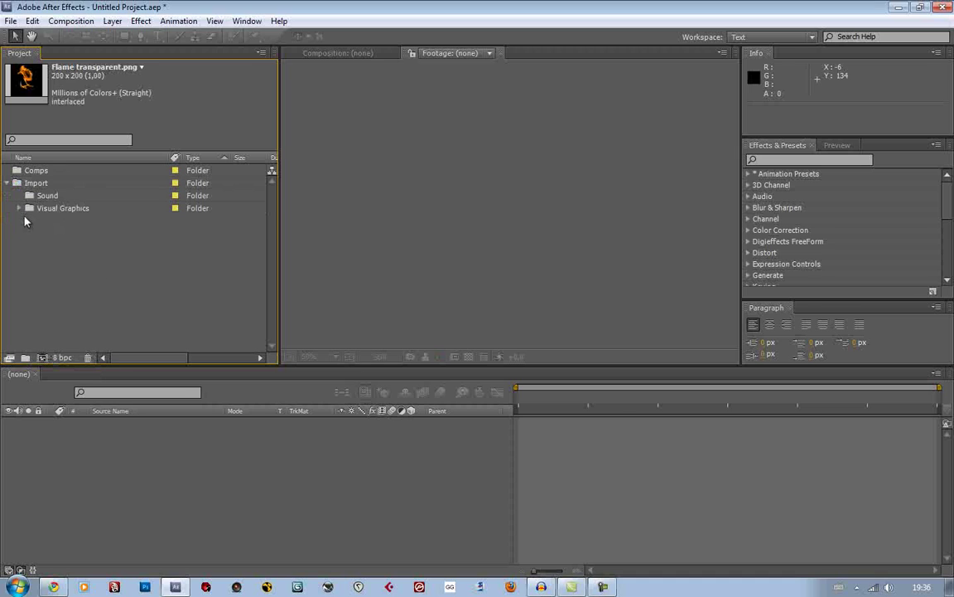
{"action": "left_click", "coordinate": [19, 208]}
{"action": "left_click", "coordinate": [190, 279]}
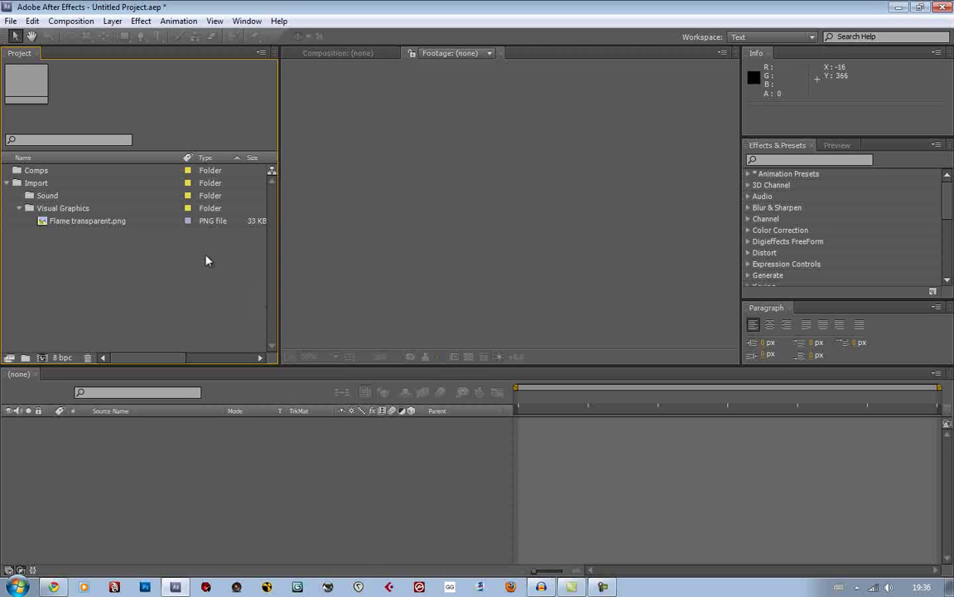
Step: Create a composition named Flame with a duration of 10 seconds and file it in the expanded Comps folder
{"action": "left_click", "coordinate": [71, 21]}
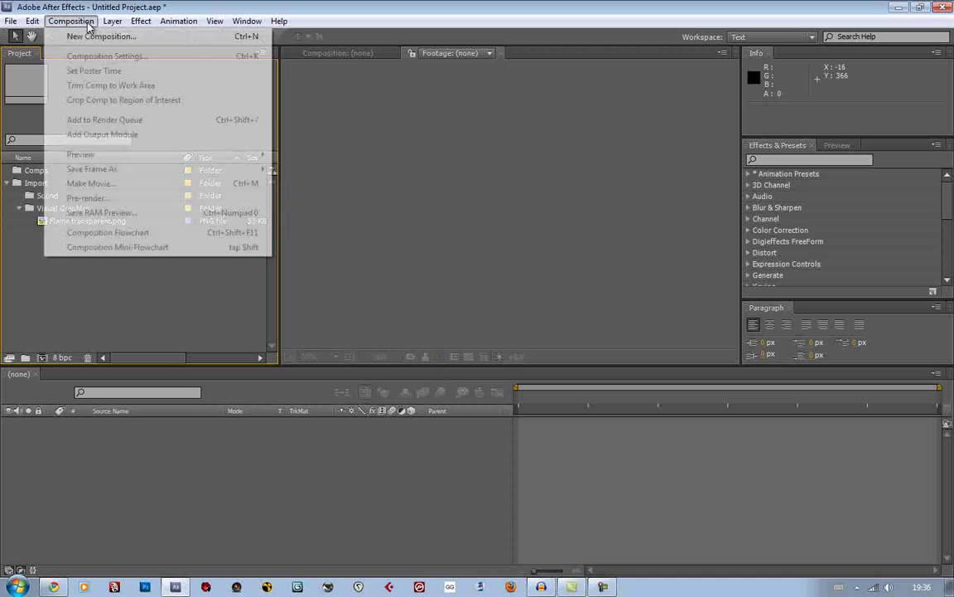
{"action": "left_click", "coordinate": [89, 36]}
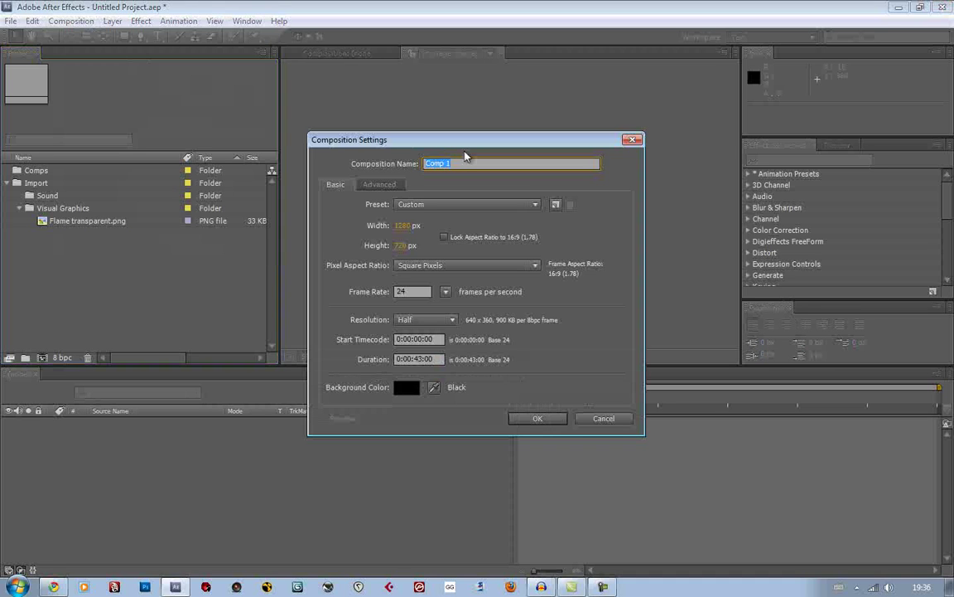
{"action": "type", "text": "Flame"}
{"action": "left_click_drag", "start_coordinate": [597, 147], "coordinate": [578, 108]}
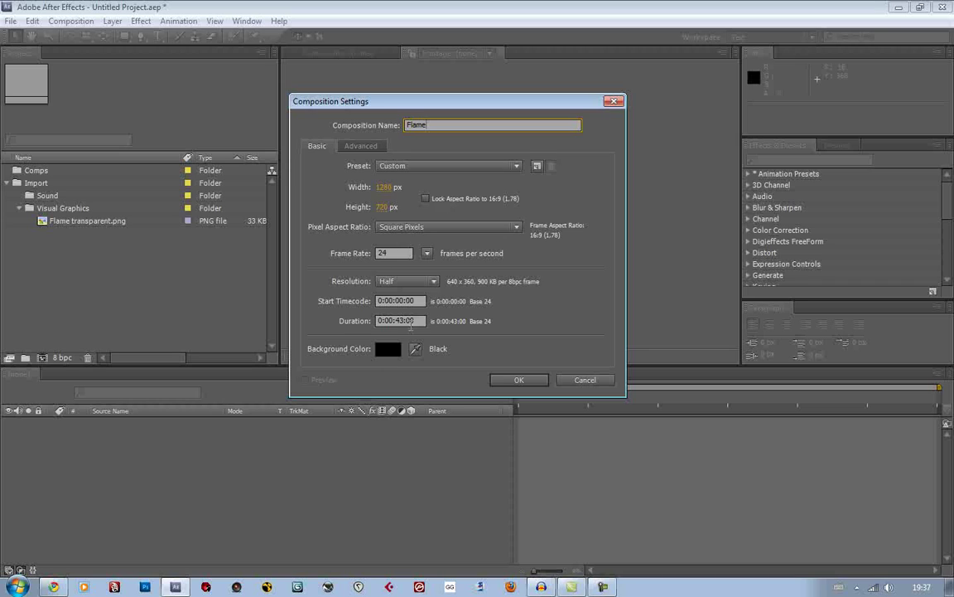
{"action": "left_click", "coordinate": [399, 321]}
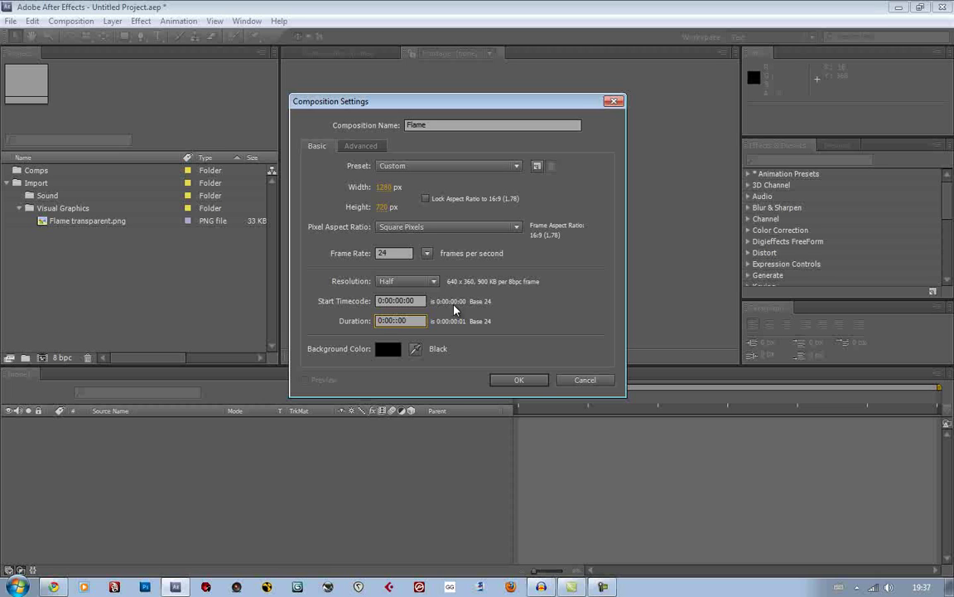
{"action": "type", "text": "0"}
{"action": "key", "text": "Return"}
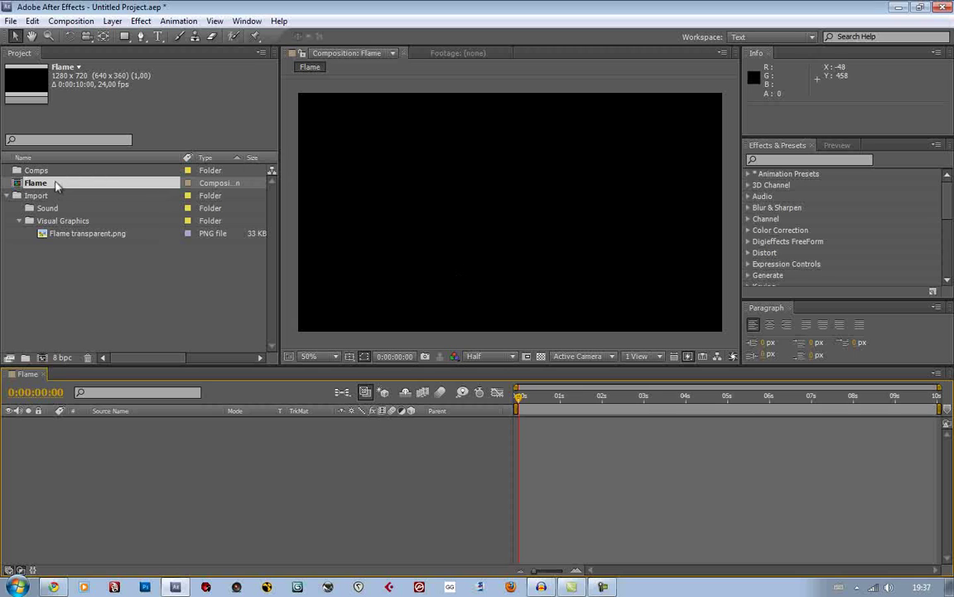
{"action": "left_click_drag", "start_coordinate": [56, 187], "coordinate": [49, 171]}
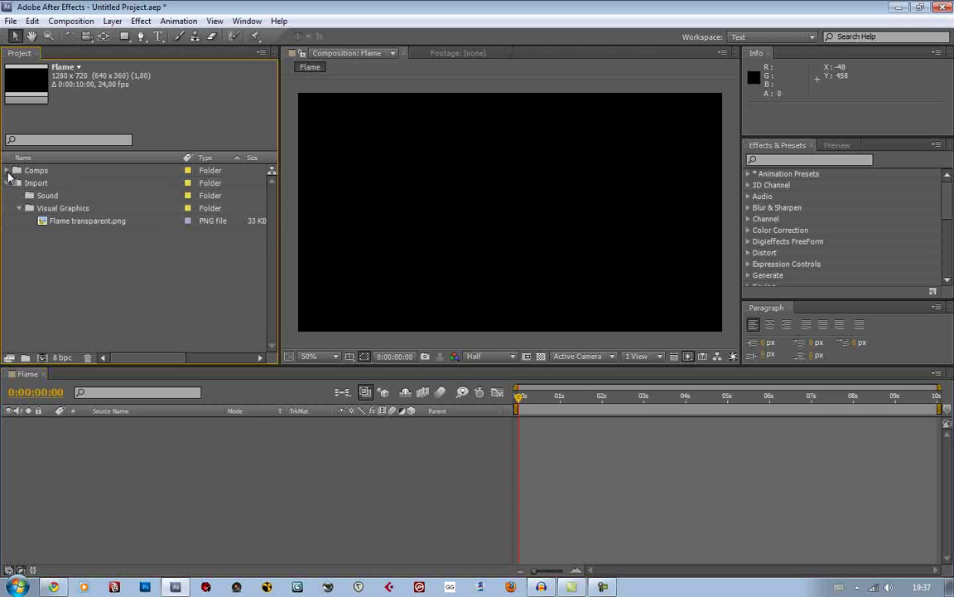
{"action": "left_click", "coordinate": [7, 170]}
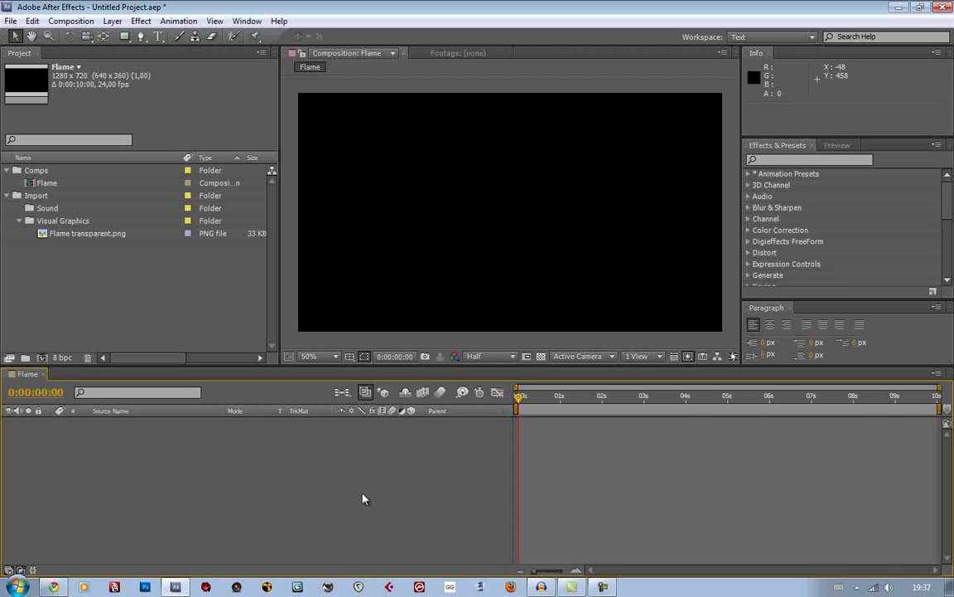
Step: Add a black solid named Fire Particles to the Flame composition, sized to match the comp
{"action": "key", "text": "ctrl+y"}
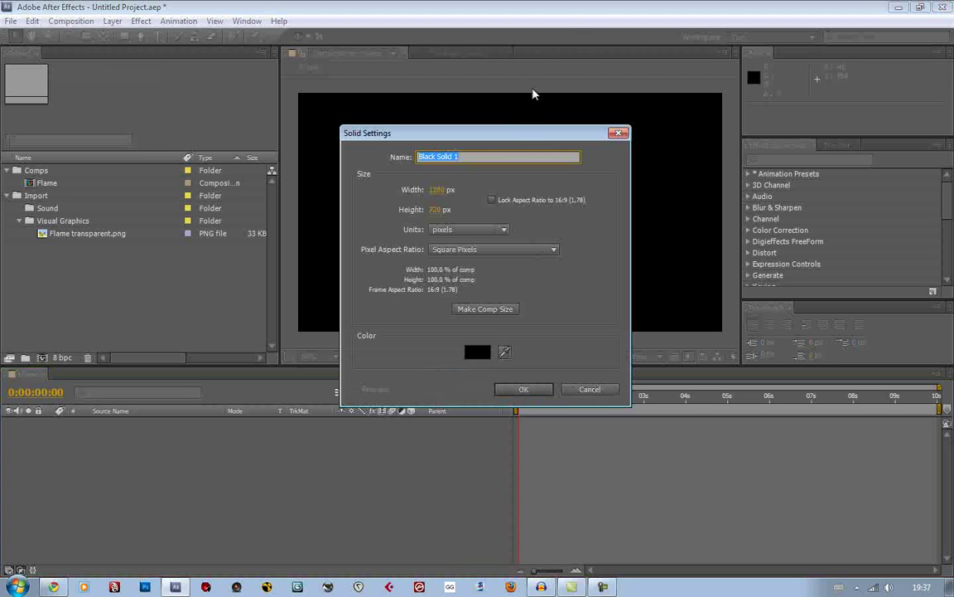
{"action": "mouse_move", "coordinate": [515, 136]}
{"action": "left_mouse_down"}
{"action": "mouse_move", "coordinate": [469, 103]}
{"action": "mouse_move", "coordinate": [510, 135]}
{"action": "left_mouse_up"}
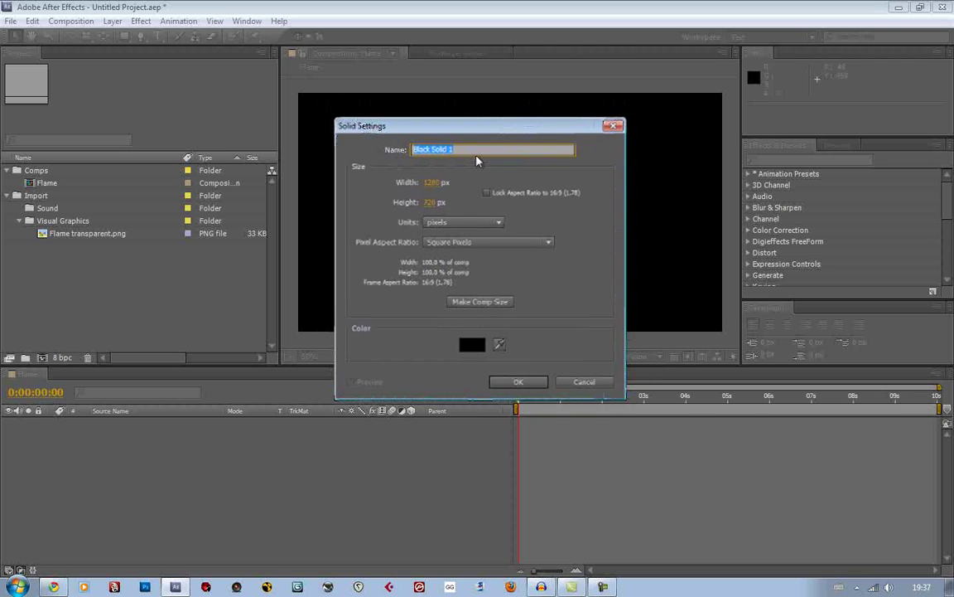
{"action": "type", "text": "Fire Part"}
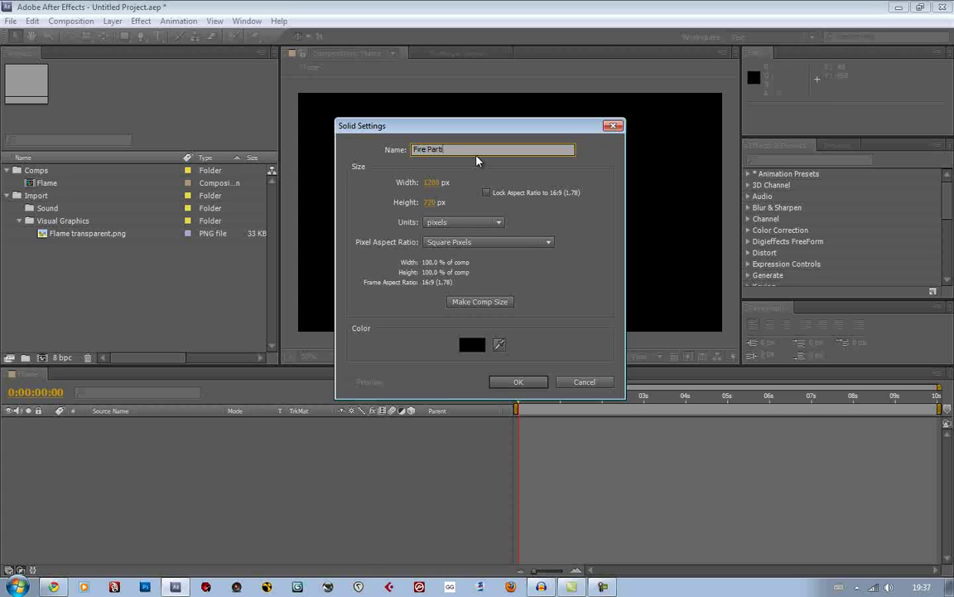
{"action": "type", "text": "icles"}
{"action": "left_click", "coordinate": [491, 302]}
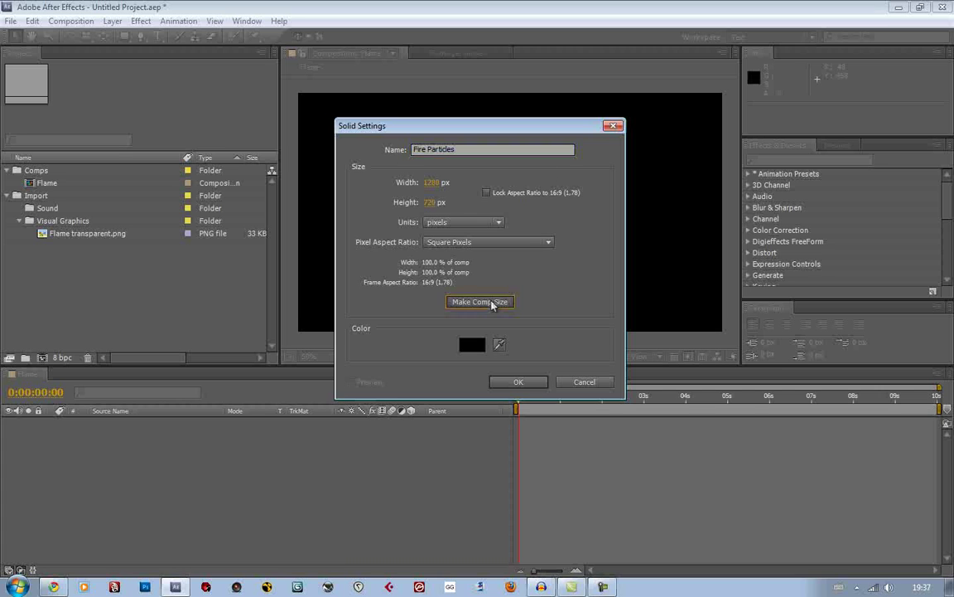
{"action": "left_click", "coordinate": [513, 383]}
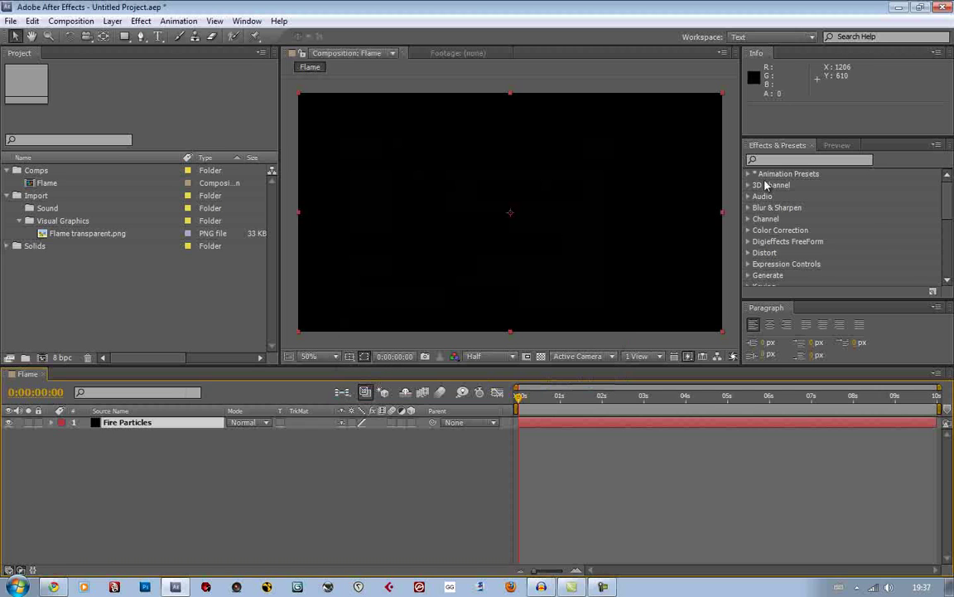
Step: Apply the Trapcode Particular effect to the Fire Particles solid
{"action": "left_click", "coordinate": [770, 160]}
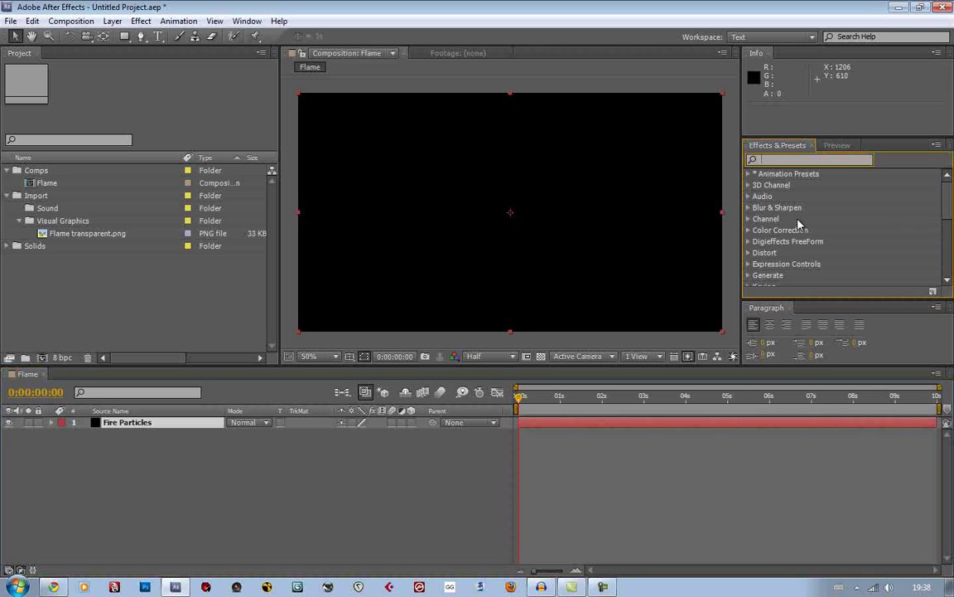
{"action": "scroll", "coordinate": [798, 223], "scroll_direction": "down", "scroll_amount": 5}
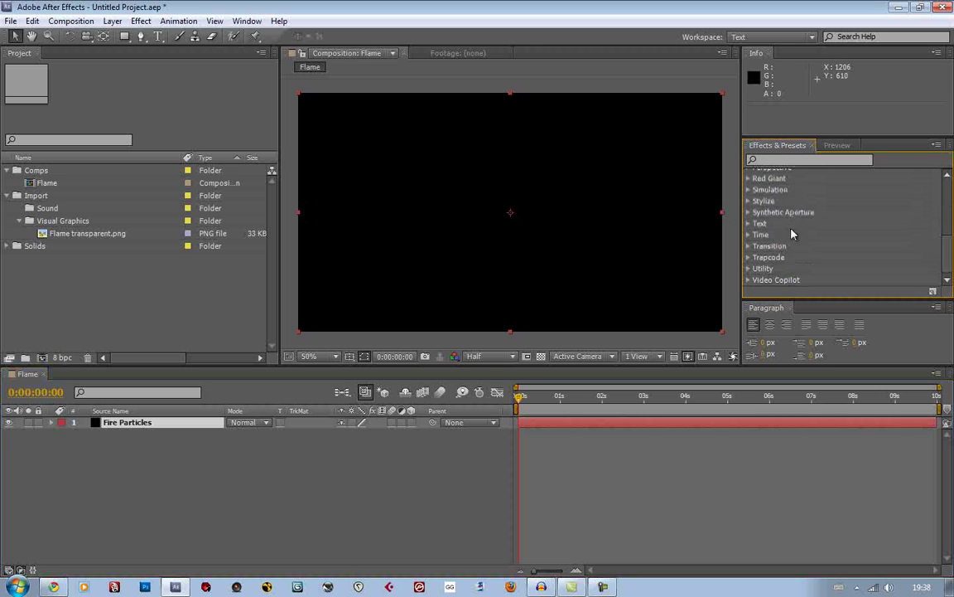
{"action": "left_click", "coordinate": [750, 258]}
{"action": "left_click", "coordinate": [791, 268]}
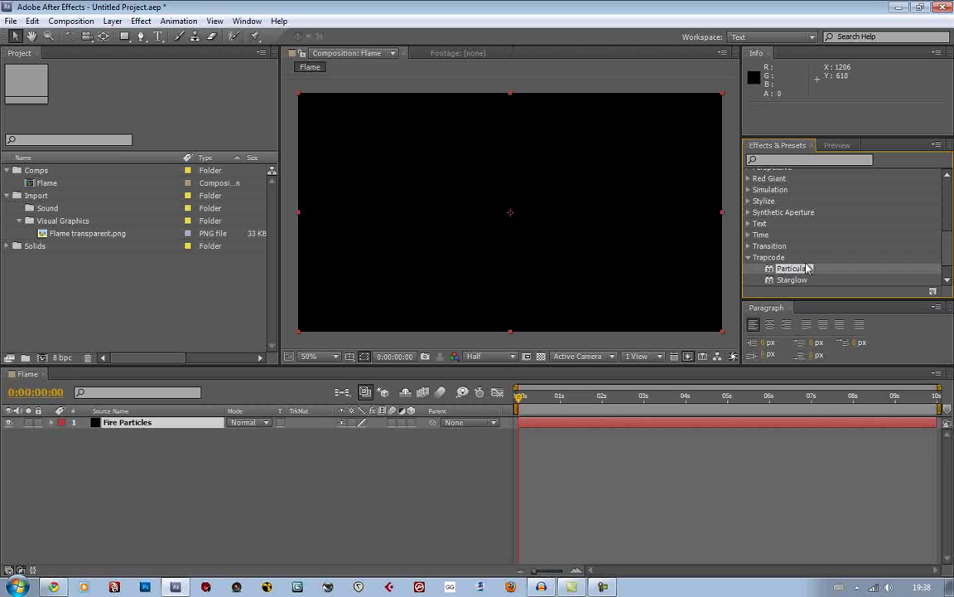
{"action": "scroll", "coordinate": [795, 252], "scroll_direction": "down", "scroll_amount": 1}
{"action": "left_click_drag", "start_coordinate": [791, 248], "coordinate": [652, 243]}
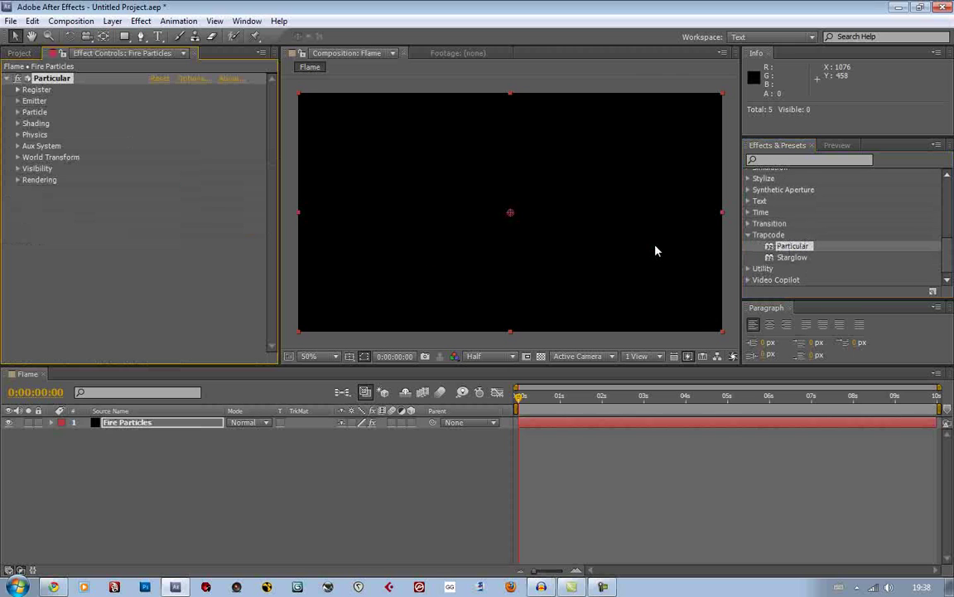
Step: Search the effects library for "parti" and clear the search again
{"action": "left_click", "coordinate": [782, 160]}
{"action": "type", "text": "parti"}
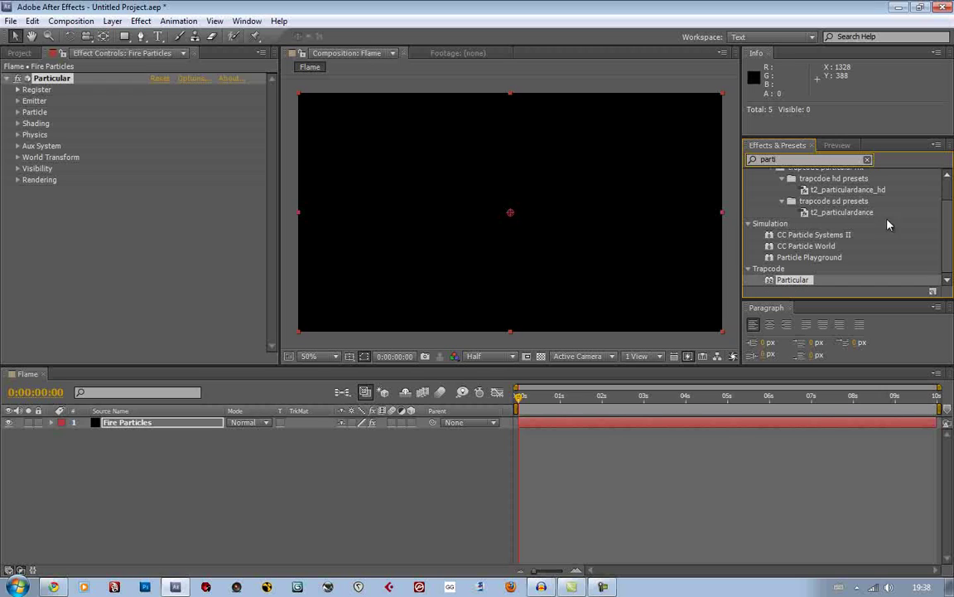
{"action": "left_click", "coordinate": [868, 161]}
{"action": "scroll", "coordinate": [821, 214], "scroll_direction": "up", "scroll_amount": 2}
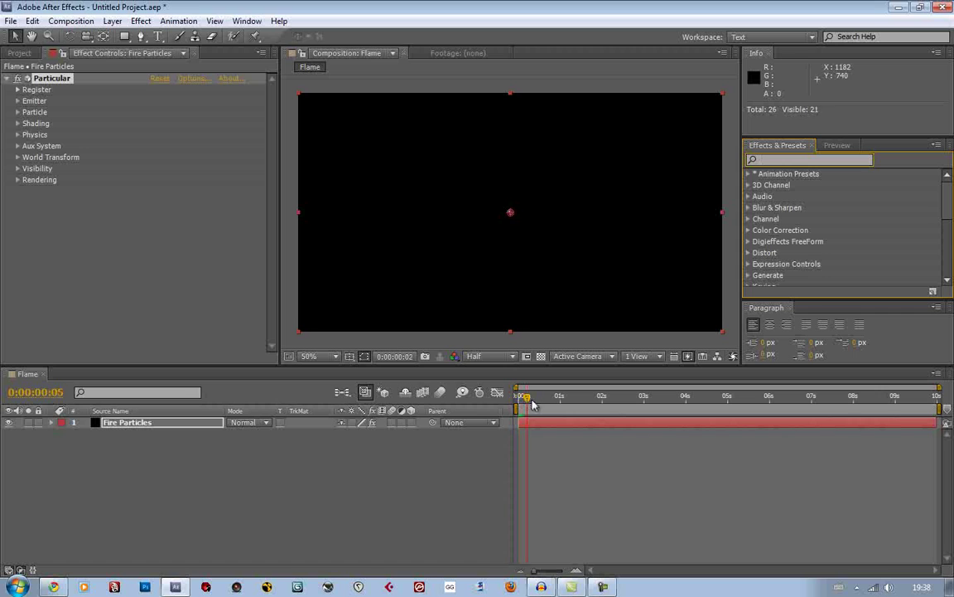
Step: At 0:00:02:10, move the Particular emitter to about 156, 364 and set its direction to Directional
{"action": "left_click_drag", "start_coordinate": [524, 399], "coordinate": [621, 434]}
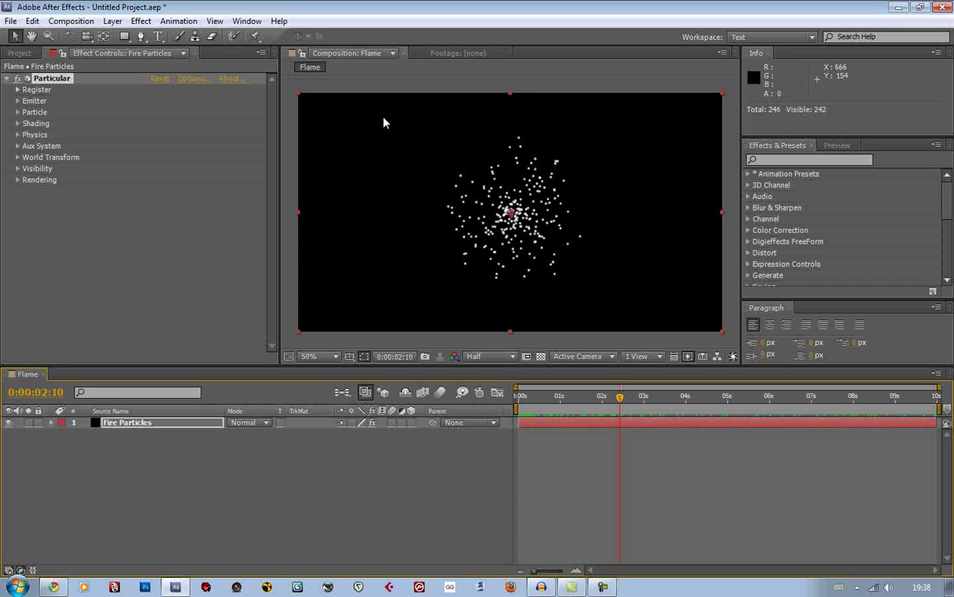
{"action": "left_click", "coordinate": [17, 101]}
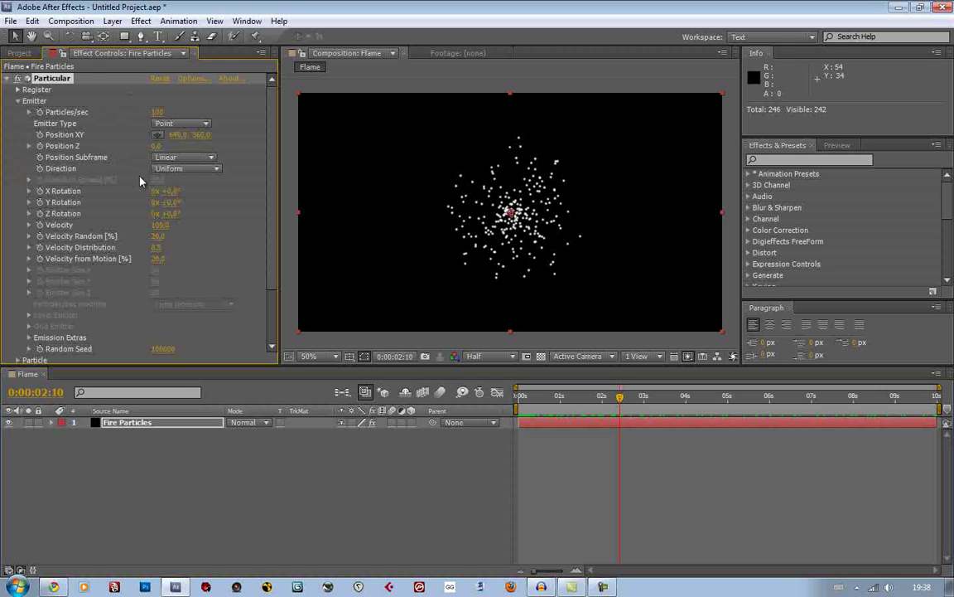
{"action": "left_click", "coordinate": [156, 135]}
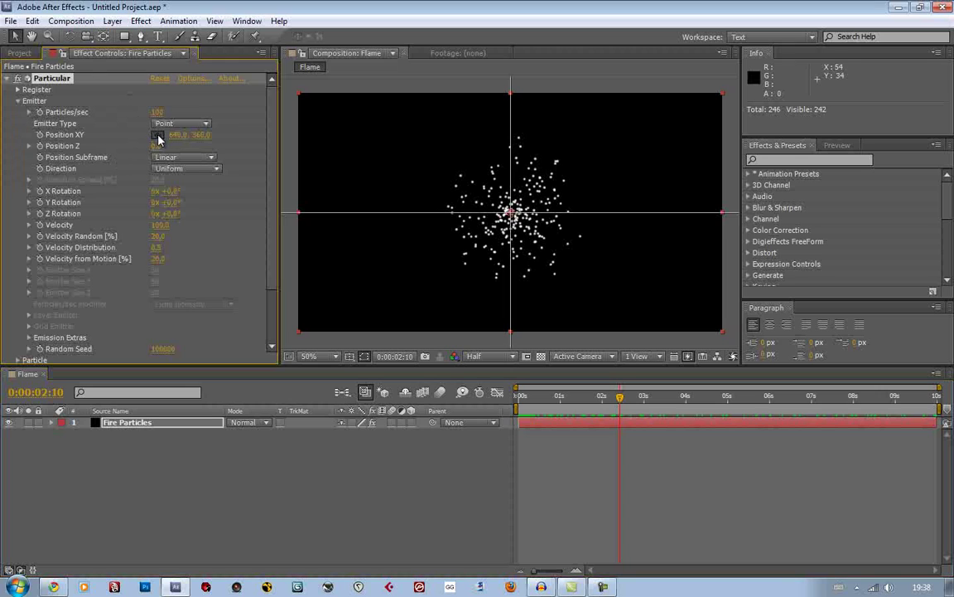
{"action": "left_click", "coordinate": [352, 213]}
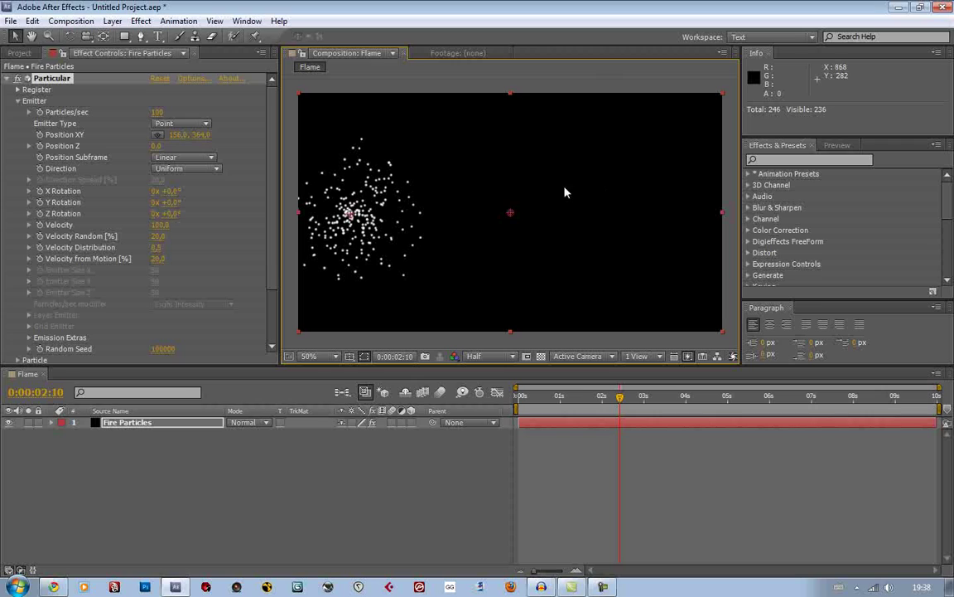
{"action": "left_click", "coordinate": [217, 170]}
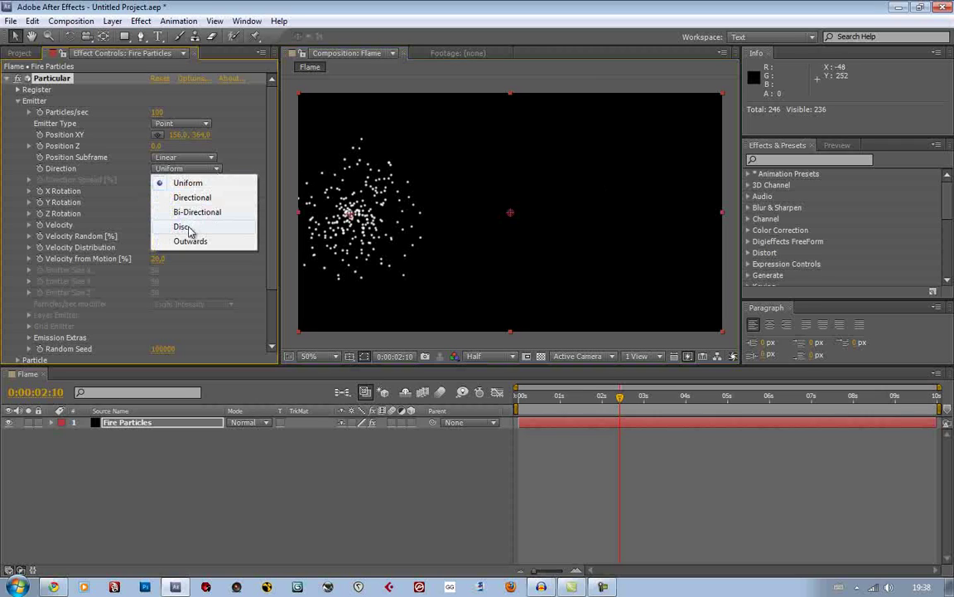
{"action": "left_click", "coordinate": [193, 197]}
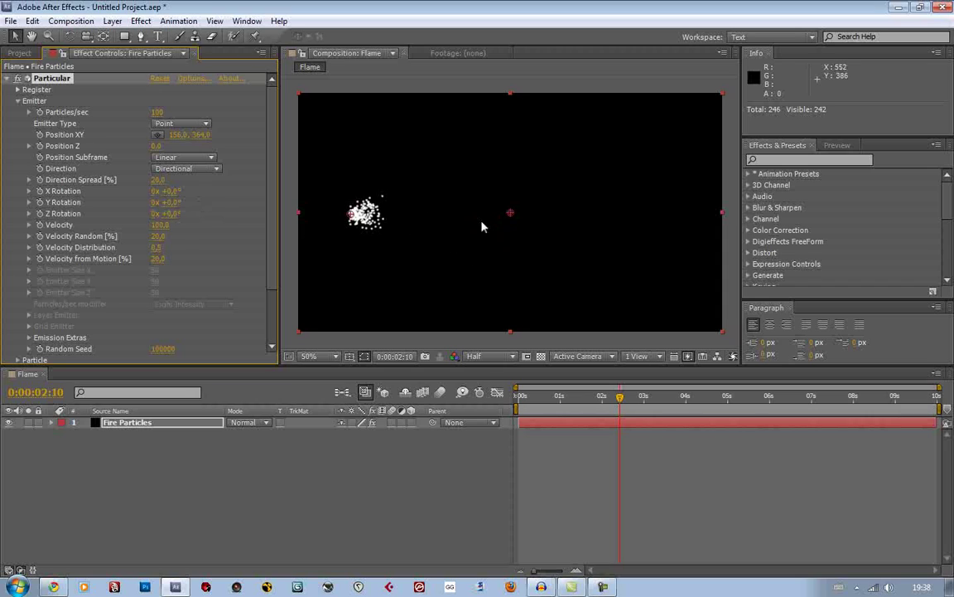
Step: Add a 50mm two-node camera, place it below the Fire Particles layer and orbit it to an angled view of the particles
{"action": "left_click", "coordinate": [112, 20]}
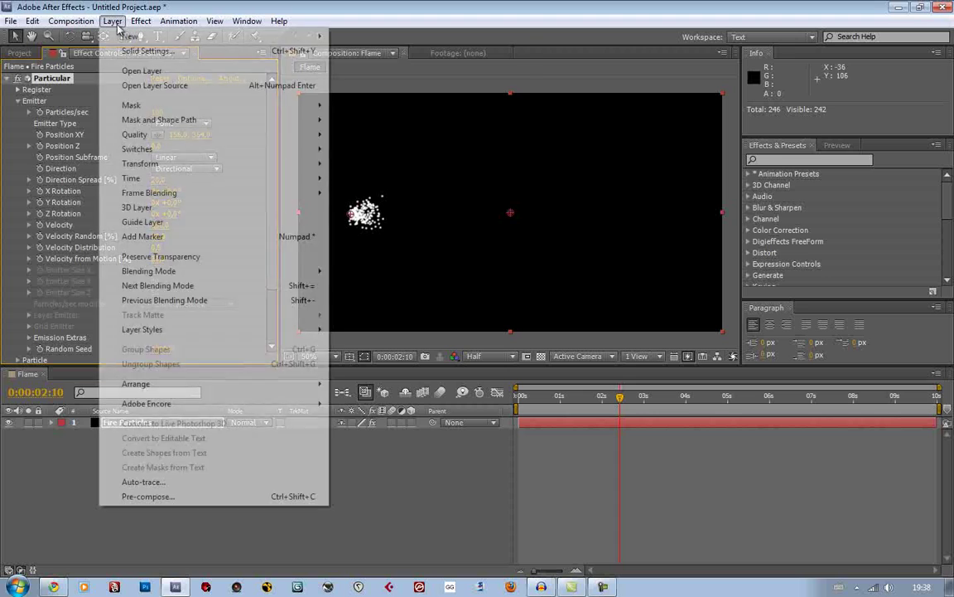
{"action": "mouse_move", "coordinate": [124, 37]}
{"action": "left_click", "coordinate": [403, 81]}
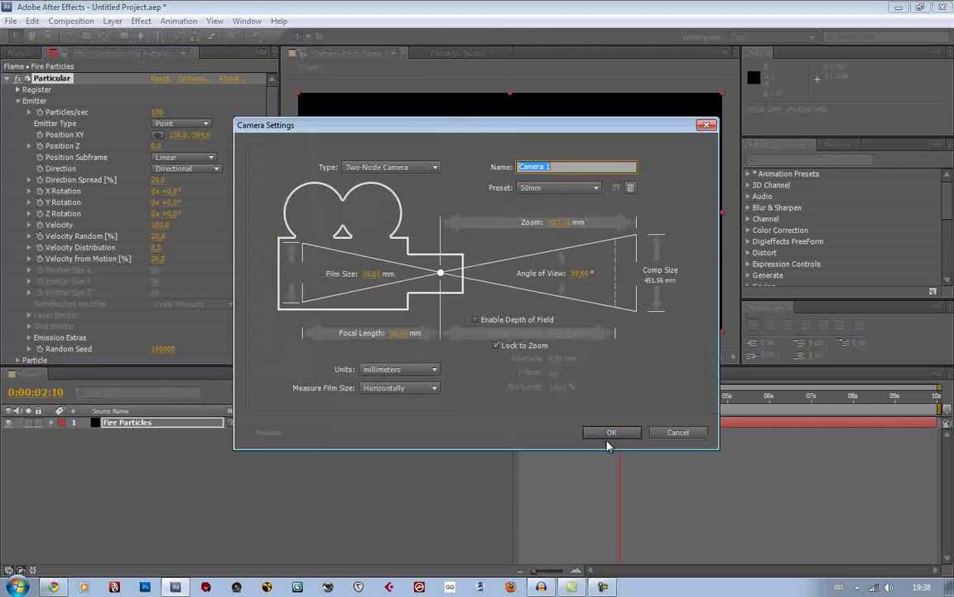
{"action": "key", "text": "Return"}
{"action": "left_click_drag", "start_coordinate": [124, 423], "coordinate": [146, 445]}
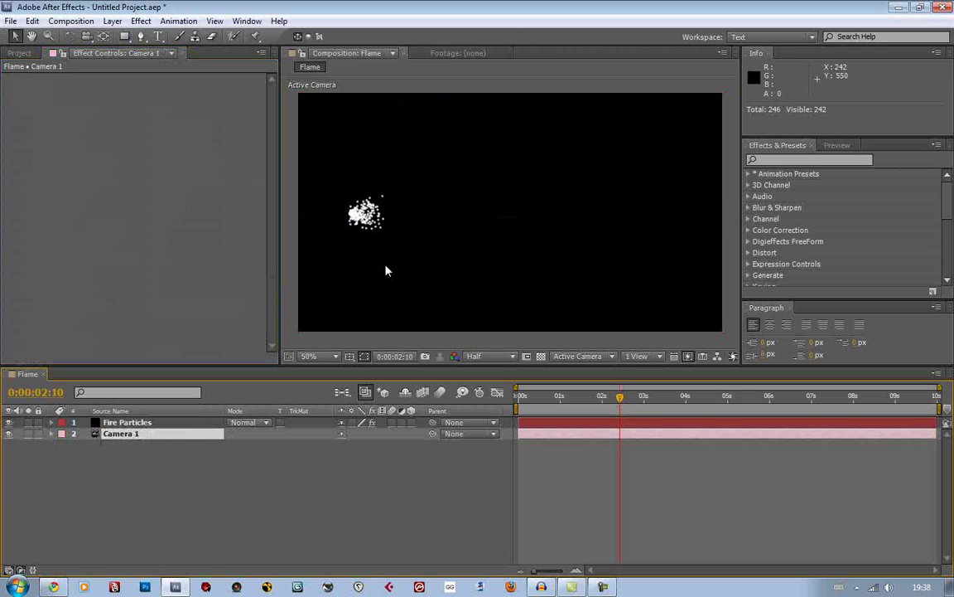
{"action": "key", "text": "c"}
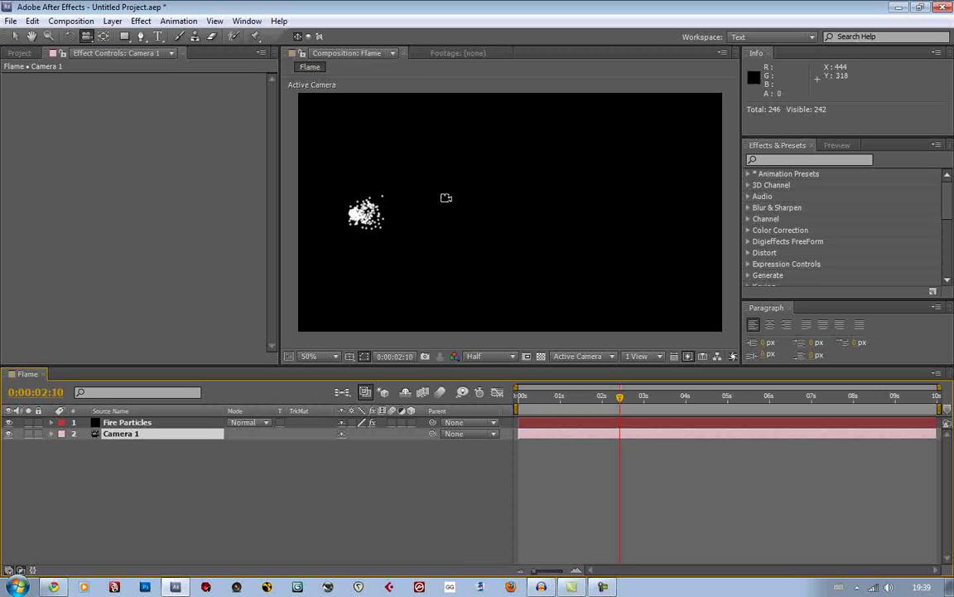
{"action": "left_click_drag", "start_coordinate": [432, 197], "coordinate": [384, 217]}
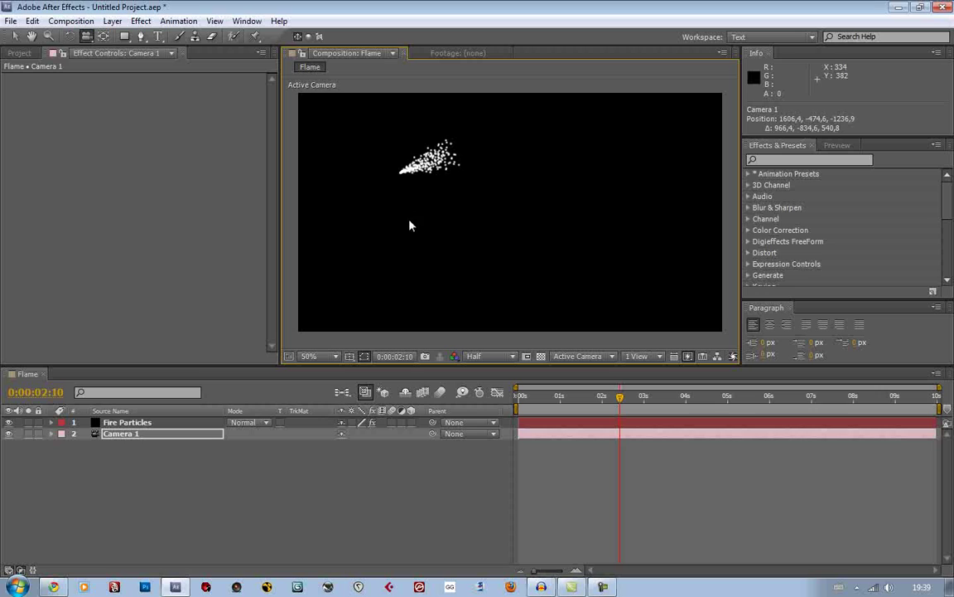
Step: Undo the camera orbit, bring up the Fire Particles layer's effect settings with the Selection tool active, and deselect the layer
{"action": "key", "text": "ctrl+z"}
{"action": "left_click", "coordinate": [148, 423]}
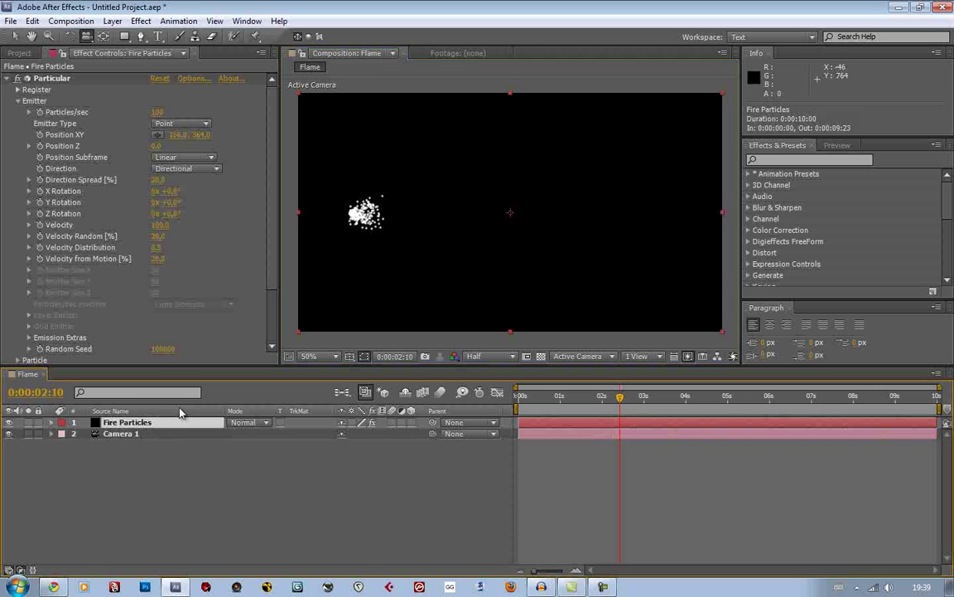
{"action": "key", "text": "v"}
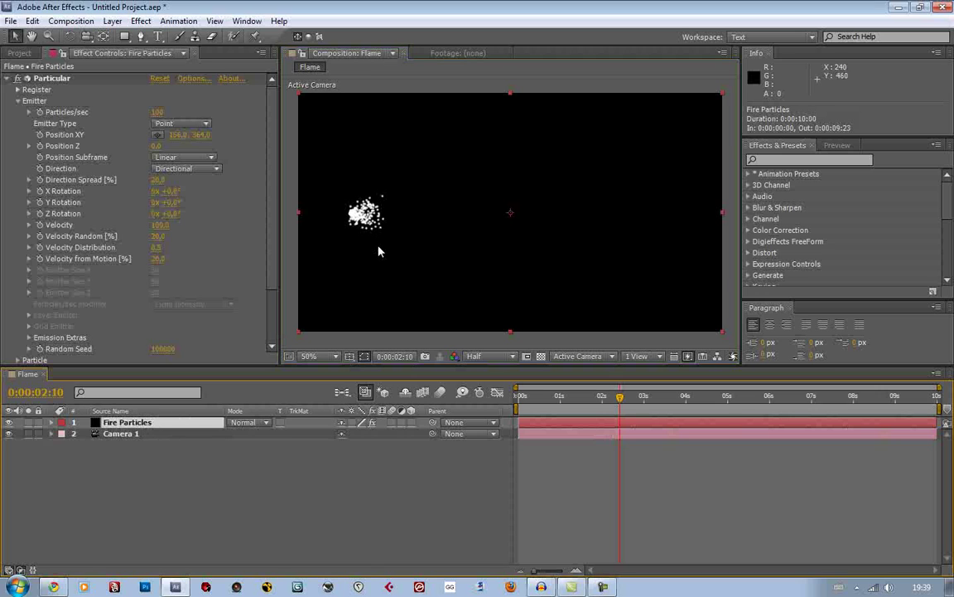
{"action": "left_click", "coordinate": [489, 92]}
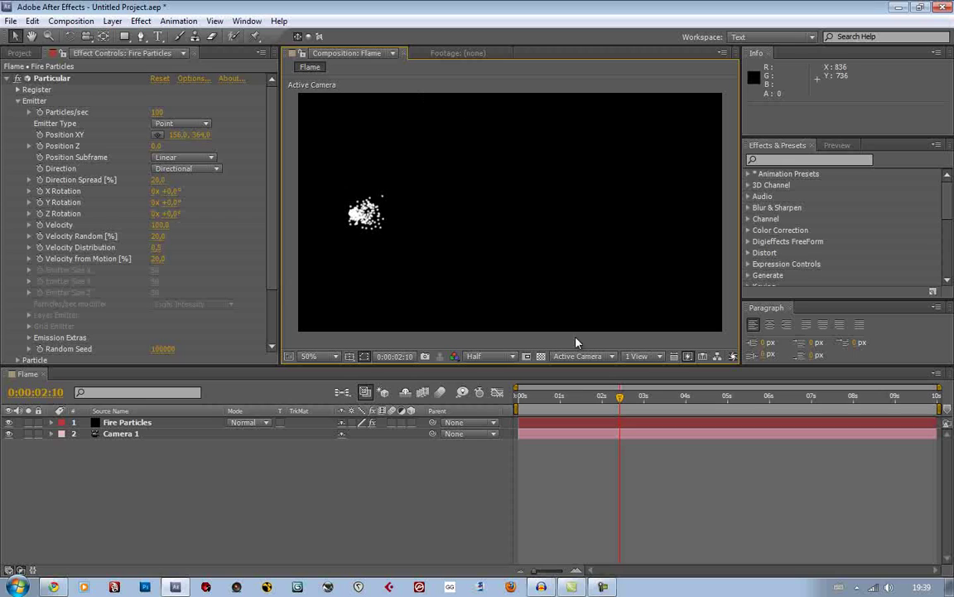
Step: Set the Particular emitter's Y Rotation to 90° and scrub the timeline to check the sideways particle stream
{"action": "mouse_move", "coordinate": [620, 403]}
{"action": "left_mouse_down"}
{"action": "mouse_move", "coordinate": [686, 396]}
{"action": "mouse_move", "coordinate": [614, 386]}
{"action": "left_mouse_up"}
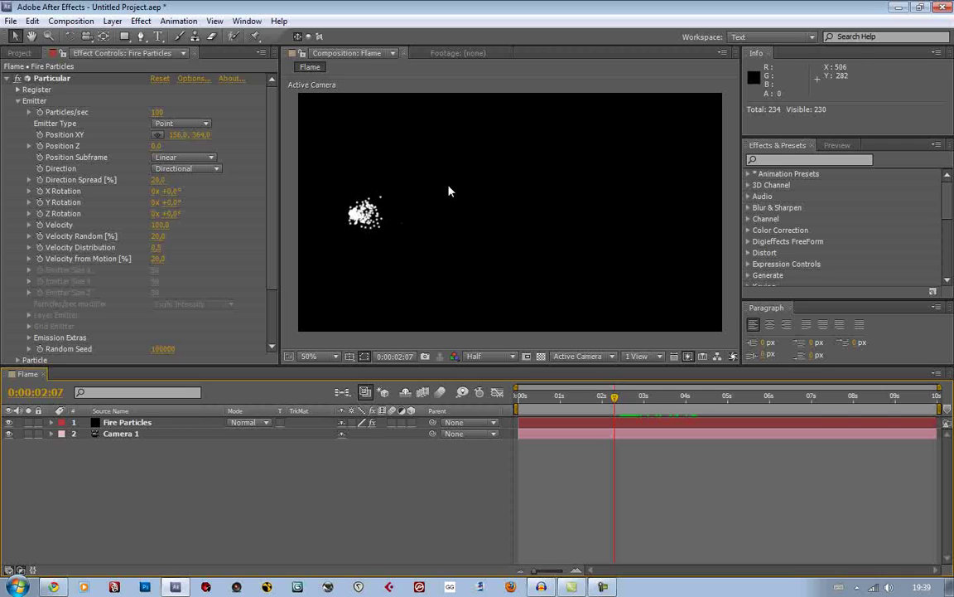
{"action": "mouse_move", "coordinate": [166, 202]}
{"action": "left_mouse_down"}
{"action": "mouse_move", "coordinate": [230, 204]}
{"action": "mouse_move", "coordinate": [187, 206]}
{"action": "left_mouse_up"}
{"action": "left_click", "coordinate": [170, 202]}
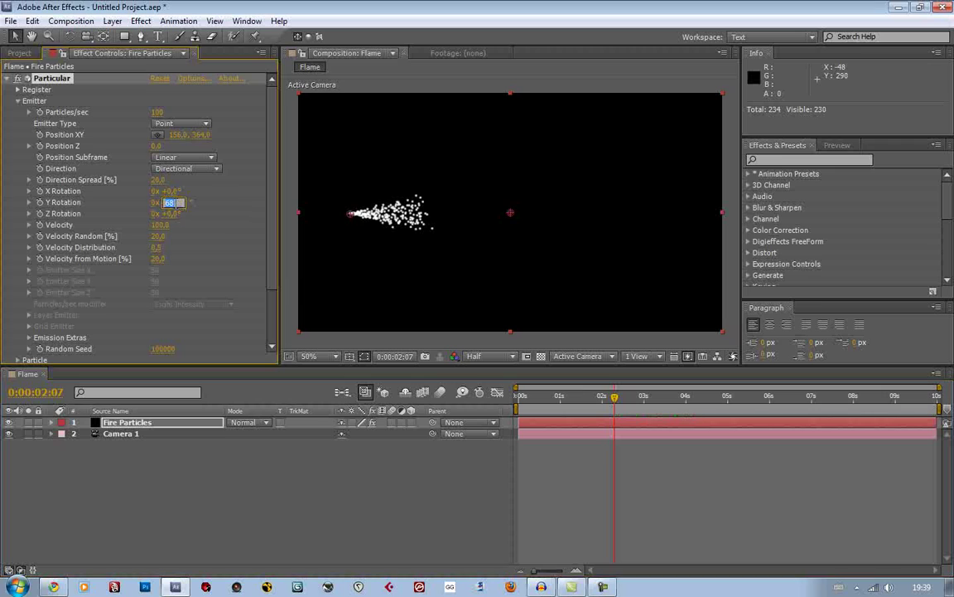
{"action": "type", "text": "90"}
{"action": "key", "text": "Return"}
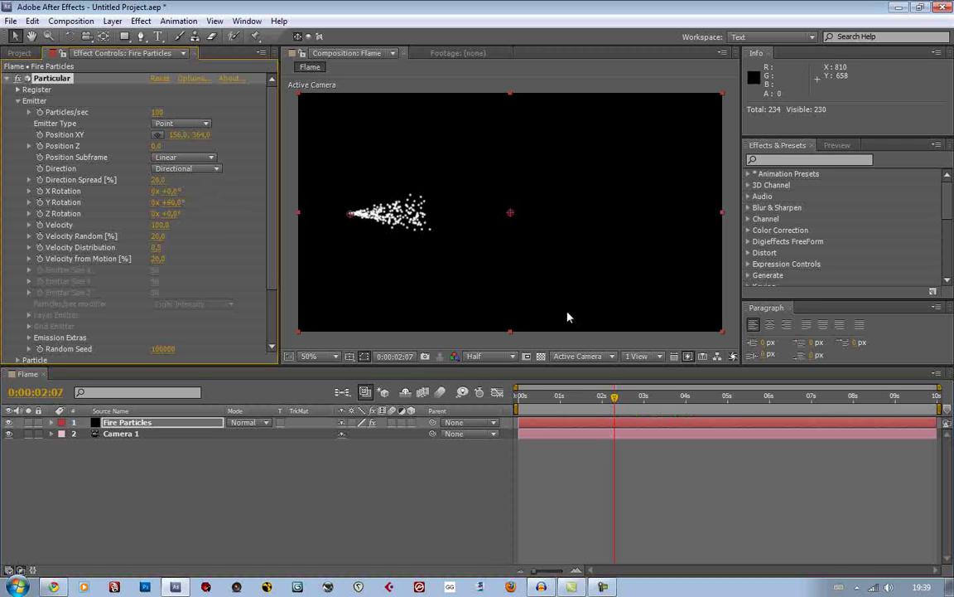
{"action": "left_click", "coordinate": [616, 401]}
{"action": "mouse_move", "coordinate": [616, 401]}
{"action": "left_mouse_down"}
{"action": "mouse_move", "coordinate": [719, 400]}
{"action": "mouse_move", "coordinate": [623, 401]}
{"action": "left_mouse_up"}
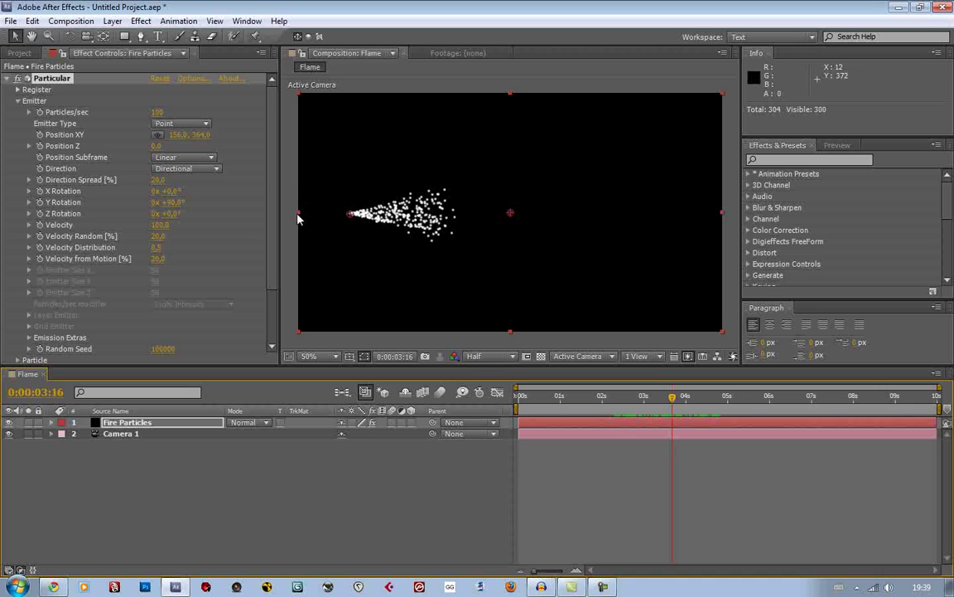
Step: Set the Particular emitter's Velocity to 400
{"action": "scroll", "coordinate": [235, 241], "scroll_direction": "down", "scroll_amount": 3}
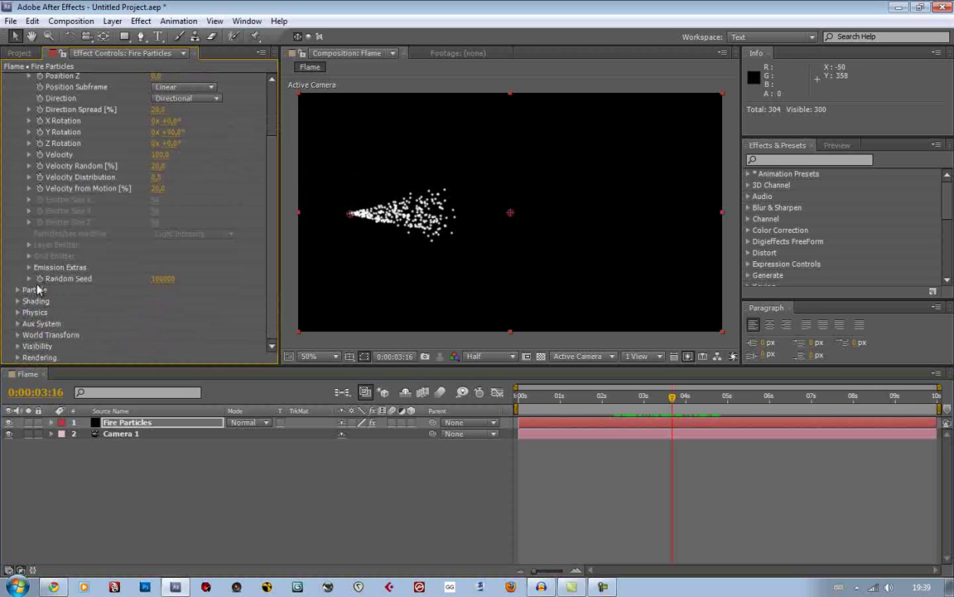
{"action": "scroll", "coordinate": [91, 236], "scroll_direction": "up", "scroll_amount": 3}
{"action": "scroll", "coordinate": [94, 235], "scroll_direction": "up", "scroll_amount": 1}
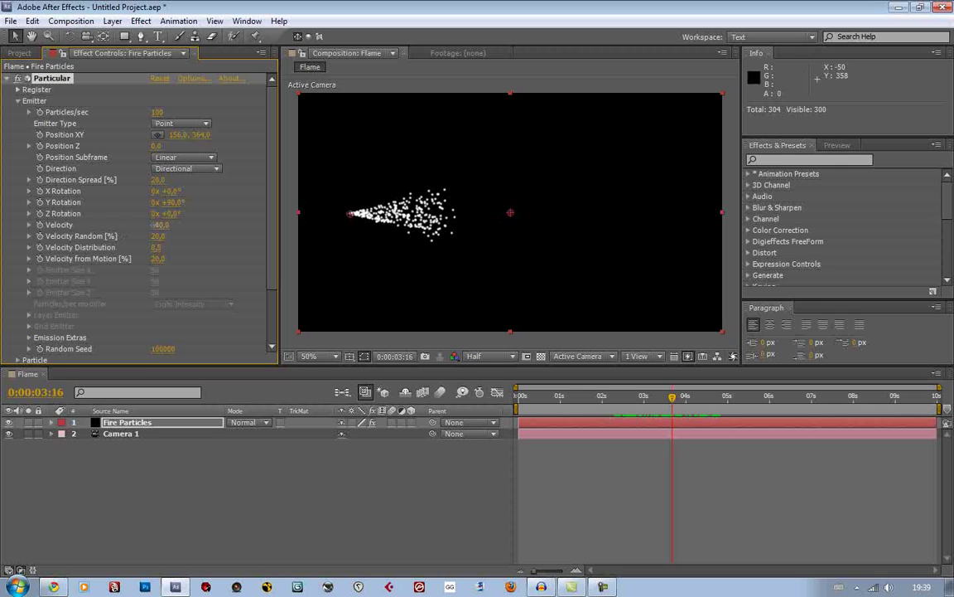
{"action": "left_click_drag", "start_coordinate": [154, 225], "coordinate": [198, 224]}
{"action": "left_click", "coordinate": [160, 225]}
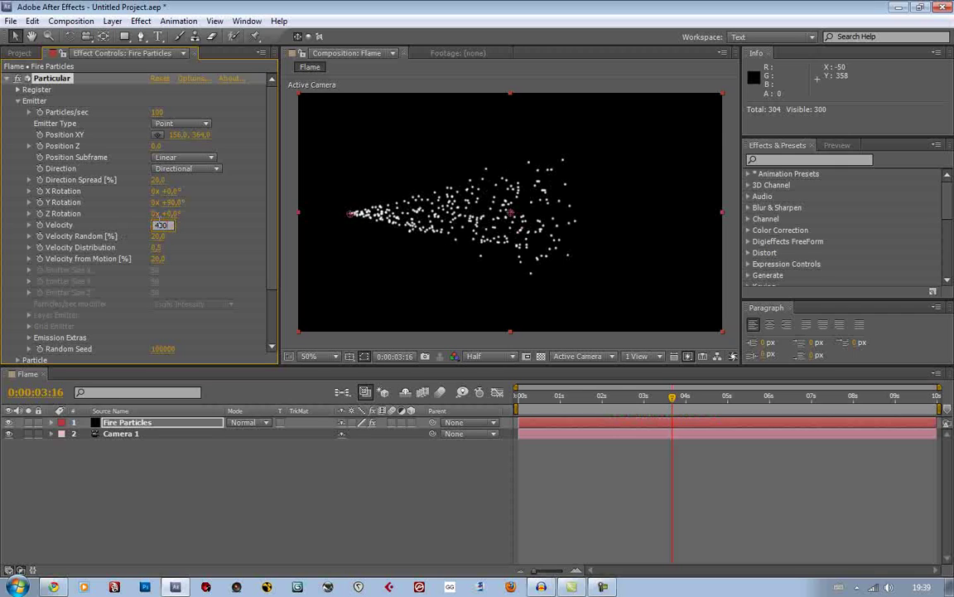
{"action": "key", "text": "Return"}
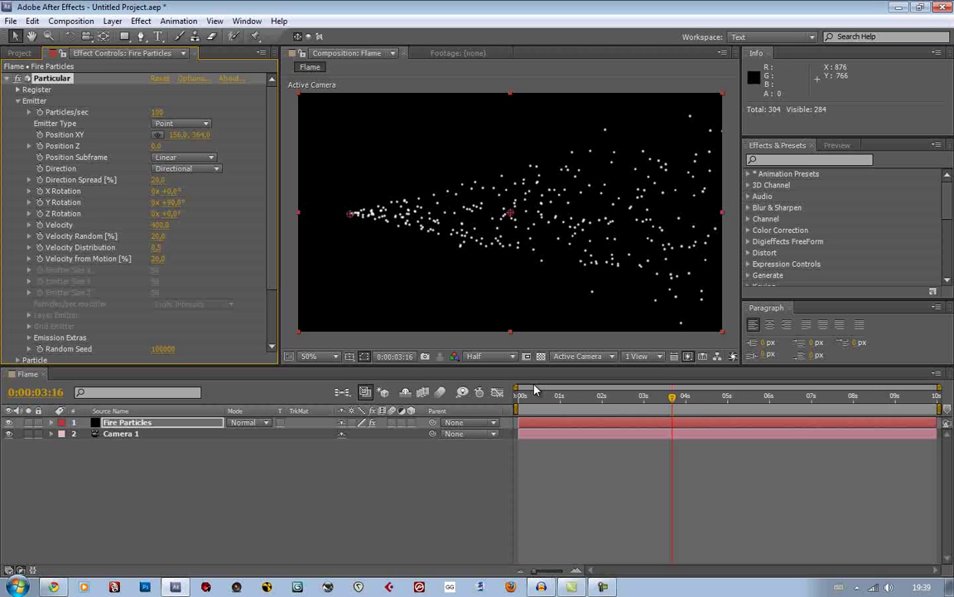
Step: At 0:00:03:15, move the Particular emitter to about 122, 364 and deselect the layer
{"action": "left_click_drag", "start_coordinate": [598, 397], "coordinate": [673, 415]}
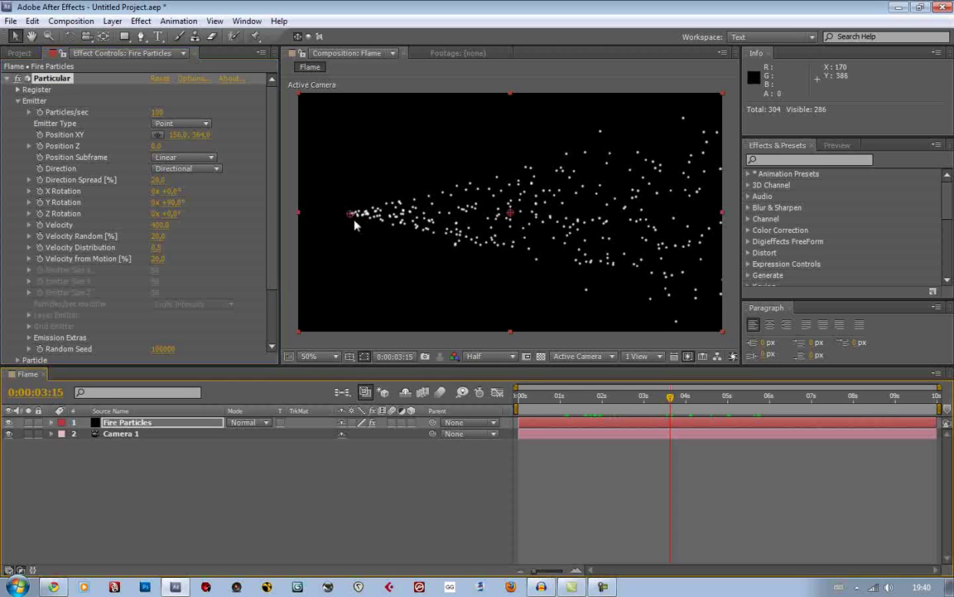
{"action": "left_click_drag", "start_coordinate": [352, 214], "coordinate": [340, 213]}
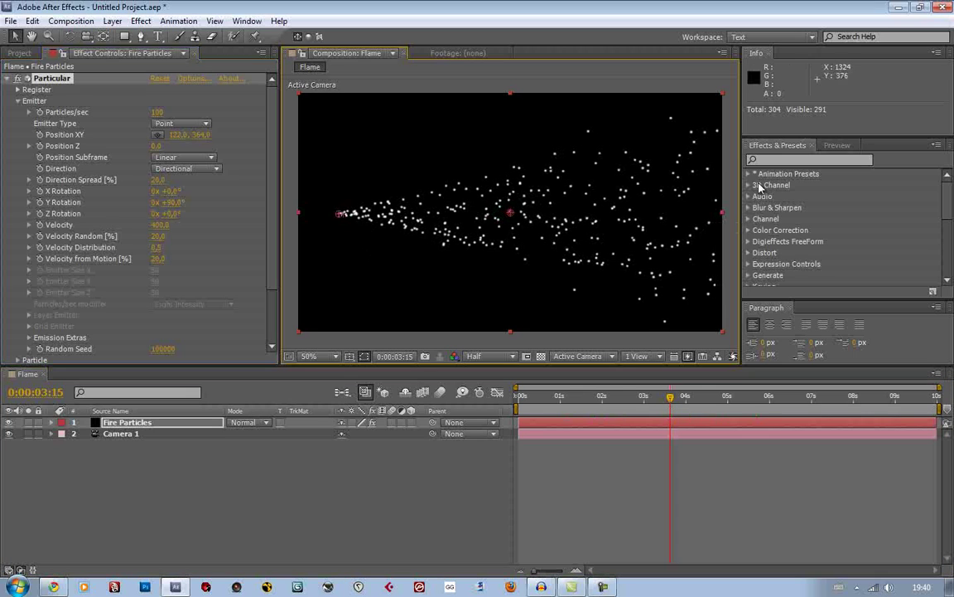
{"action": "left_click", "coordinate": [537, 90]}
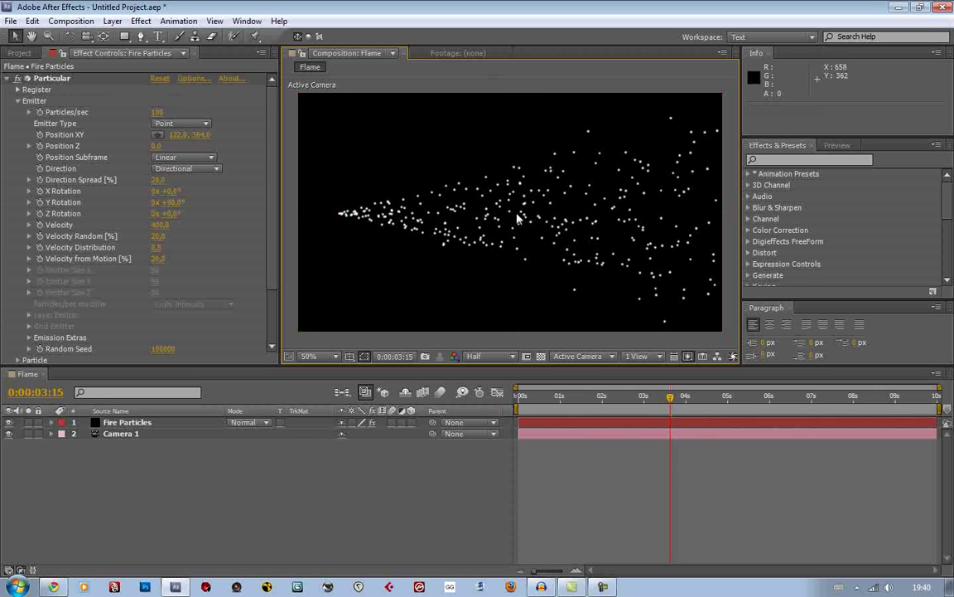
Step: Try a particle Life of 1 second and play a RAM preview of the stream
{"action": "scroll", "coordinate": [230, 215], "scroll_direction": "down", "scroll_amount": 3}
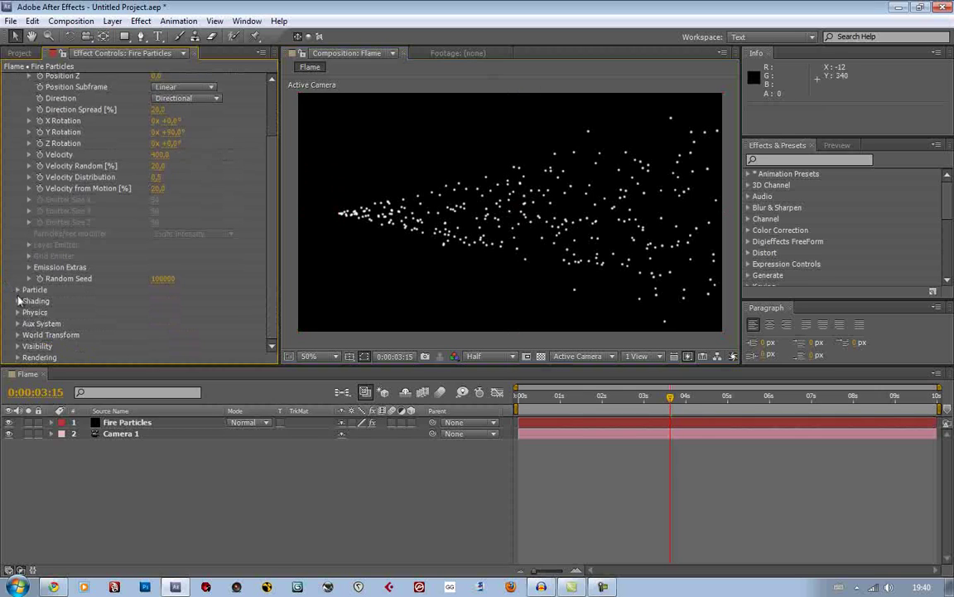
{"action": "left_click", "coordinate": [17, 289]}
{"action": "scroll", "coordinate": [33, 295], "scroll_direction": "down", "scroll_amount": 6}
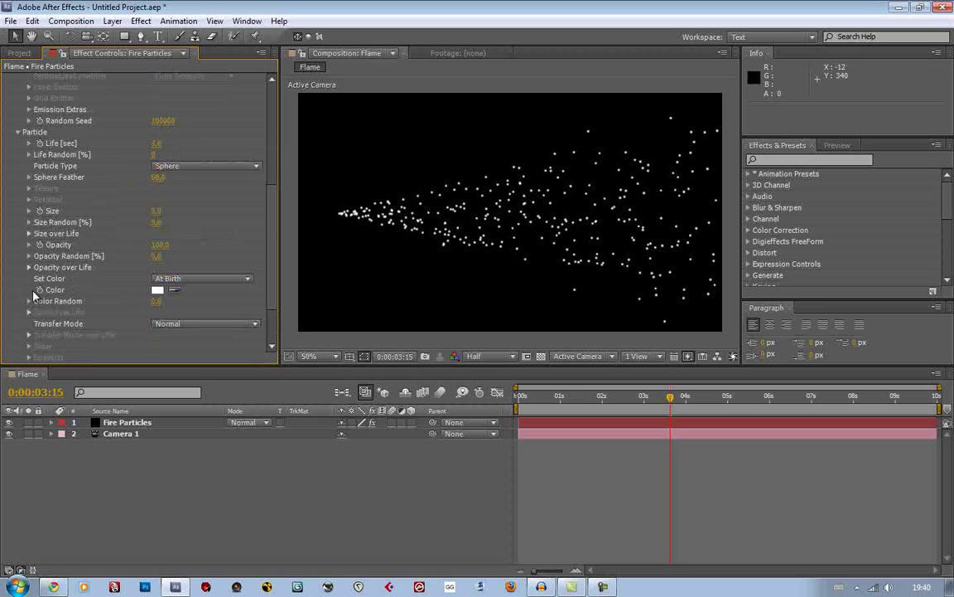
{"action": "left_click", "coordinate": [156, 144]}
{"action": "key", "text": "Return"}
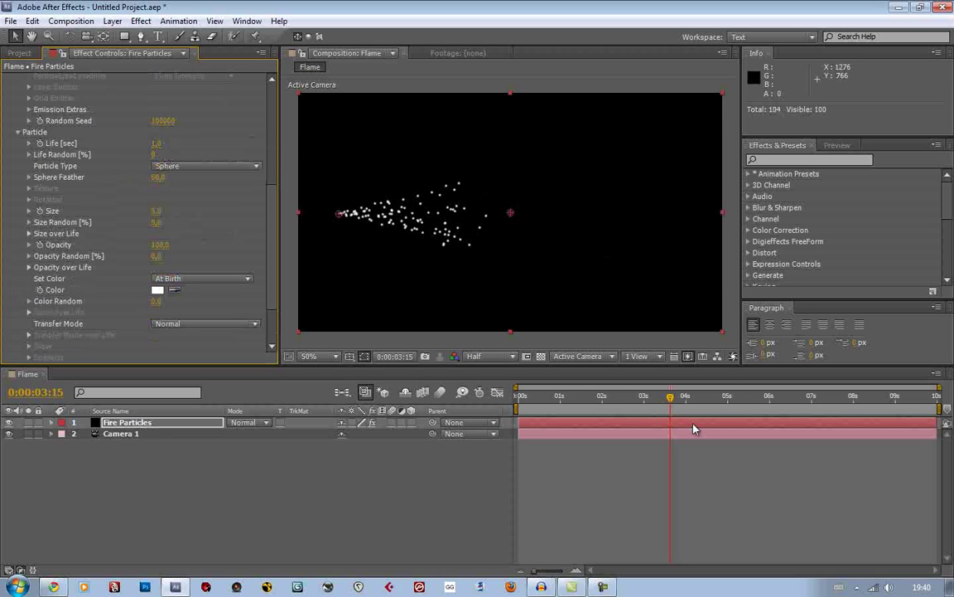
{"action": "mouse_move", "coordinate": [669, 398]}
{"action": "left_mouse_down"}
{"action": "mouse_move", "coordinate": [657, 404]}
{"action": "mouse_move", "coordinate": [684, 405]}
{"action": "left_mouse_up"}
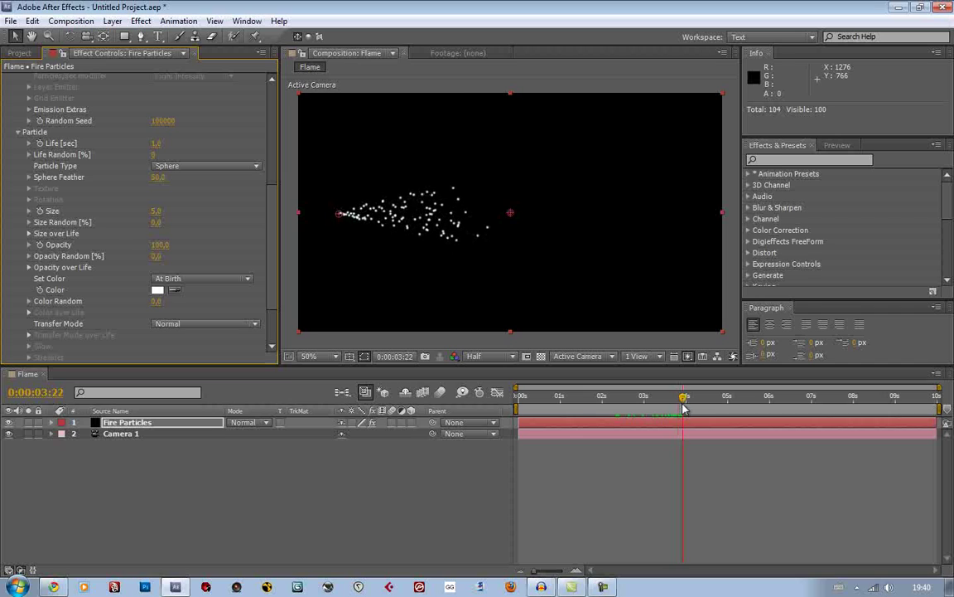
{"action": "key", "text": "KP_0"}
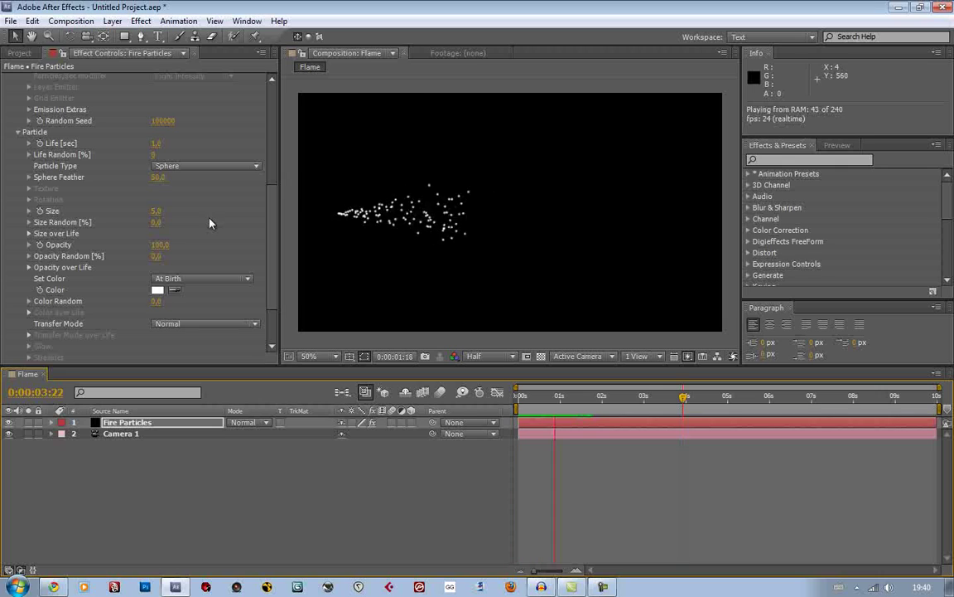
{"action": "key", "text": "space"}
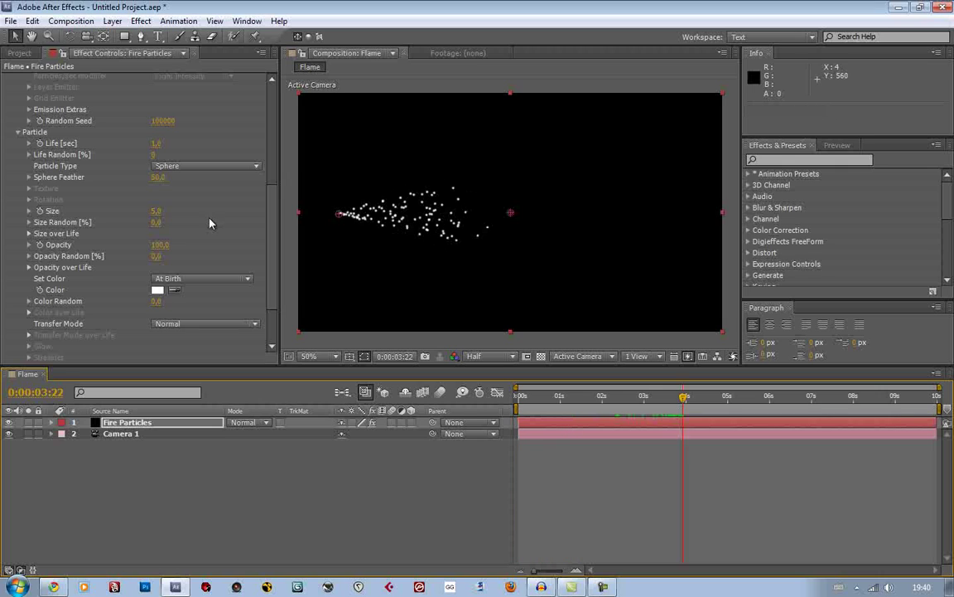
Step: Set the particle Life to 1.5 seconds and check the stream around 0:00:02:12
{"action": "left_click", "coordinate": [154, 144]}
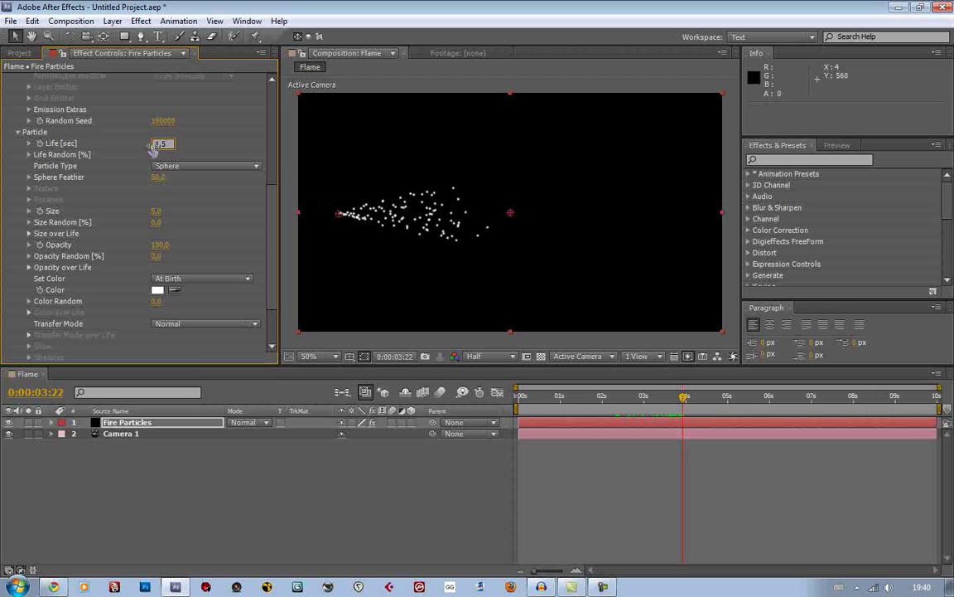
{"action": "key", "text": "Return"}
{"action": "left_click", "coordinate": [625, 398]}
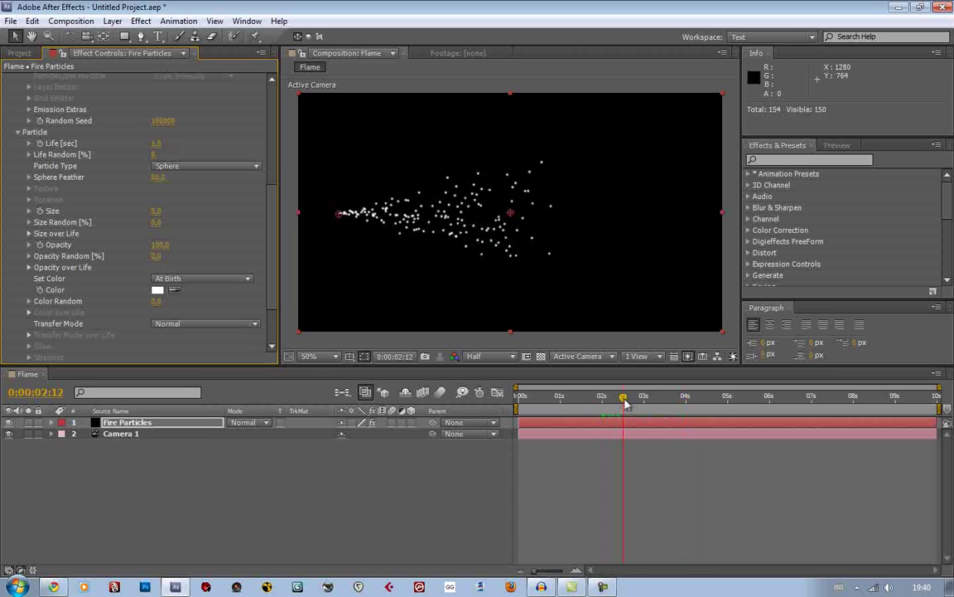
Step: Try an emitter Direction Spread of 0 % and scrub the timeline to about 0:00:01:01
{"action": "scroll", "coordinate": [141, 195], "scroll_direction": "up", "scroll_amount": 5}
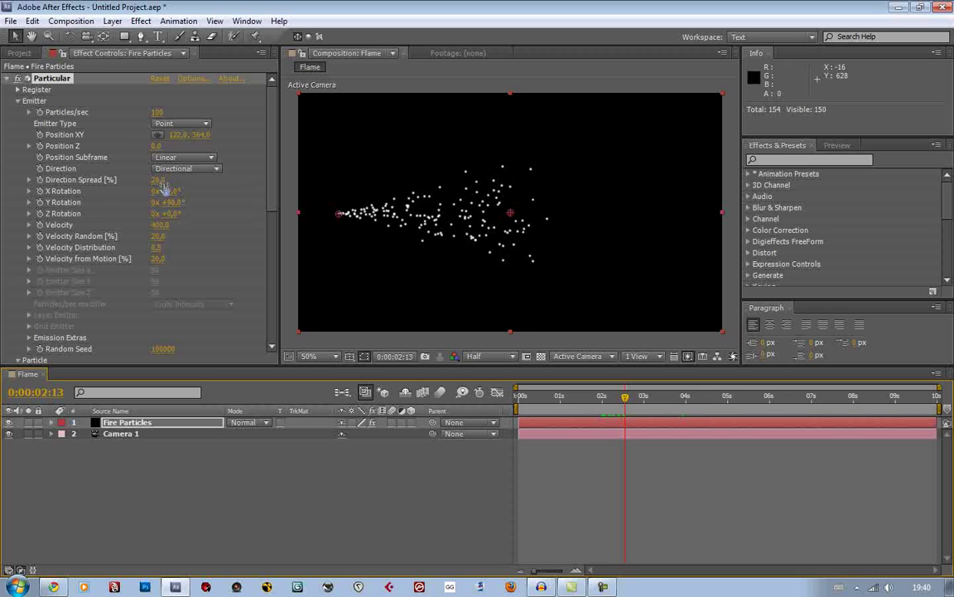
{"action": "left_click", "coordinate": [158, 180]}
{"action": "type", "text": "0"}
{"action": "key", "text": "Return"}
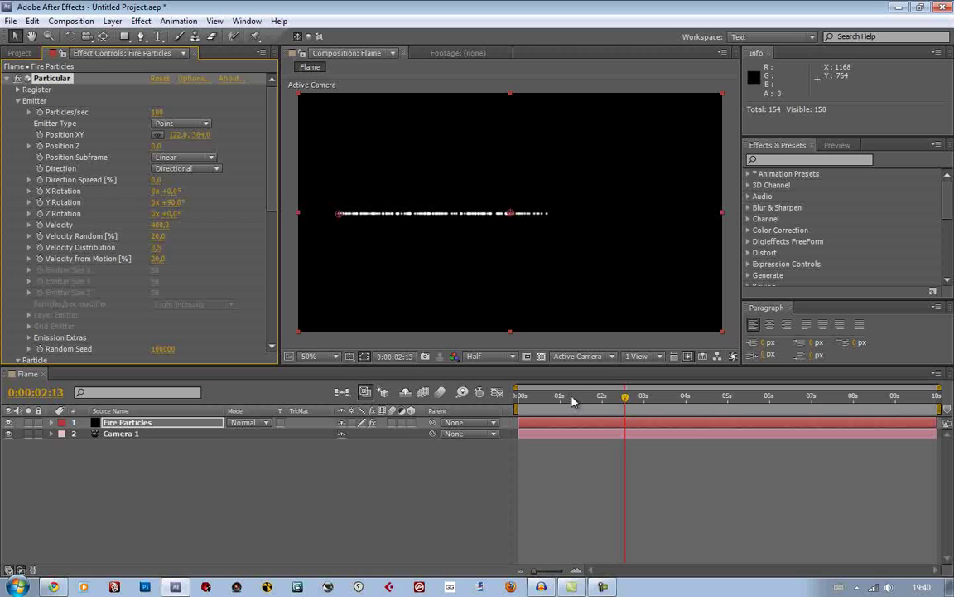
{"action": "mouse_move", "coordinate": [571, 401]}
{"action": "left_mouse_down"}
{"action": "mouse_move", "coordinate": [619, 403]}
{"action": "mouse_move", "coordinate": [563, 408]}
{"action": "left_mouse_up"}
Step: Try emitter Direction Spread values of 10 % and 37 % while scrubbing the timeline to compare the spray widths
{"action": "left_click", "coordinate": [157, 180]}
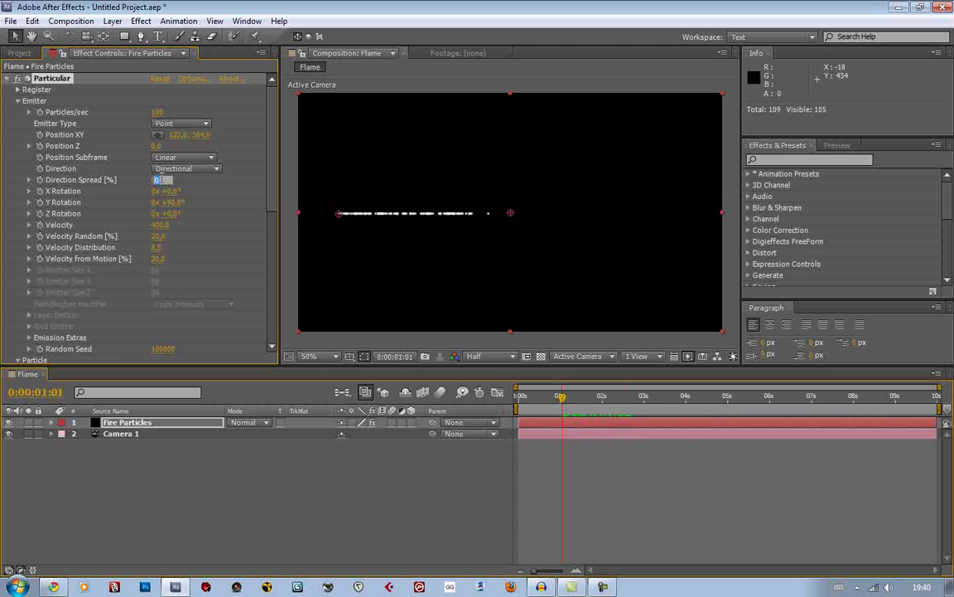
{"action": "key", "text": "Return"}
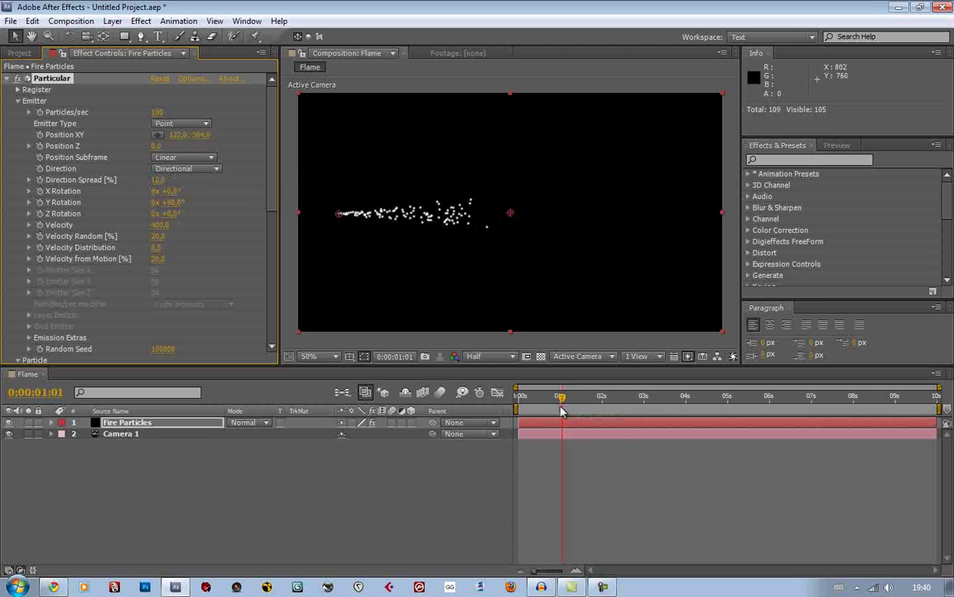
{"action": "left_click_drag", "start_coordinate": [562, 397], "coordinate": [606, 404]}
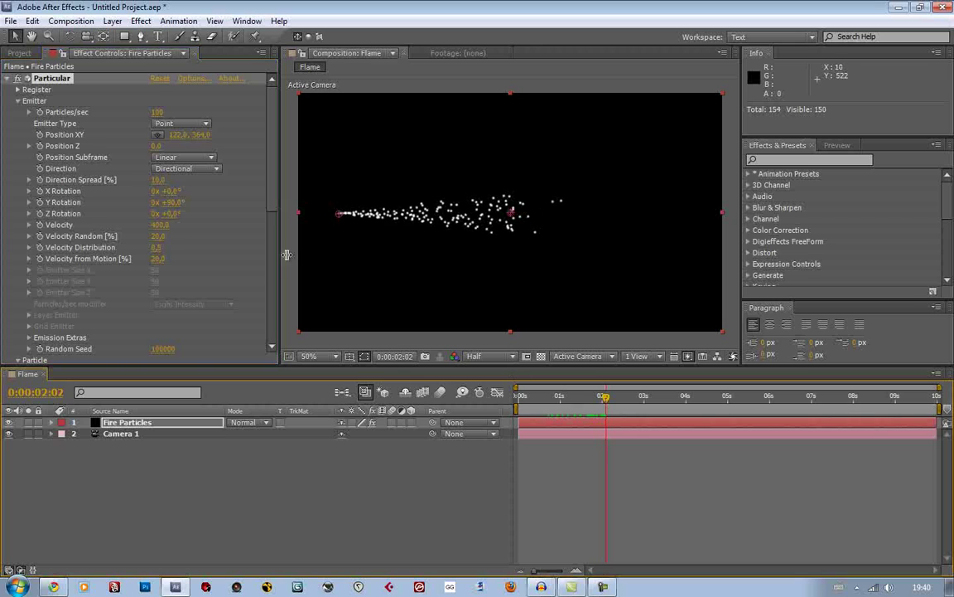
{"action": "left_click", "coordinate": [163, 180]}
{"action": "type", "text": "49"}
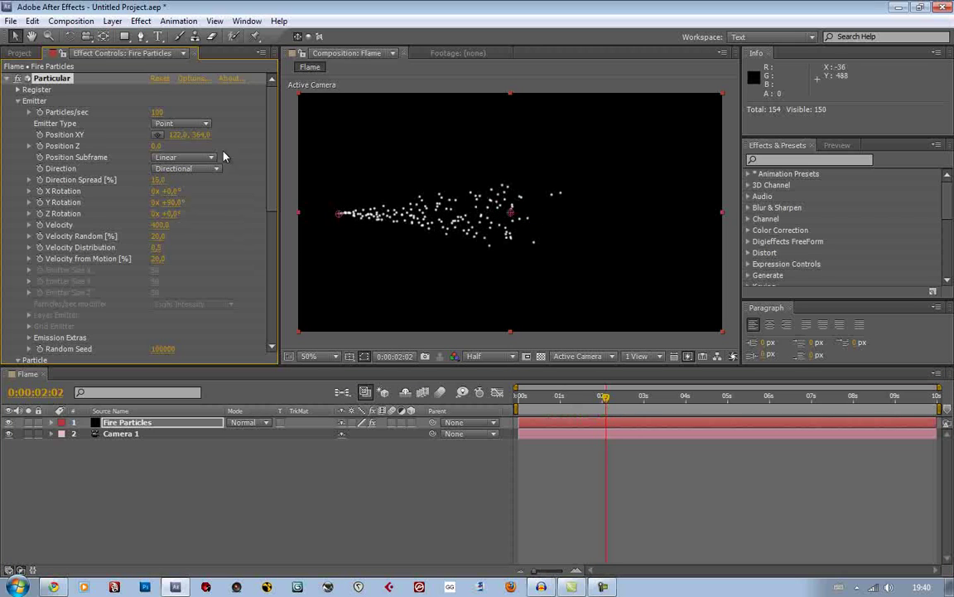
{"action": "key", "text": "Return"}
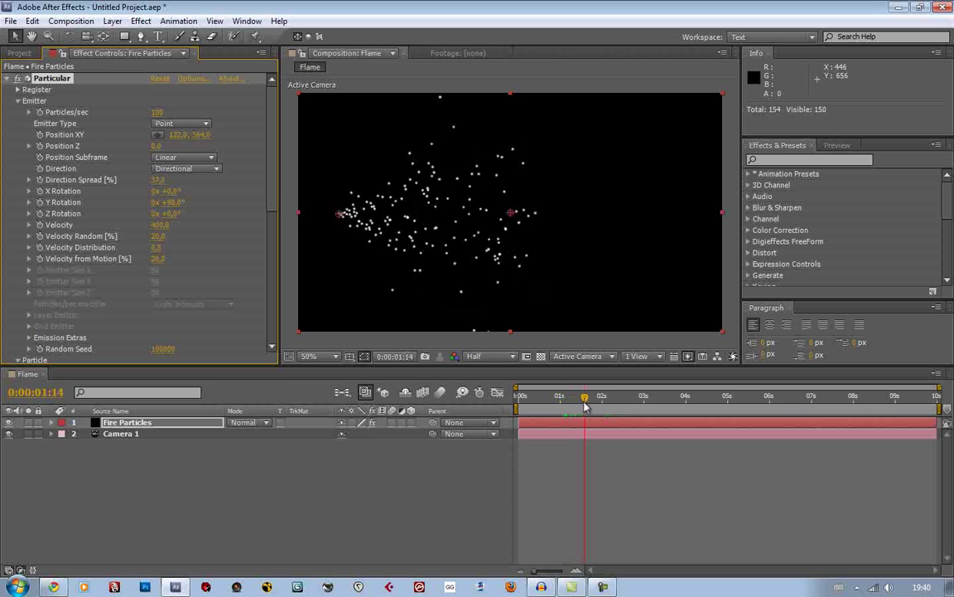
{"action": "key", "text": "j"}
Step: Set the emitter's Direction Spread to 15 % and play a RAM preview of the particle stream
{"action": "left_click", "coordinate": [159, 180]}
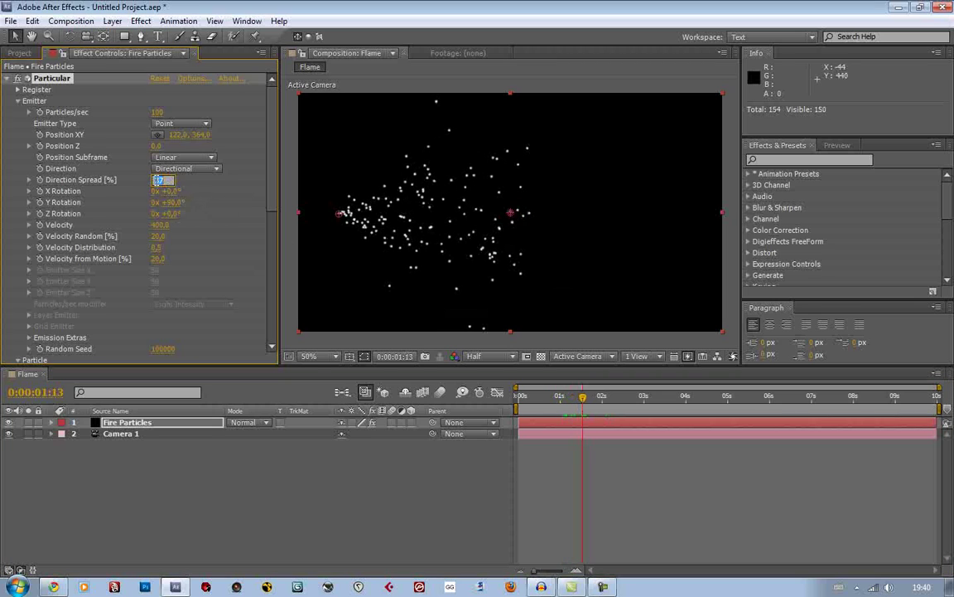
{"action": "type", "text": "15"}
{"action": "key", "text": "Return"}
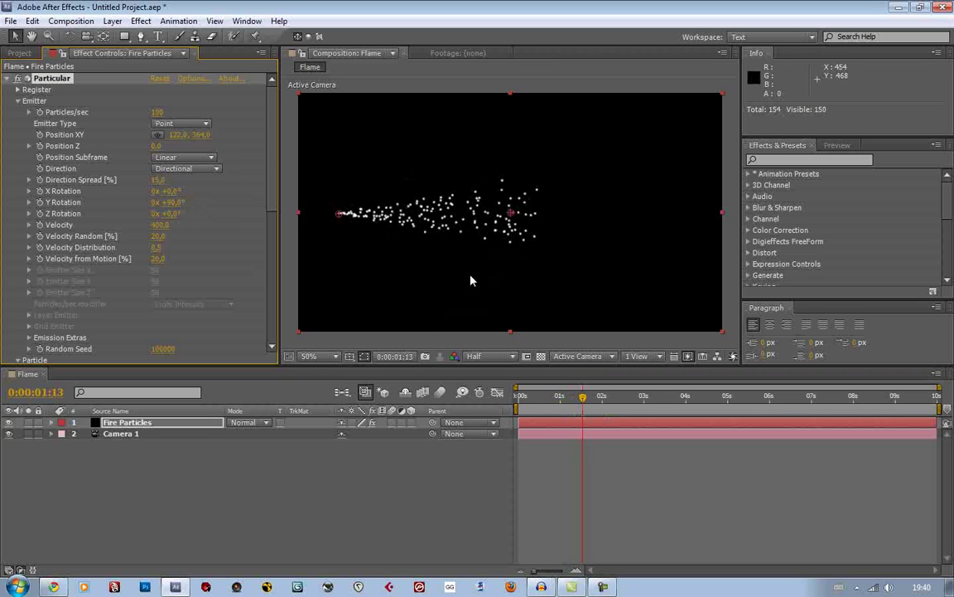
{"action": "left_click", "coordinate": [589, 398]}
{"action": "left_click_drag", "start_coordinate": [591, 399], "coordinate": [601, 401]}
{"action": "left_click_drag", "start_coordinate": [607, 404], "coordinate": [594, 403]}
{"action": "key", "text": "KP_0"}
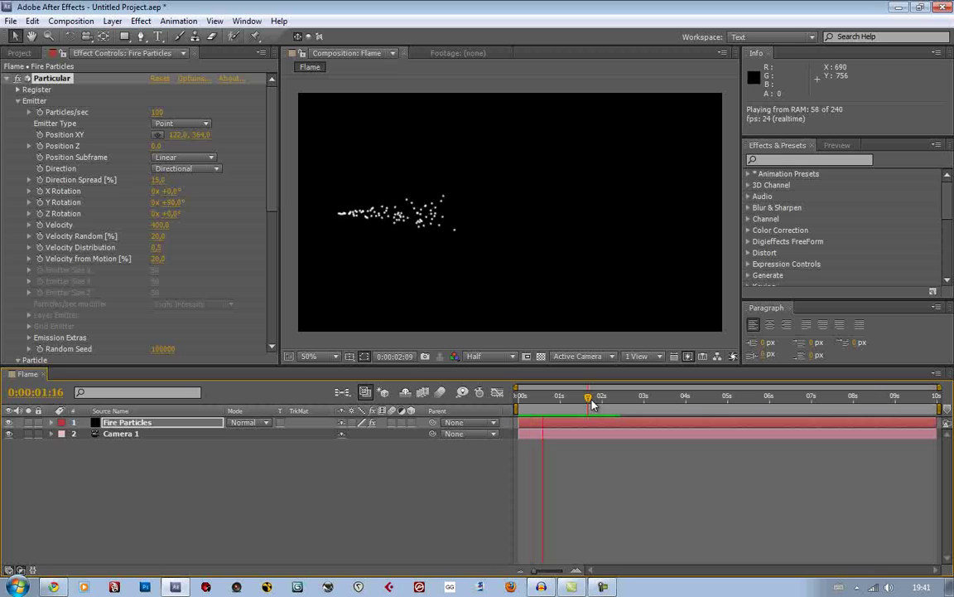
{"action": "key", "text": "space"}
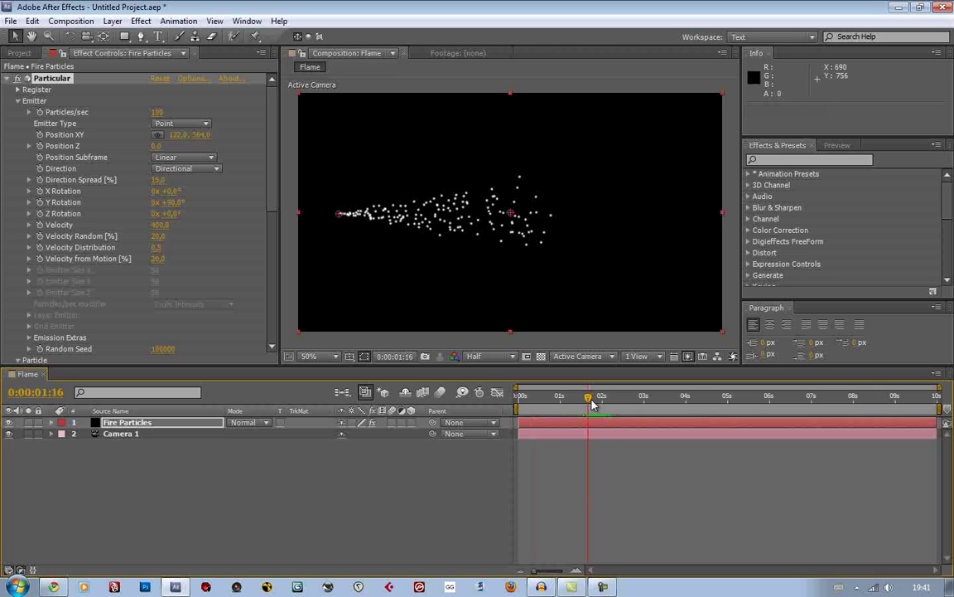
Step: Set the emitter's Velocity to 500 and scrub to about 0:00:02:07 to check the particle stream
{"action": "scroll", "coordinate": [199, 195], "scroll_direction": "down", "scroll_amount": 3}
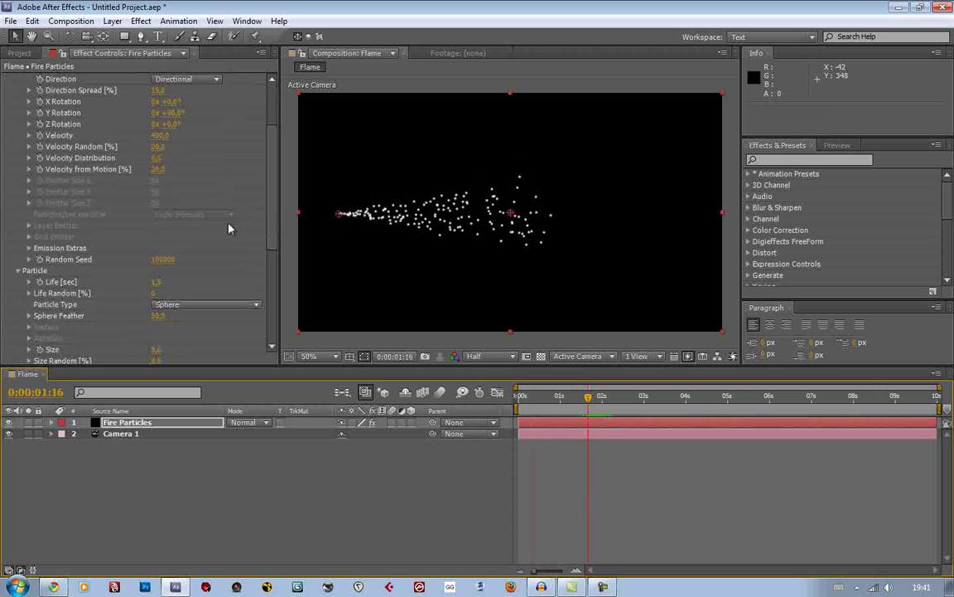
{"action": "scroll", "coordinate": [199, 201], "scroll_direction": "up", "scroll_amount": 3}
{"action": "left_click", "coordinate": [162, 226]}
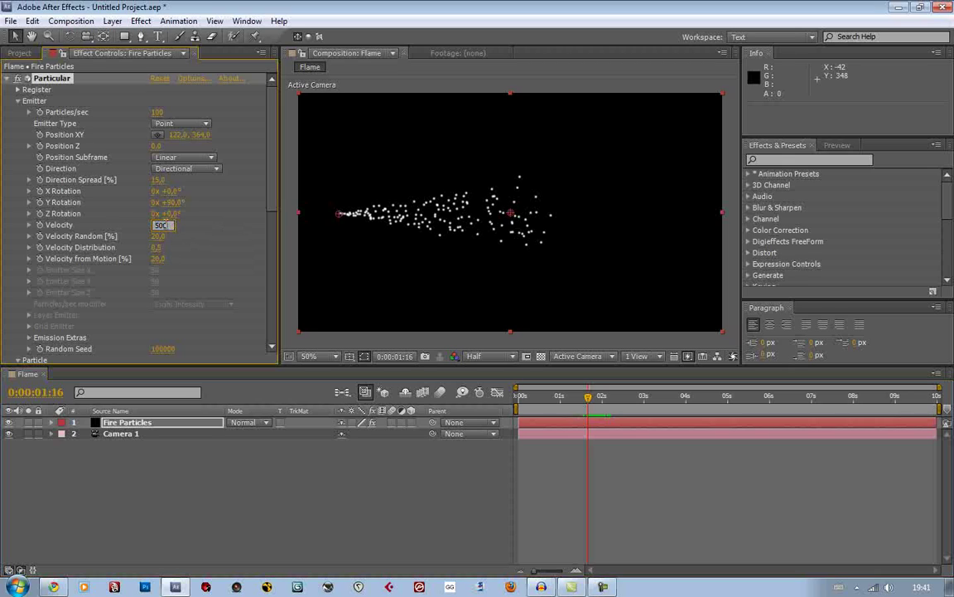
{"action": "key", "text": "Return"}
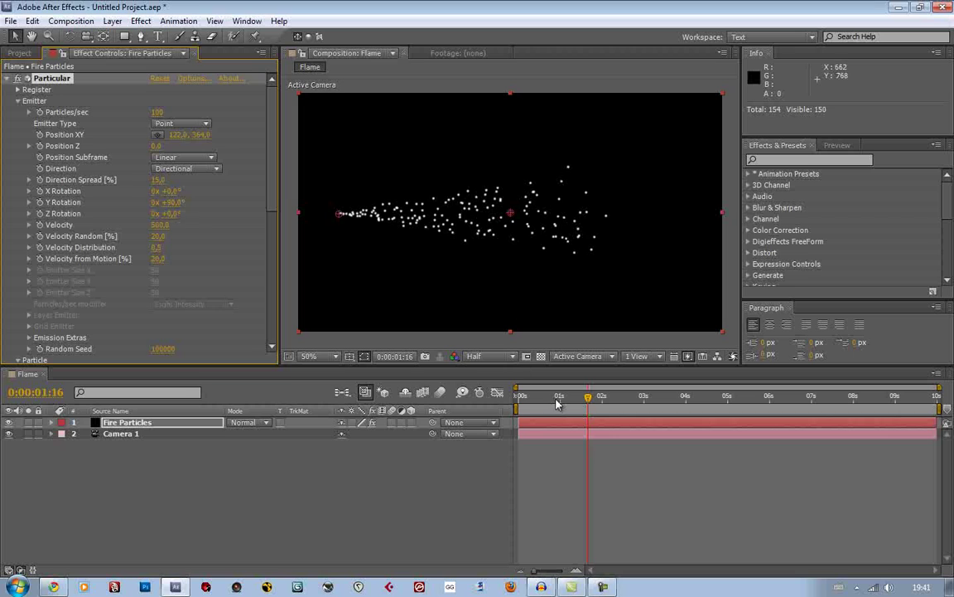
{"action": "left_click_drag", "start_coordinate": [588, 396], "coordinate": [616, 404]}
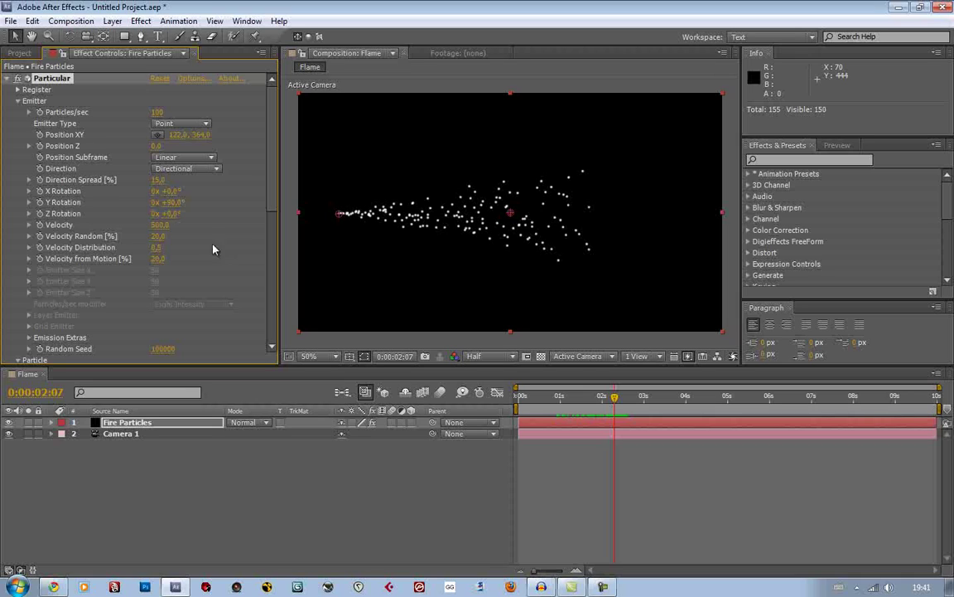
Step: Add the expression wiggle(20,5) to the emitter's Z Rotation and play a RAM preview of the stream
{"action": "left_click", "coordinate": [40, 213], "text": "alt"}
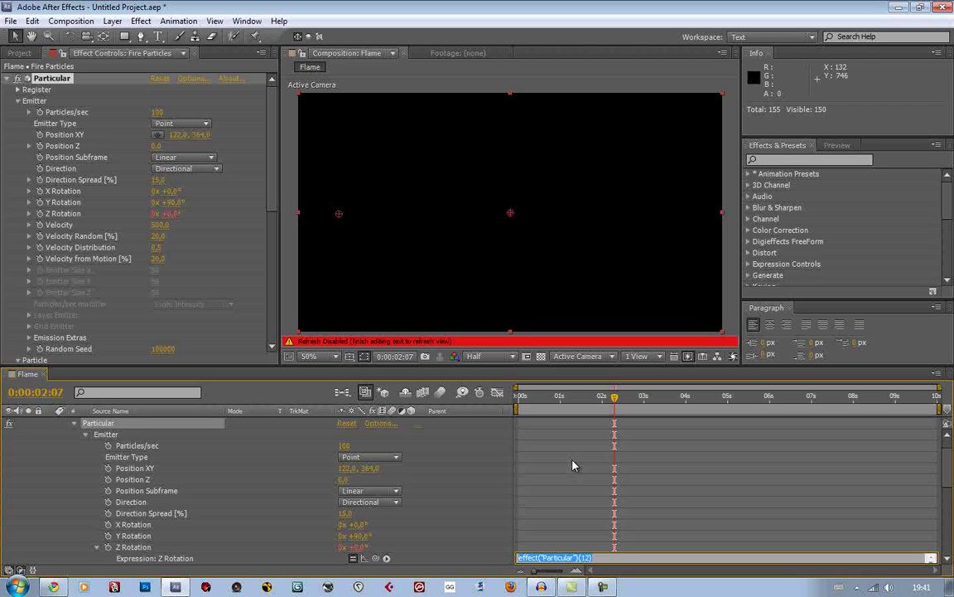
{"action": "type", "text": "wiggle("}
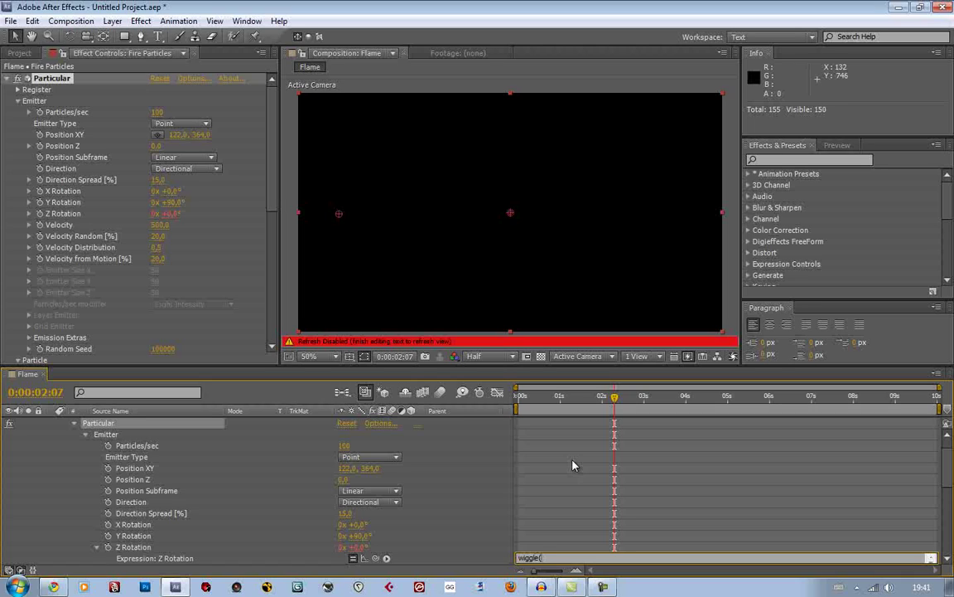
{"action": "type", "text": "20,5)"}
{"action": "left_click", "coordinate": [575, 397]}
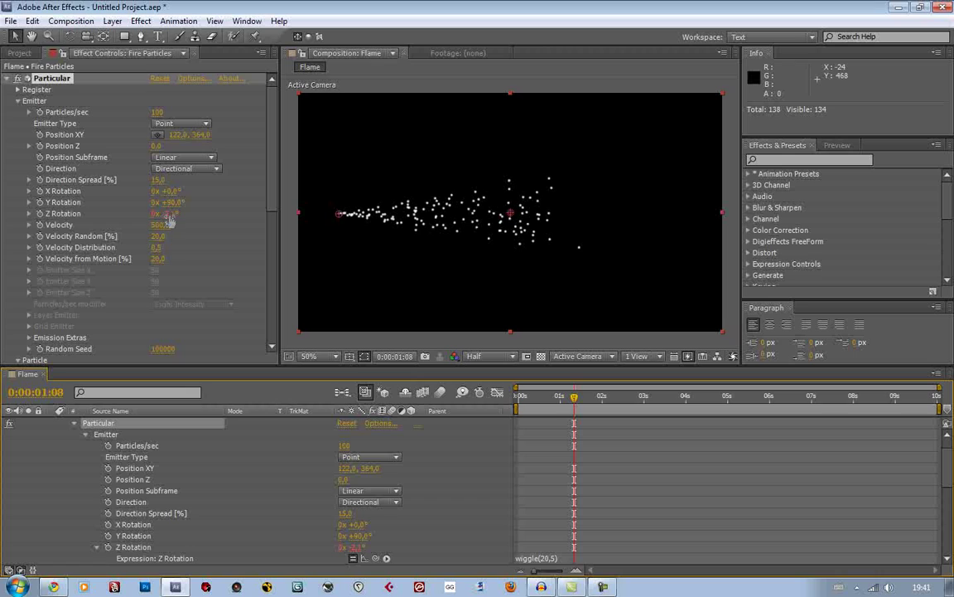
{"action": "left_click", "coordinate": [610, 398]}
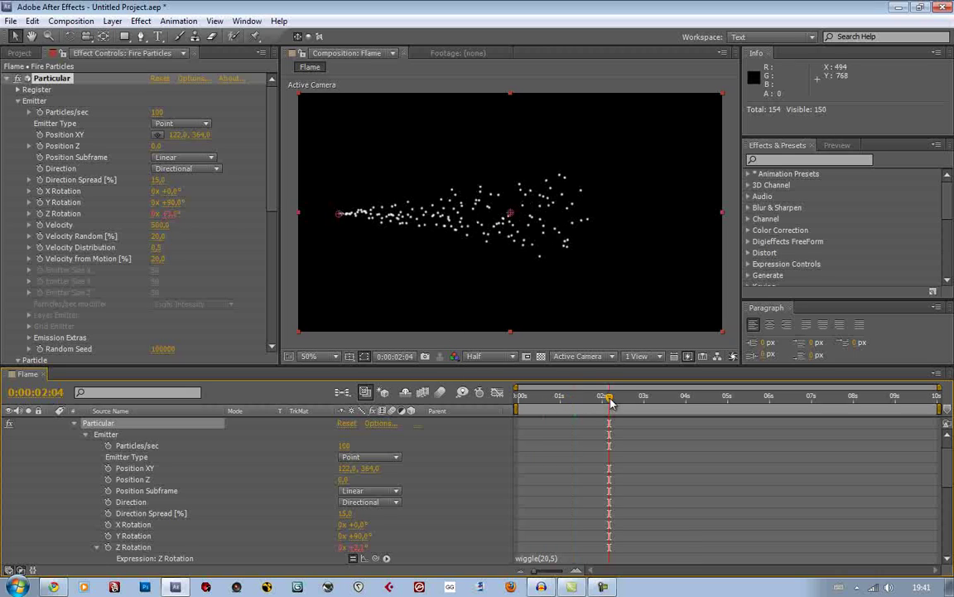
{"action": "left_click_drag", "start_coordinate": [609, 401], "coordinate": [565, 414]}
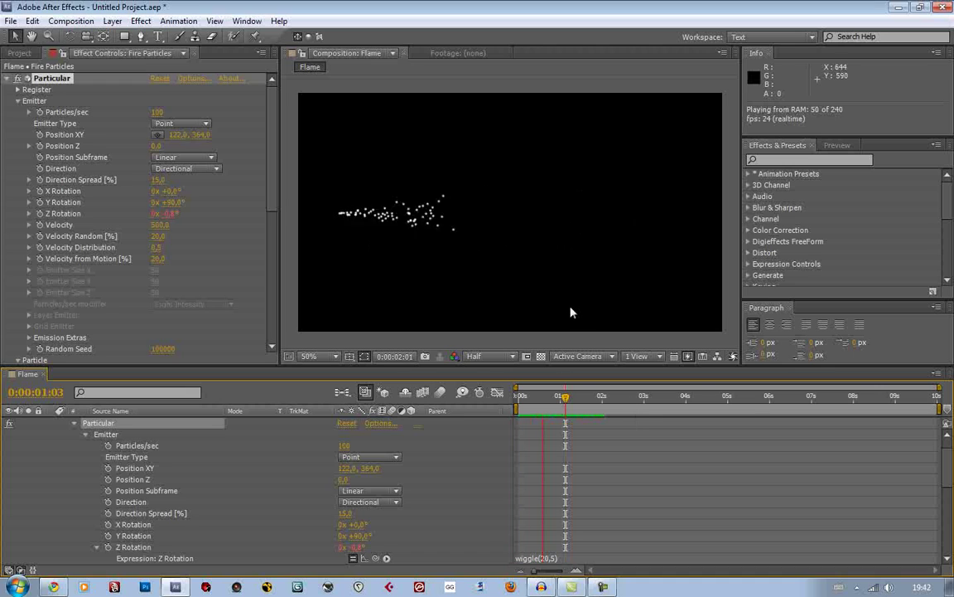
{"action": "key", "text": "space"}
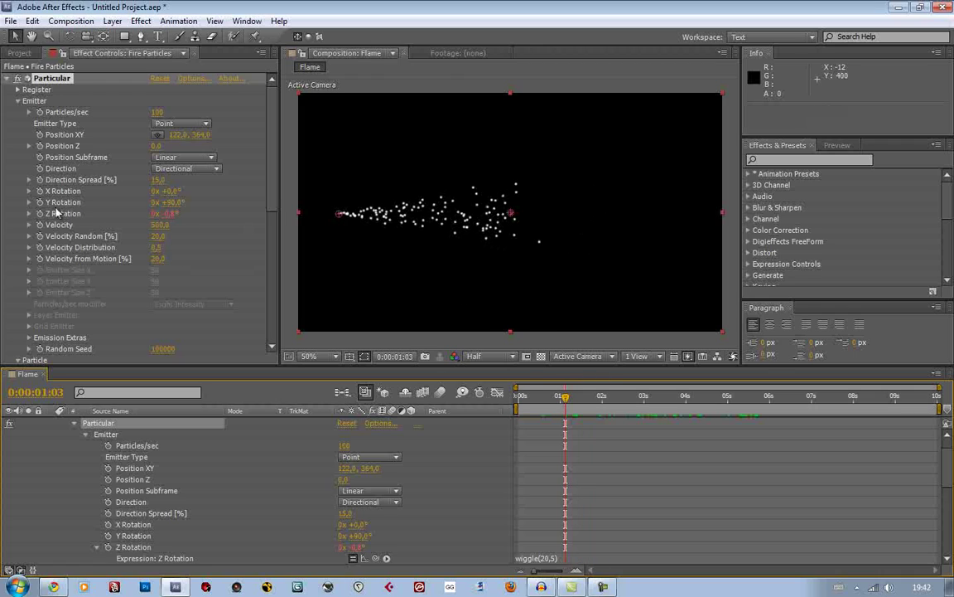
Step: Try a different emitter X Rotation, and reset it to 0°
{"action": "left_click_drag", "start_coordinate": [154, 190], "coordinate": [211, 200]}
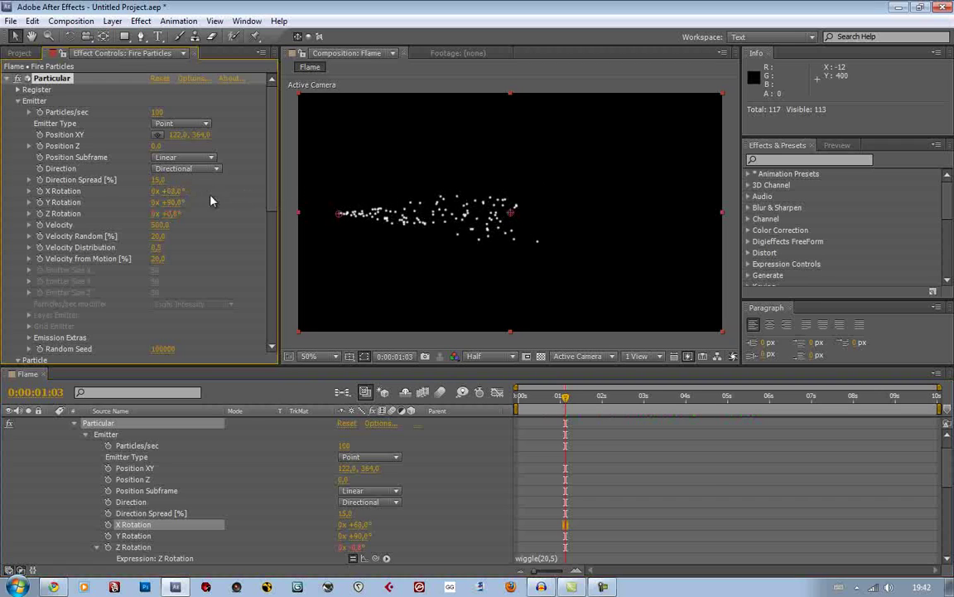
{"action": "left_click", "coordinate": [169, 191]}
{"action": "type", "text": "0"}
{"action": "key", "text": "Return"}
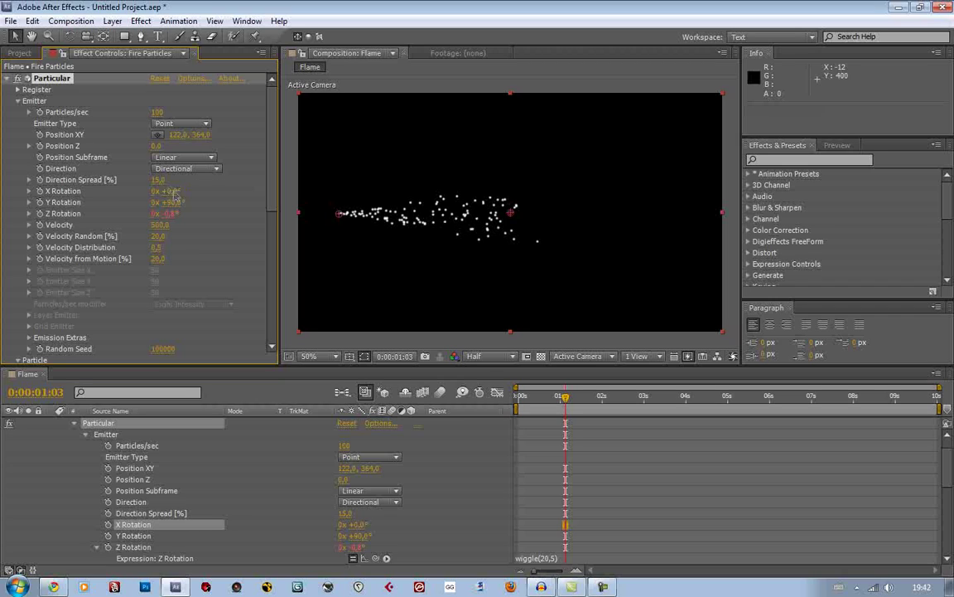
Step: Add the expression wiggle(5,10) to the emitter's X Rotation, preview the motion and move to 0:00:02:07
{"action": "left_click", "coordinate": [40, 191], "text": "alt"}
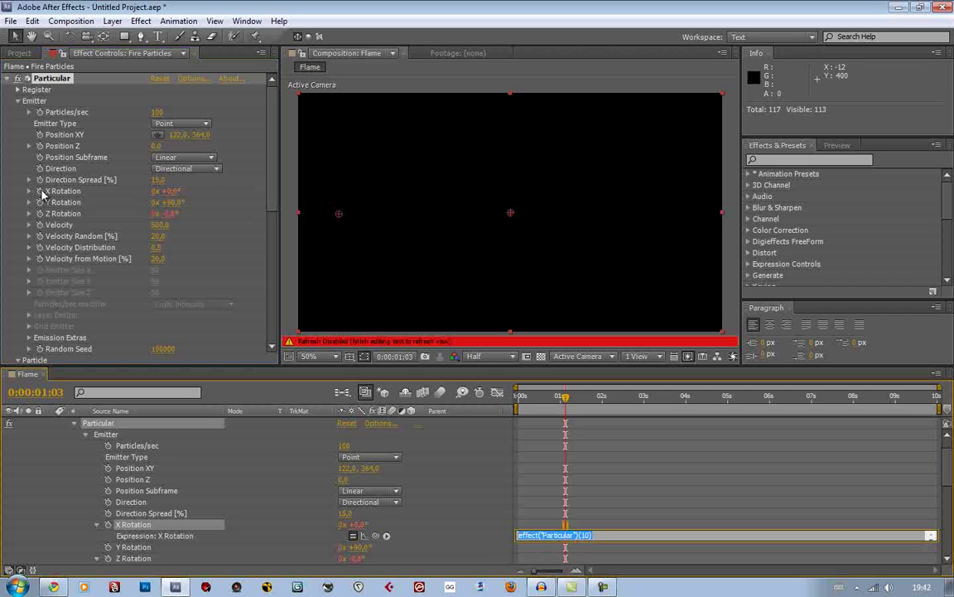
{"action": "type", "text": "wiggle(5,"}
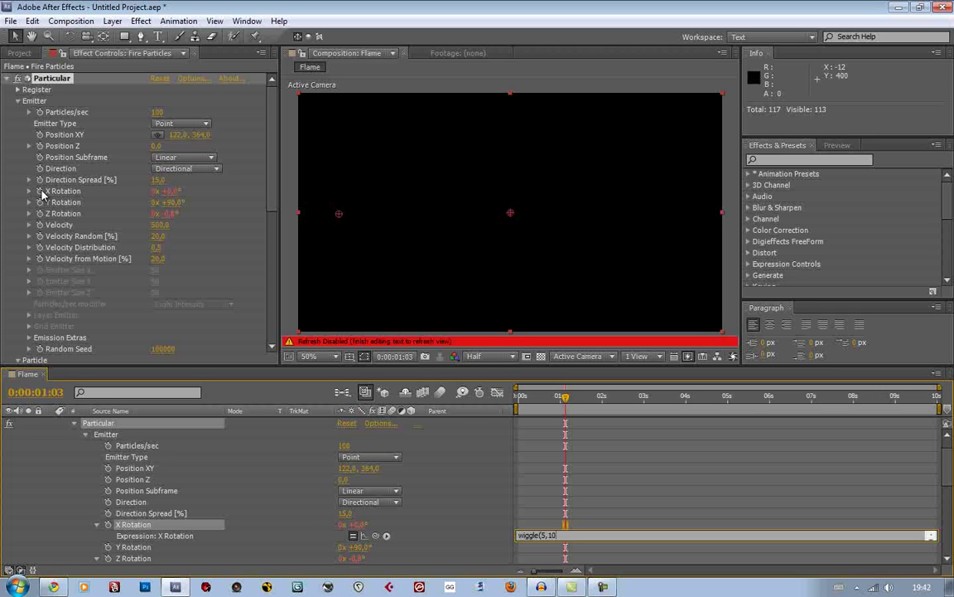
{"action": "left_click", "coordinate": [604, 398]}
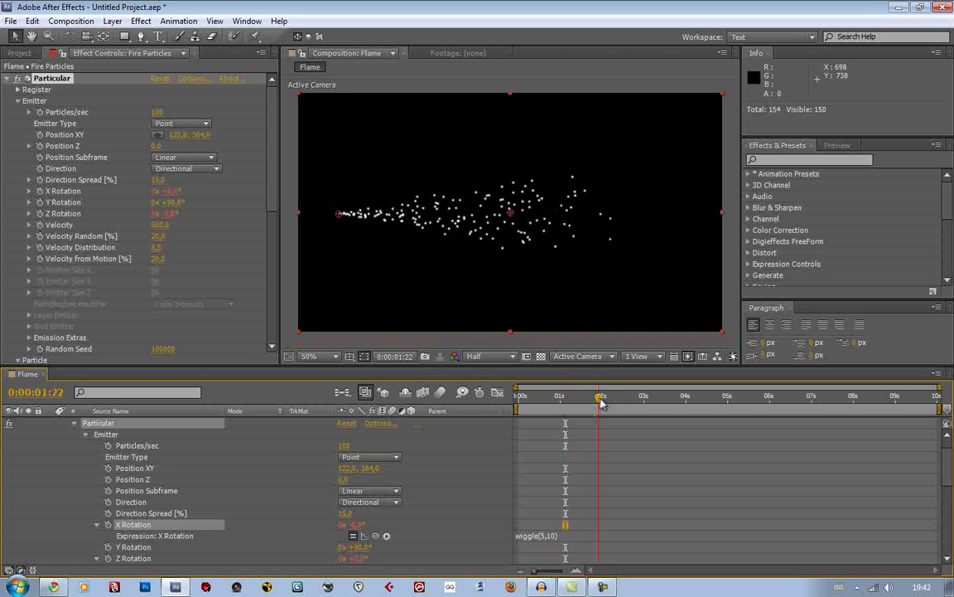
{"action": "left_click_drag", "start_coordinate": [604, 399], "coordinate": [546, 414]}
{"action": "key", "text": "space"}
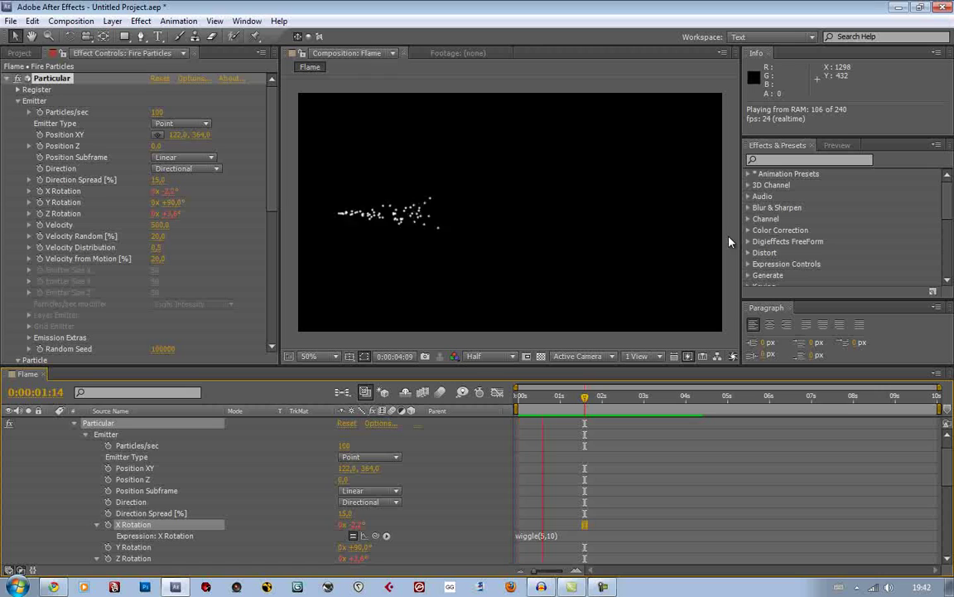
{"action": "key", "text": "space"}
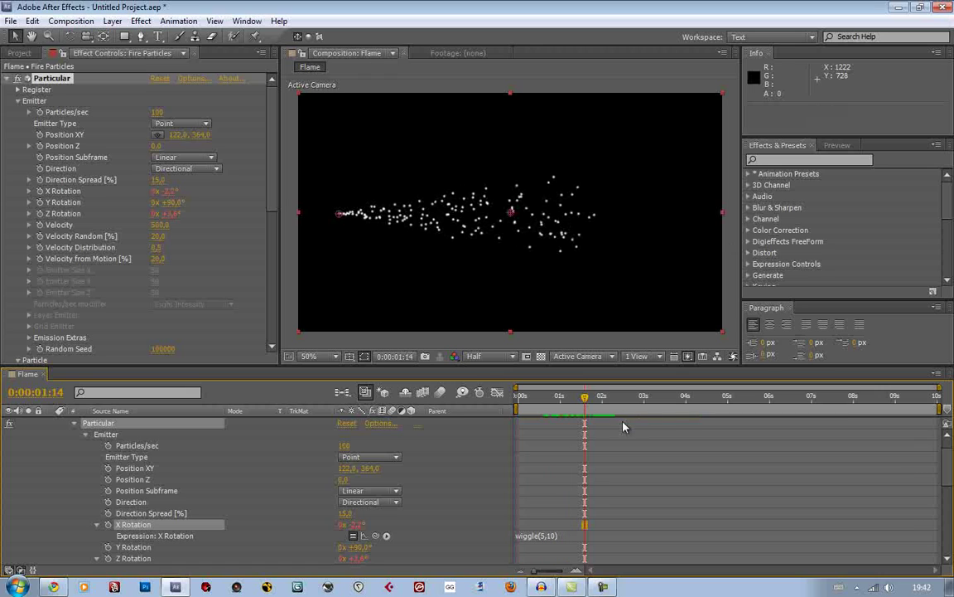
{"action": "left_click", "coordinate": [587, 399]}
{"action": "left_click_drag", "start_coordinate": [588, 401], "coordinate": [614, 399]}
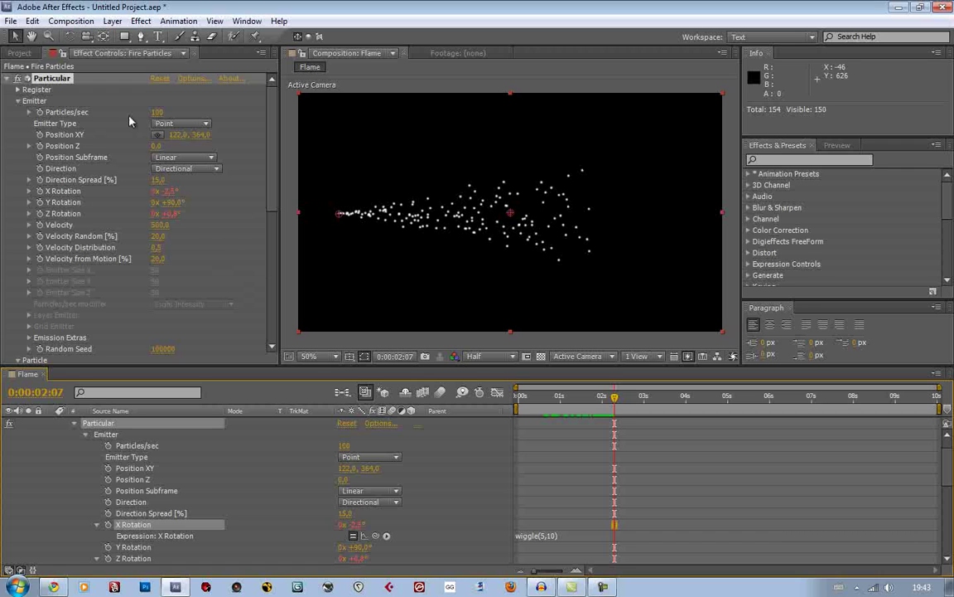
Step: Set the Particle Type to Textured Polygon and reveal its Texture settings
{"action": "scroll", "coordinate": [222, 237], "scroll_direction": "down", "scroll_amount": 3}
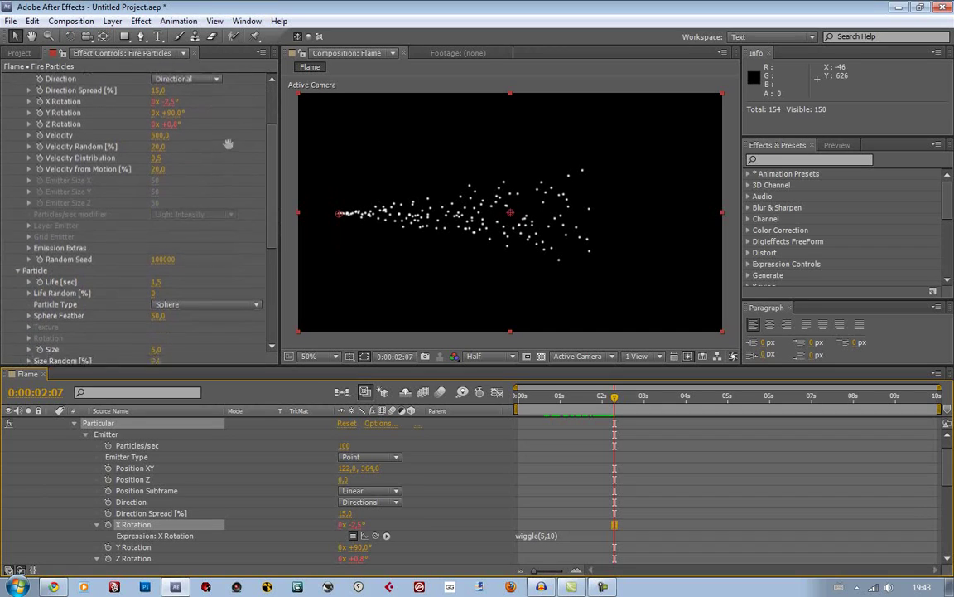
{"action": "scroll", "coordinate": [209, 258], "scroll_direction": "down", "scroll_amount": 3}
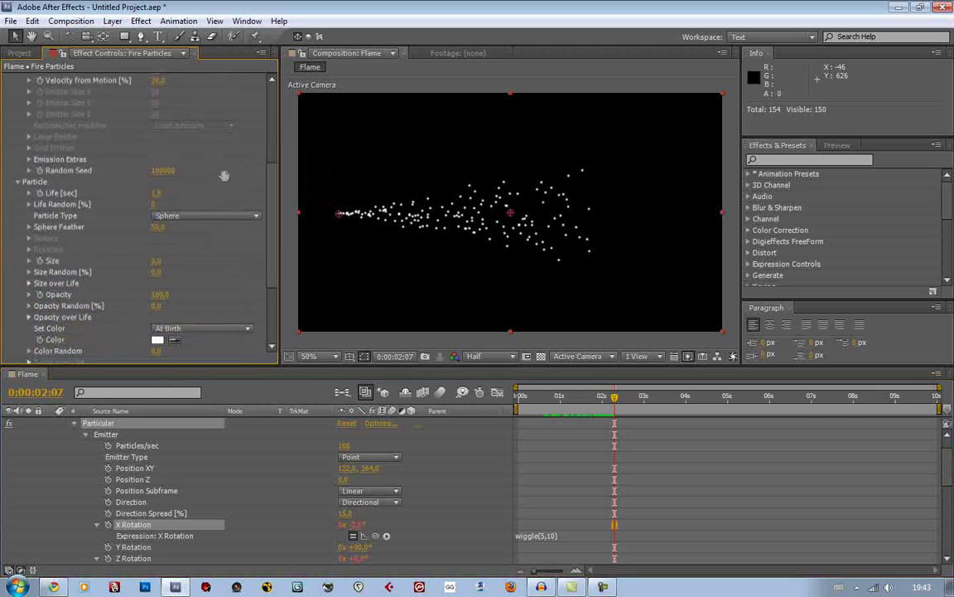
{"action": "left_click", "coordinate": [162, 208]}
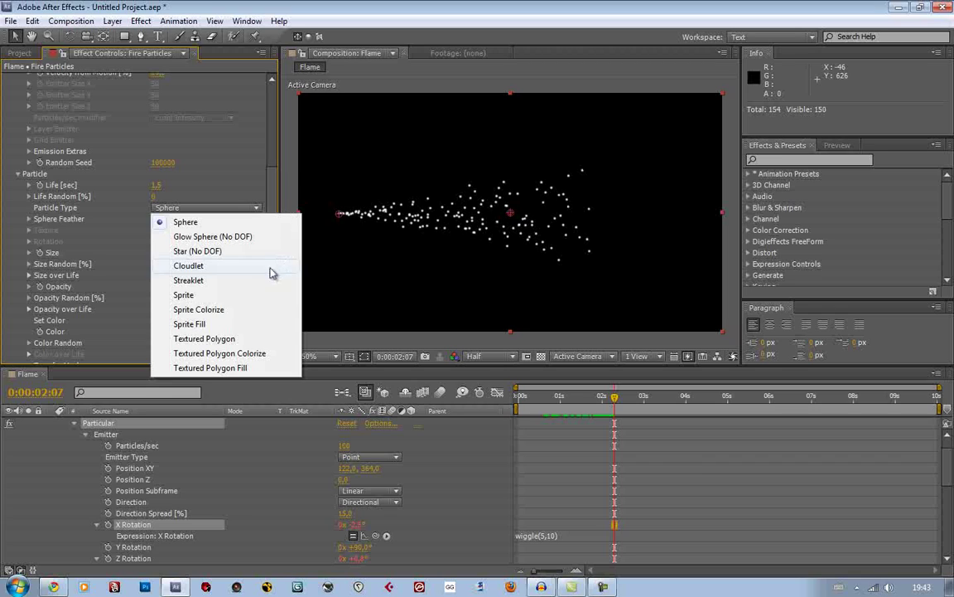
{"action": "left_click", "coordinate": [236, 340]}
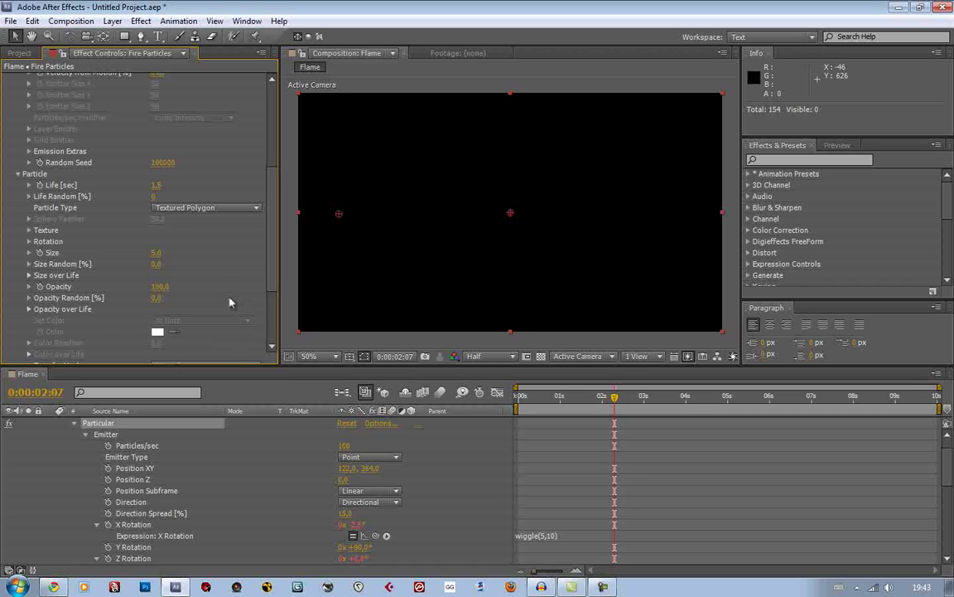
{"action": "left_click", "coordinate": [29, 229]}
{"action": "left_click", "coordinate": [170, 241]}
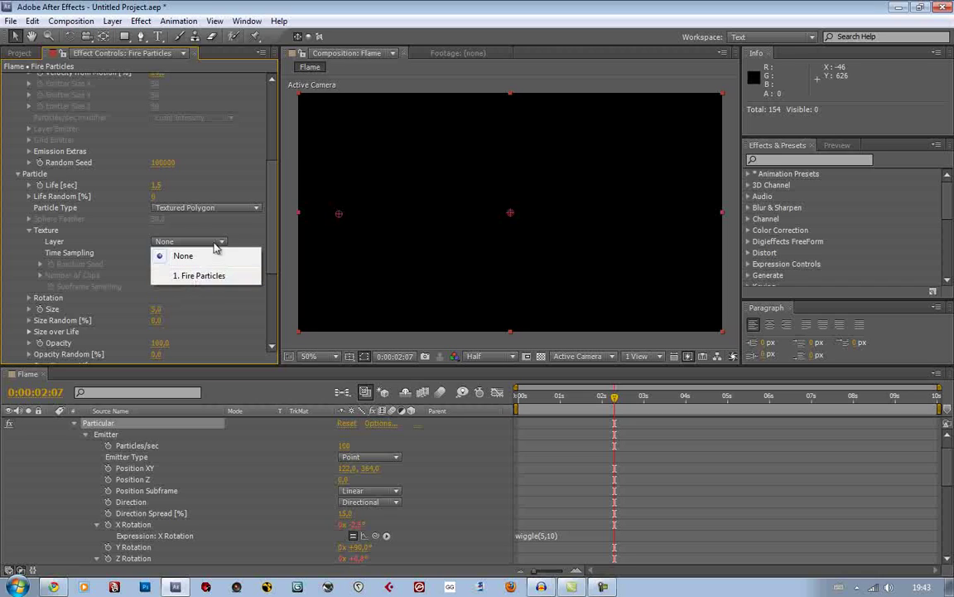
{"action": "left_click", "coordinate": [215, 217]}
Step: Add Flame transparent.png to the Flame composition above Fire Particles and hide that layer
{"action": "left_click", "coordinate": [19, 53]}
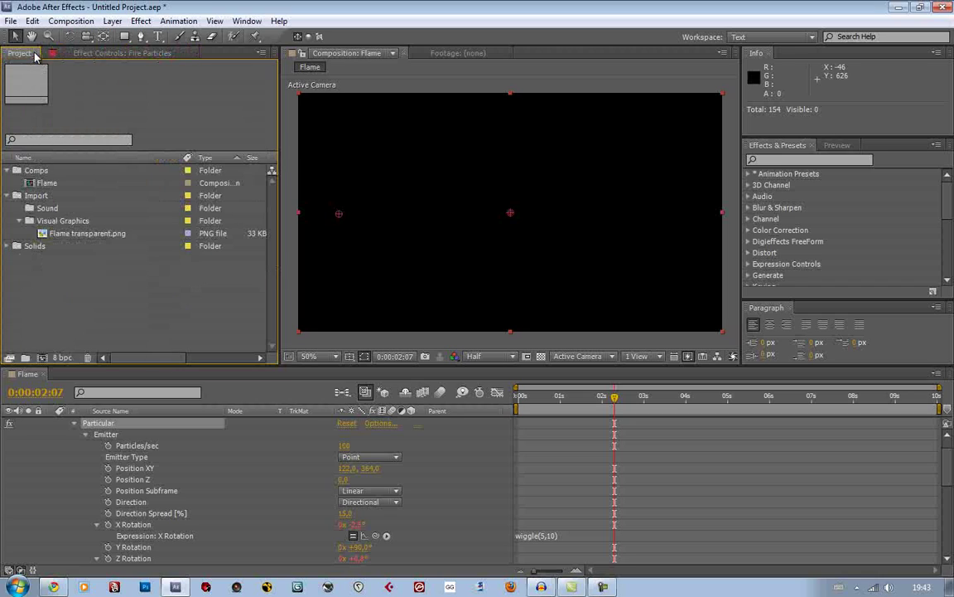
{"action": "scroll", "coordinate": [113, 419], "scroll_direction": "up", "scroll_amount": 1}
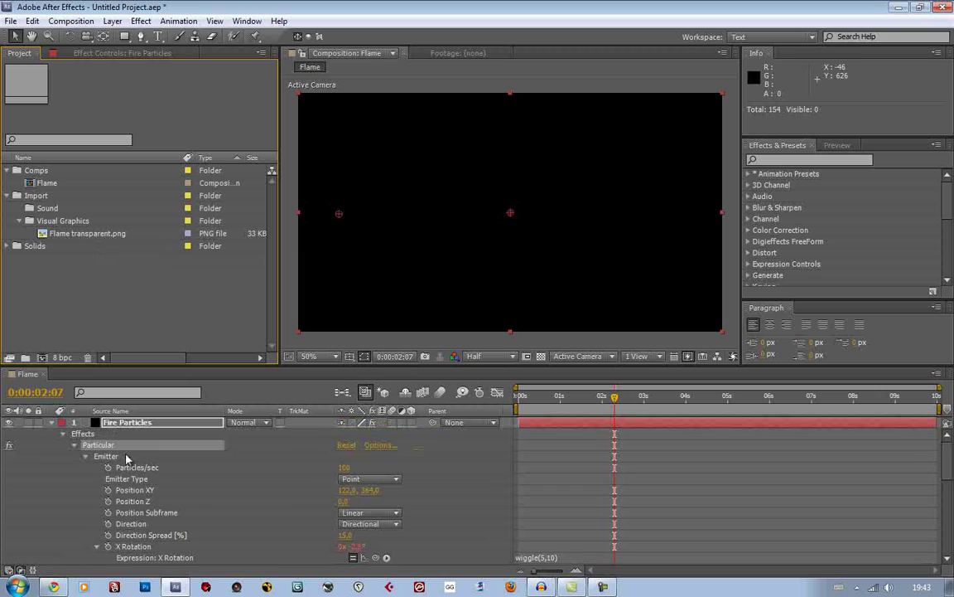
{"action": "left_click", "coordinate": [52, 422]}
{"action": "left_click", "coordinate": [208, 331]}
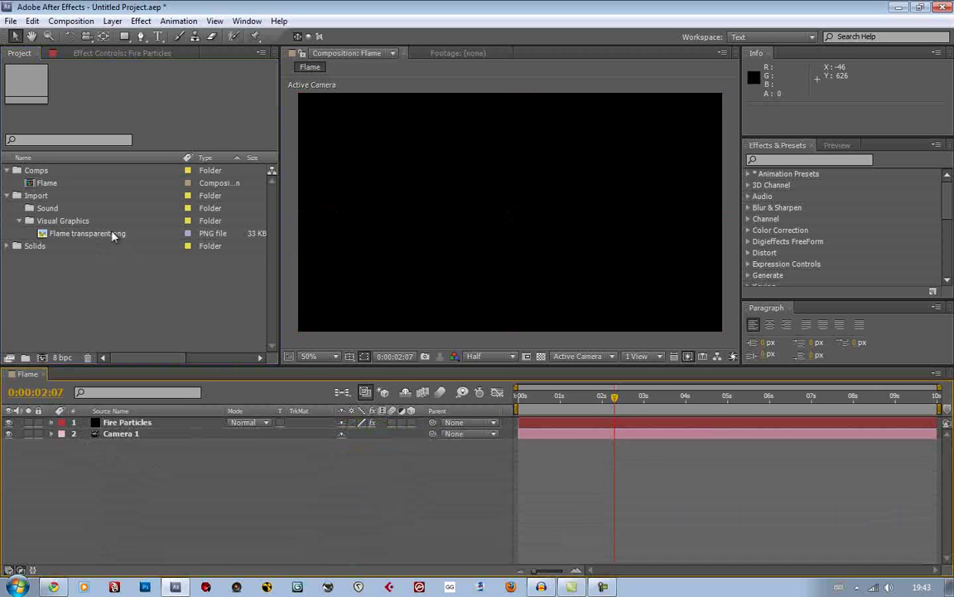
{"action": "left_click_drag", "start_coordinate": [113, 235], "coordinate": [512, 214]}
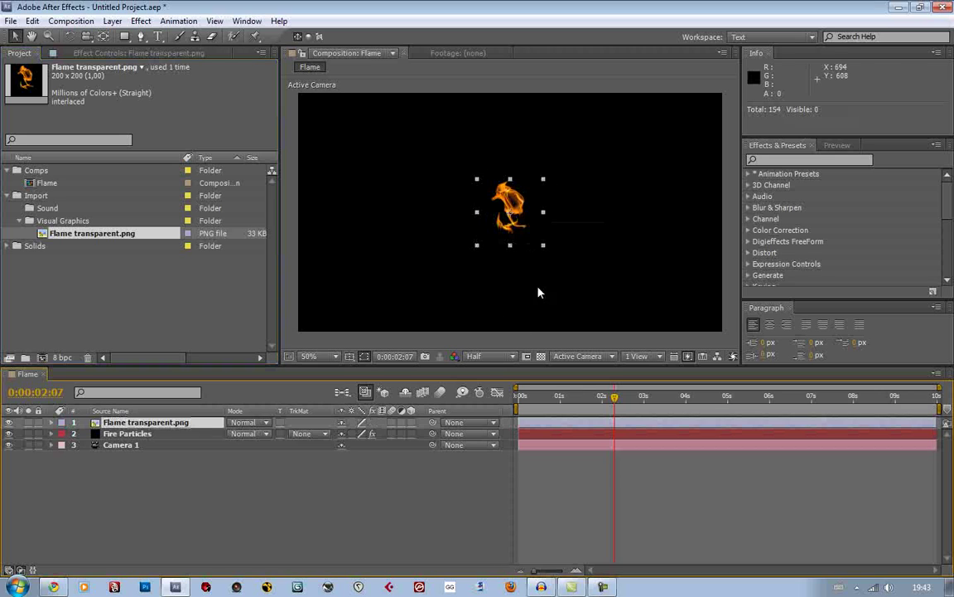
{"action": "left_click", "coordinate": [9, 422]}
Step: Assign the Flame transparent.png layer as the particle texture of Fire Particles
{"action": "left_click", "coordinate": [108, 434]}
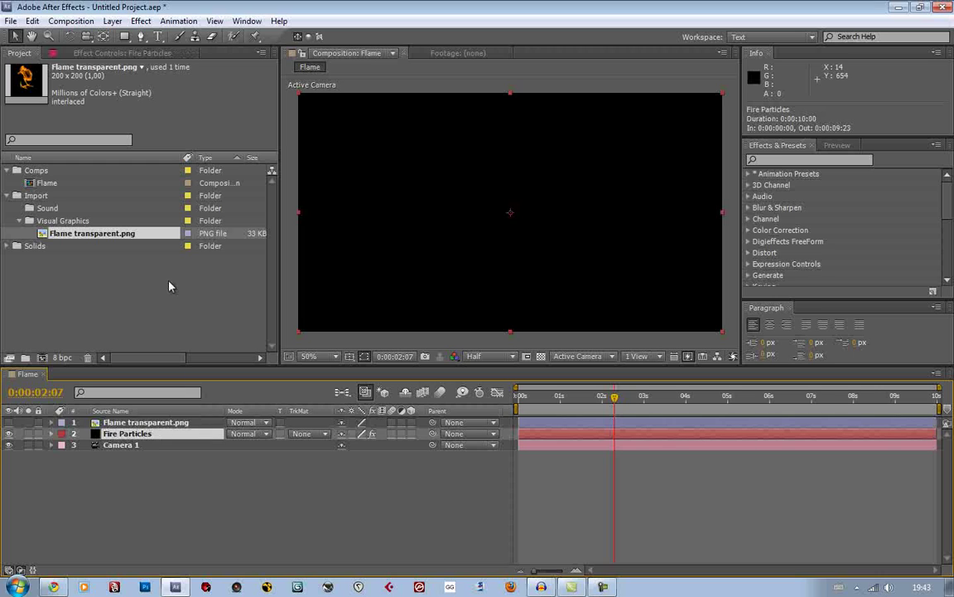
{"action": "key", "text": "F3"}
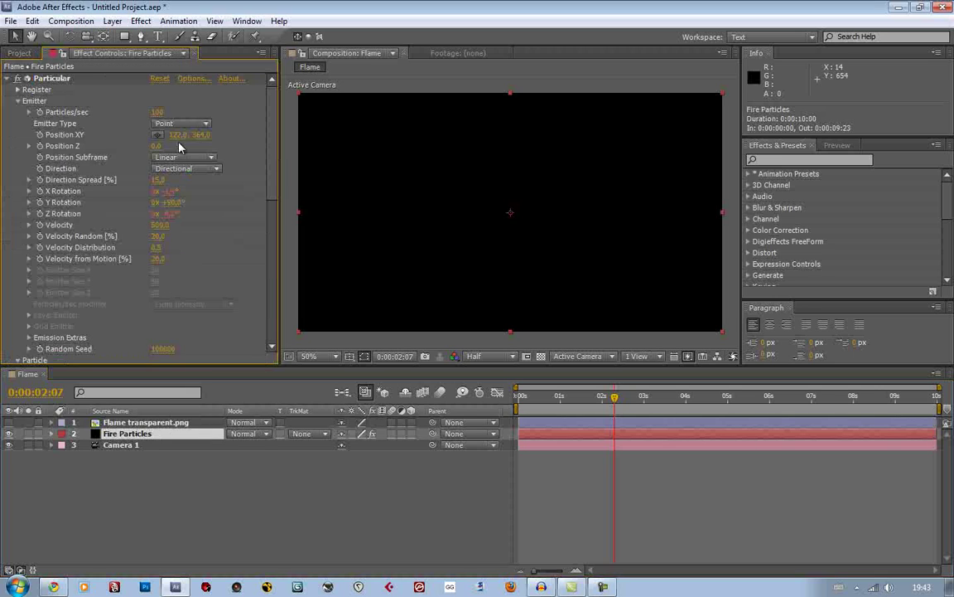
{"action": "scroll", "coordinate": [203, 170], "scroll_direction": "down", "scroll_amount": 5}
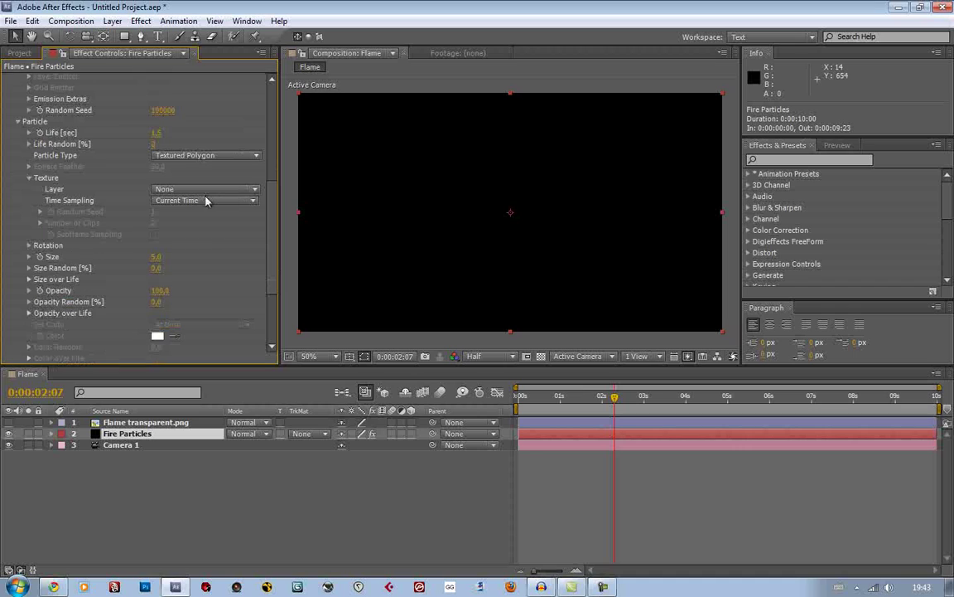
{"action": "left_click", "coordinate": [179, 190]}
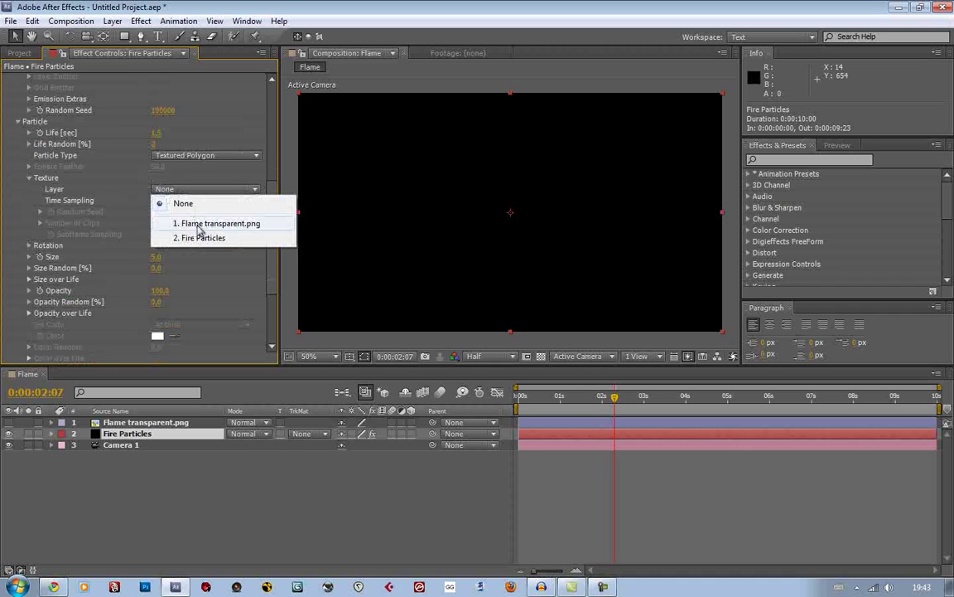
{"action": "left_click", "coordinate": [199, 223]}
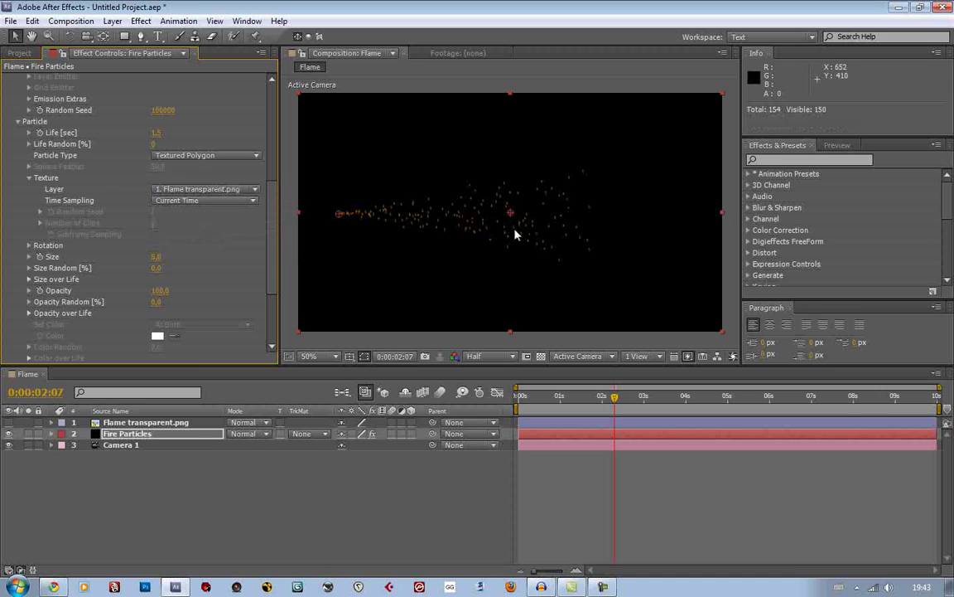
Step: Inspect the textured particles up close and set the particle Size to 30
{"action": "scroll", "coordinate": [514, 235], "scroll_direction": "up", "scroll_amount": 6}
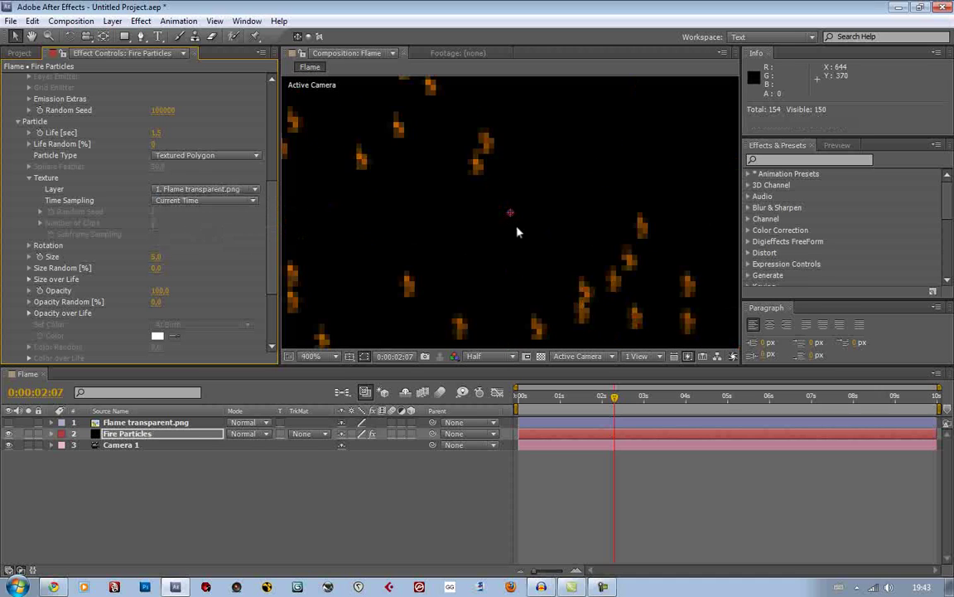
{"action": "scroll", "coordinate": [517, 232], "scroll_direction": "down", "scroll_amount": 6}
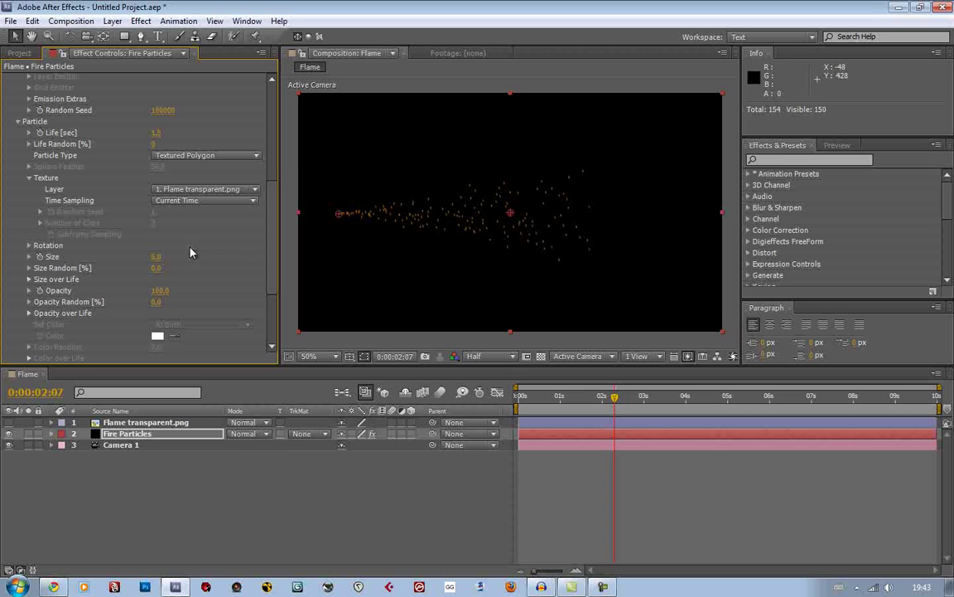
{"action": "left_click", "coordinate": [158, 257]}
{"action": "type", "text": "30"}
{"action": "key", "text": "Return"}
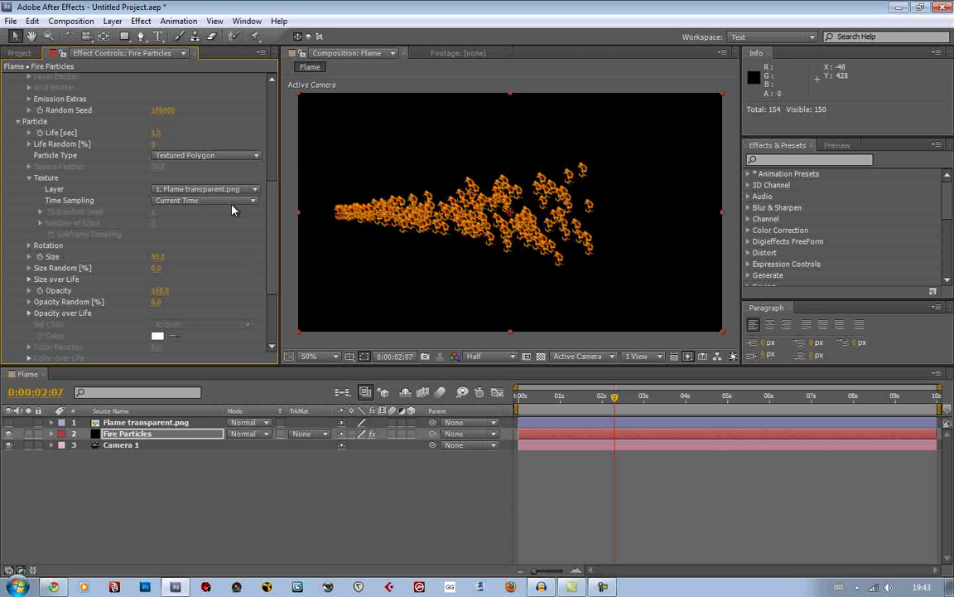
Step: Try a particle Size of 100 on Fire Particles
{"action": "mouse_move", "coordinate": [165, 256]}
{"action": "left_mouse_down"}
{"action": "mouse_move", "coordinate": [176, 259]}
{"action": "mouse_move", "coordinate": [163, 262]}
{"action": "left_mouse_up"}
{"action": "left_click", "coordinate": [160, 259]}
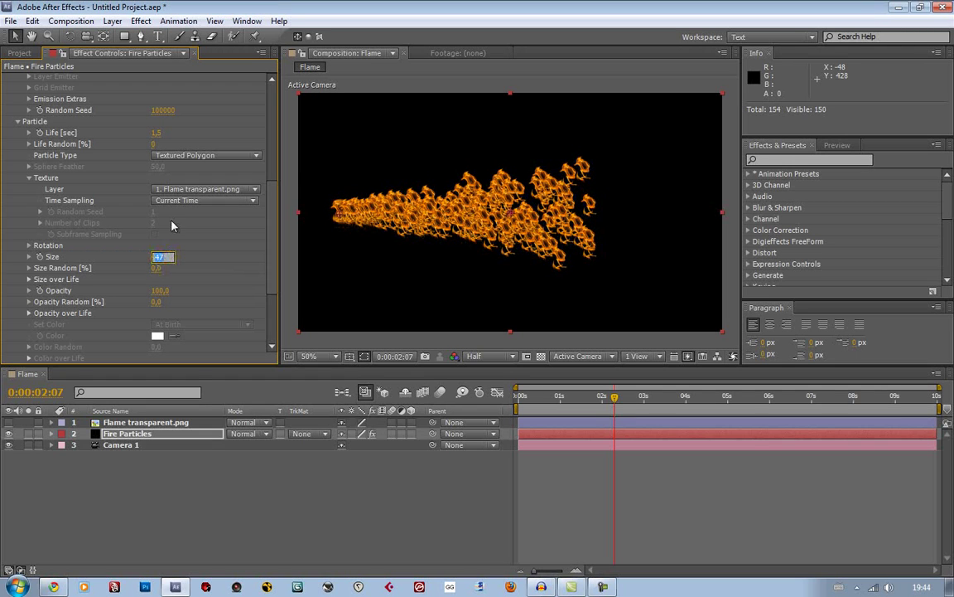
{"action": "type", "text": "100"}
{"action": "key", "text": "Return"}
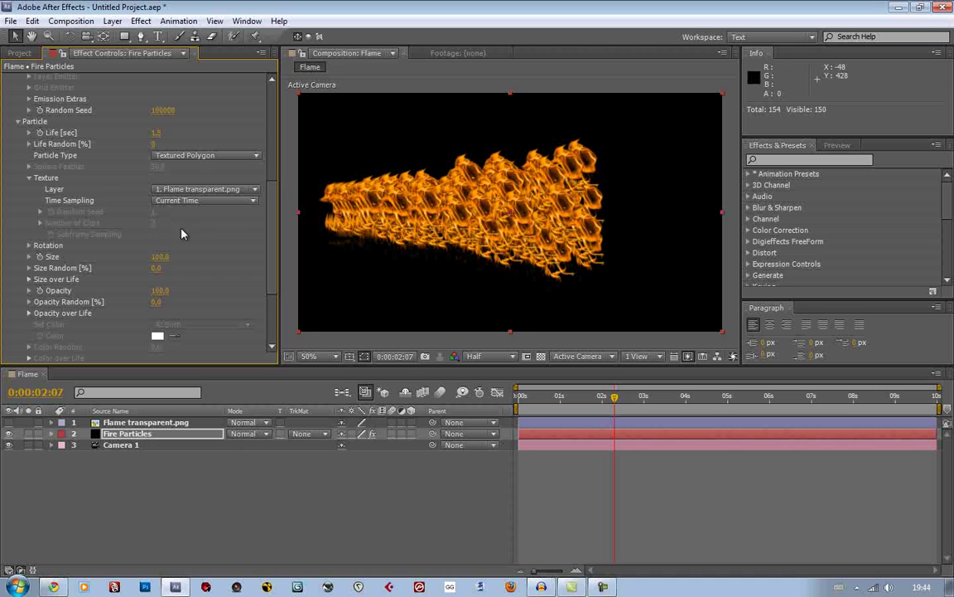
Step: Set the particle Size to 50 and check the flame at an earlier frame, 0:00:01:22
{"action": "left_click", "coordinate": [160, 256]}
{"action": "type", "text": "50"}
{"action": "key", "text": "Return"}
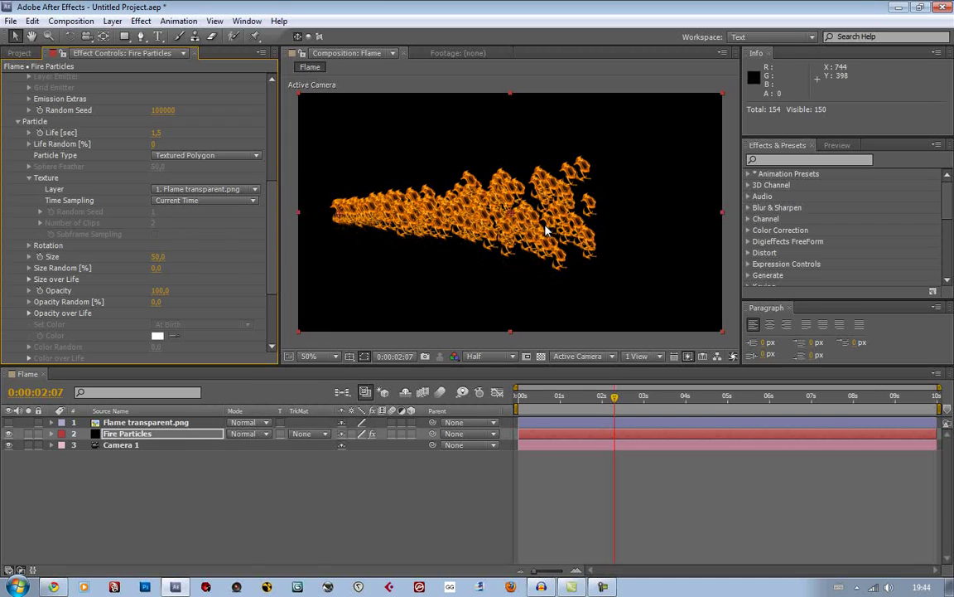
{"action": "mouse_move", "coordinate": [614, 397]}
{"action": "left_mouse_down"}
{"action": "mouse_move", "coordinate": [583, 399]}
{"action": "mouse_move", "coordinate": [598, 398]}
{"action": "left_mouse_up"}
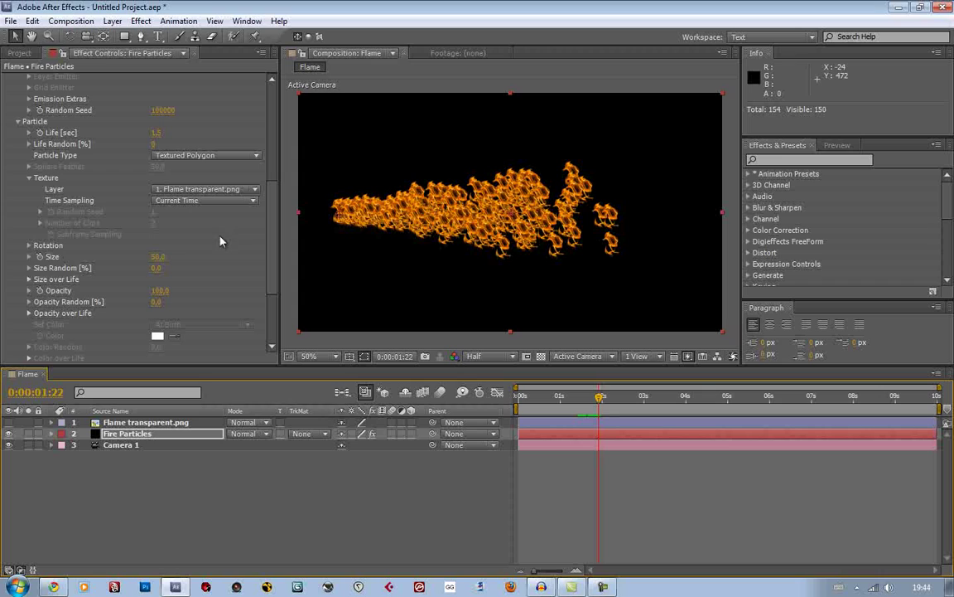
Step: Try a particle Size Random of 30% and check the flame at nearby frames
{"action": "left_click", "coordinate": [159, 268]}
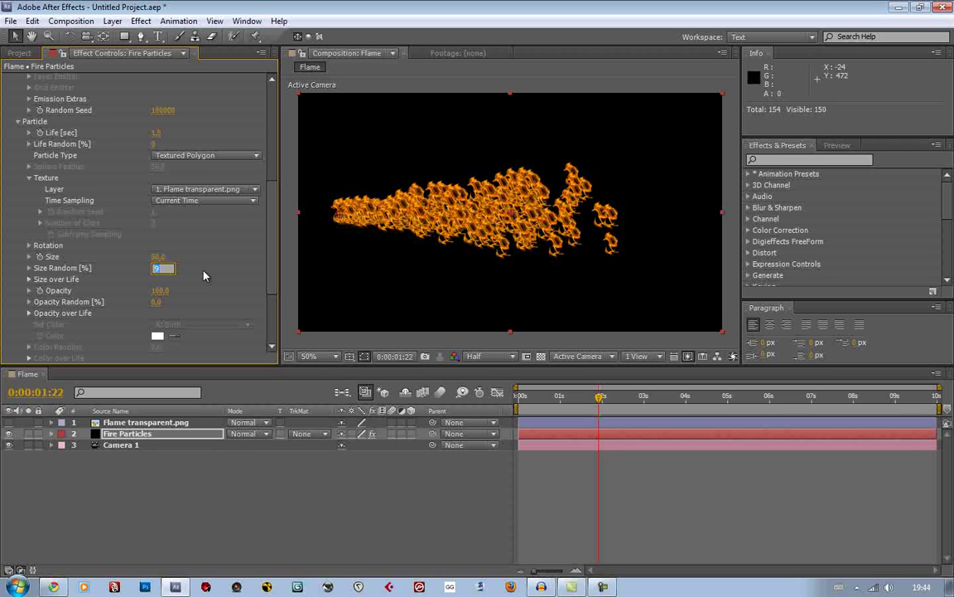
{"action": "type", "text": "30"}
{"action": "key", "text": "Return"}
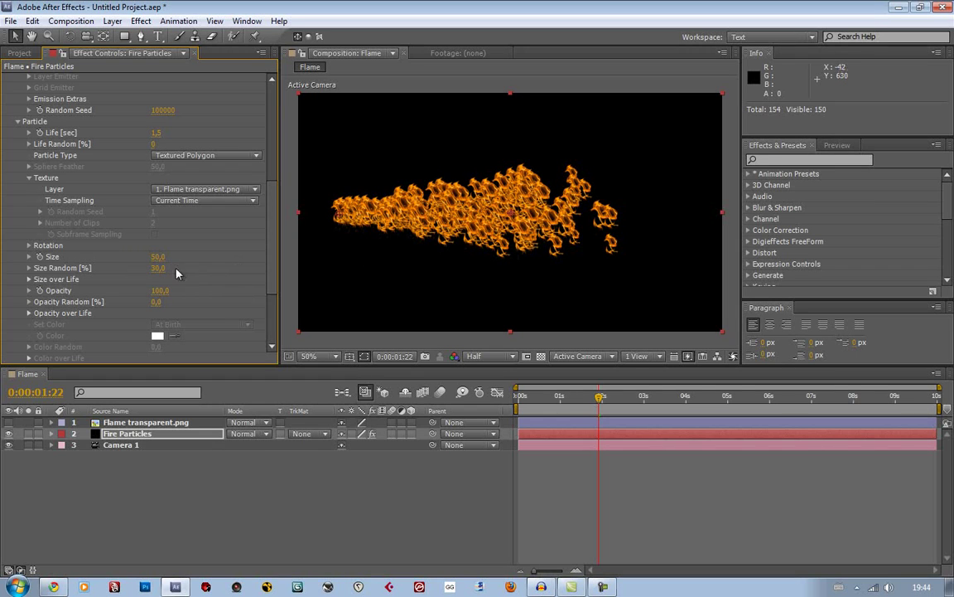
{"action": "left_click", "coordinate": [577, 397]}
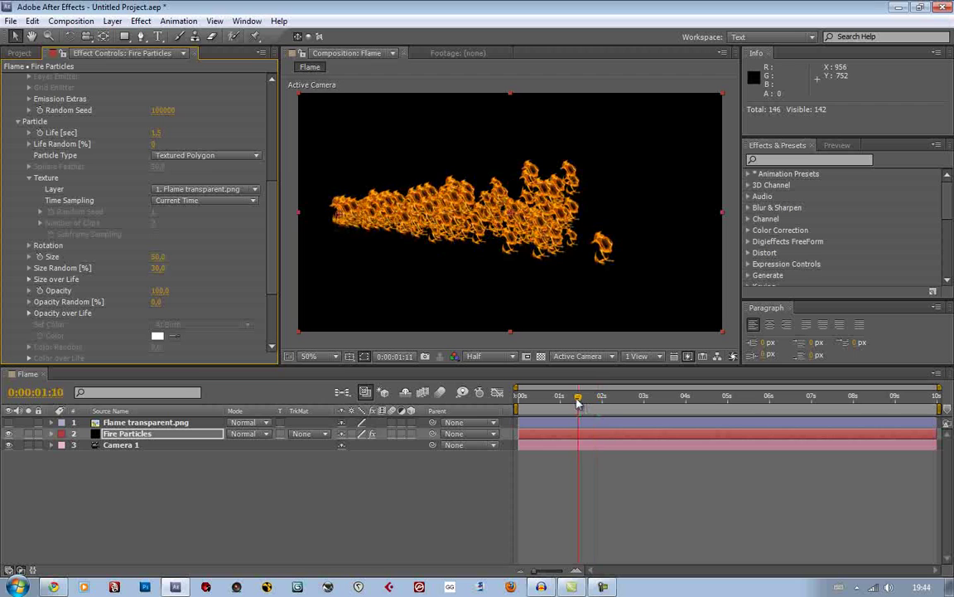
{"action": "key", "text": "space"}
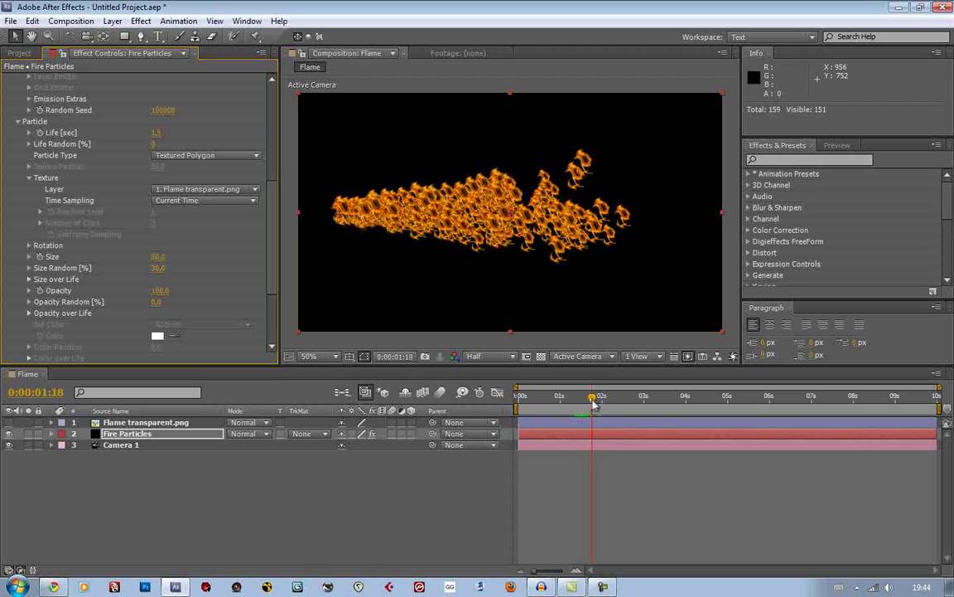
Step: Set the particle Size Random to 35% and check the flame at several frames up to 0:00:02:05
{"action": "mouse_move", "coordinate": [159, 268]}
{"action": "left_mouse_down"}
{"action": "mouse_move", "coordinate": [269, 280]}
{"action": "mouse_move", "coordinate": [160, 276]}
{"action": "left_mouse_up"}
{"action": "left_click", "coordinate": [159, 270]}
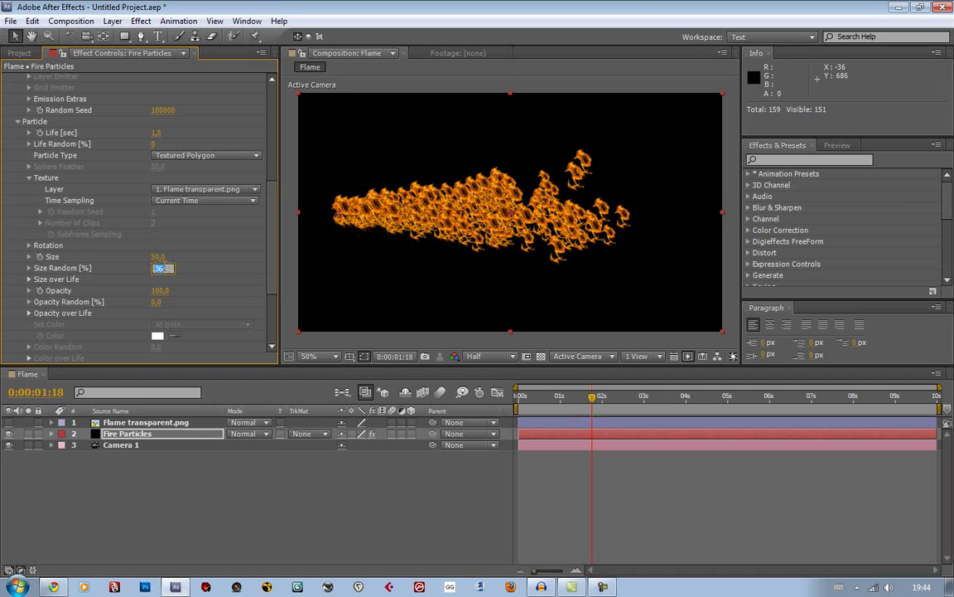
{"action": "type", "text": "35"}
{"action": "key", "text": "Return"}
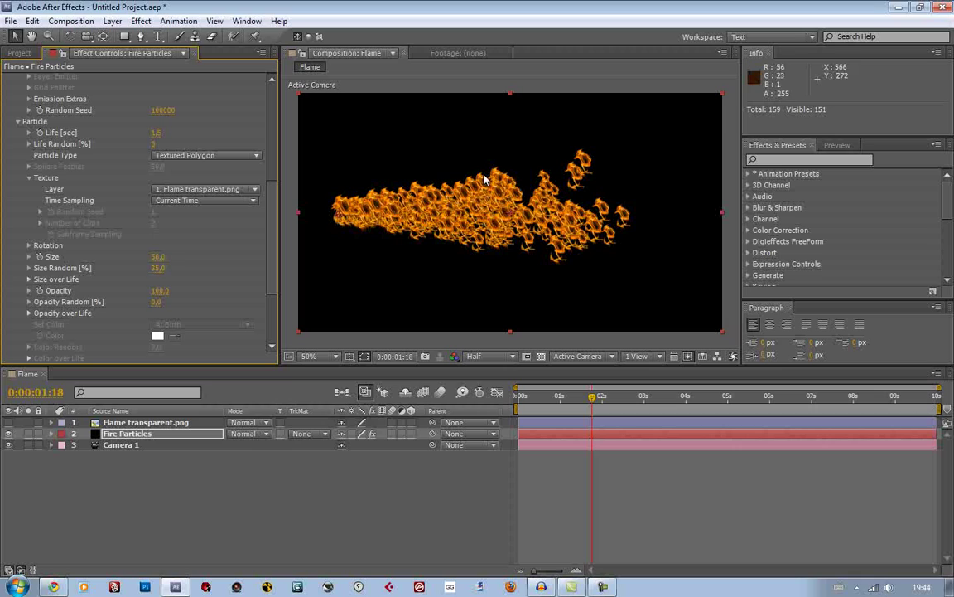
{"action": "left_click", "coordinate": [500, 91]}
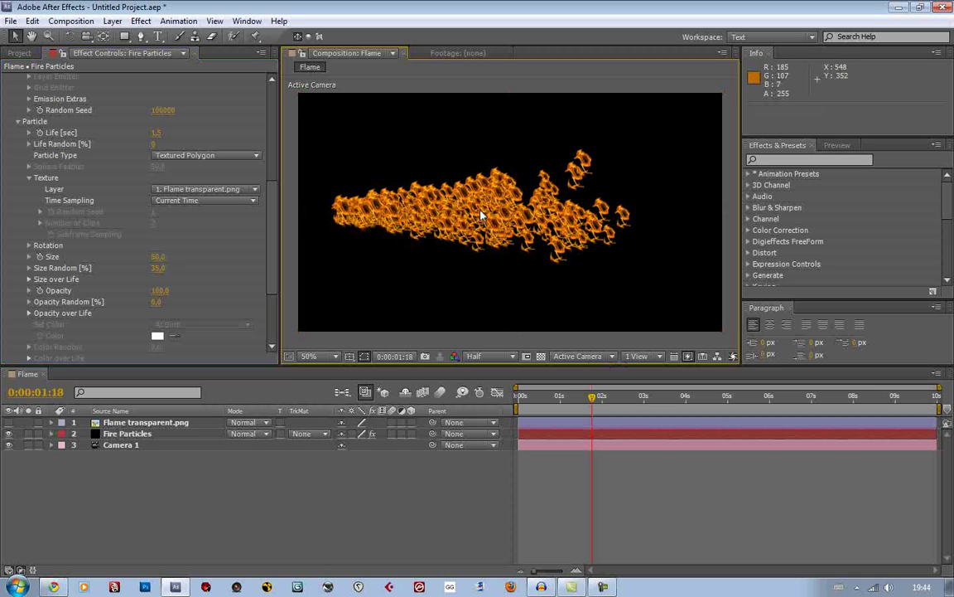
{"action": "left_click_drag", "start_coordinate": [482, 213], "coordinate": [534, 223]}
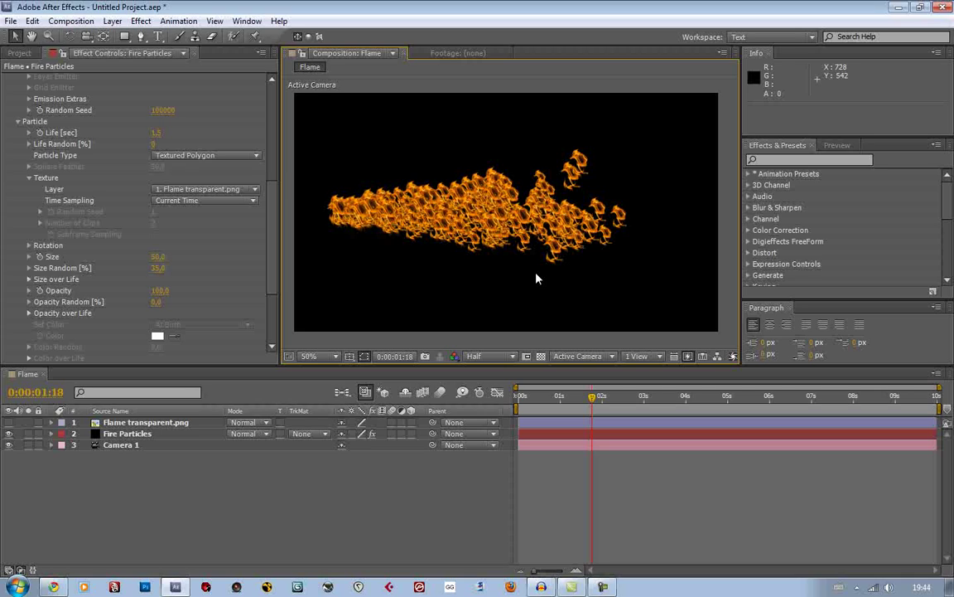
{"action": "left_click", "coordinate": [599, 398]}
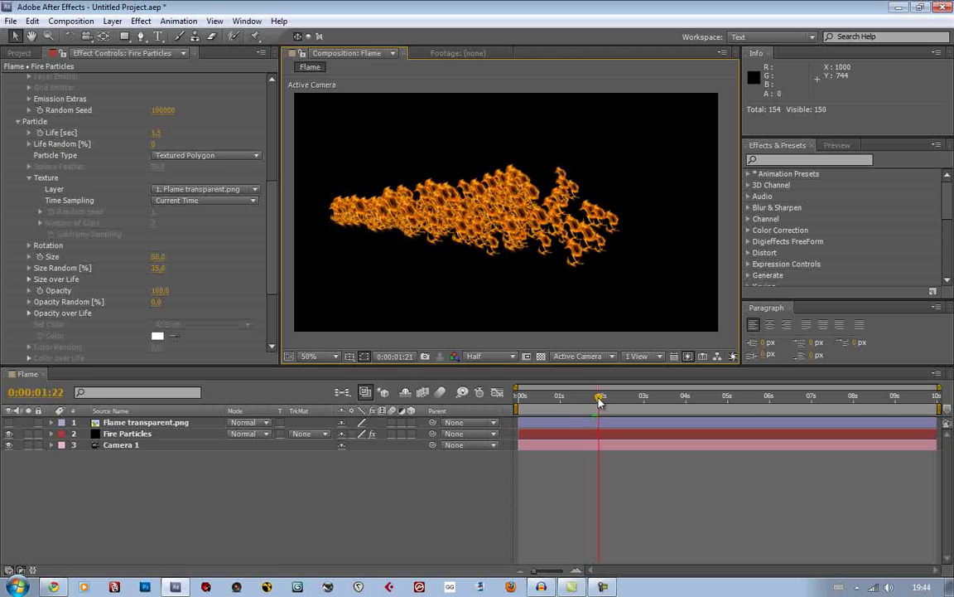
{"action": "left_click_drag", "start_coordinate": [600, 399], "coordinate": [611, 399]}
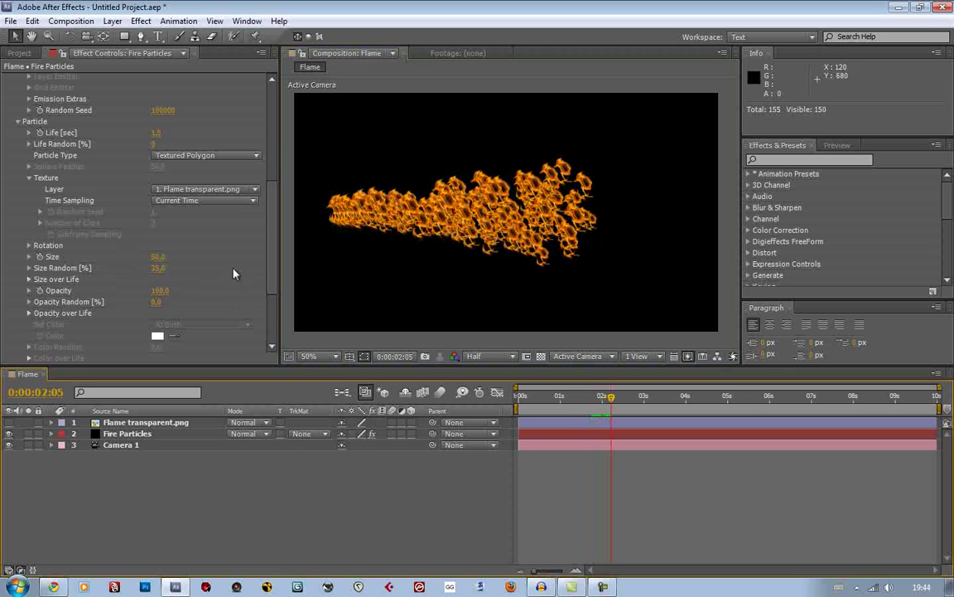
Step: Set the particle Opacity Random to 100%, compare the result up close, and check the flame at 0:00:02:09
{"action": "scroll", "coordinate": [240, 214], "scroll_direction": "down", "scroll_amount": 2}
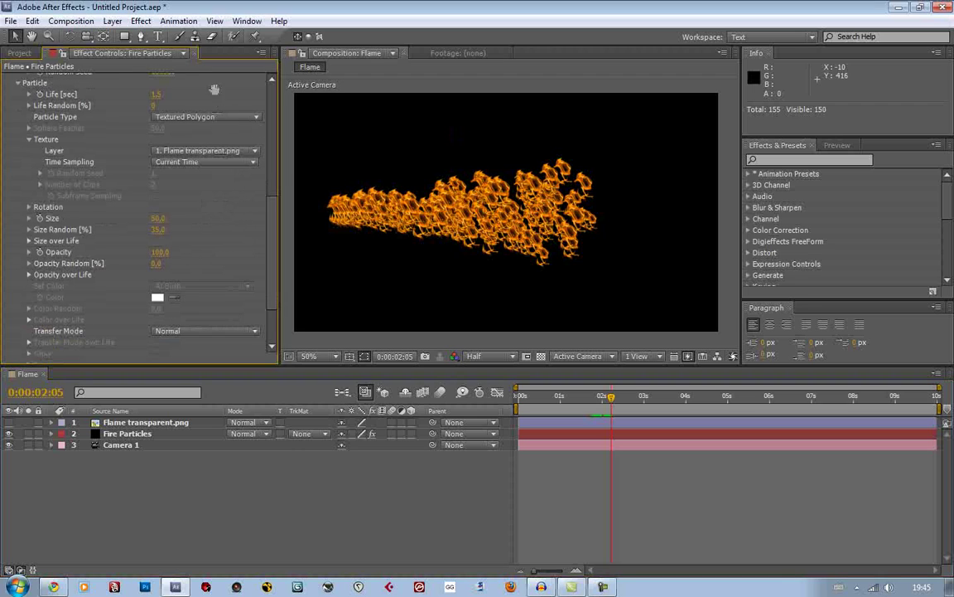
{"action": "scroll", "coordinate": [191, 299], "scroll_direction": "up", "scroll_amount": 14}
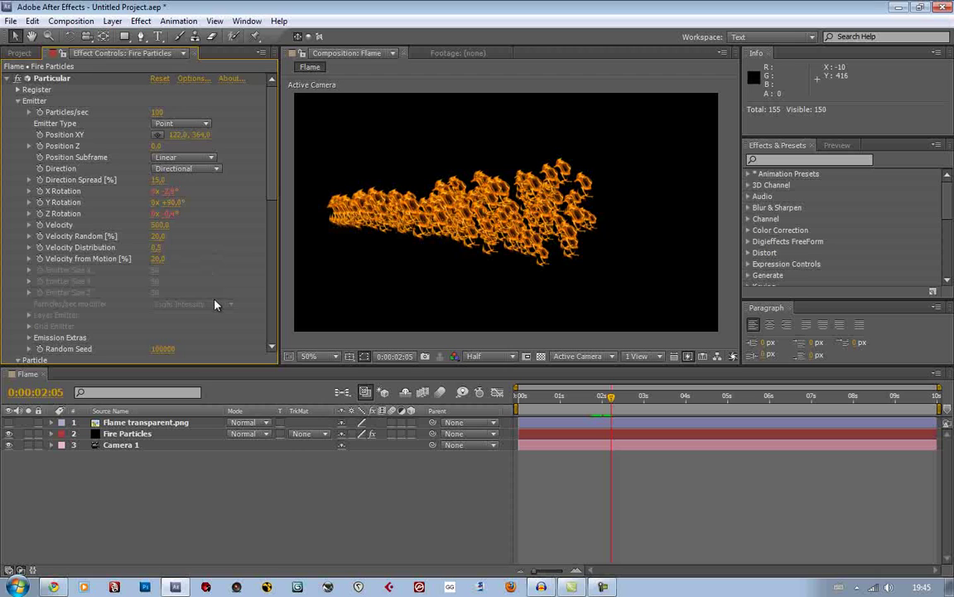
{"action": "scroll", "coordinate": [215, 305], "scroll_direction": "down", "scroll_amount": 8}
{"action": "scroll", "coordinate": [215, 219], "scroll_direction": "down", "scroll_amount": 7}
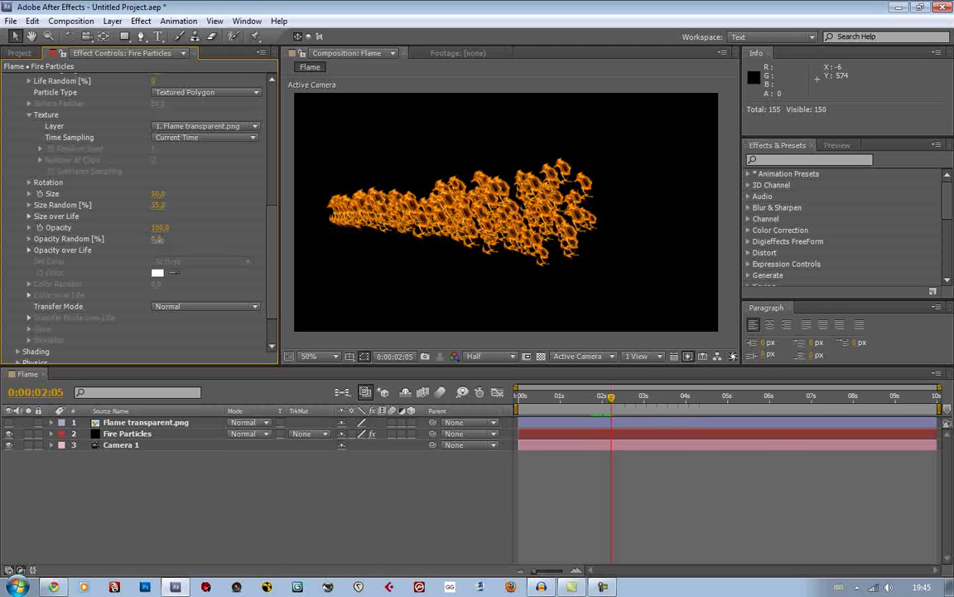
{"action": "left_click_drag", "start_coordinate": [157, 239], "coordinate": [282, 241]}
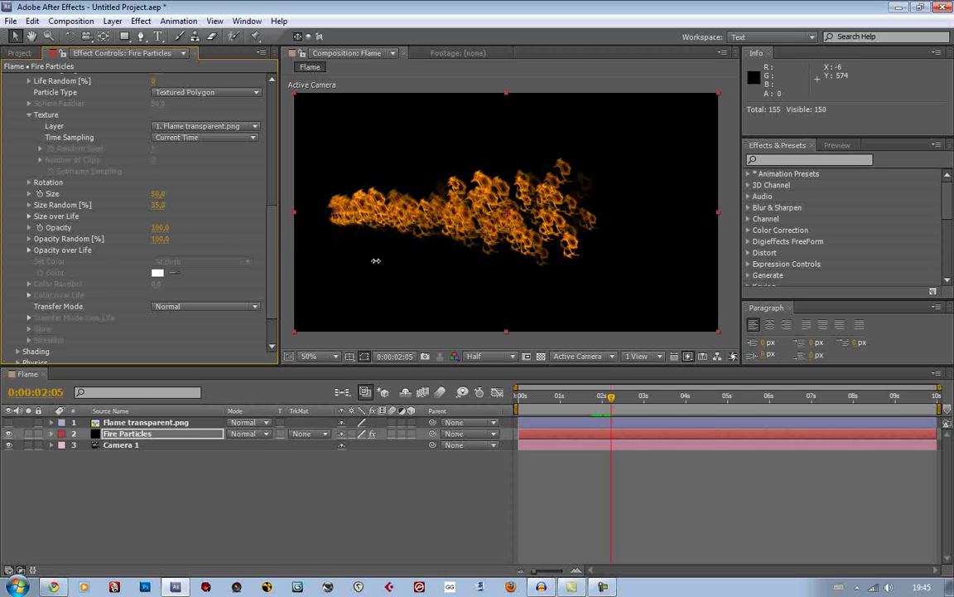
{"action": "key", "text": "period"}
{"action": "key", "text": "period"}
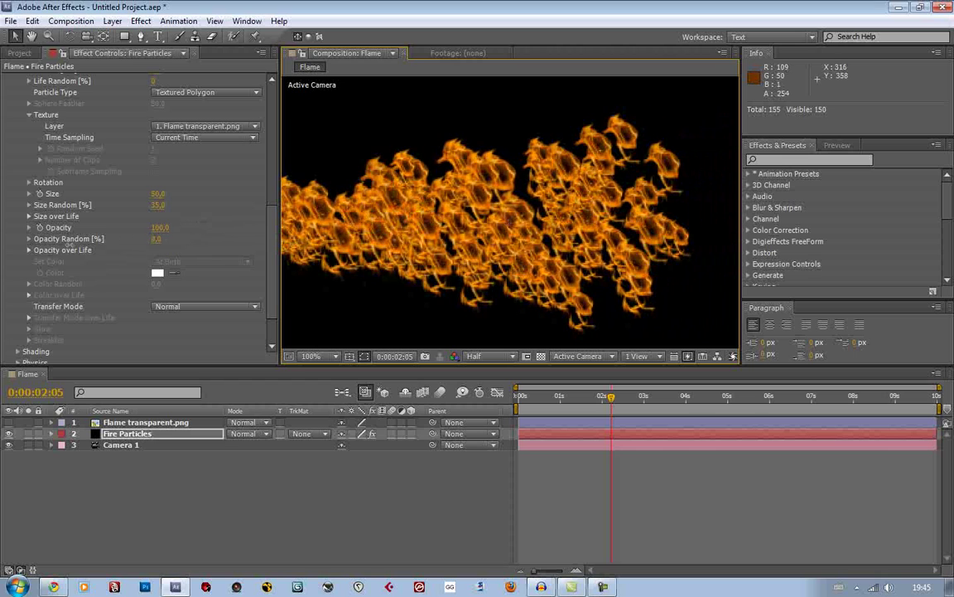
{"action": "key", "text": "comma"}
{"action": "key", "text": "comma"}
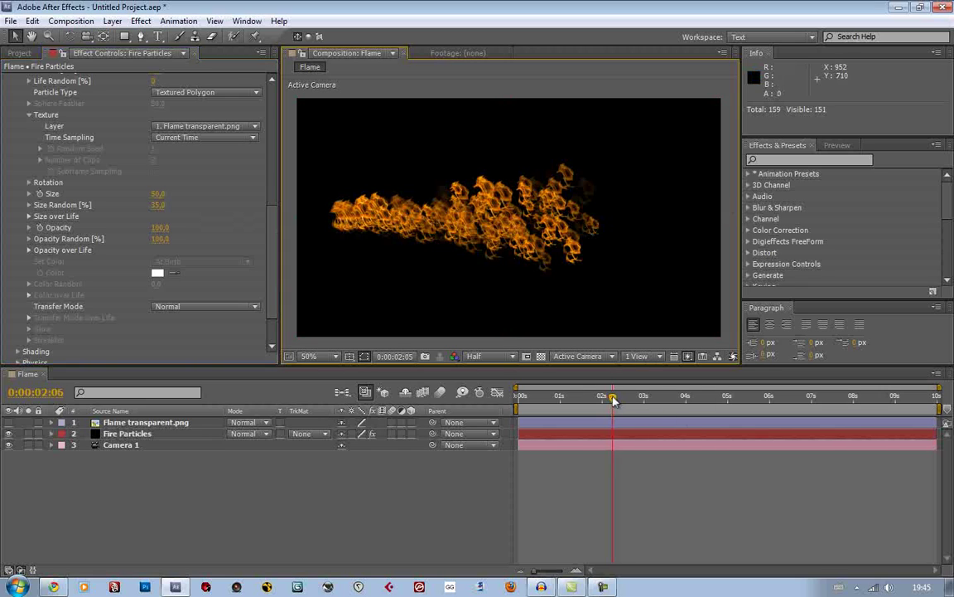
{"action": "left_click_drag", "start_coordinate": [612, 397], "coordinate": [617, 399]}
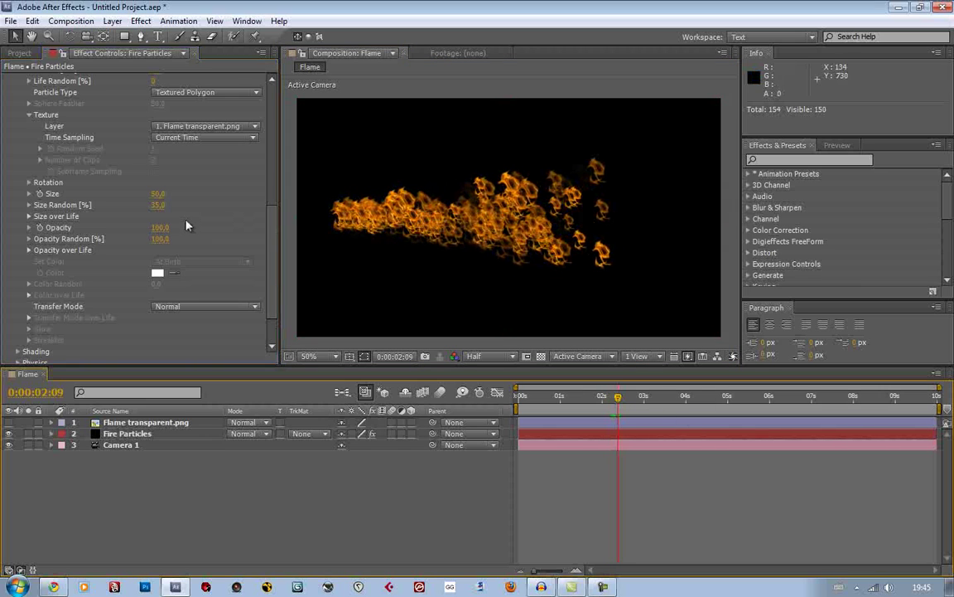
Step: Set the particle Transfer Mode to Add and inspect the blended flames up close and in the full frame
{"action": "scroll", "coordinate": [186, 226], "scroll_direction": "up", "scroll_amount": 6}
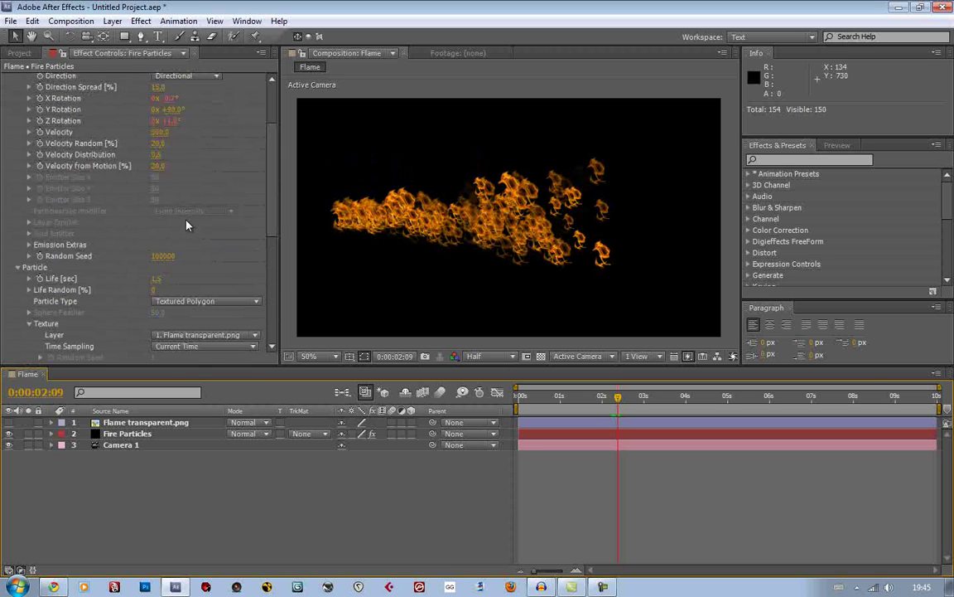
{"action": "scroll", "coordinate": [187, 226], "scroll_direction": "down", "scroll_amount": 6}
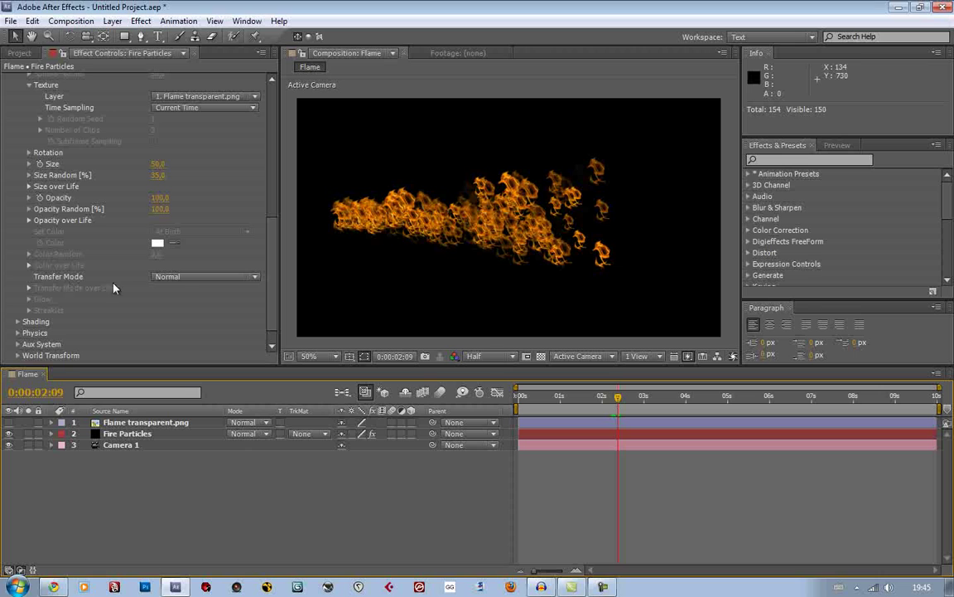
{"action": "left_click", "coordinate": [174, 279]}
{"action": "left_click", "coordinate": [193, 309]}
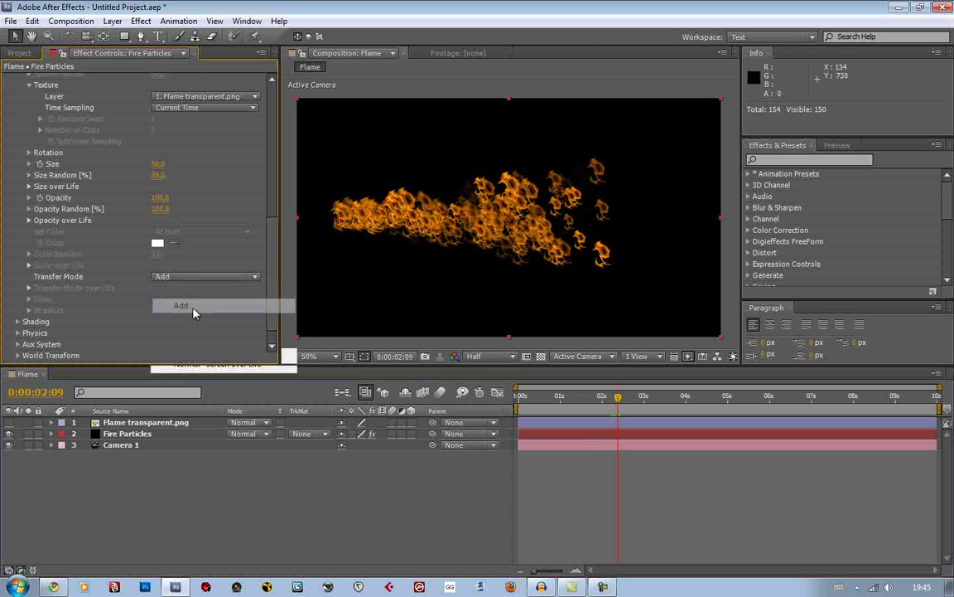
{"action": "scroll", "coordinate": [454, 188], "scroll_direction": "up", "scroll_amount": 4}
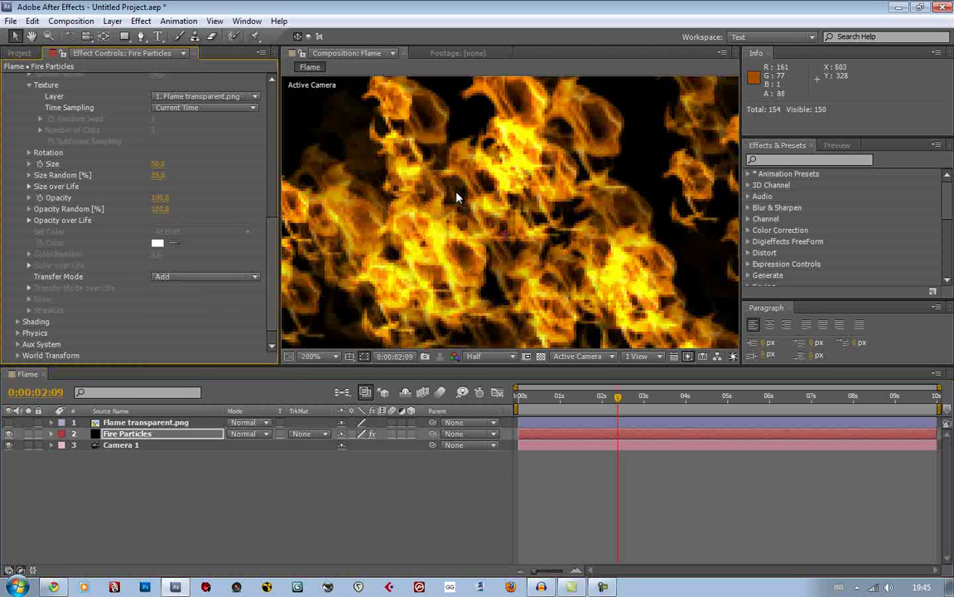
{"action": "scroll", "coordinate": [488, 253], "scroll_direction": "down", "scroll_amount": 2}
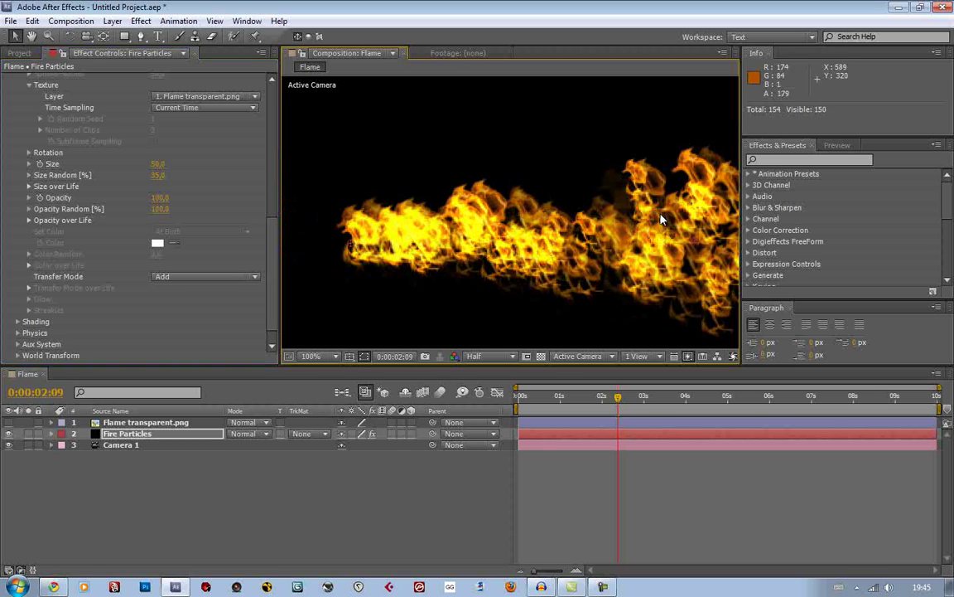
{"action": "scroll", "coordinate": [578, 195], "scroll_direction": "down", "scroll_amount": 2}
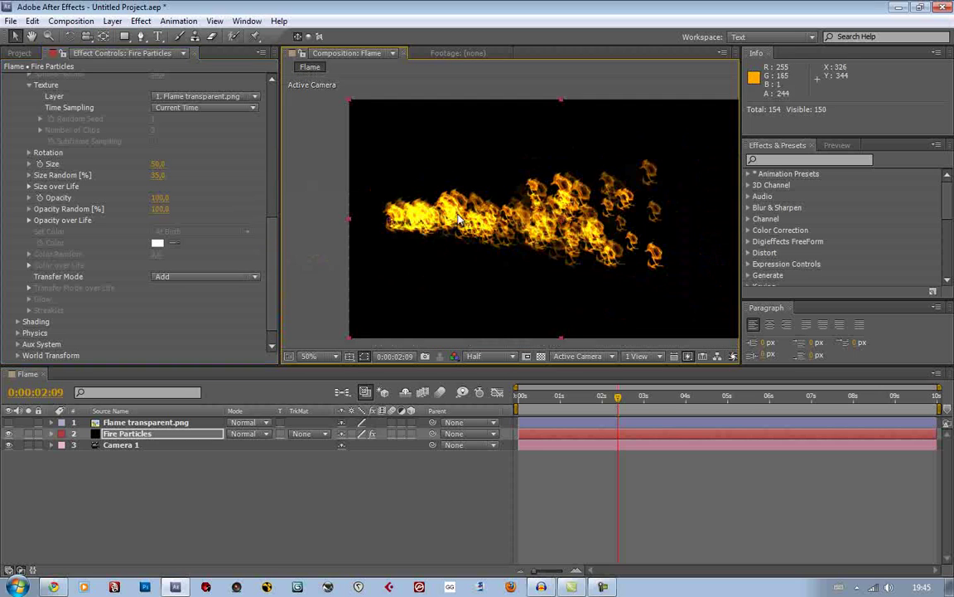
{"action": "left_click_drag", "start_coordinate": [441, 213], "coordinate": [372, 221]}
{"action": "scroll", "coordinate": [373, 226], "scroll_direction": "up", "scroll_amount": 2}
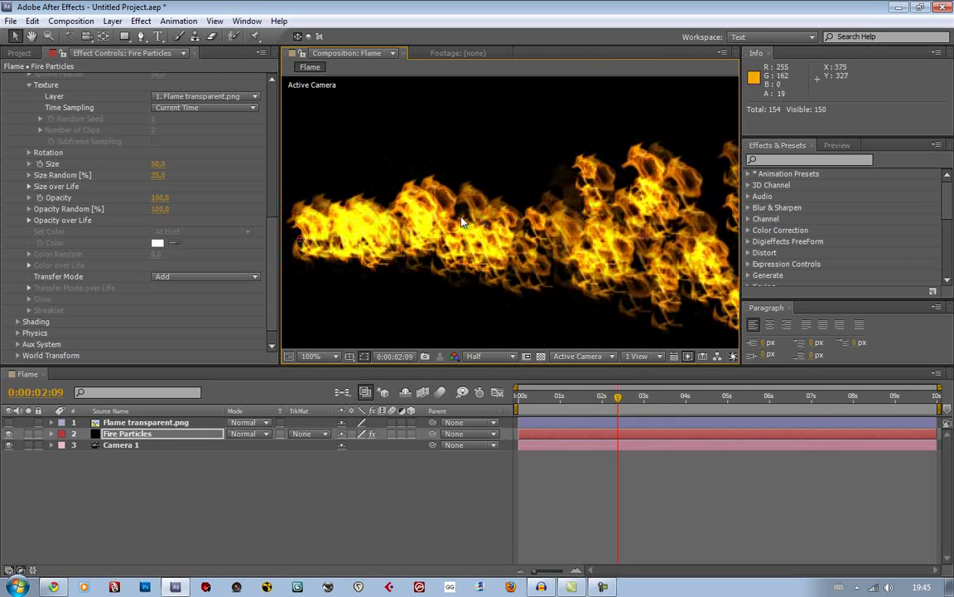
{"action": "scroll", "coordinate": [452, 213], "scroll_direction": "down", "scroll_amount": 2}
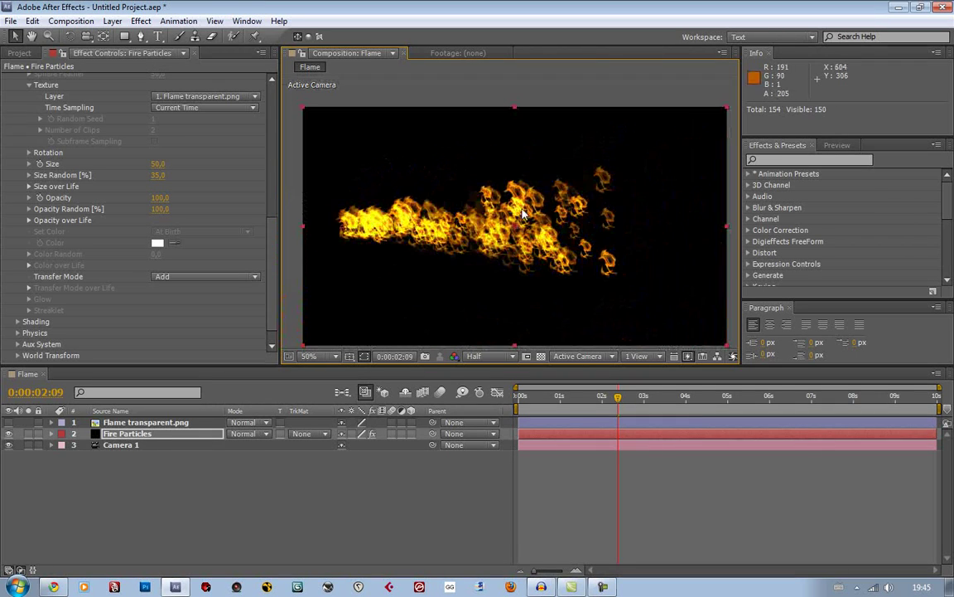
{"action": "scroll", "coordinate": [610, 185], "scroll_direction": "up", "scroll_amount": 2}
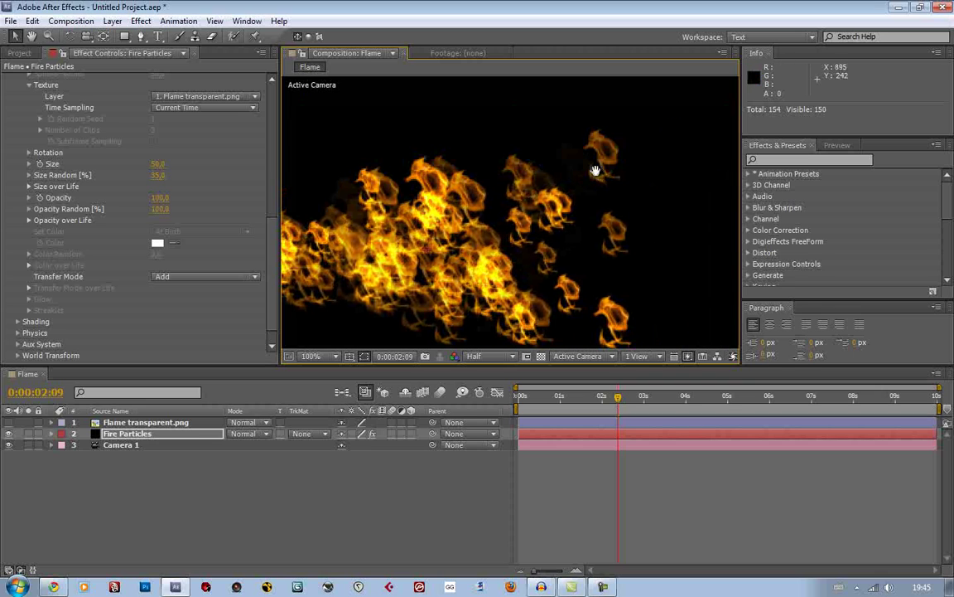
Step: Compare the Normal Transfer Mode against Add, restore Add, and preview the flame at 0:00:02:11
{"action": "left_click", "coordinate": [207, 276]}
{"action": "left_click", "coordinate": [207, 290]}
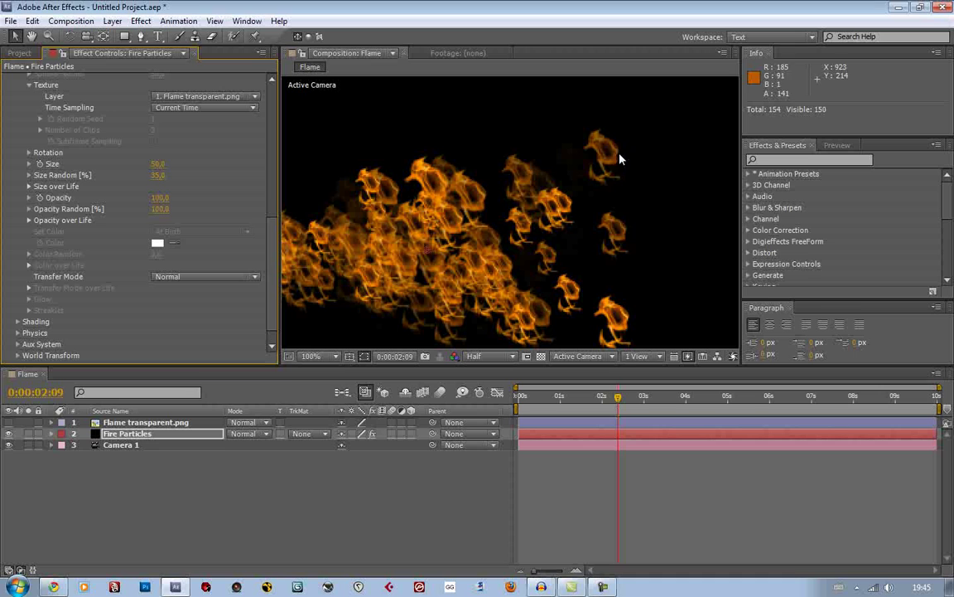
{"action": "left_click", "coordinate": [189, 276]}
{"action": "left_click", "coordinate": [197, 306]}
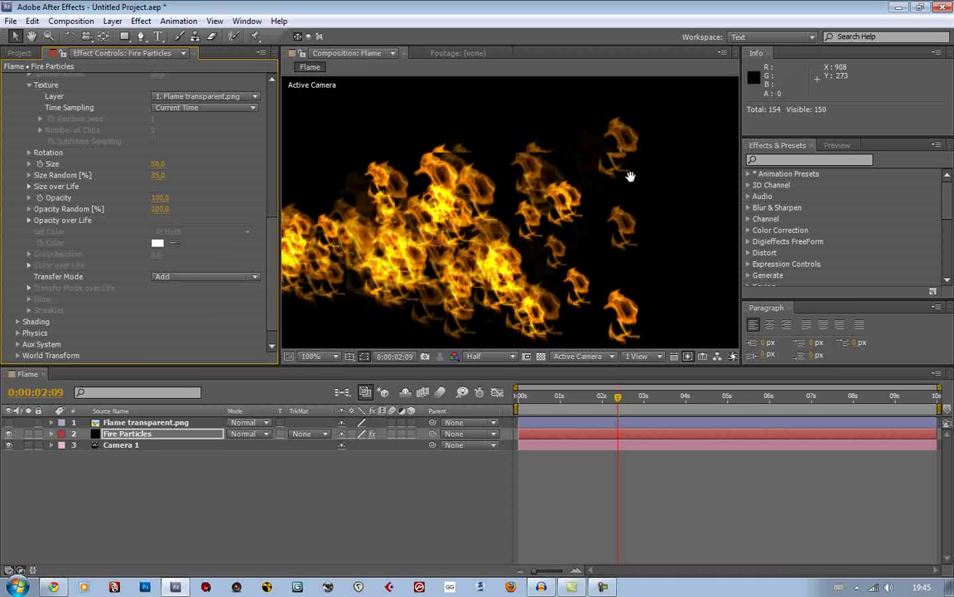
{"action": "scroll", "coordinate": [533, 226], "scroll_direction": "down", "scroll_amount": 2}
{"action": "left_click_drag", "start_coordinate": [630, 207], "coordinate": [530, 197]}
{"action": "left_click", "coordinate": [617, 399]}
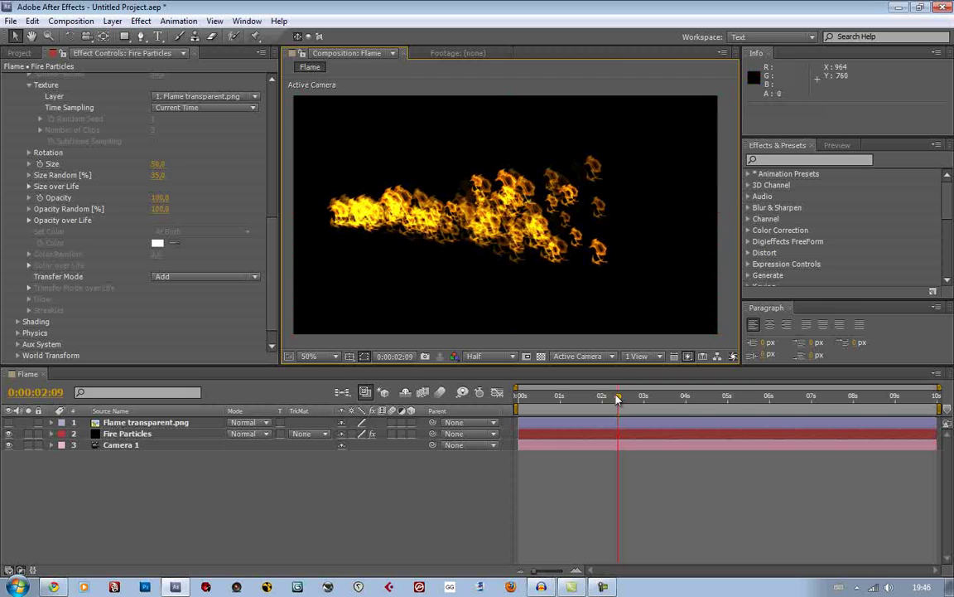
{"action": "left_click_drag", "start_coordinate": [617, 398], "coordinate": [621, 400]}
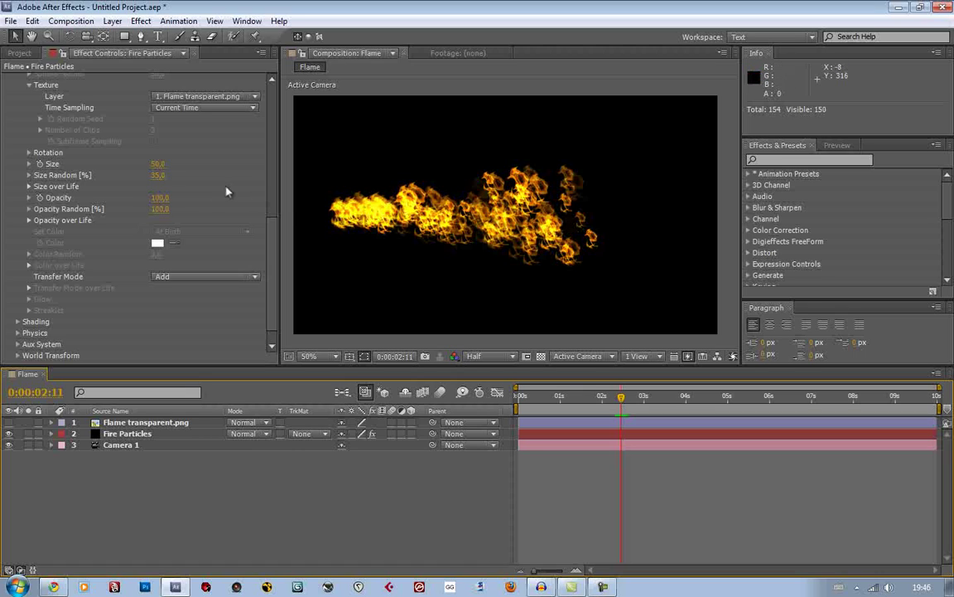
Step: Collapse the Emitter and Texture groups of the Particular effect and expand the Rotation group under Particle
{"action": "scroll", "coordinate": [234, 184], "scroll_direction": "up", "scroll_amount": 5}
{"action": "scroll", "coordinate": [235, 191], "scroll_direction": "up", "scroll_amount": 4}
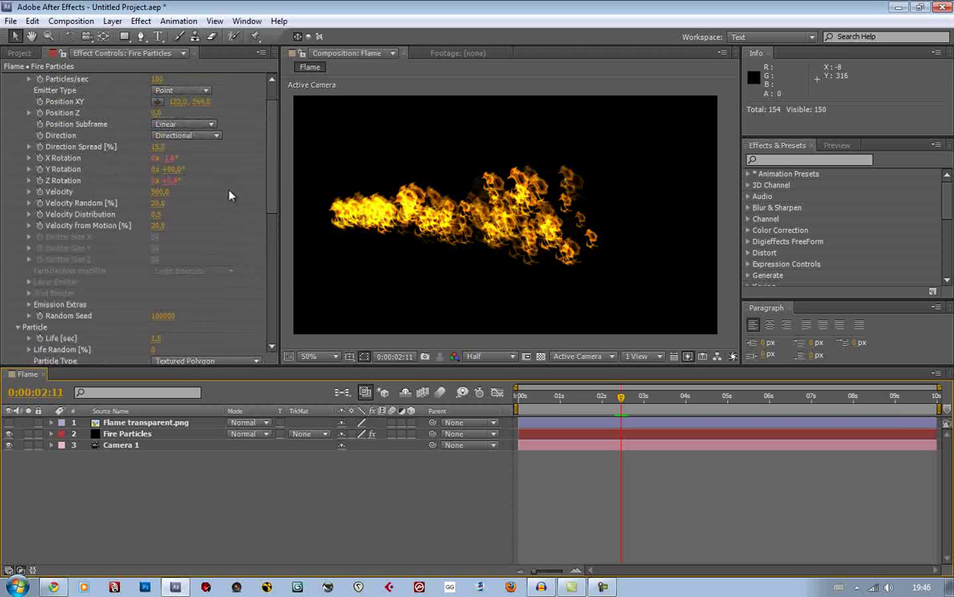
{"action": "scroll", "coordinate": [224, 195], "scroll_direction": "down", "scroll_amount": 2}
{"action": "scroll", "coordinate": [141, 184], "scroll_direction": "up", "scroll_amount": 3}
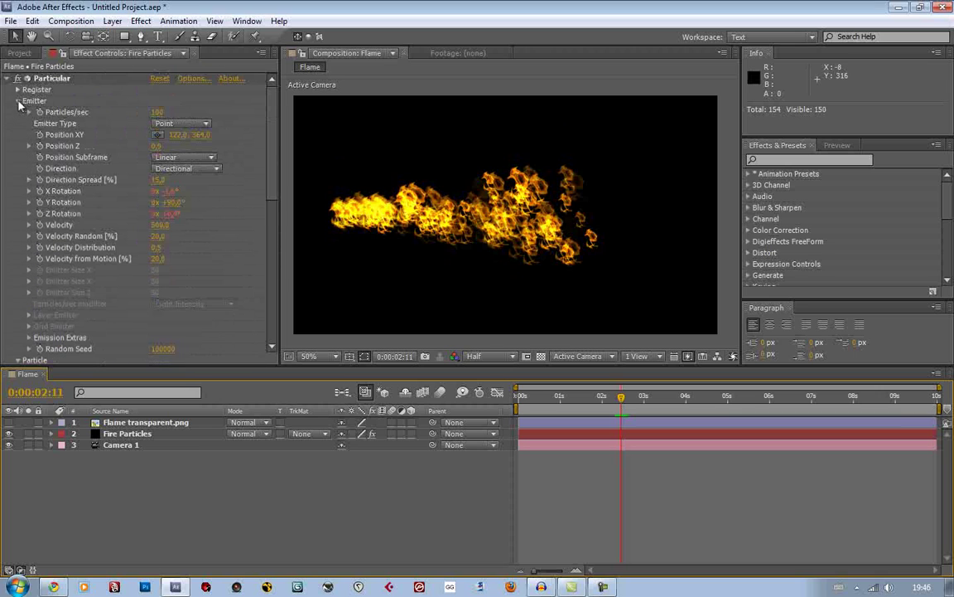
{"action": "left_click", "coordinate": [18, 101]}
{"action": "scroll", "coordinate": [116, 149], "scroll_direction": "down", "scroll_amount": 1}
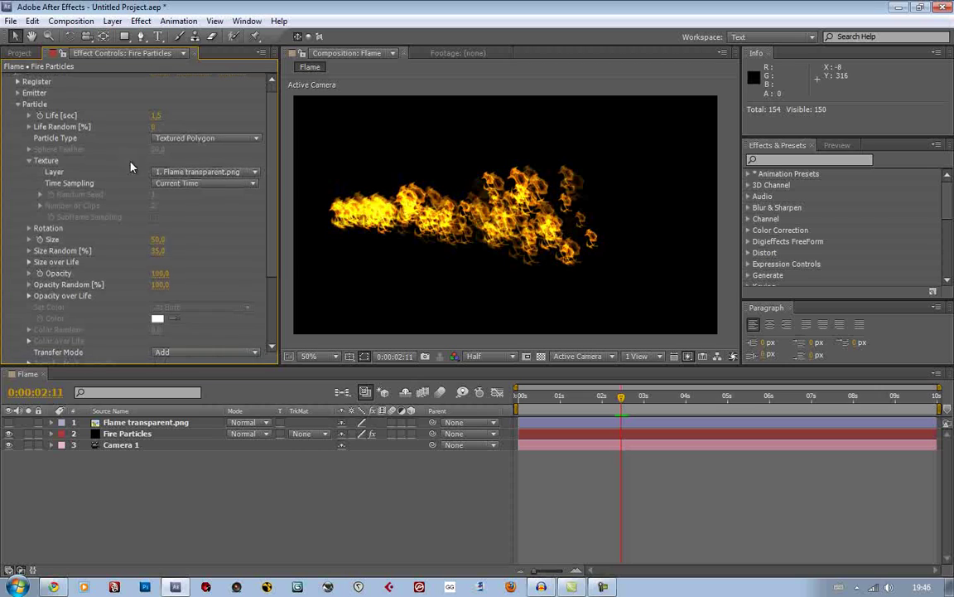
{"action": "left_click", "coordinate": [29, 161]}
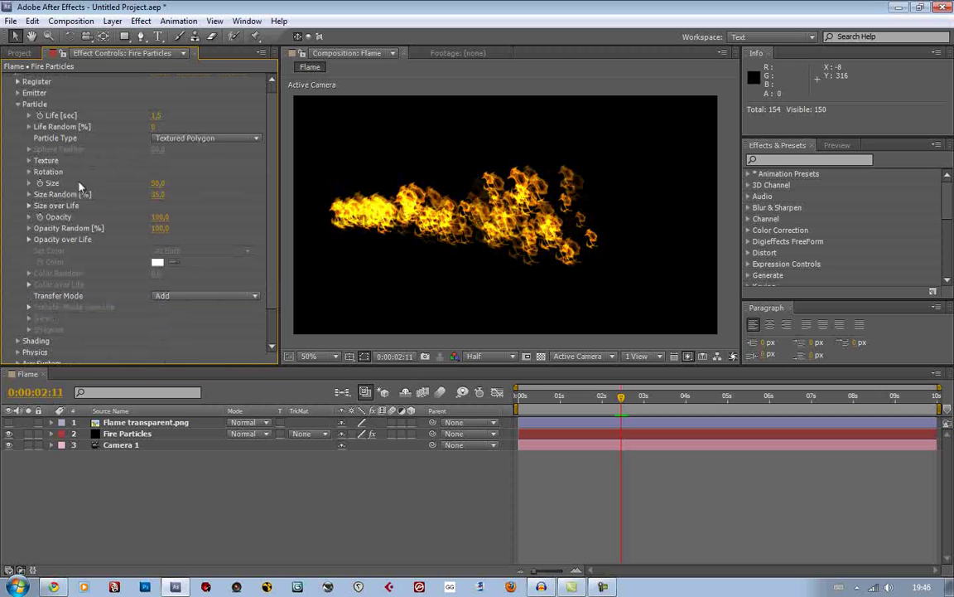
{"action": "left_click", "coordinate": [29, 171]}
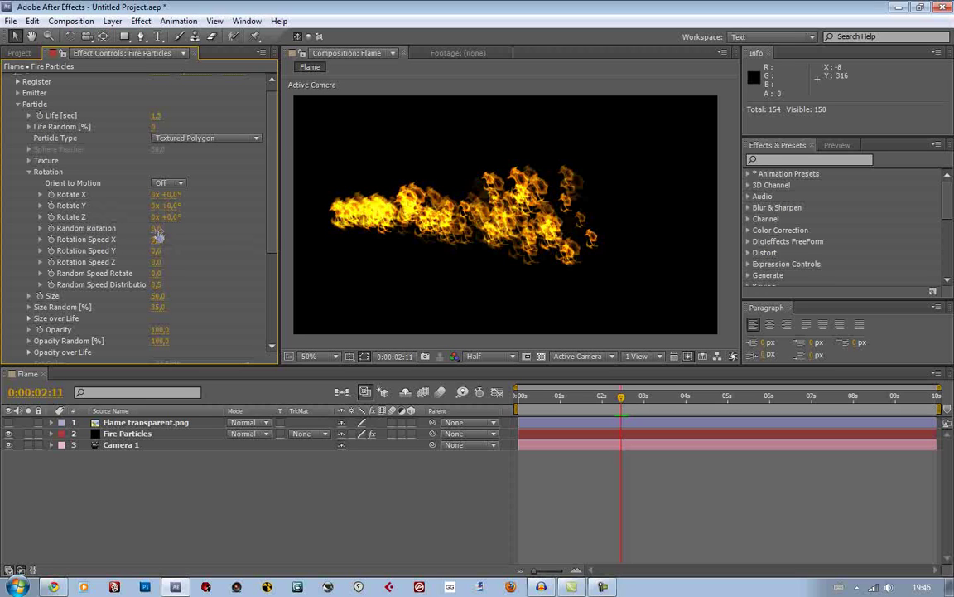
Step: Set the fire particles' Random Rotation to 10
{"action": "left_click_drag", "start_coordinate": [155, 228], "coordinate": [165, 228]}
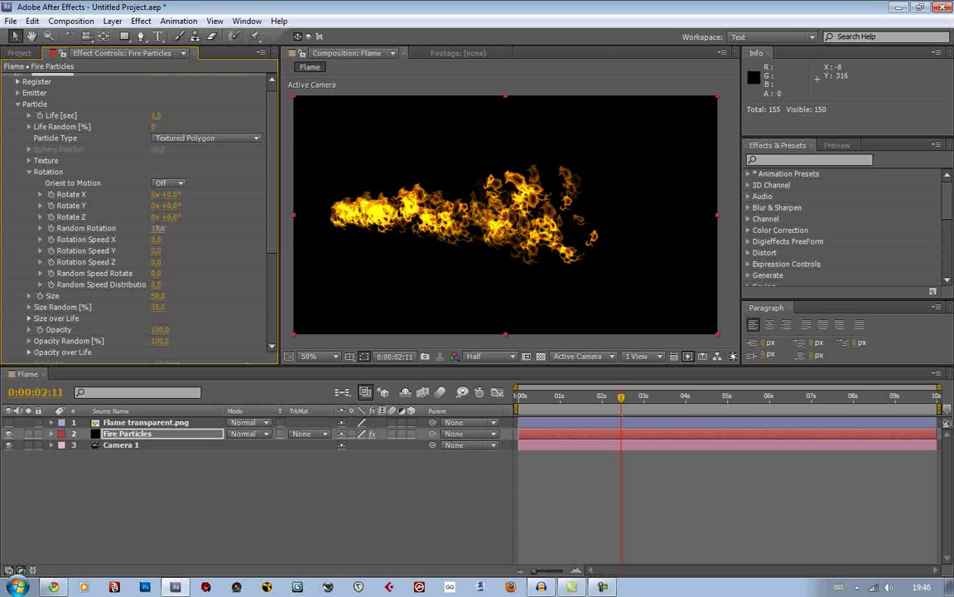
{"action": "left_click", "coordinate": [160, 228]}
{"action": "type", "text": "10"}
{"action": "key", "text": "Return"}
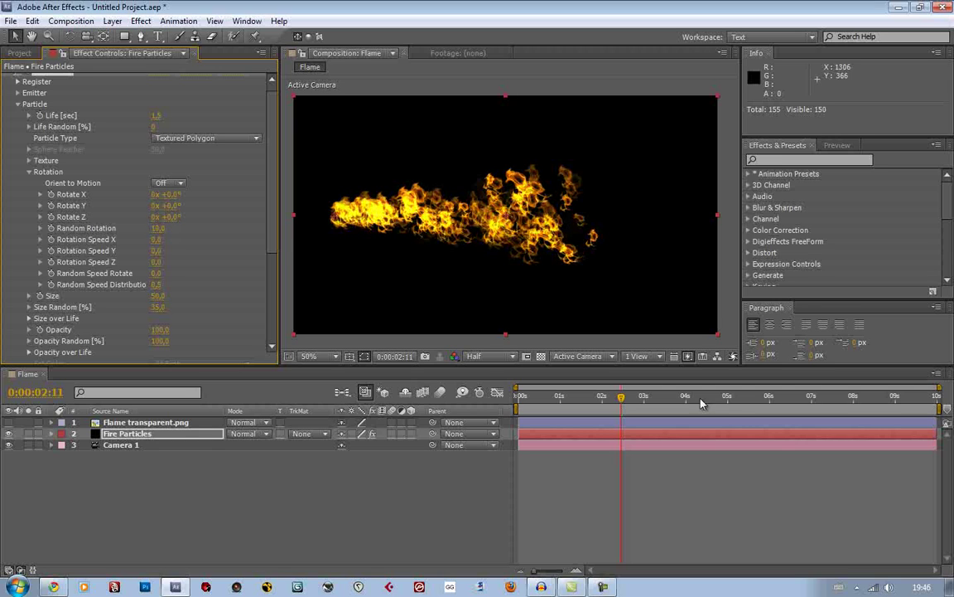
Step: Check the flame at other frames and set the particles' Random Rotation to 20
{"action": "left_click_drag", "start_coordinate": [559, 398], "coordinate": [609, 400]}
{"action": "left_click", "coordinate": [160, 228]}
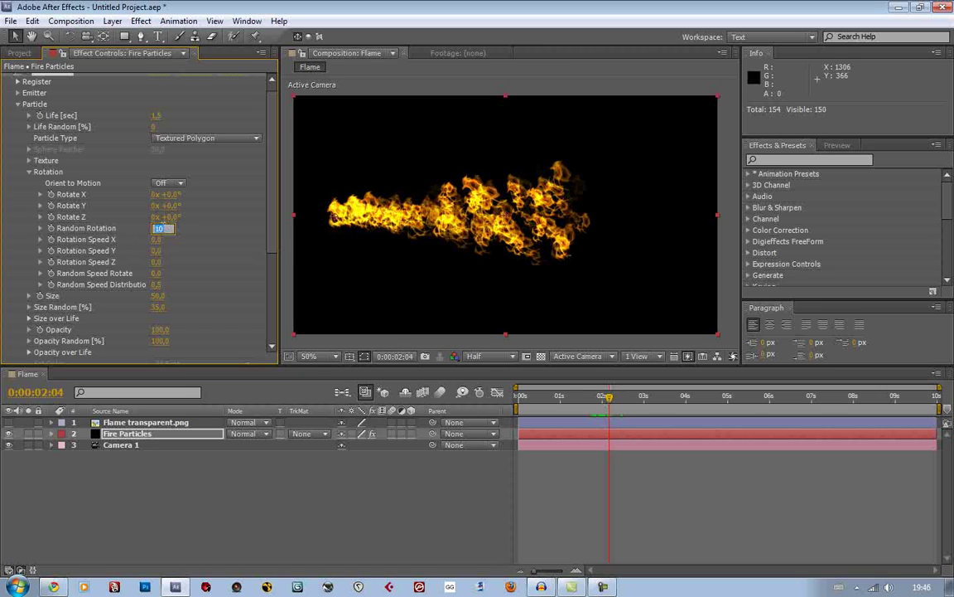
{"action": "type", "text": "20"}
{"action": "key", "text": "Return"}
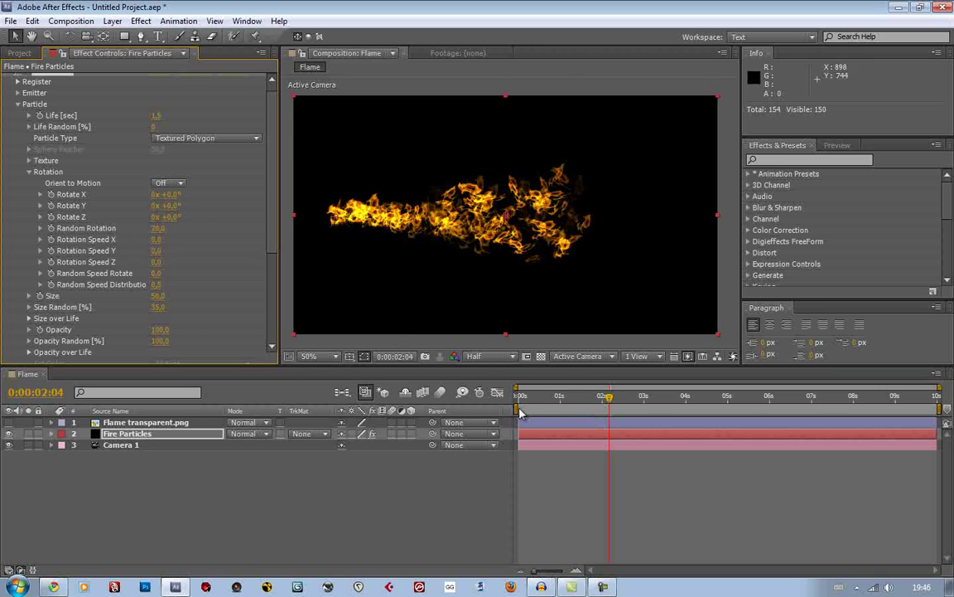
Step: Preview the rotated flame particles in real time and extend the work area back to the composition start
{"action": "key", "text": "KP_0"}
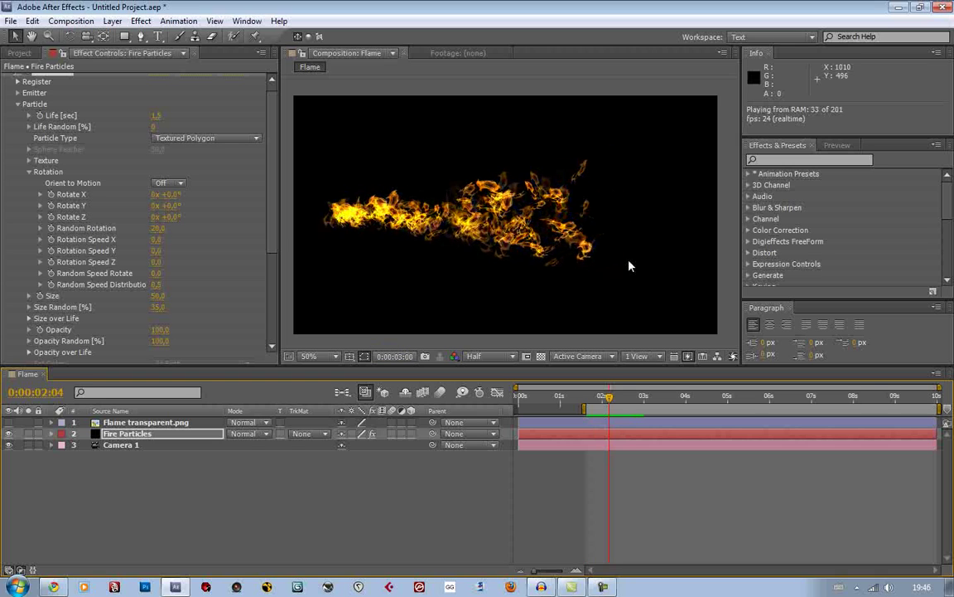
{"action": "key", "text": "space"}
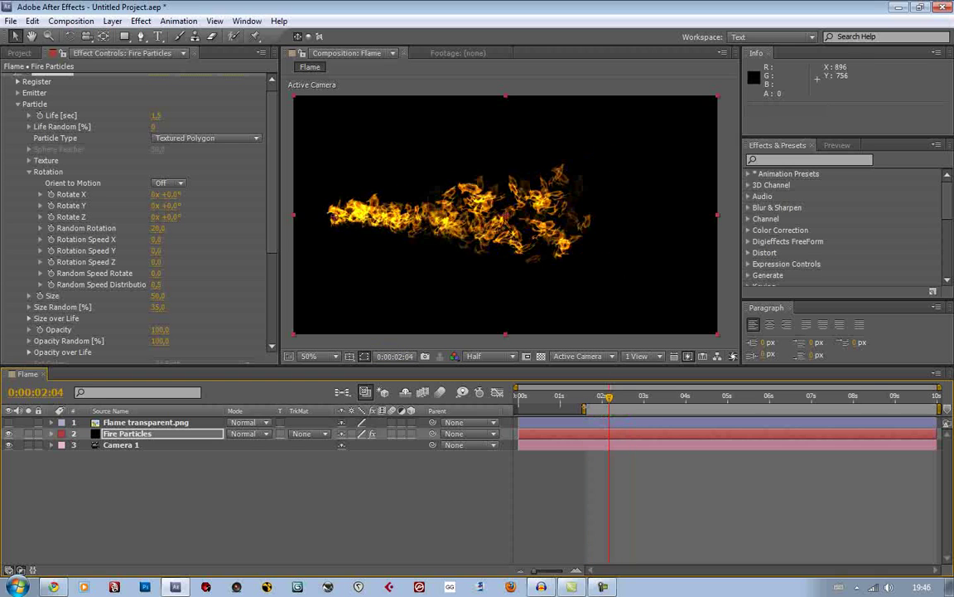
{"action": "left_click_drag", "start_coordinate": [584, 409], "coordinate": [517, 409]}
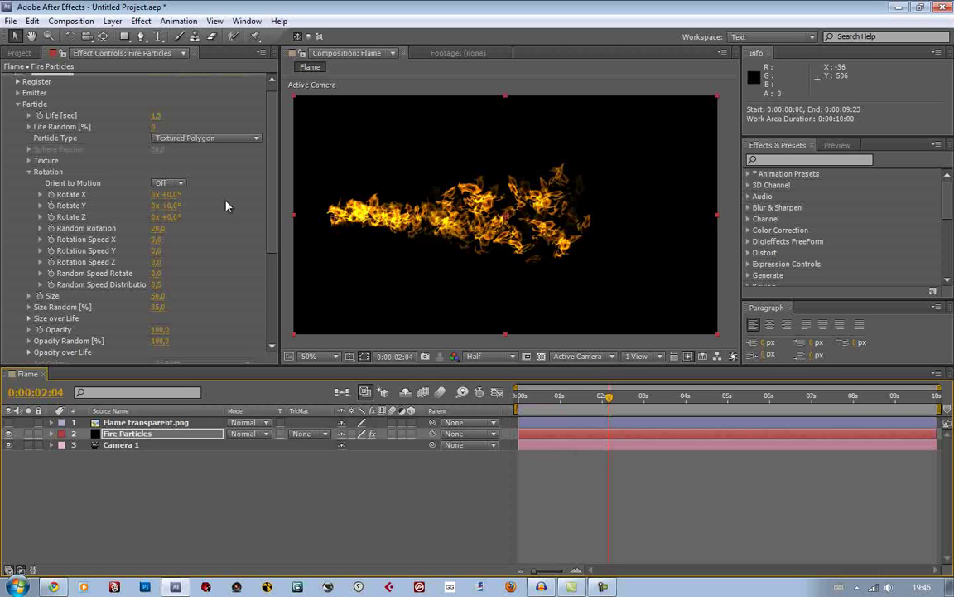
Step: Turn on Orient to Motion for the particles and check the flame at a frame just before 2 seconds
{"action": "left_click", "coordinate": [164, 182]}
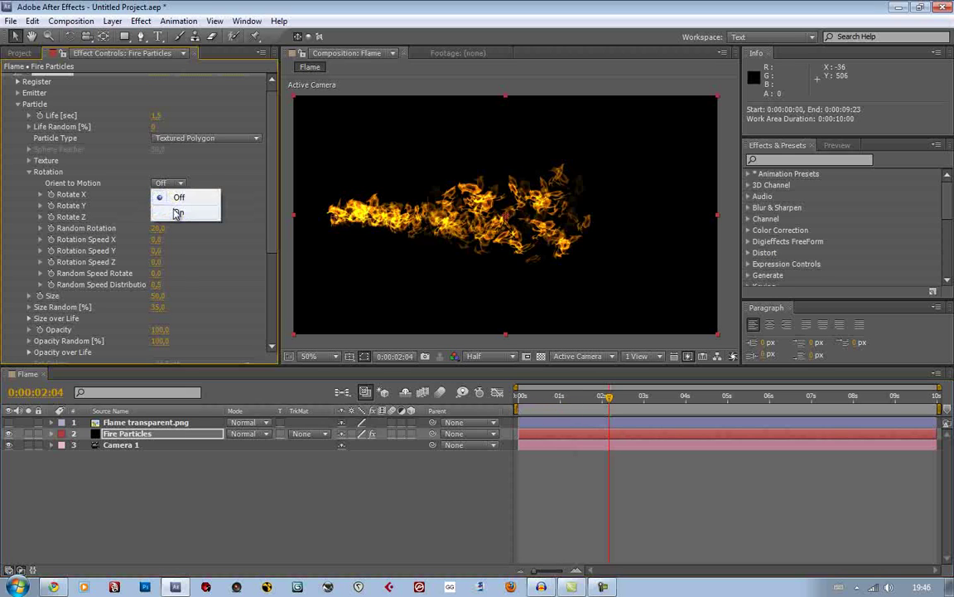
{"action": "left_click", "coordinate": [160, 193]}
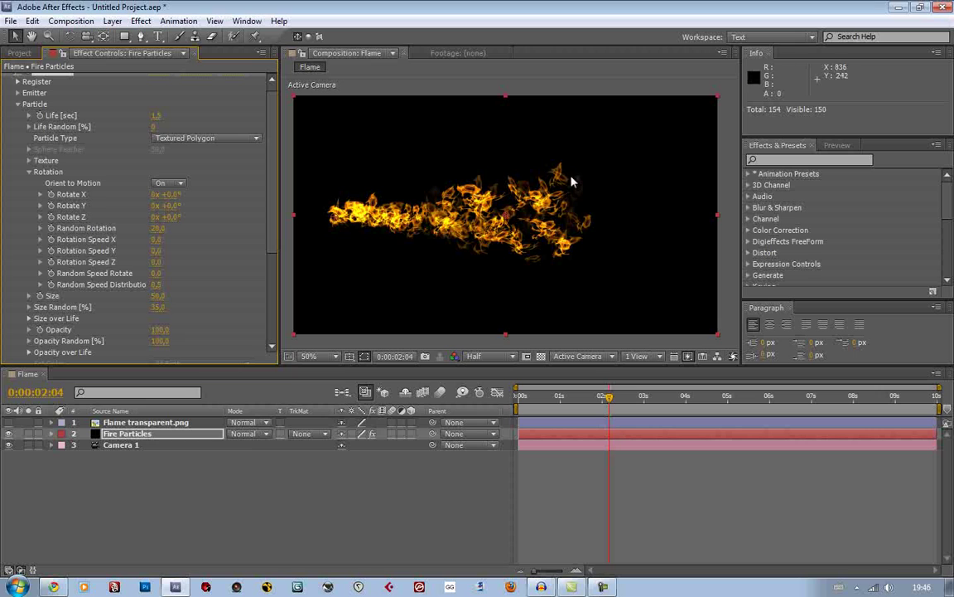
{"action": "mouse_move", "coordinate": [603, 396]}
{"action": "left_mouse_down"}
{"action": "mouse_move", "coordinate": [593, 400]}
{"action": "mouse_move", "coordinate": [603, 401]}
{"action": "mouse_move", "coordinate": [593, 406]}
{"action": "mouse_move", "coordinate": [601, 413]}
{"action": "left_mouse_up"}
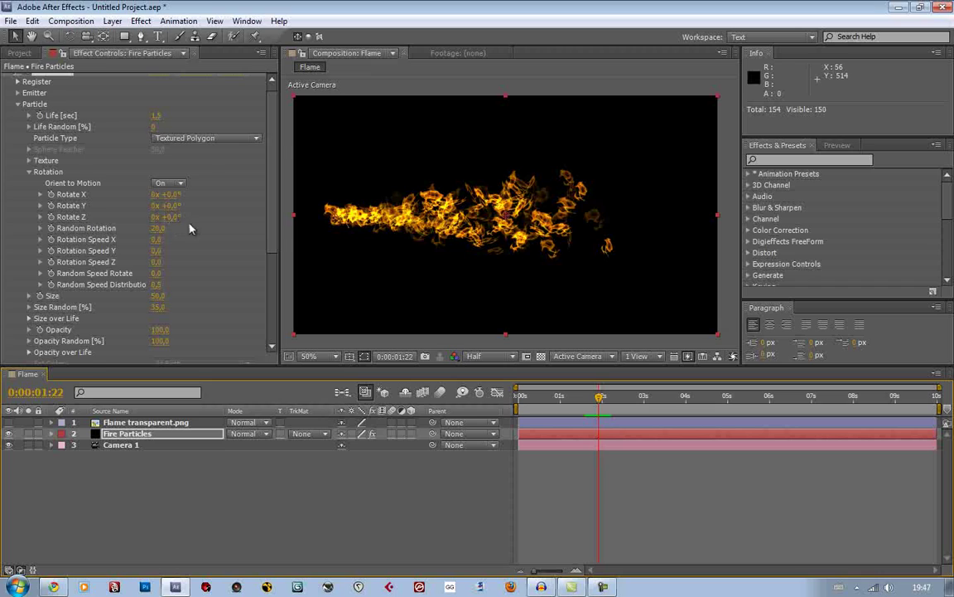
Step: Set the particles' Life Random to 15% and scrub through the flame to check it
{"action": "scroll", "coordinate": [189, 229], "scroll_direction": "up", "scroll_amount": 1}
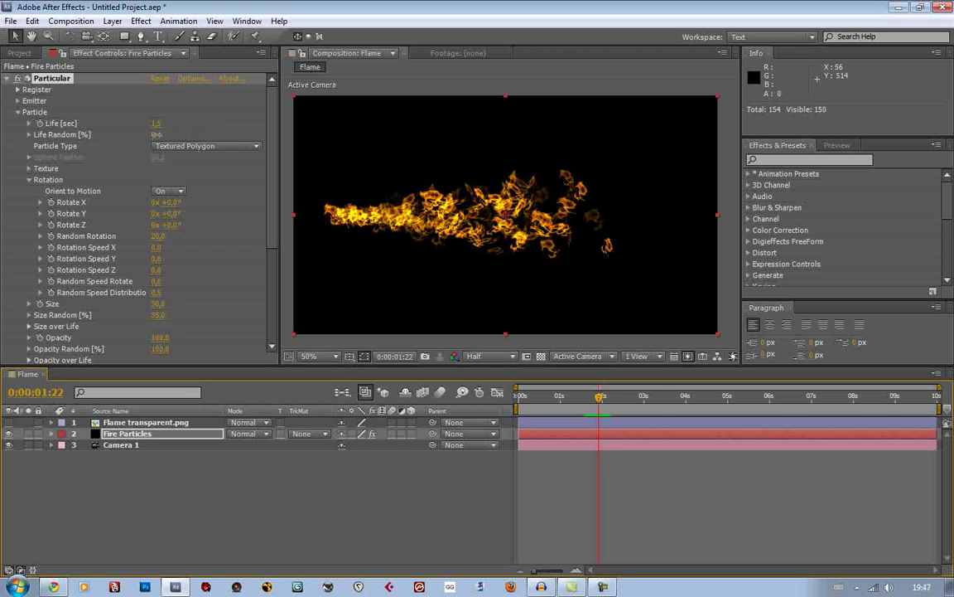
{"action": "left_click_drag", "start_coordinate": [154, 134], "coordinate": [166, 140]}
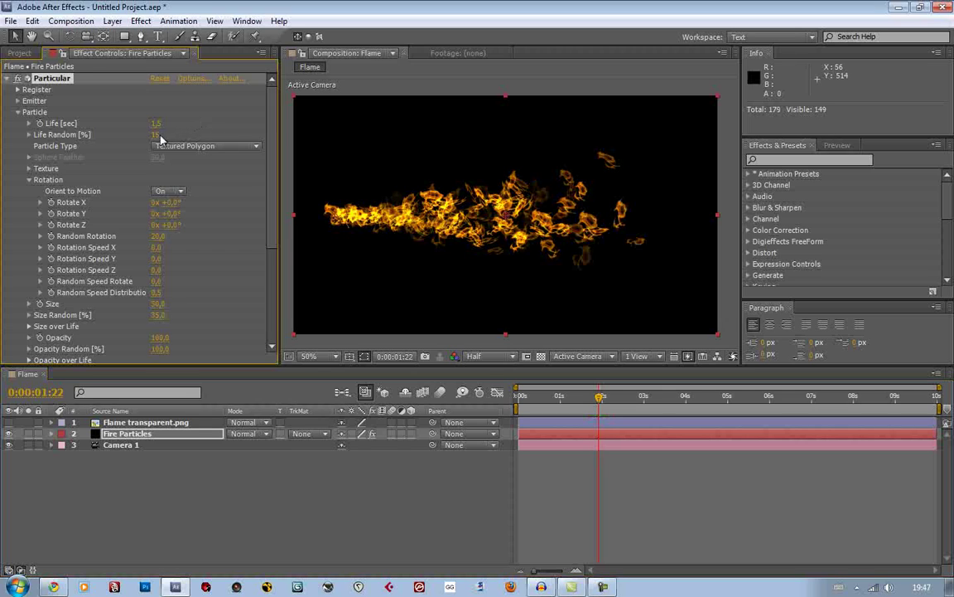
{"action": "left_click", "coordinate": [156, 134]}
{"action": "key", "text": "Return"}
{"action": "left_click_drag", "start_coordinate": [553, 398], "coordinate": [623, 401]}
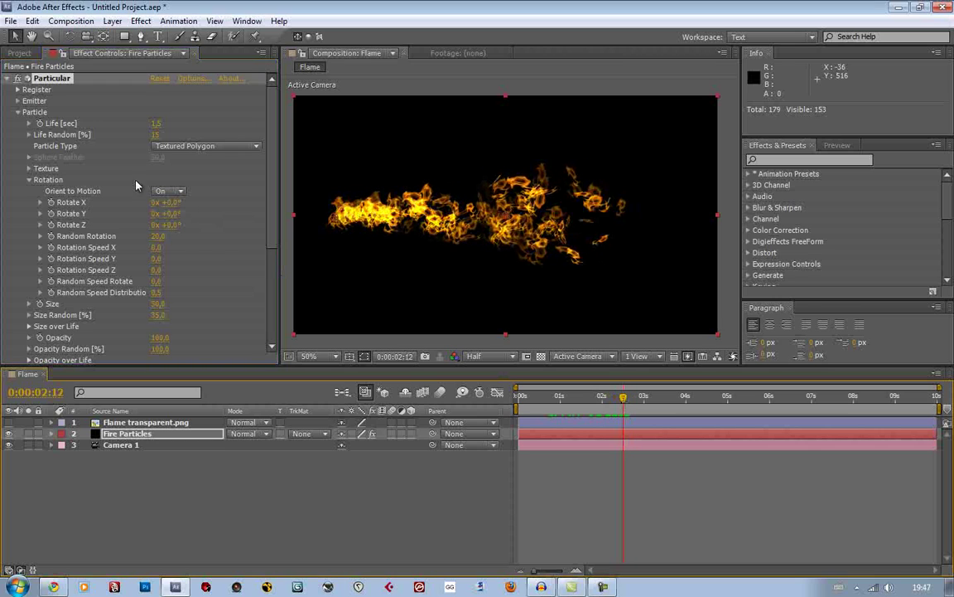
Step: Collapse the Particle group and look over the Shading settings of the effect
{"action": "left_click", "coordinate": [18, 113]}
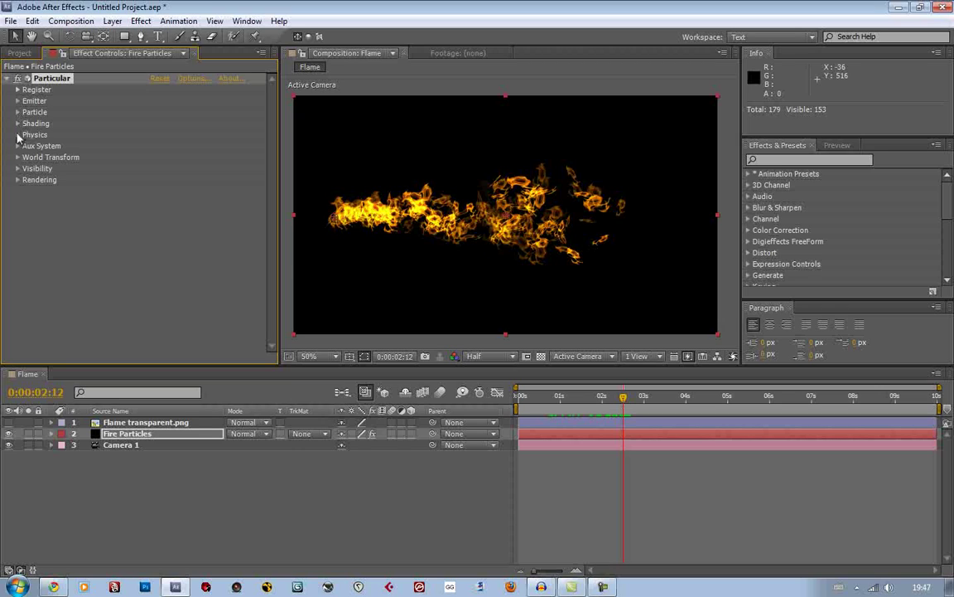
{"action": "left_click", "coordinate": [17, 124]}
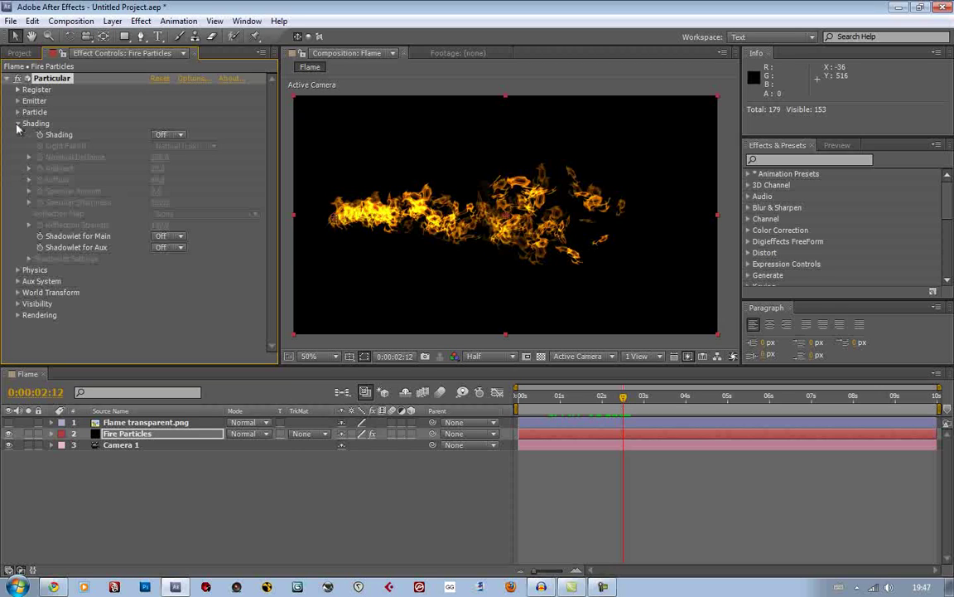
{"action": "left_click", "coordinate": [17, 124]}
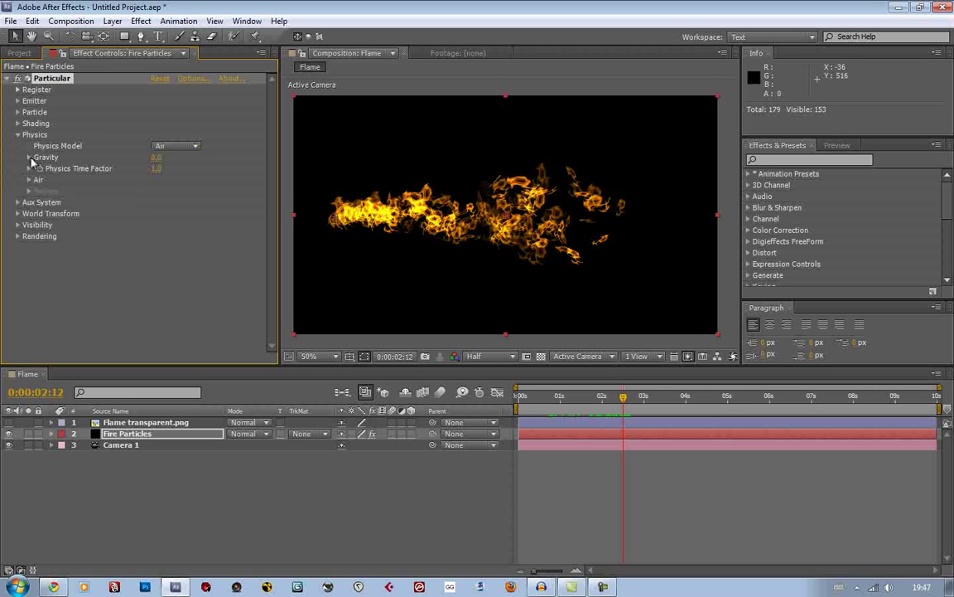
Step: Try a strong positive Gravity in the Physics settings, check the flame, and reset Gravity to 0
{"action": "left_click_drag", "start_coordinate": [156, 157], "coordinate": [577, 320]}
{"action": "left_click_drag", "start_coordinate": [535, 409], "coordinate": [598, 406]}
{"action": "left_click", "coordinate": [160, 157]}
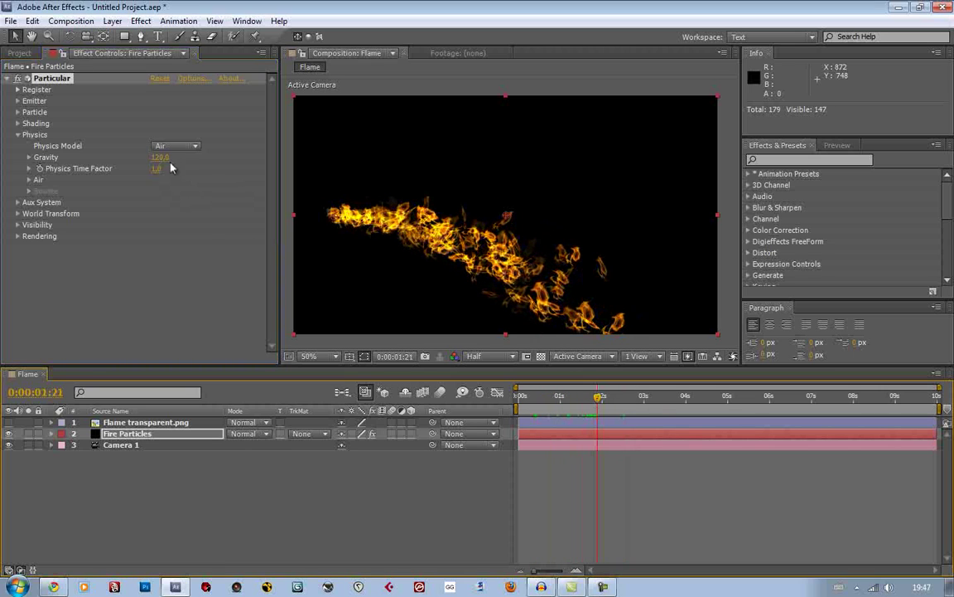
{"action": "type", "text": "0"}
{"action": "key", "text": "Return"}
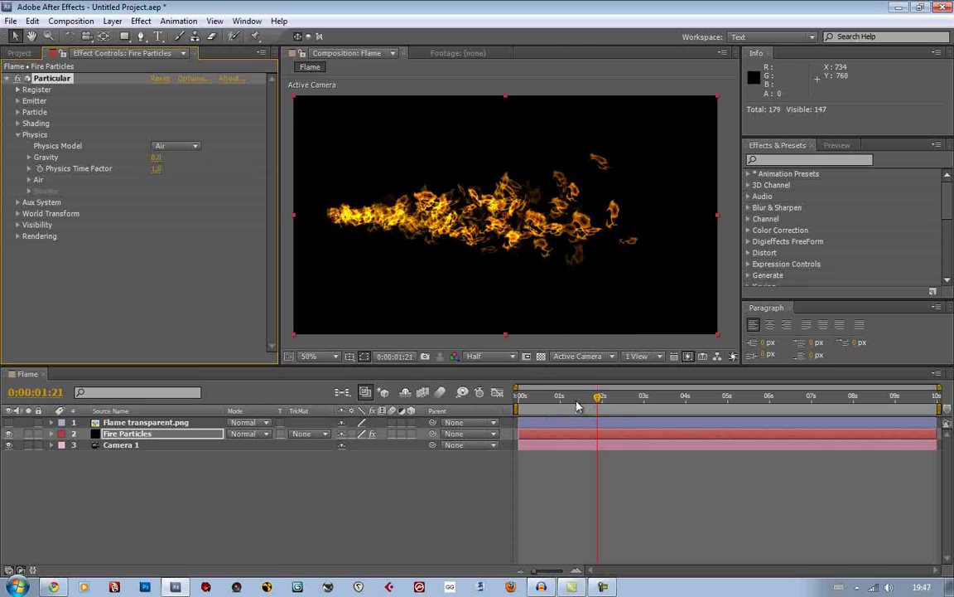
{"action": "mouse_move", "coordinate": [578, 406]}
{"action": "left_mouse_down"}
{"action": "mouse_move", "coordinate": [601, 403]}
{"action": "mouse_move", "coordinate": [588, 403]}
{"action": "left_mouse_up"}
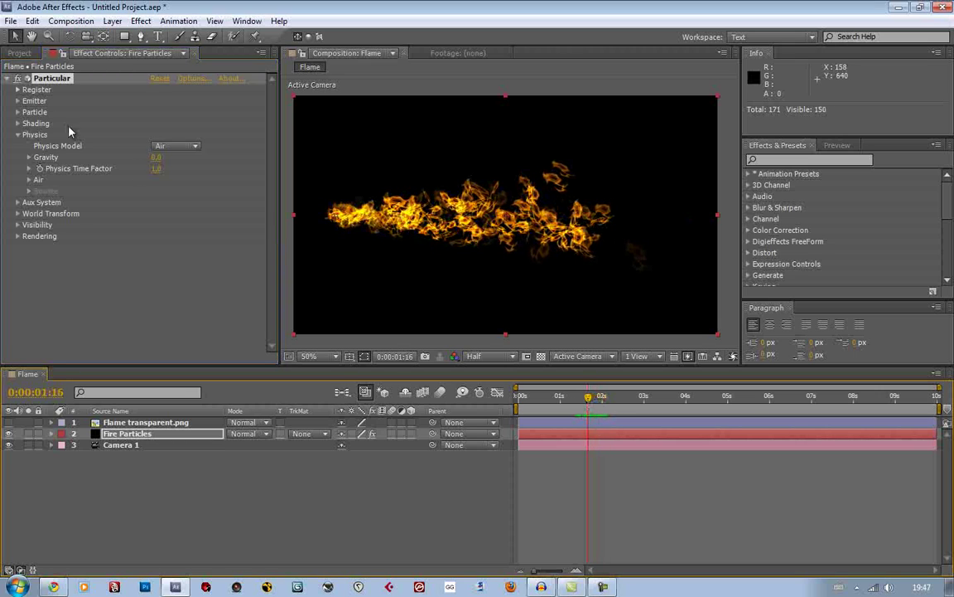
{"action": "left_click", "coordinate": [16, 135]}
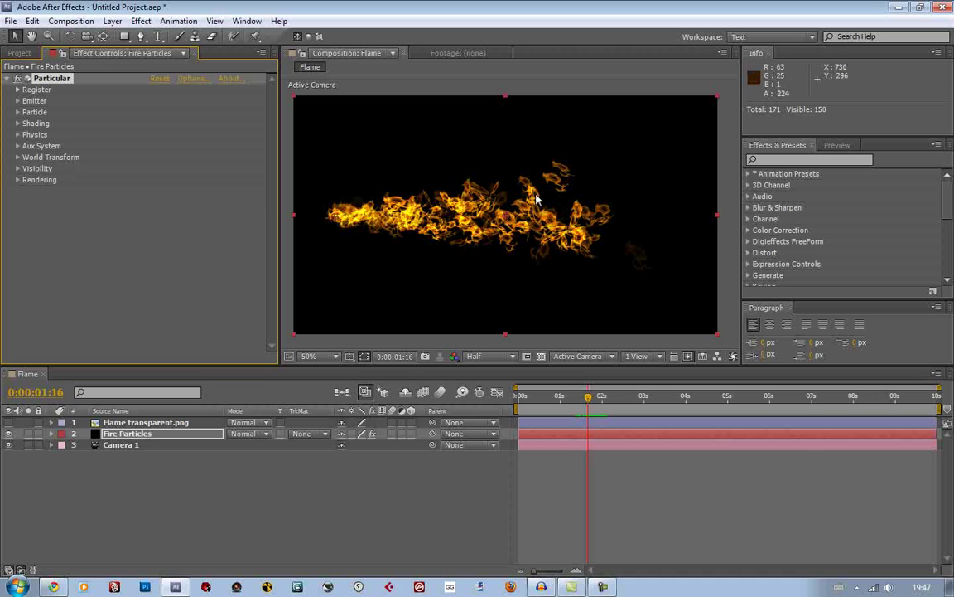
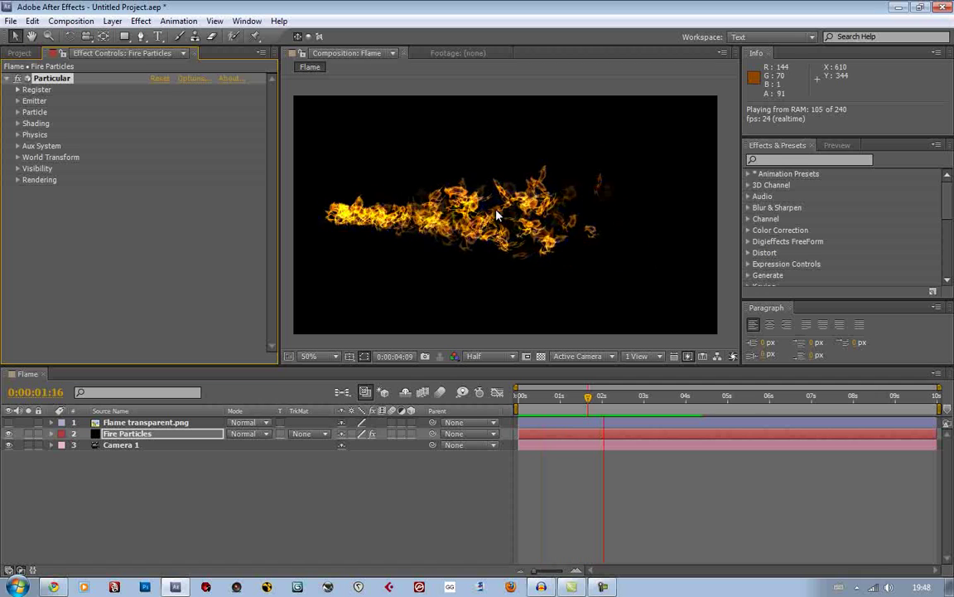
Step: Stop the preview and set the emitter's Velocity to 880
{"action": "key", "text": "space"}
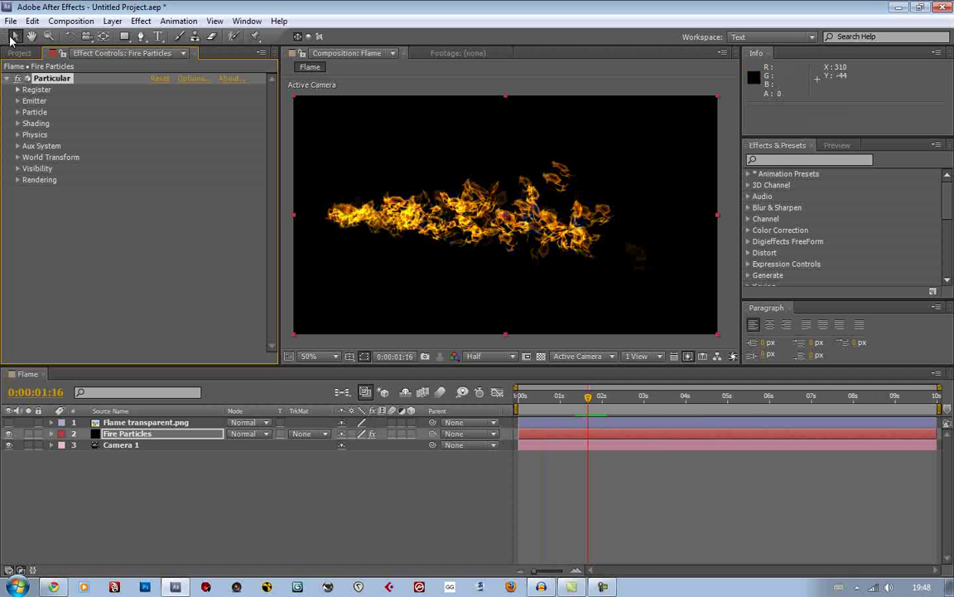
{"action": "left_click", "coordinate": [17, 101]}
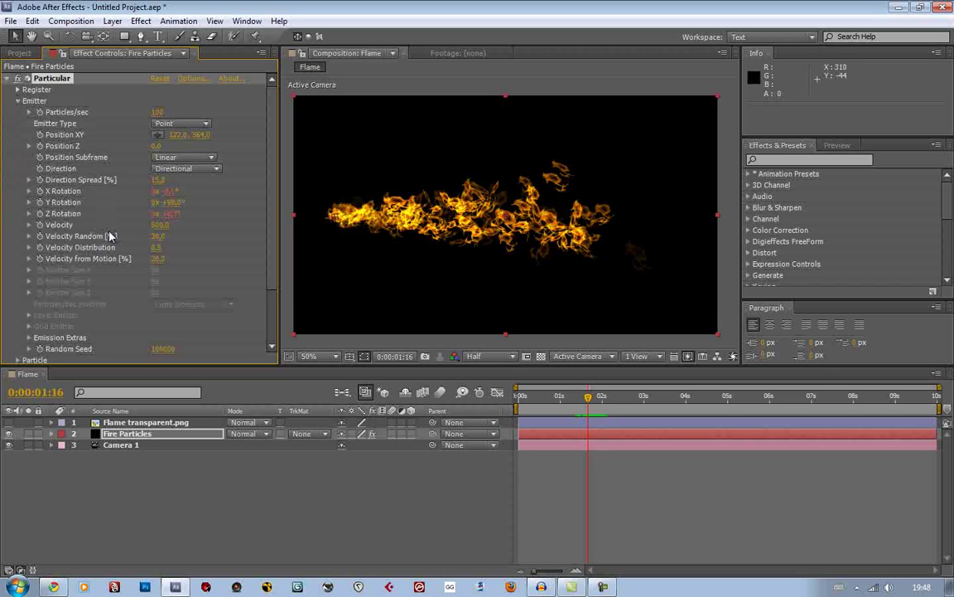
{"action": "left_click", "coordinate": [160, 224]}
{"action": "type", "text": "880"}
{"action": "key", "text": "Return"}
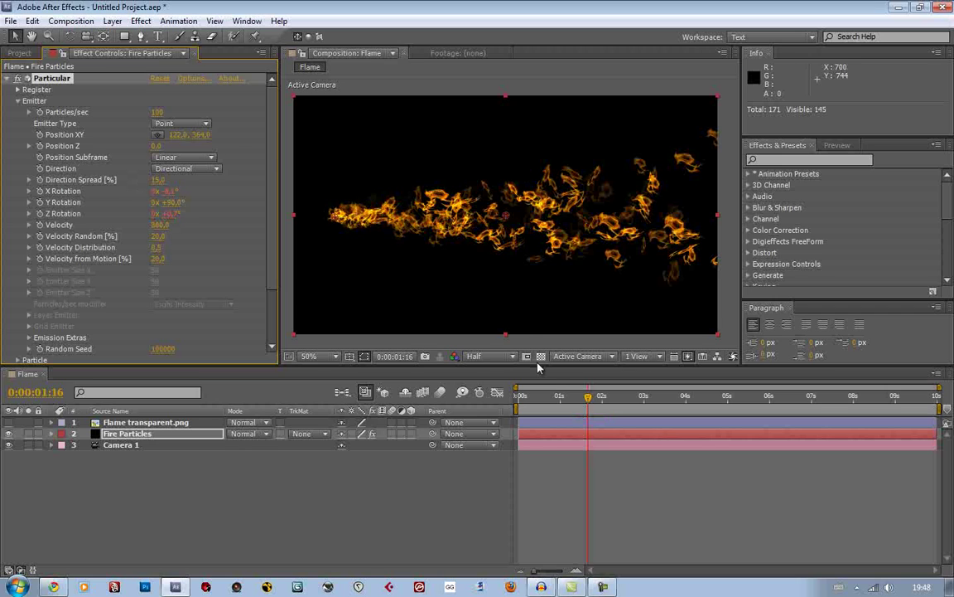
Step: Try a particle Life of 0,6 seconds and settle on 0,9 seconds
{"action": "left_click", "coordinate": [18, 101]}
{"action": "left_click", "coordinate": [18, 112]}
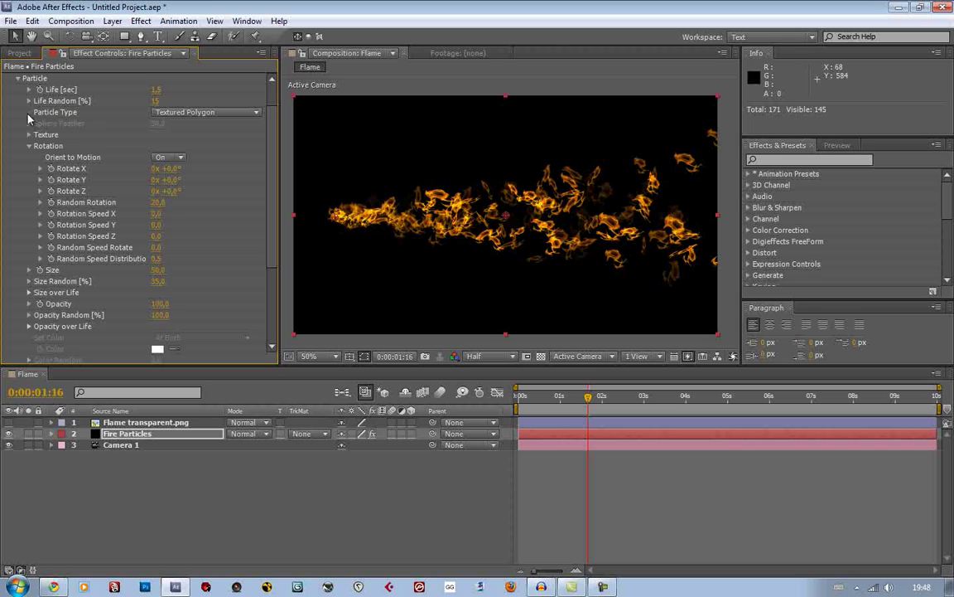
{"action": "left_click", "coordinate": [157, 89]}
{"action": "type", "text": "0,6"}
{"action": "key", "text": "Return"}
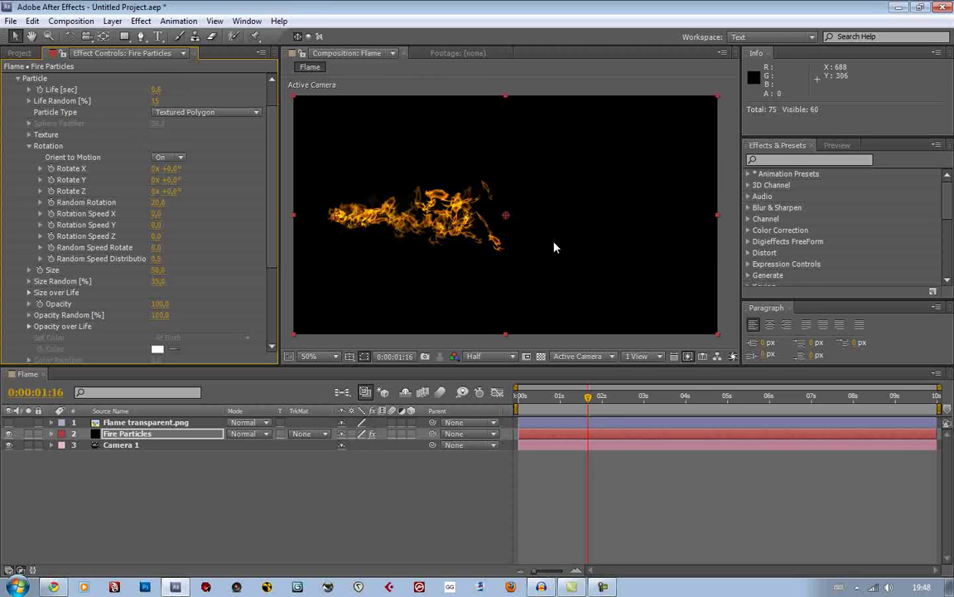
{"action": "left_click", "coordinate": [158, 90]}
{"action": "key", "text": "Return"}
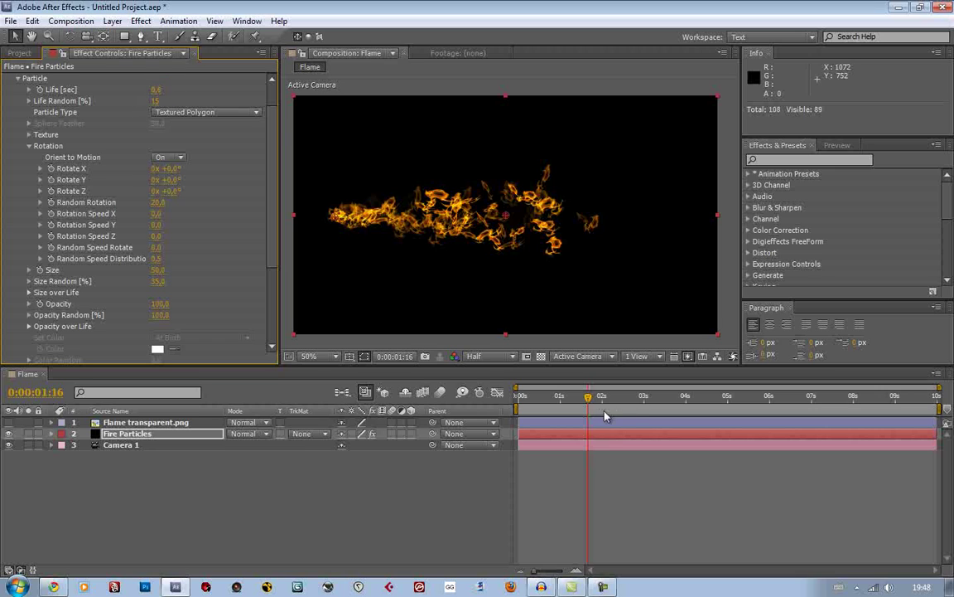
Step: Inspect the shortened flame up close at about 2 seconds and return to the full-frame view
{"action": "key", "text": "space"}
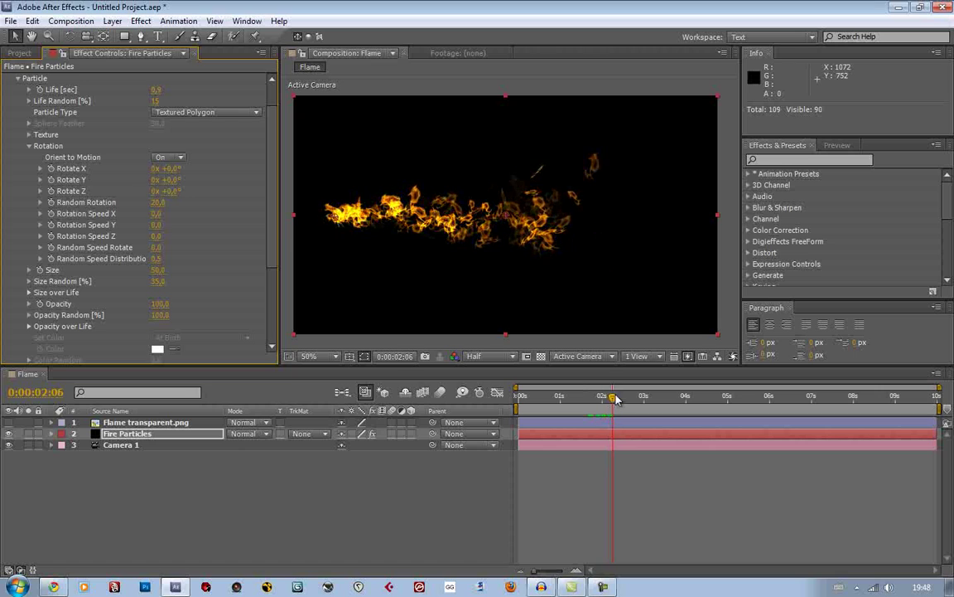
{"action": "scroll", "coordinate": [537, 261], "scroll_direction": "up", "scroll_amount": 2}
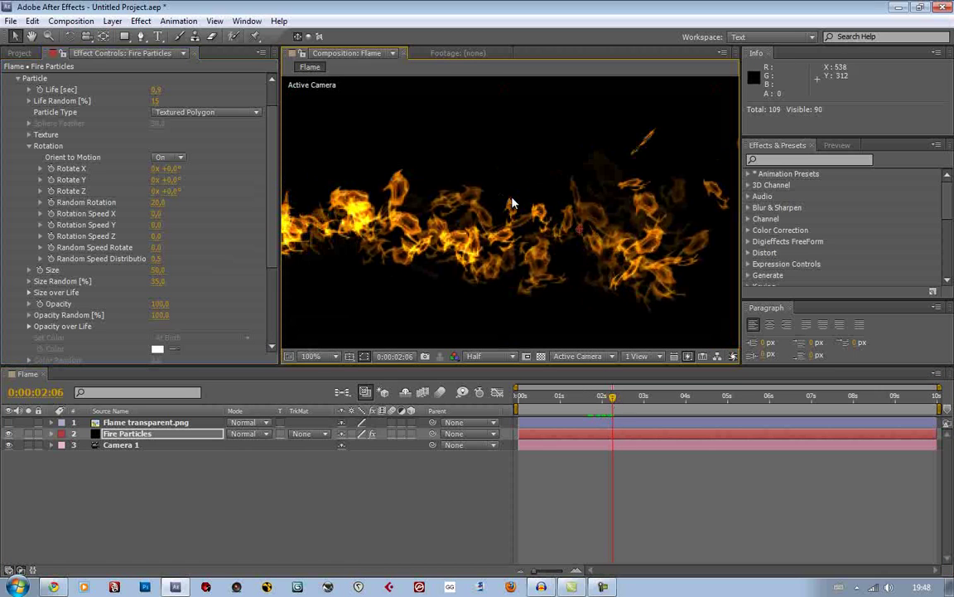
{"action": "scroll", "coordinate": [530, 209], "scroll_direction": "down", "scroll_amount": 2}
{"action": "left_click_drag", "start_coordinate": [555, 218], "coordinate": [517, 211]}
{"action": "scroll", "coordinate": [152, 158], "scroll_direction": "up", "scroll_amount": 1}
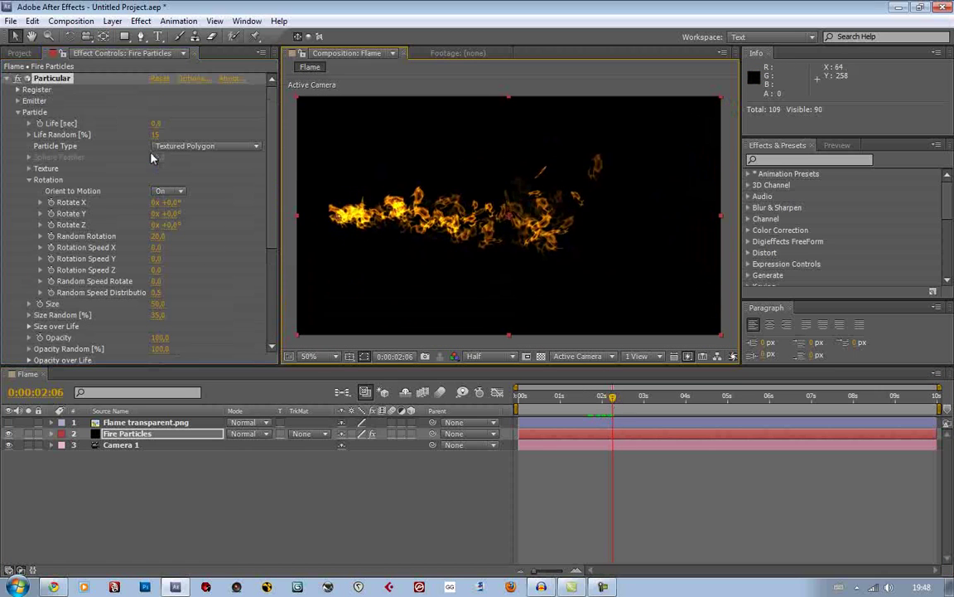
Step: Set the emitter's Particles/sec to 300 and check the flame at about 2 seconds
{"action": "left_click", "coordinate": [18, 111]}
{"action": "left_click", "coordinate": [17, 112]}
{"action": "scroll", "coordinate": [20, 108], "scroll_direction": "down", "scroll_amount": 1}
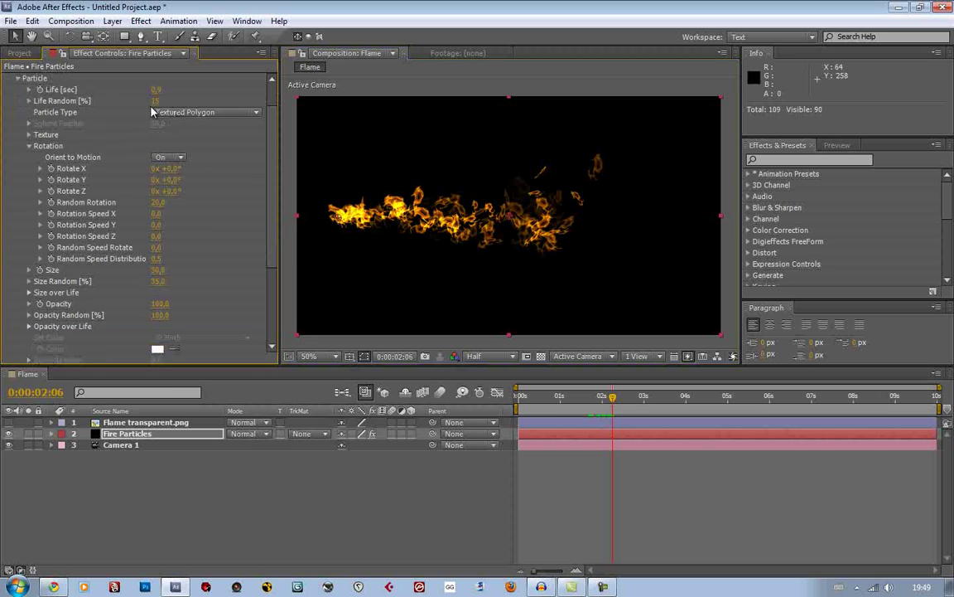
{"action": "scroll", "coordinate": [33, 101], "scroll_direction": "up", "scroll_amount": 1}
{"action": "left_click", "coordinate": [17, 100]}
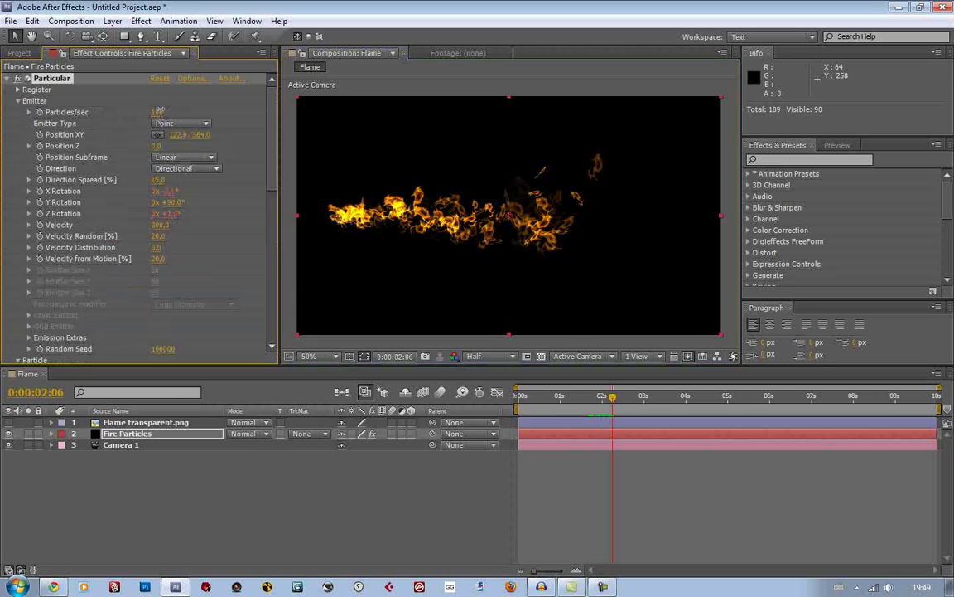
{"action": "left_click", "coordinate": [160, 111]}
{"action": "type", "text": "300"}
{"action": "key", "text": "Return"}
{"action": "left_click_drag", "start_coordinate": [588, 394], "coordinate": [618, 400]}
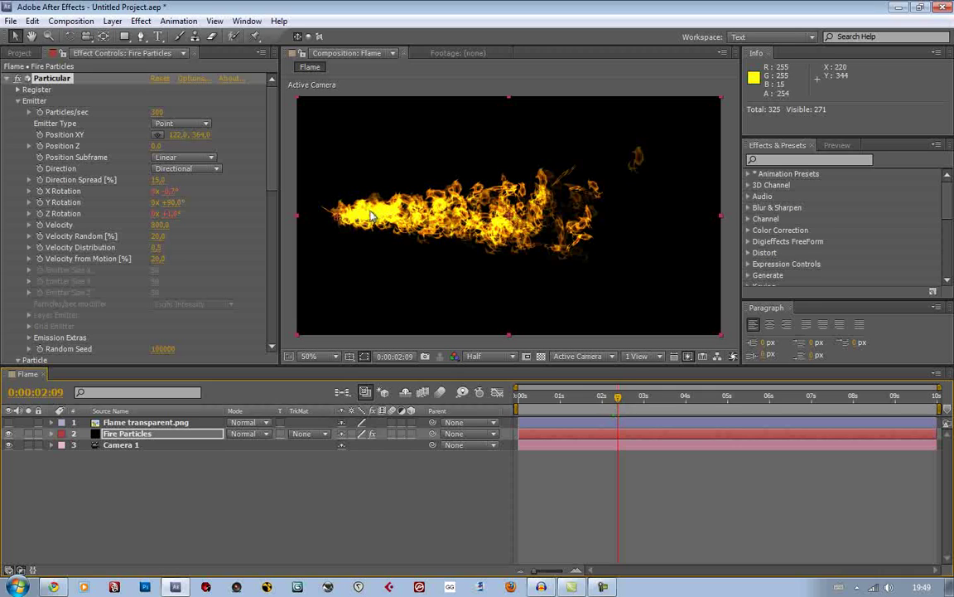
Step: Move the emitter to 170, 372 and animate its Position XY with four keyframes between 0:00:00:23 and 0:00:01:18, shifting it up and down
{"action": "mouse_move", "coordinate": [338, 222]}
{"action": "left_mouse_down"}
{"action": "mouse_move", "coordinate": [341, 240]}
{"action": "mouse_move", "coordinate": [353, 224]}
{"action": "left_mouse_up"}
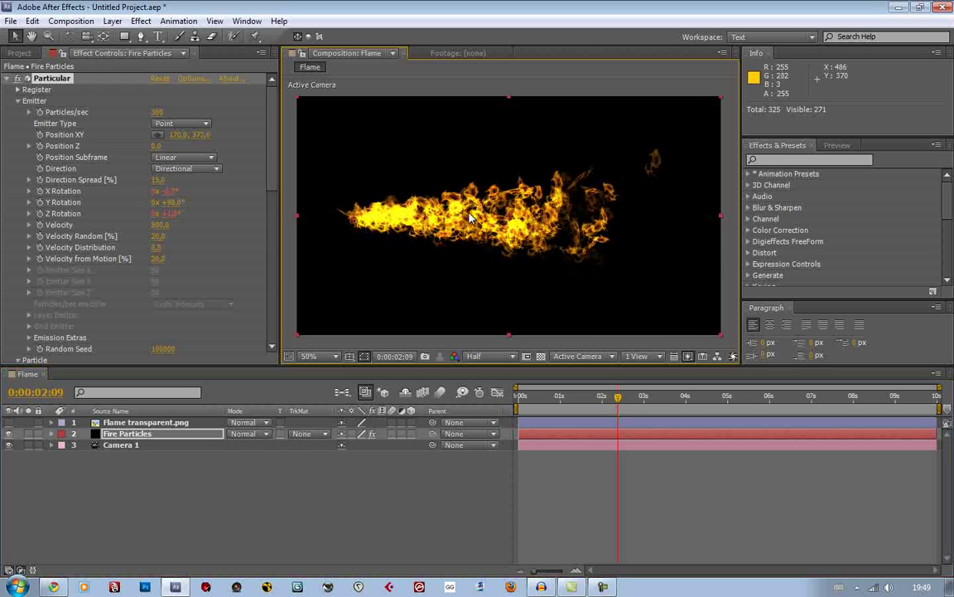
{"action": "mouse_move", "coordinate": [555, 396]}
{"action": "left_mouse_down"}
{"action": "mouse_move", "coordinate": [570, 396]}
{"action": "mouse_move", "coordinate": [559, 406]}
{"action": "left_mouse_up"}
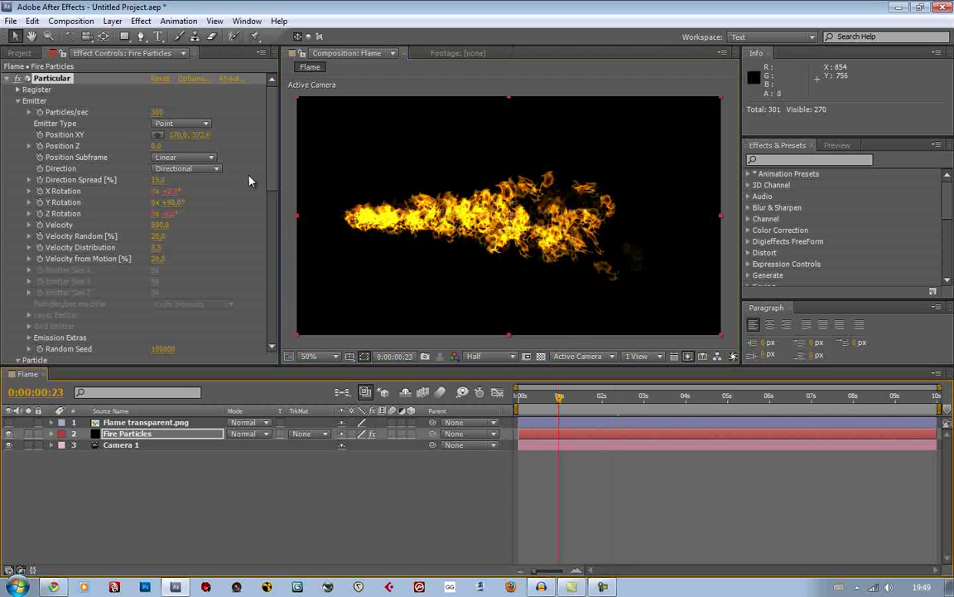
{"action": "left_click", "coordinate": [39, 136]}
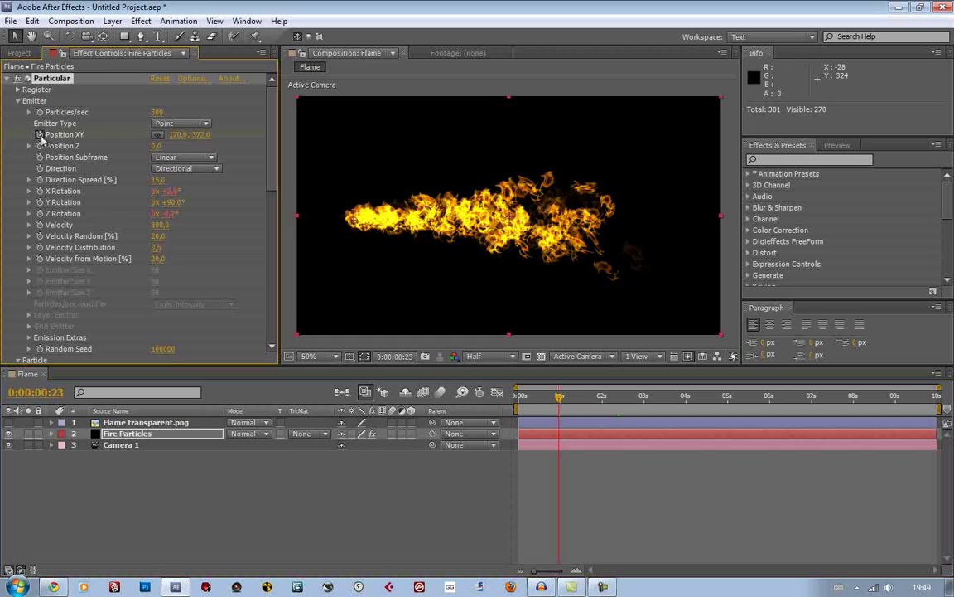
{"action": "left_click", "coordinate": [165, 437]}
{"action": "key", "text": "u"}
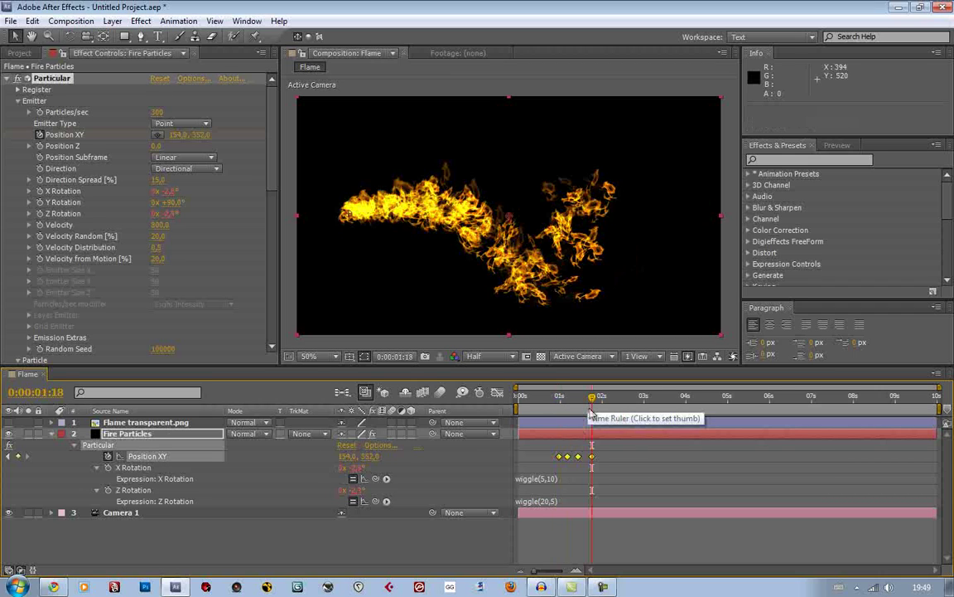
{"action": "left_click", "coordinate": [554, 397]}
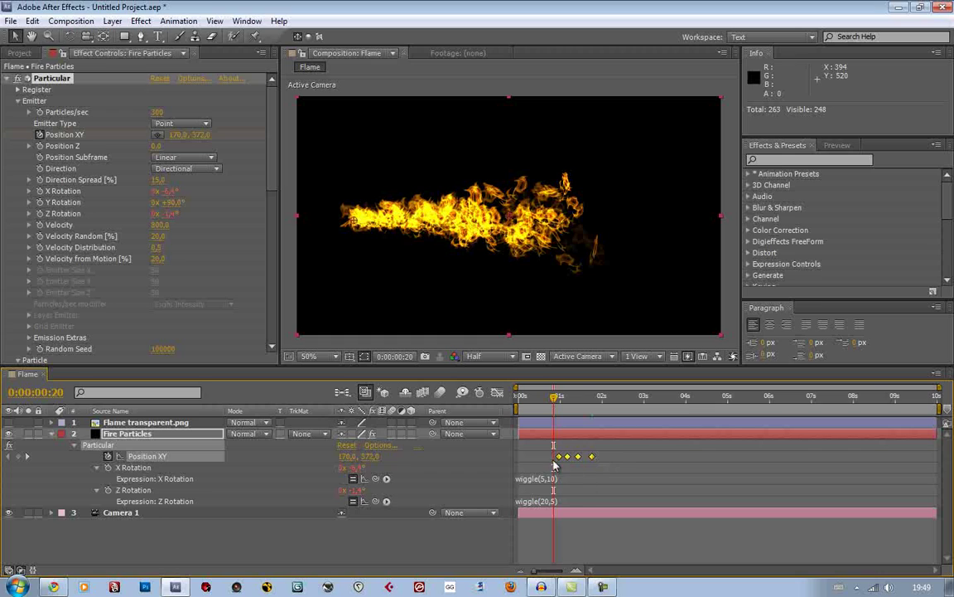
{"action": "left_click", "coordinate": [52, 434]}
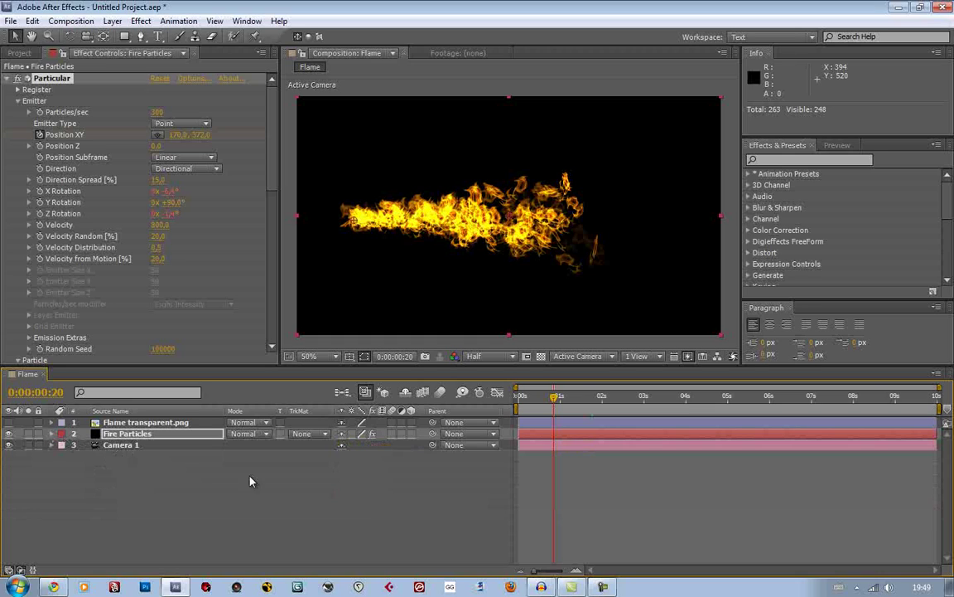
{"action": "mouse_move", "coordinate": [604, 587]}
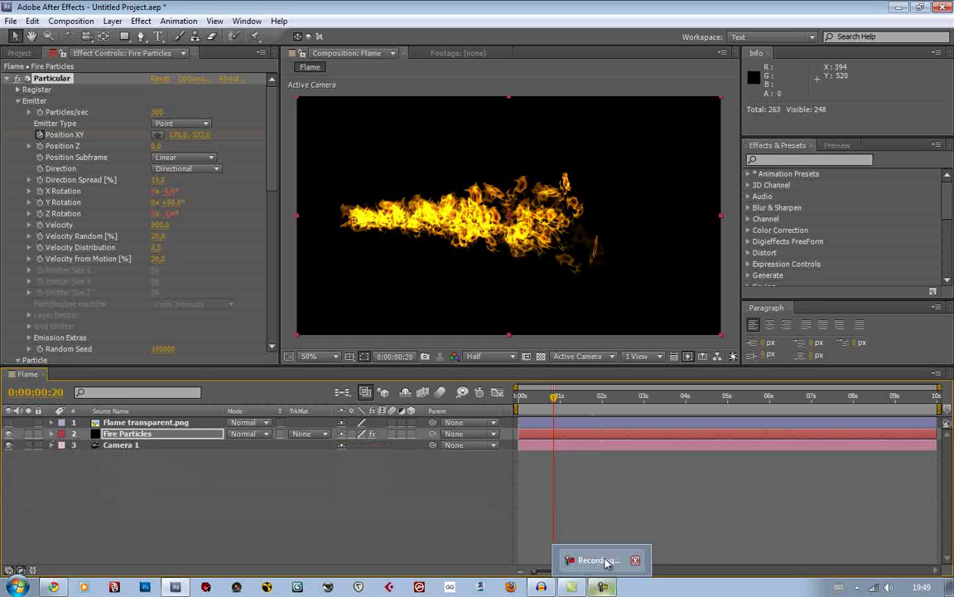
{"action": "left_click", "coordinate": [604, 562]}
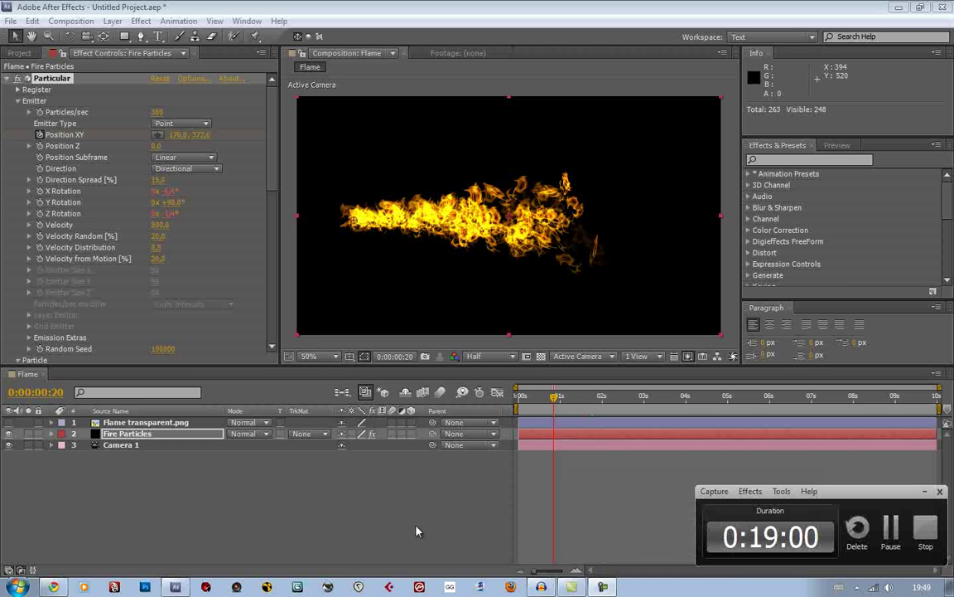
{"action": "left_click", "coordinate": [422, 479]}
{"action": "left_click", "coordinate": [560, 399]}
{"action": "mouse_move", "coordinate": [561, 400]}
{"action": "left_mouse_down"}
{"action": "mouse_move", "coordinate": [573, 399]}
{"action": "mouse_move", "coordinate": [557, 401]}
{"action": "left_mouse_up"}
{"action": "left_click", "coordinate": [925, 492]}
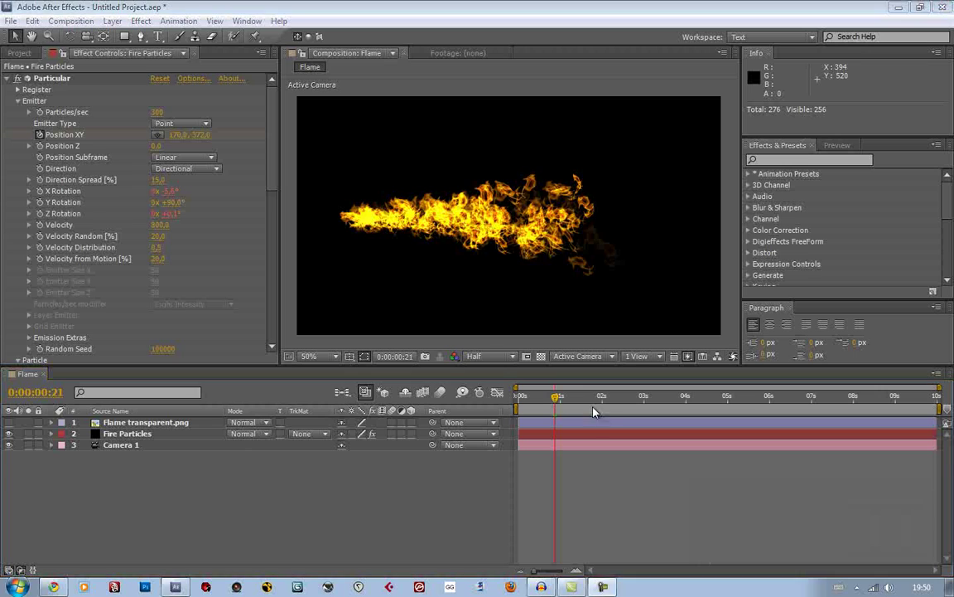
Step: Review the animated flame between about 0,5 and 1,3 seconds and set the emitter's Particles/sec to 400
{"action": "left_click_drag", "start_coordinate": [615, 399], "coordinate": [542, 398]}
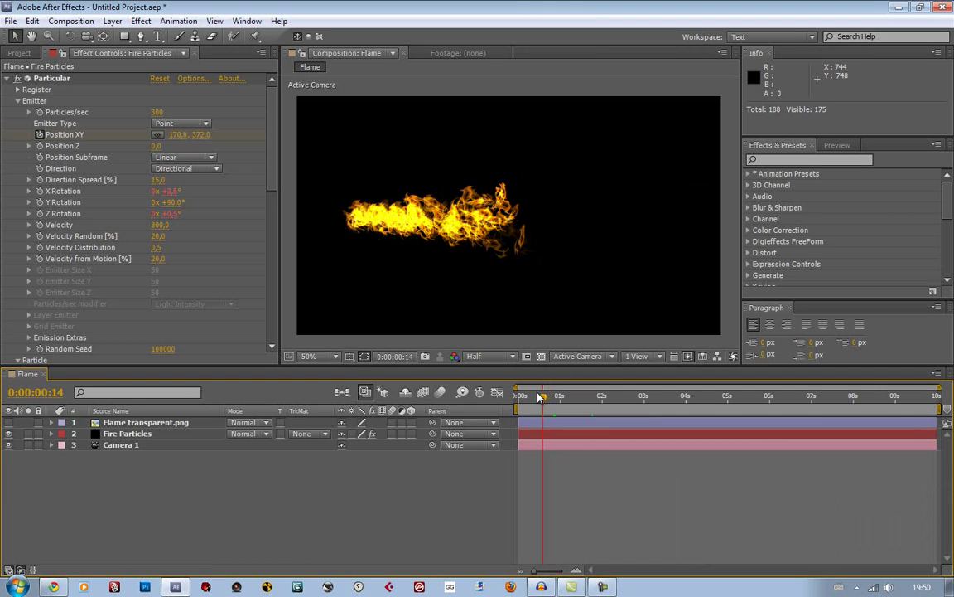
{"action": "left_click_drag", "start_coordinate": [543, 398], "coordinate": [574, 414]}
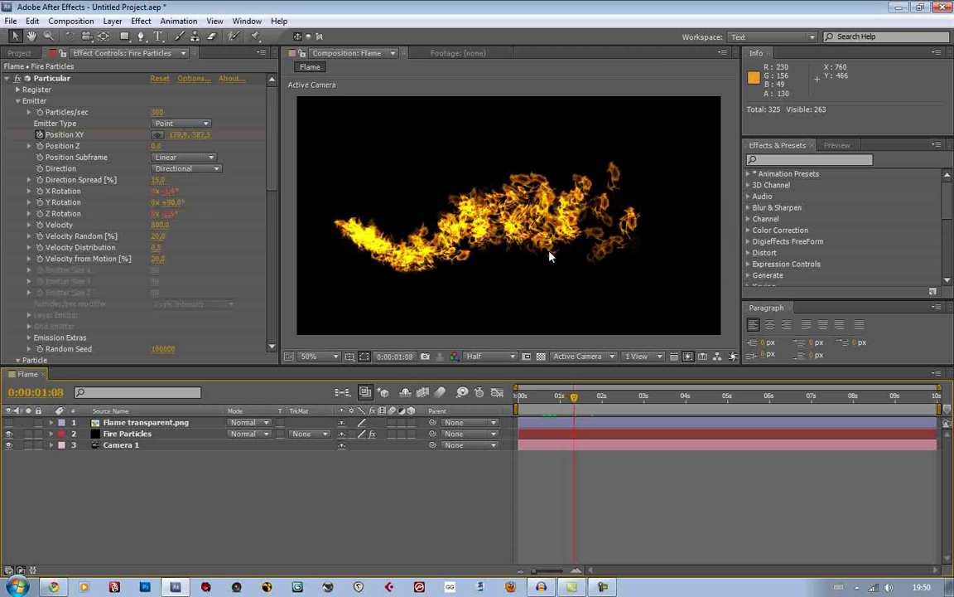
{"action": "scroll", "coordinate": [550, 257], "scroll_direction": "down", "scroll_amount": 2}
{"action": "left_click", "coordinate": [157, 112]}
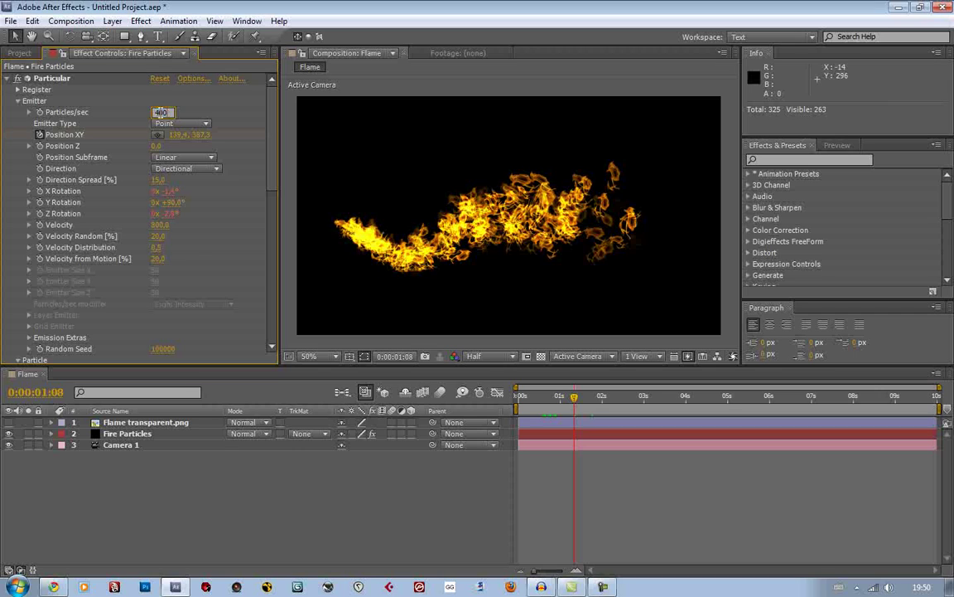
{"action": "key", "text": "Return"}
{"action": "left_click", "coordinate": [571, 435]}
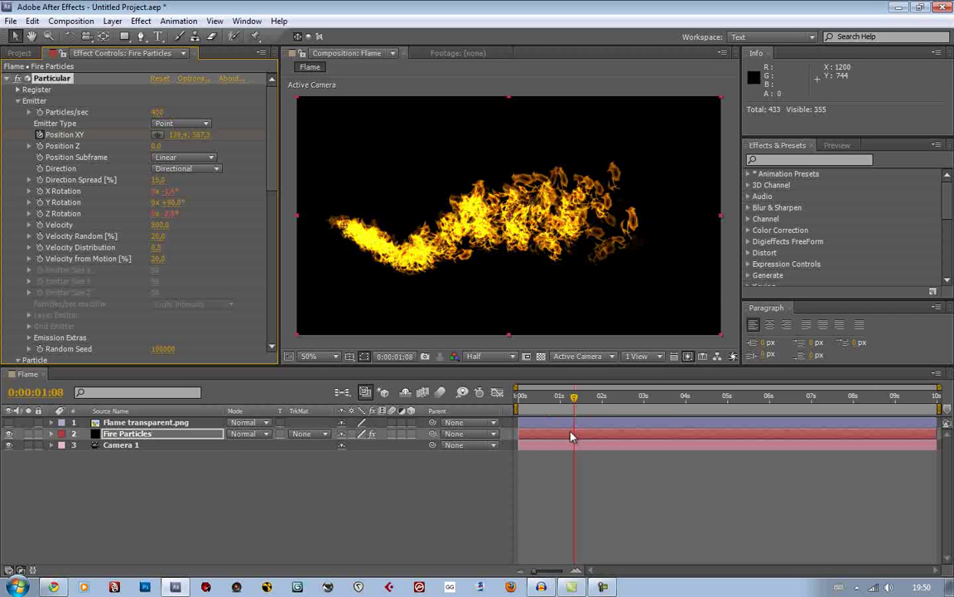
{"action": "left_click_drag", "start_coordinate": [580, 403], "coordinate": [562, 416]}
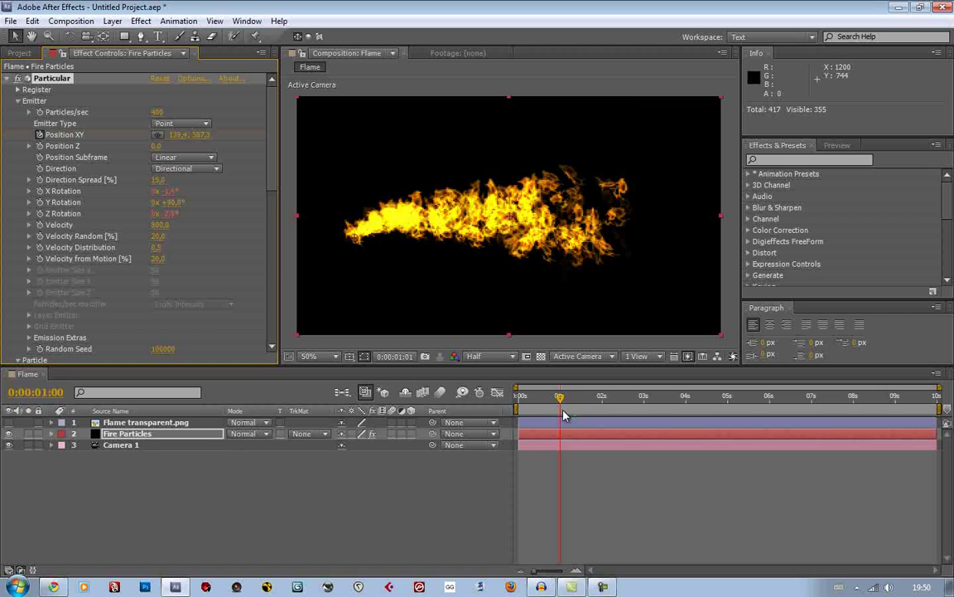
Step: Collapse the Emitter and Particle settings and reveal the Turbulence Field parameters in the Air section of Physics
{"action": "left_click", "coordinate": [18, 101]}
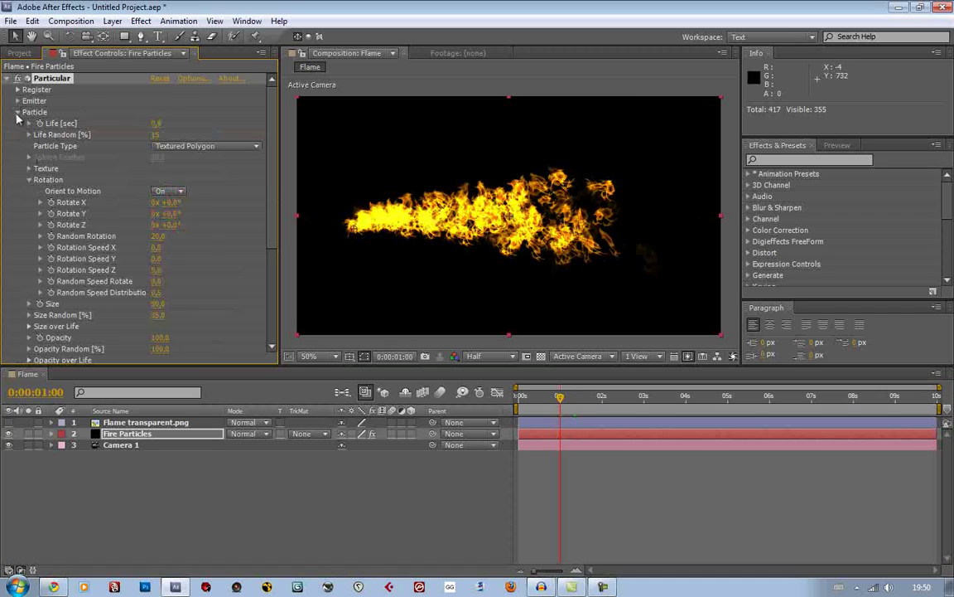
{"action": "left_click", "coordinate": [17, 113]}
{"action": "left_click", "coordinate": [17, 136]}
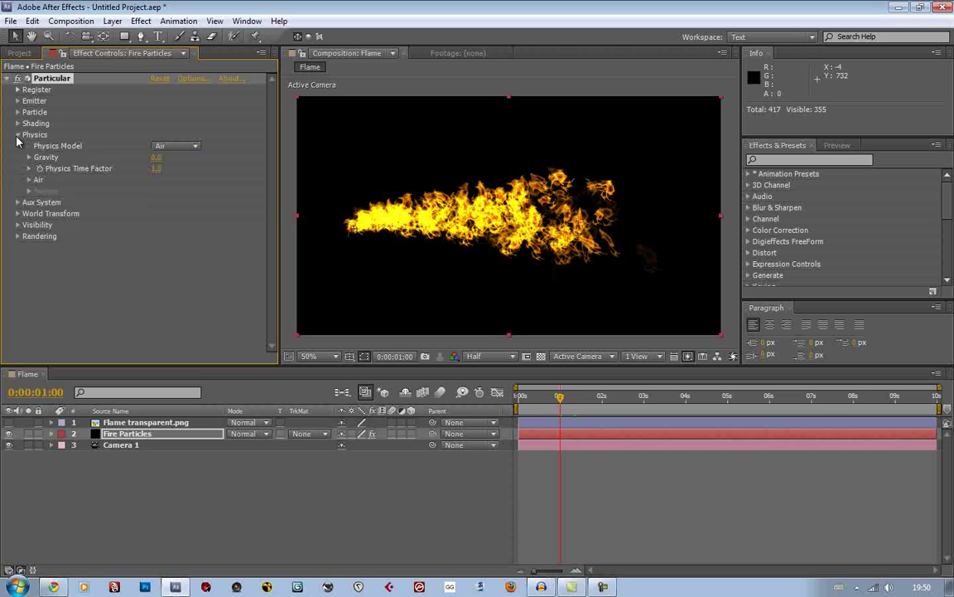
{"action": "left_click", "coordinate": [17, 136]}
{"action": "left_click", "coordinate": [17, 146]}
{"action": "left_click", "coordinate": [18, 146]}
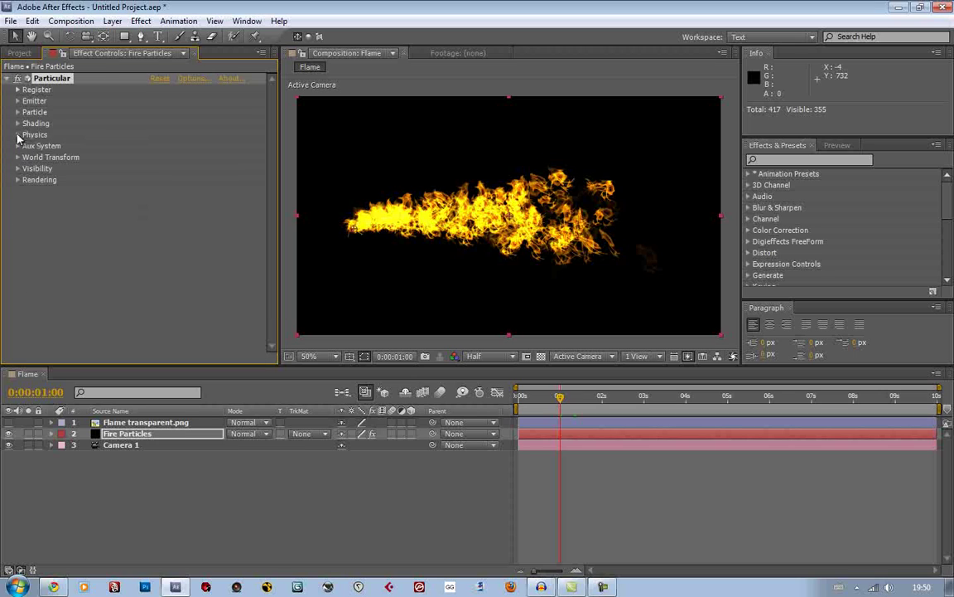
{"action": "left_click", "coordinate": [18, 135]}
{"action": "left_click", "coordinate": [30, 179]}
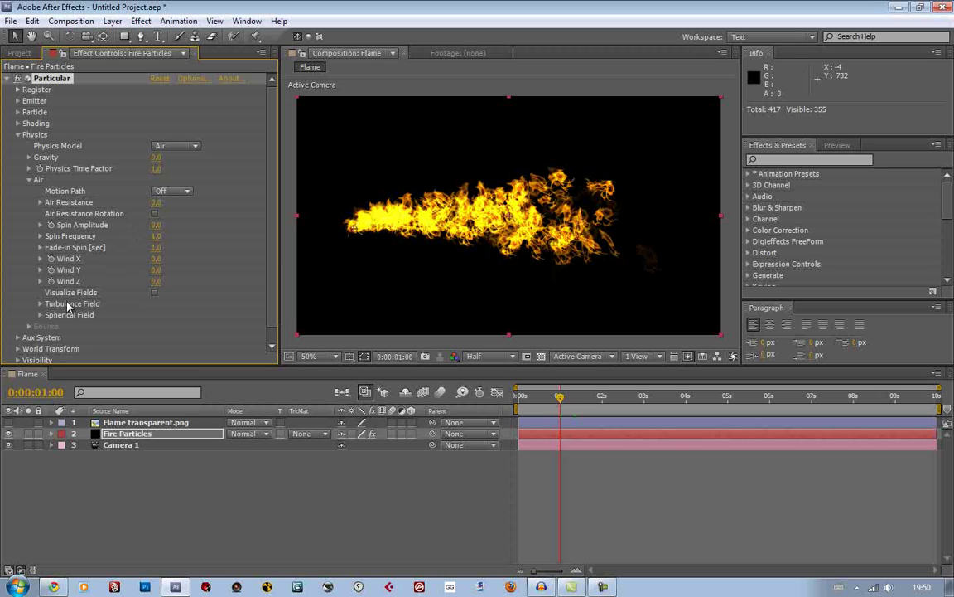
{"action": "scroll", "coordinate": [69, 313], "scroll_direction": "down", "scroll_amount": 1}
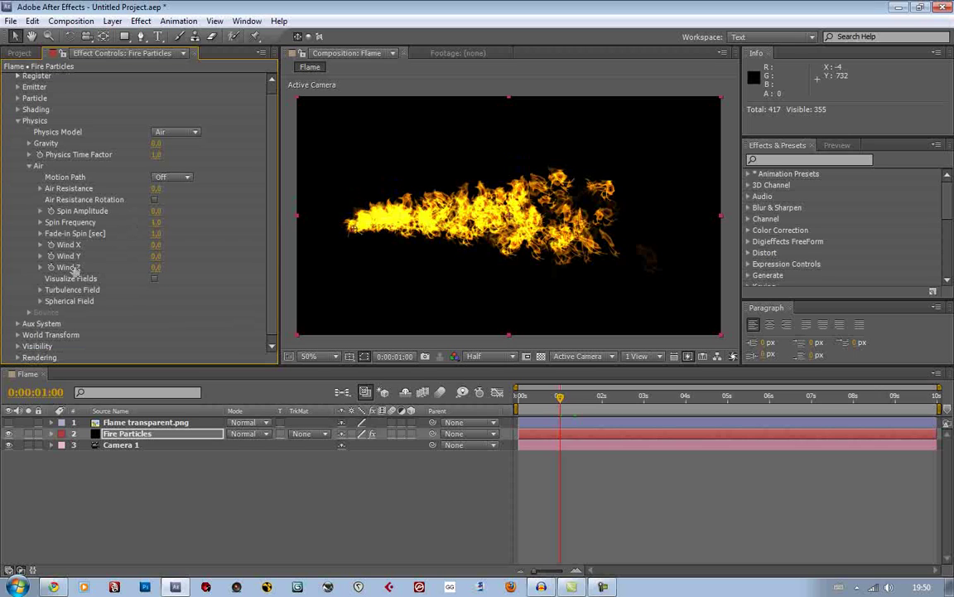
{"action": "left_click", "coordinate": [40, 290]}
{"action": "scroll", "coordinate": [187, 302], "scroll_direction": "down", "scroll_amount": 5}
{"action": "scroll", "coordinate": [202, 278], "scroll_direction": "down", "scroll_amount": 1}
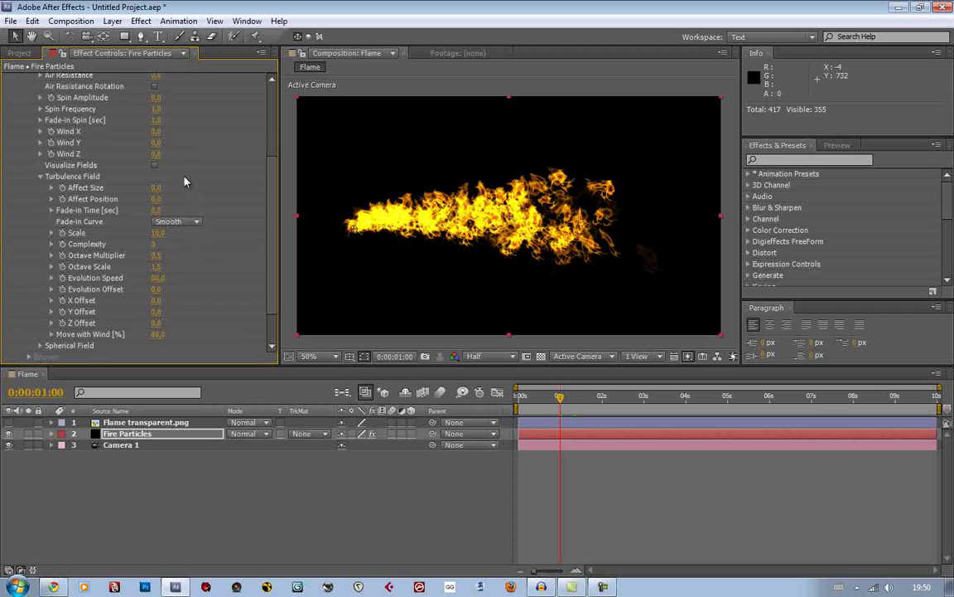
Step: Set the turbulence field's Affect Size to 90 and Affect Position to 40, and briefly preview the flame
{"action": "left_click_drag", "start_coordinate": [156, 187], "coordinate": [223, 187]}
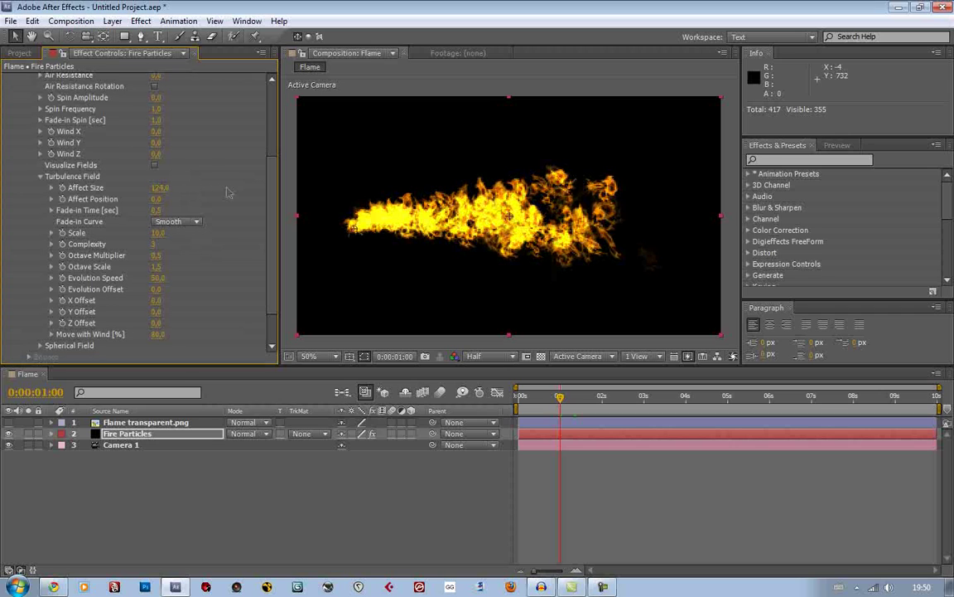
{"action": "left_click", "coordinate": [160, 187]}
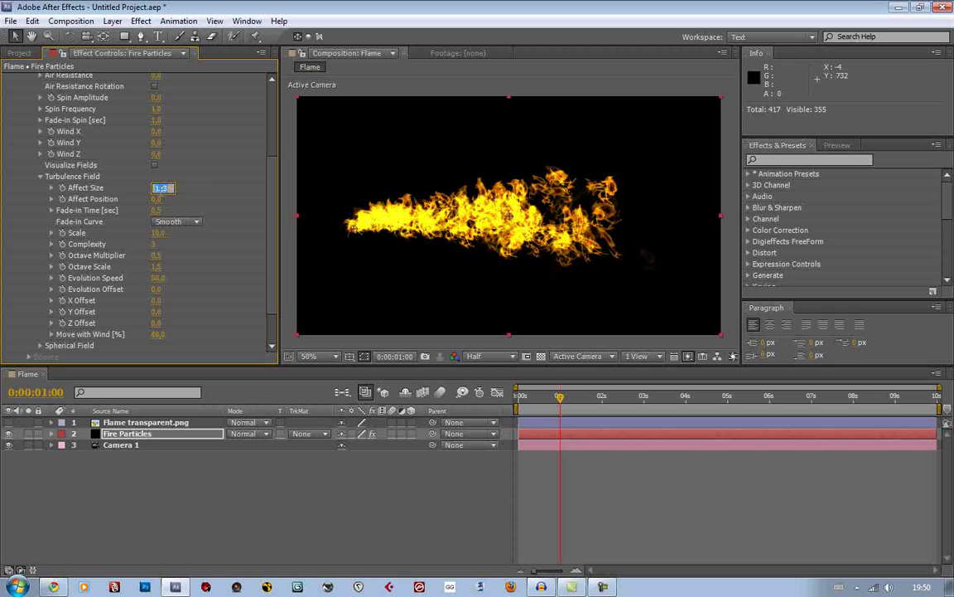
{"action": "key", "text": "Return"}
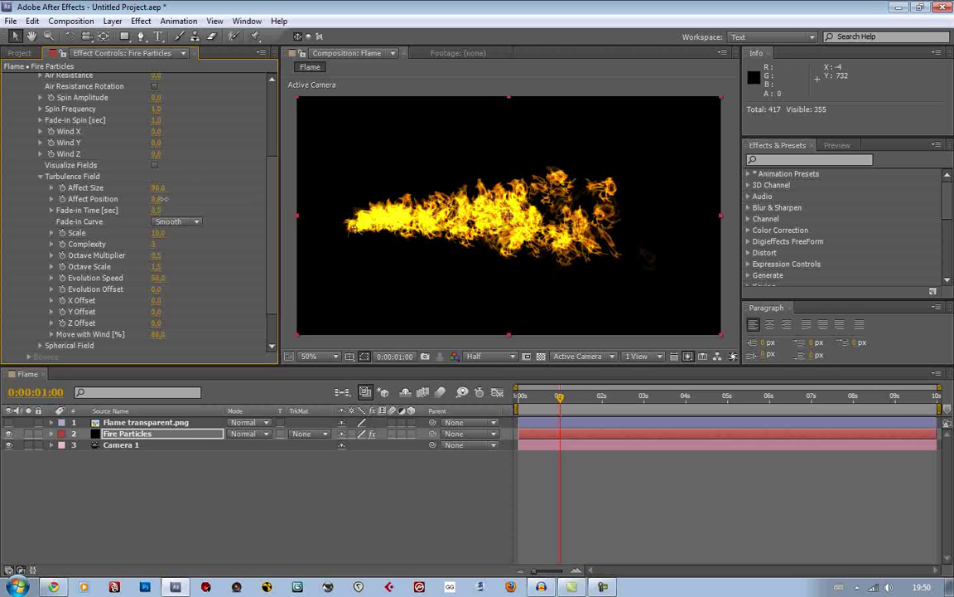
{"action": "left_click_drag", "start_coordinate": [163, 199], "coordinate": [203, 199]}
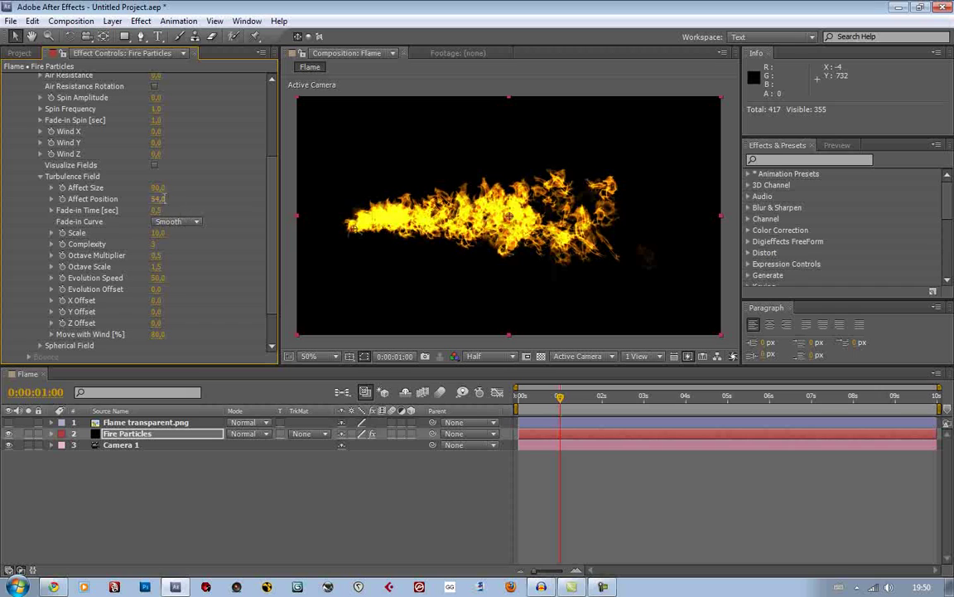
{"action": "left_click", "coordinate": [157, 199]}
{"action": "type", "text": "40"}
{"action": "key", "text": "Return"}
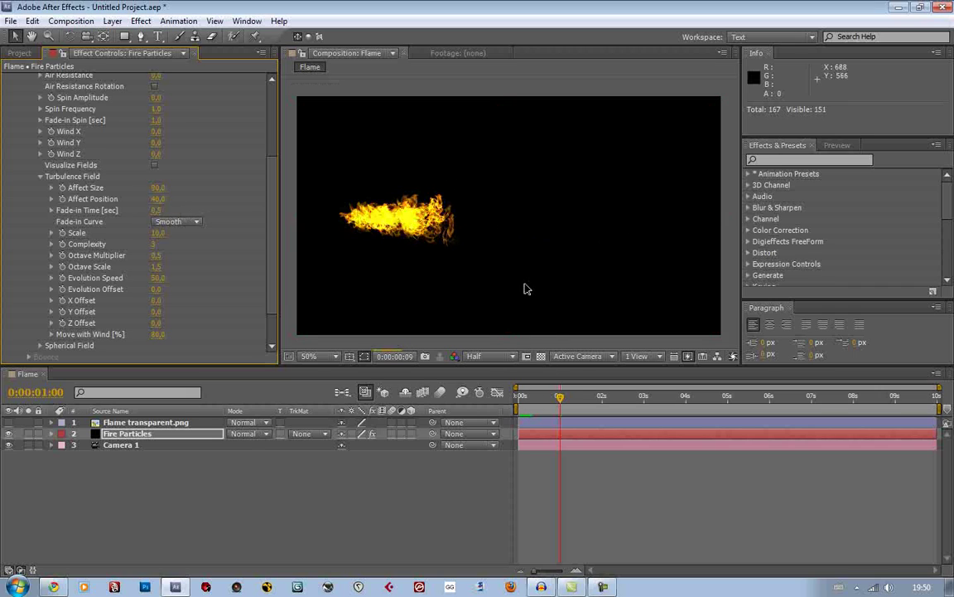
{"action": "left_click", "coordinate": [157, 306]}
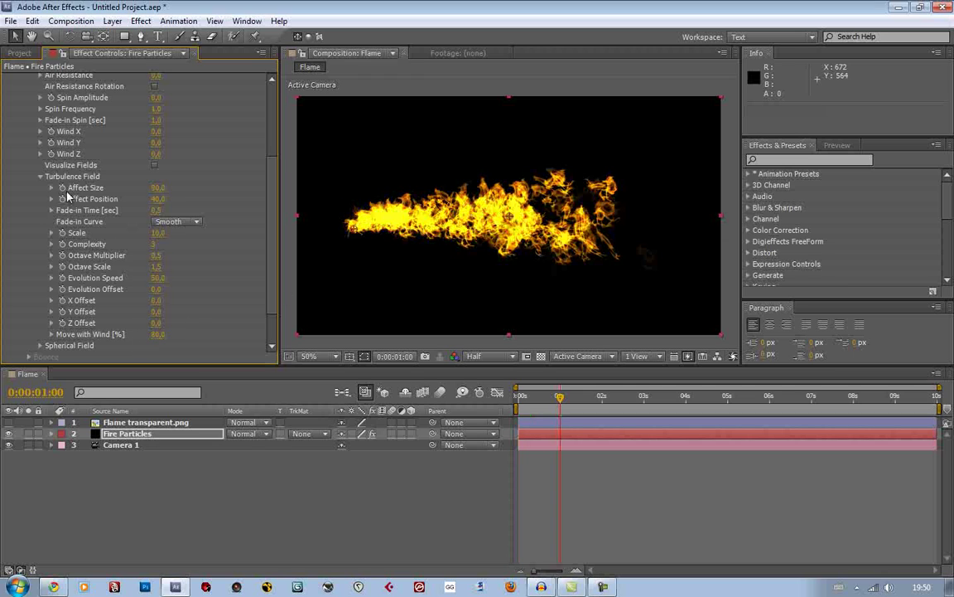
Step: Turn on Visualize Fields and raise the turbulence field's Affect Size to 123, checking the flame up close
{"action": "left_click", "coordinate": [155, 164]}
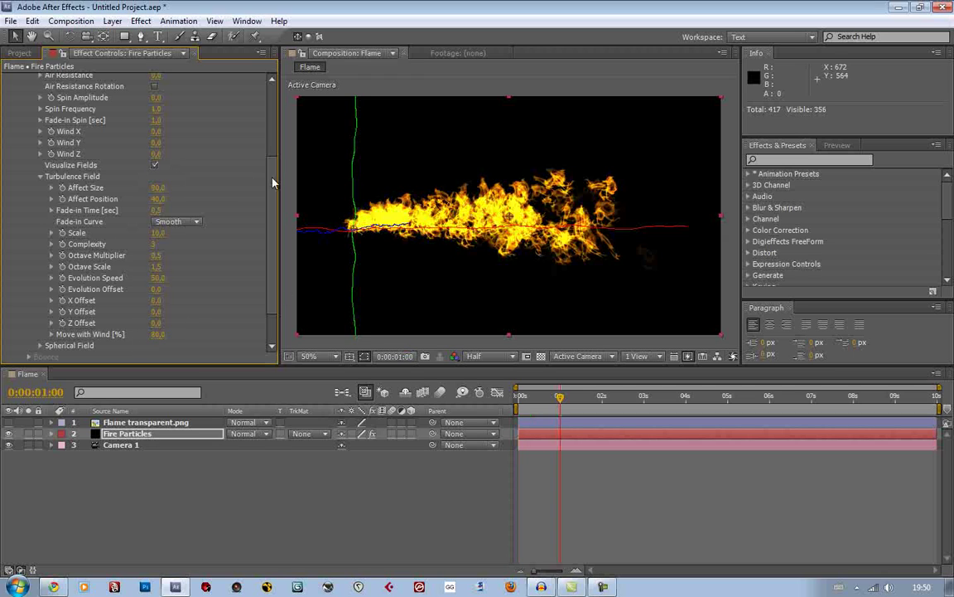
{"action": "left_click_drag", "start_coordinate": [452, 204], "coordinate": [512, 213]}
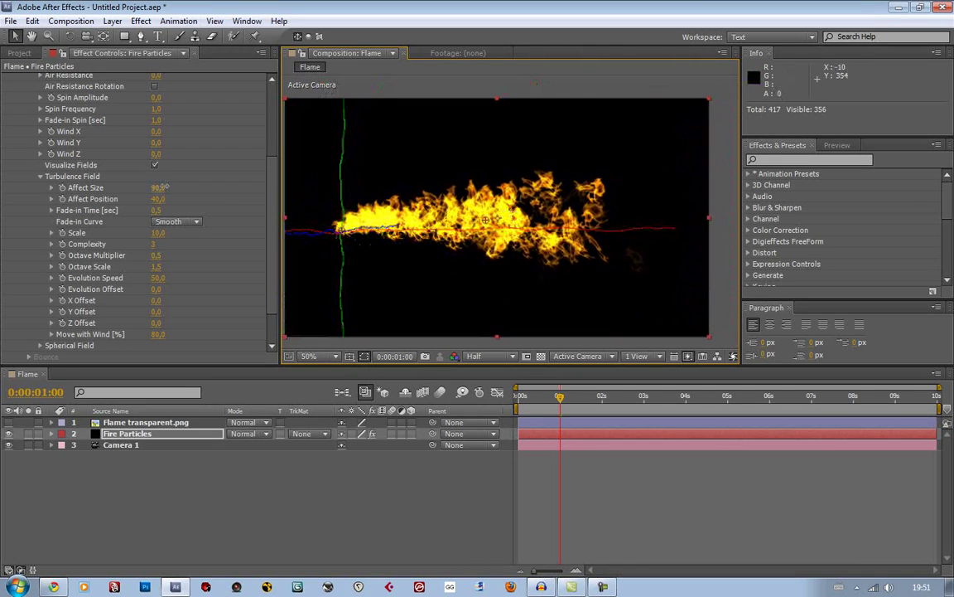
{"action": "left_click_drag", "start_coordinate": [165, 187], "coordinate": [313, 194]}
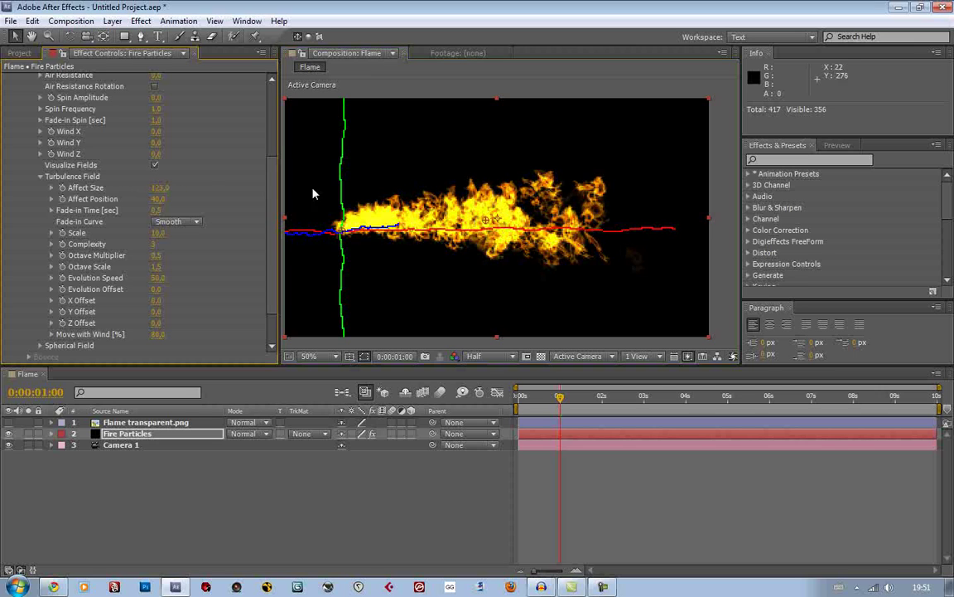
{"action": "scroll", "coordinate": [488, 217], "scroll_direction": "up", "scroll_amount": 2}
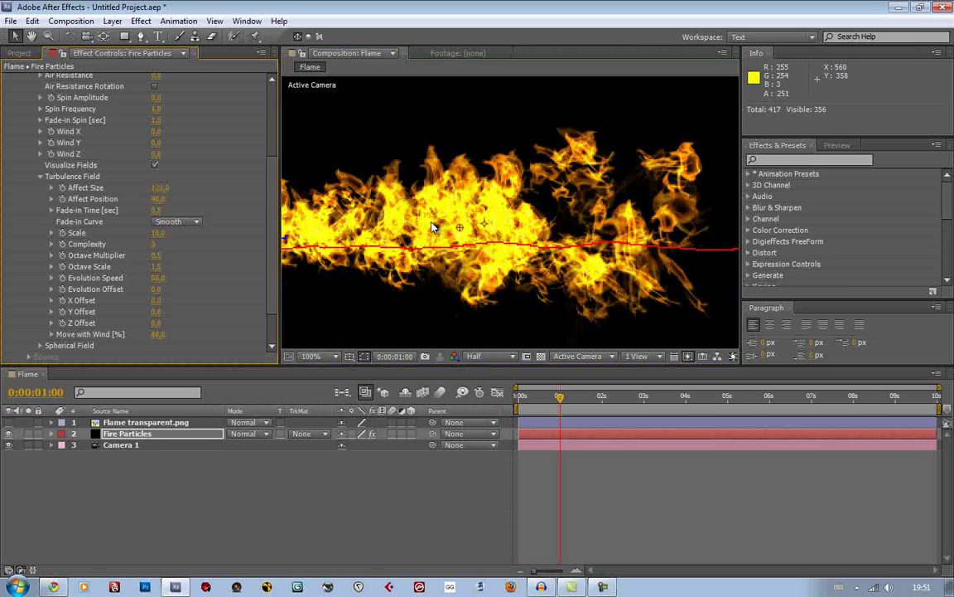
{"action": "scroll", "coordinate": [389, 232], "scroll_direction": "left", "scroll_amount": 3}
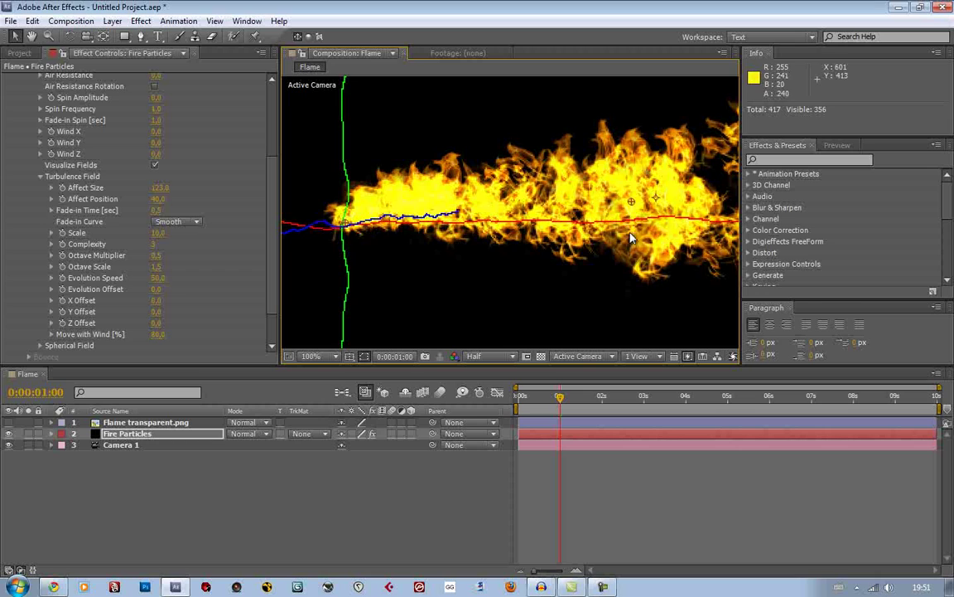
{"action": "scroll", "coordinate": [371, 229], "scroll_direction": "down", "scroll_amount": 2}
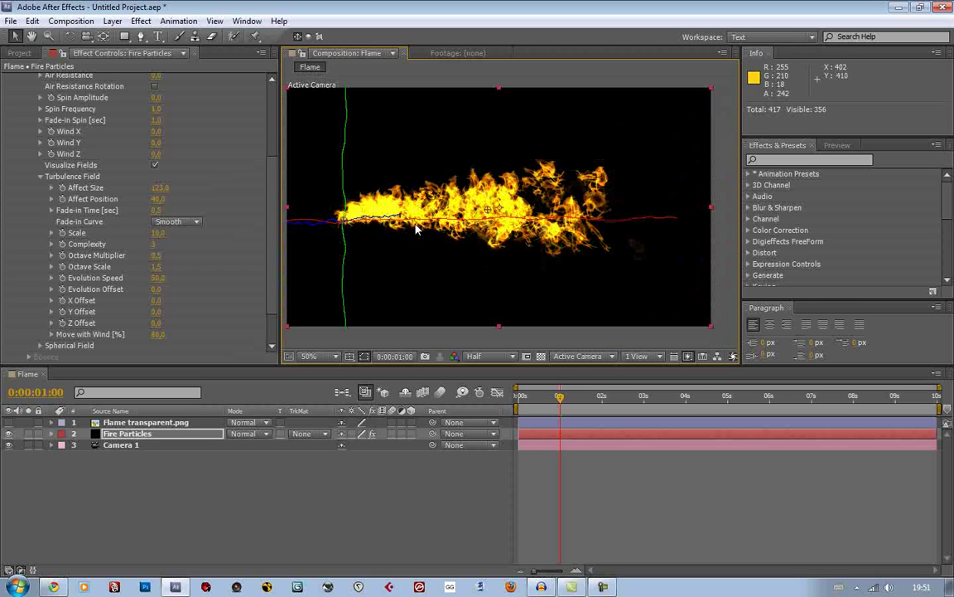
Step: Turn off Visualize Fields and collapse the Turbulence Field and Physics settings
{"action": "left_click", "coordinate": [41, 178]}
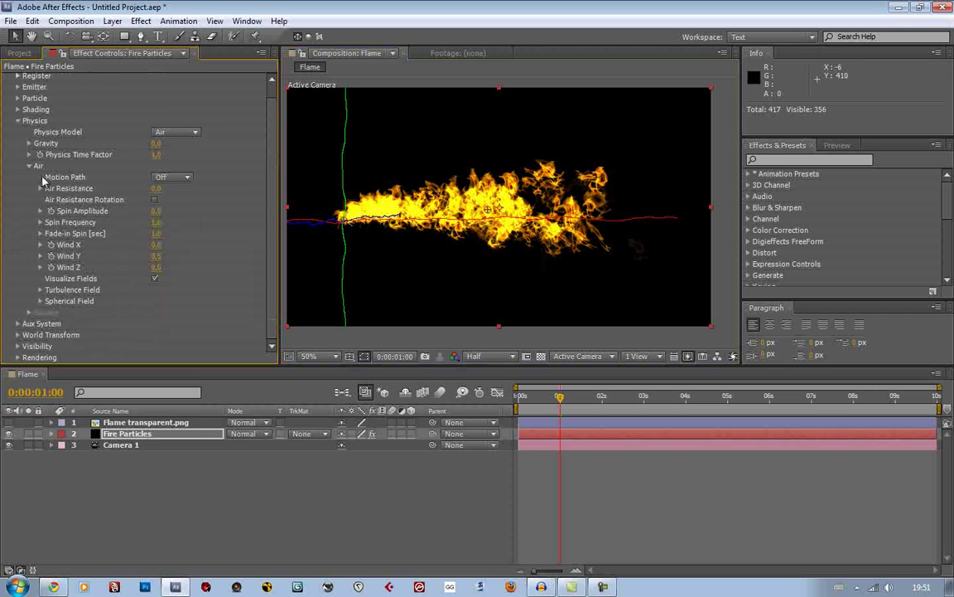
{"action": "scroll", "coordinate": [53, 171], "scroll_direction": "up", "scroll_amount": 2}
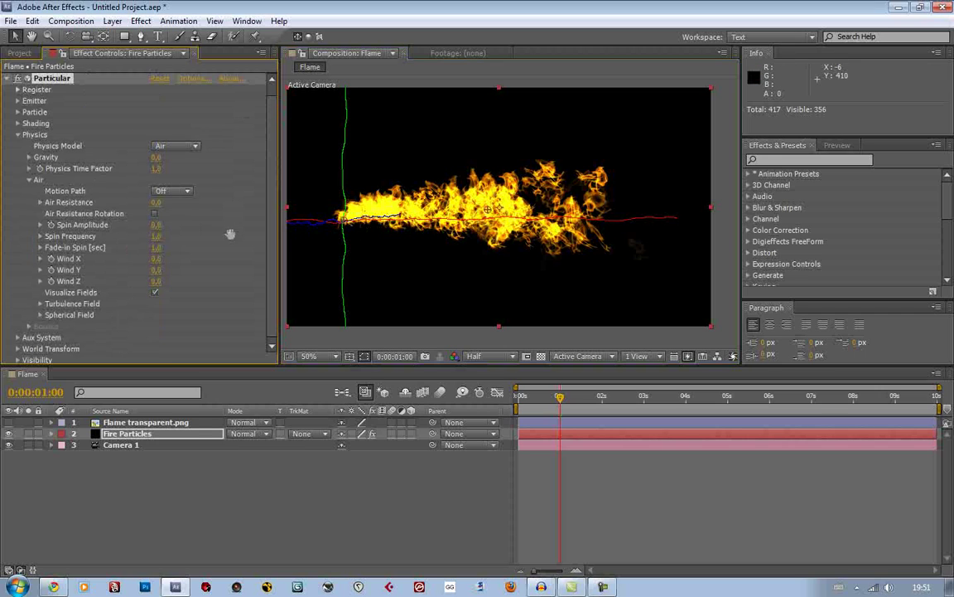
{"action": "left_click", "coordinate": [156, 293]}
{"action": "left_click", "coordinate": [18, 134]}
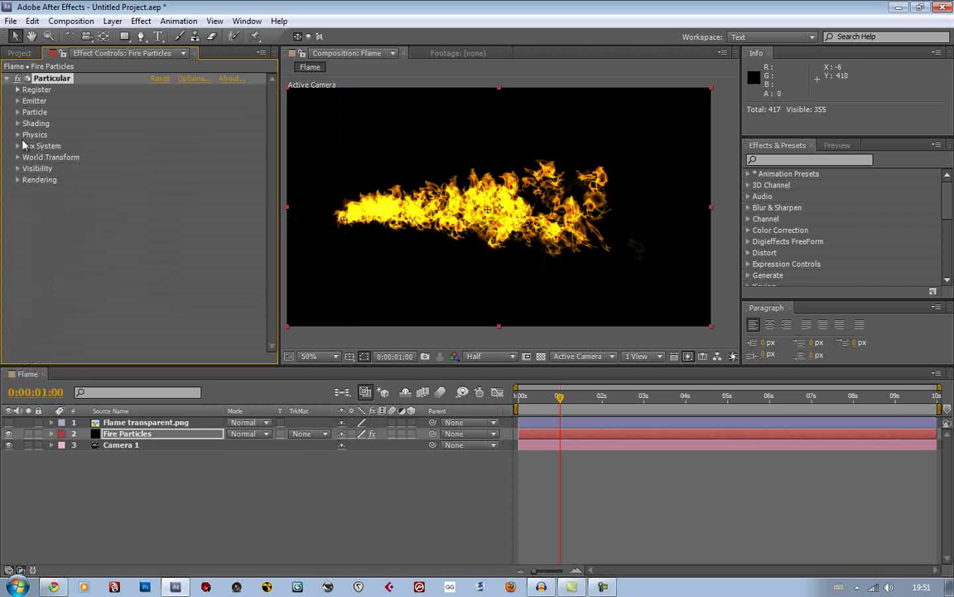
Step: Play a RAM preview of roughly the first second and a half of the flame animation
{"action": "key", "text": "KP_0"}
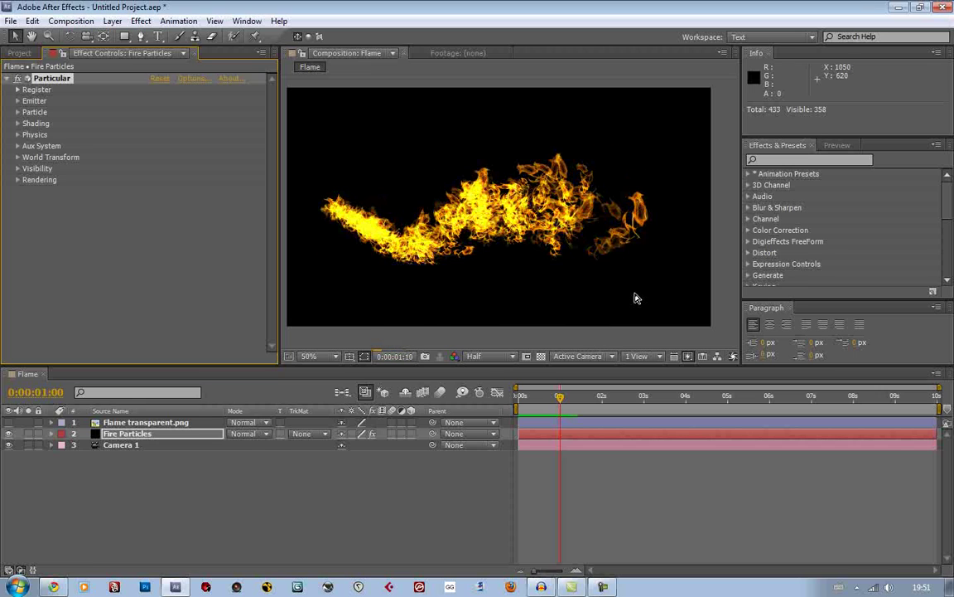
{"action": "key", "text": "space"}
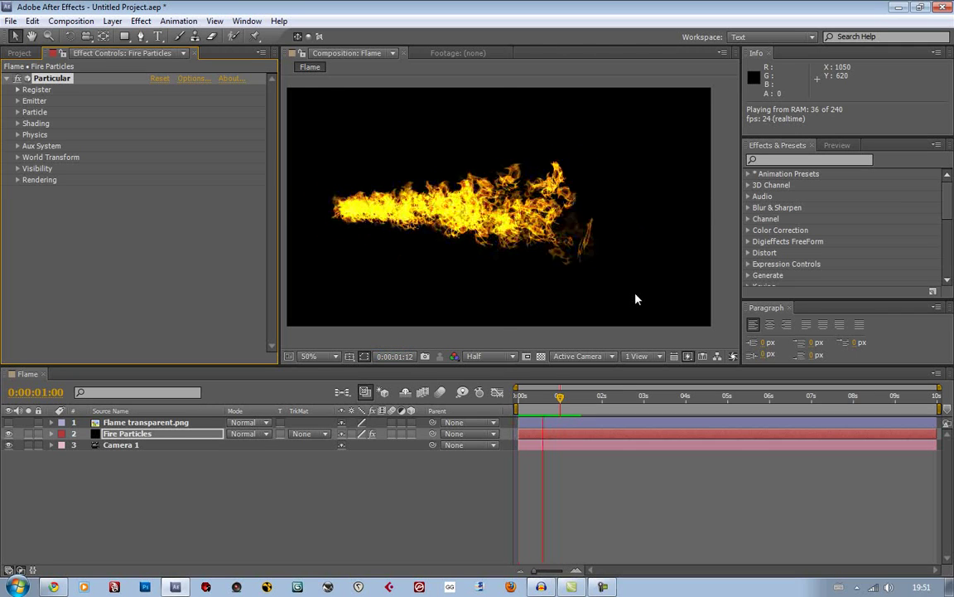
{"action": "key", "text": "space"}
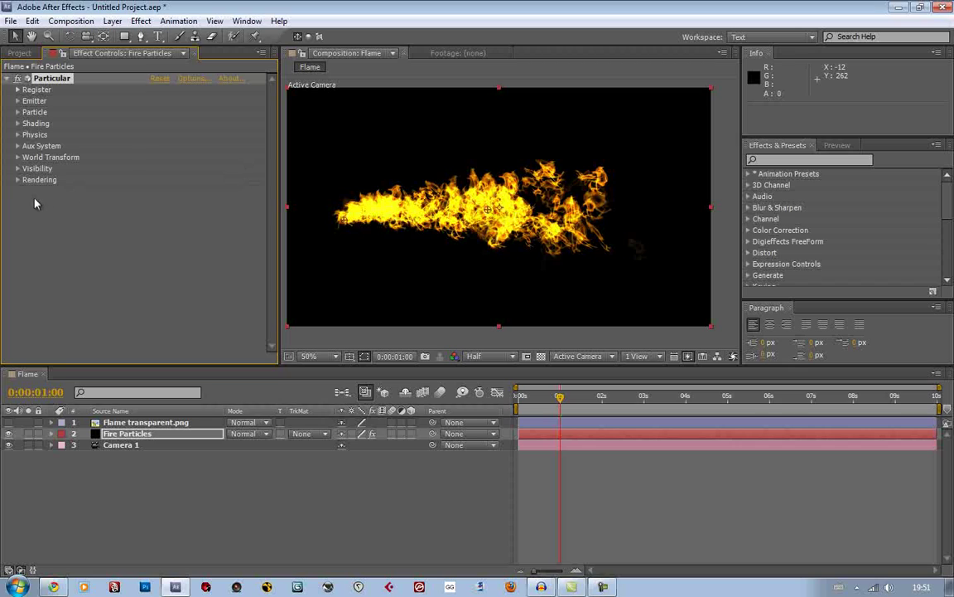
Step: Set Motion Blur to On in Particular's Rendering settings and inspect the flame up close at 0:00:01:00
{"action": "left_click", "coordinate": [18, 180]}
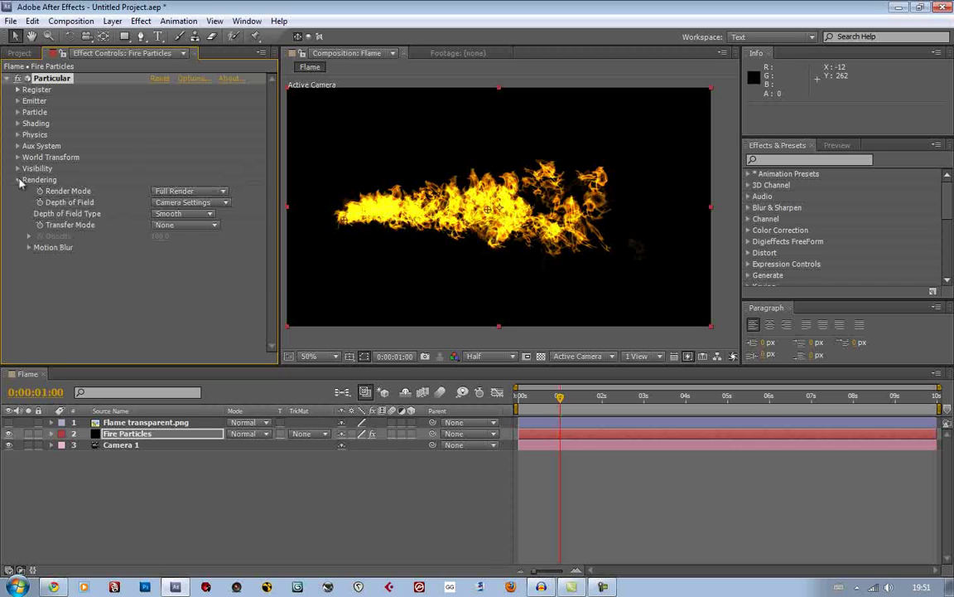
{"action": "left_click", "coordinate": [29, 248]}
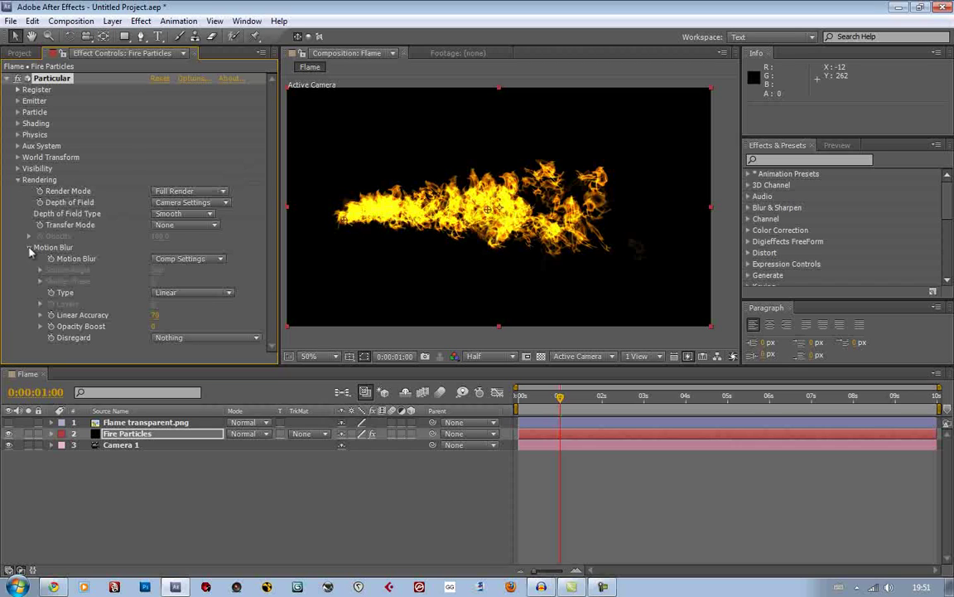
{"action": "left_click", "coordinate": [179, 259]}
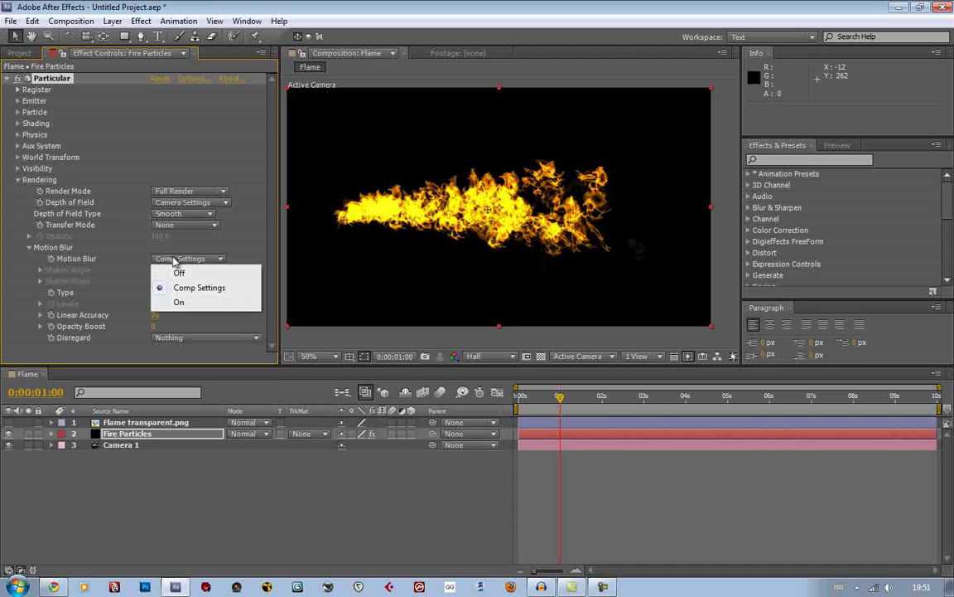
{"action": "left_click", "coordinate": [180, 303]}
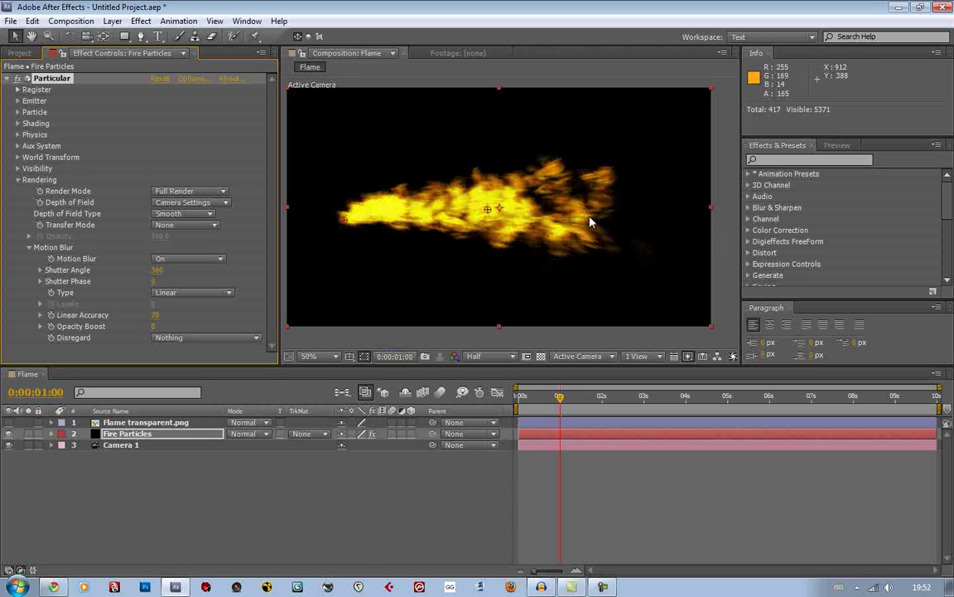
{"action": "scroll", "coordinate": [505, 211], "scroll_direction": "up", "scroll_amount": 1}
{"action": "left_click_drag", "start_coordinate": [507, 172], "coordinate": [426, 198]}
{"action": "scroll", "coordinate": [495, 196], "scroll_direction": "down", "scroll_amount": 2}
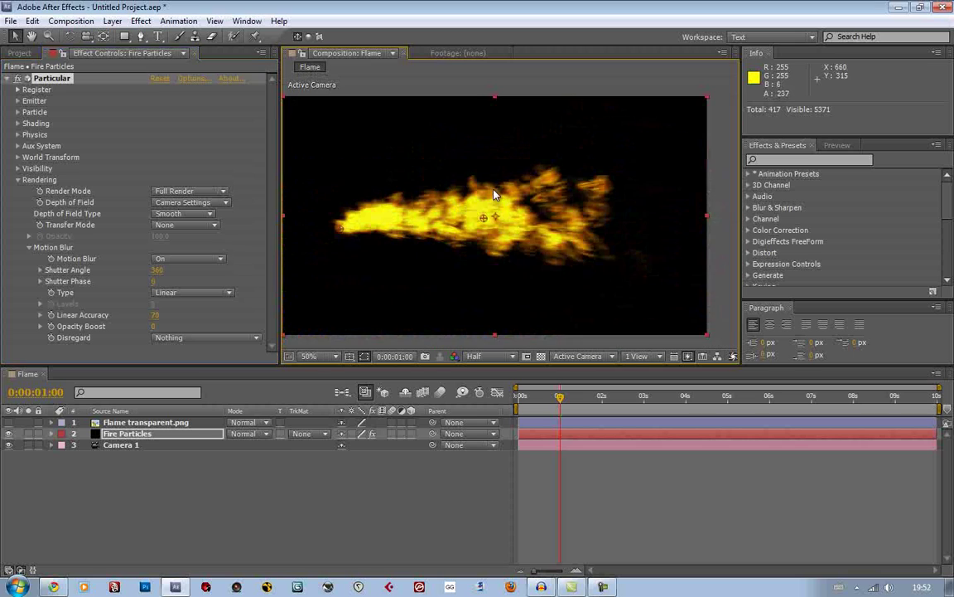
Step: Examine the motion-blurred flame at 0:00:01:19 and, zoomed in, at 0:00:00:17
{"action": "left_click", "coordinate": [593, 401]}
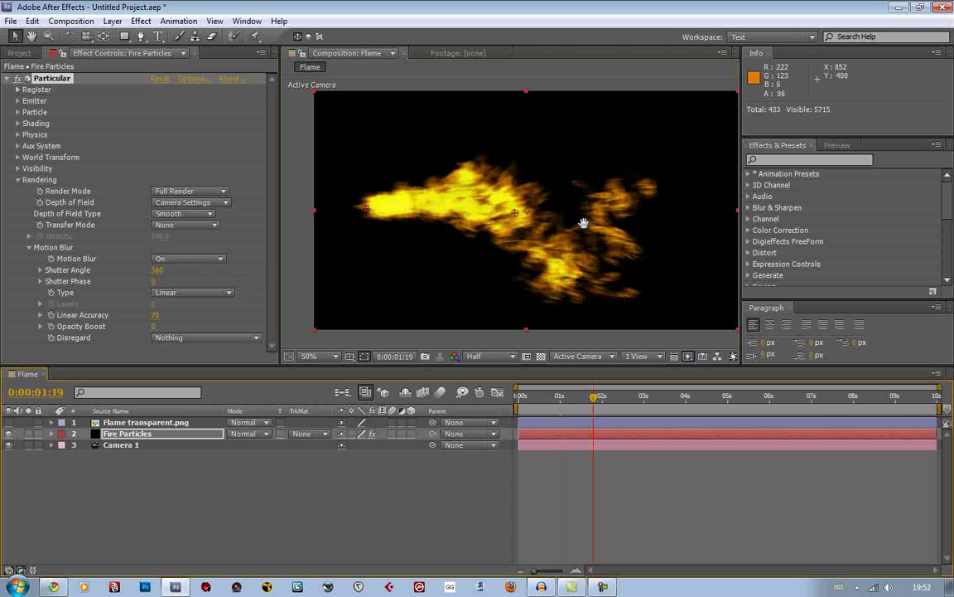
{"action": "left_click_drag", "start_coordinate": [581, 221], "coordinate": [557, 237]}
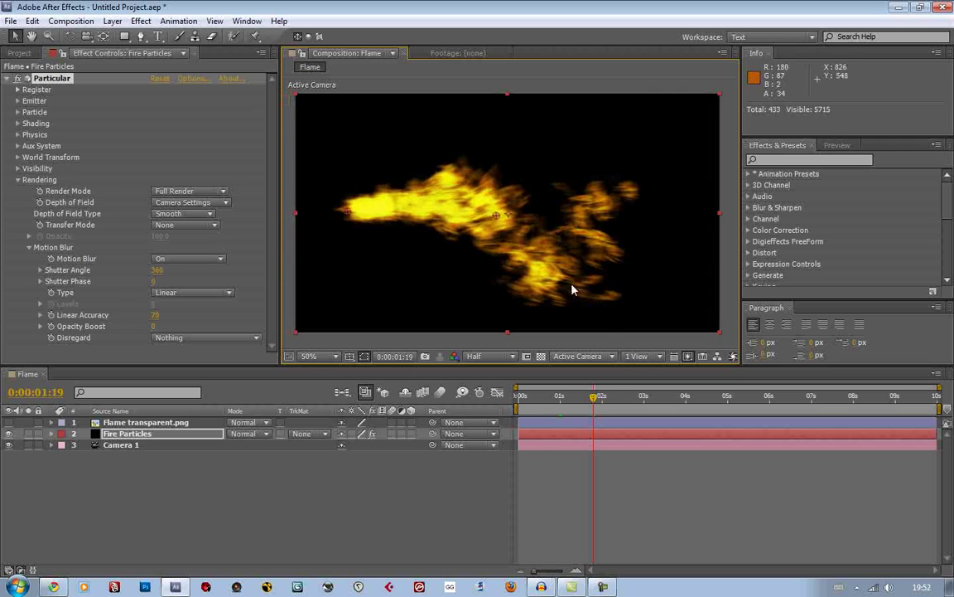
{"action": "left_click", "coordinate": [550, 399]}
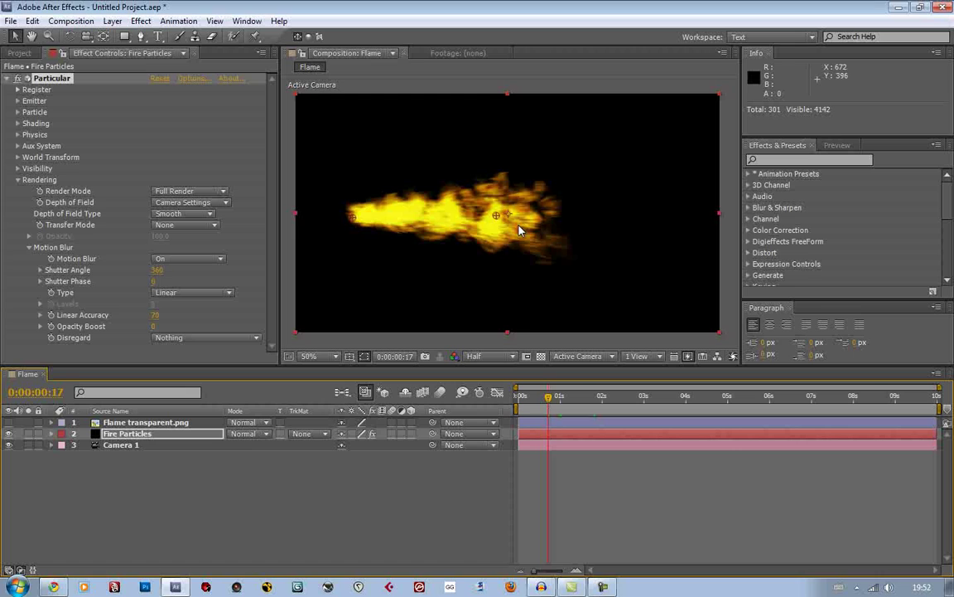
{"action": "scroll", "coordinate": [518, 224], "scroll_direction": "up", "scroll_amount": 2}
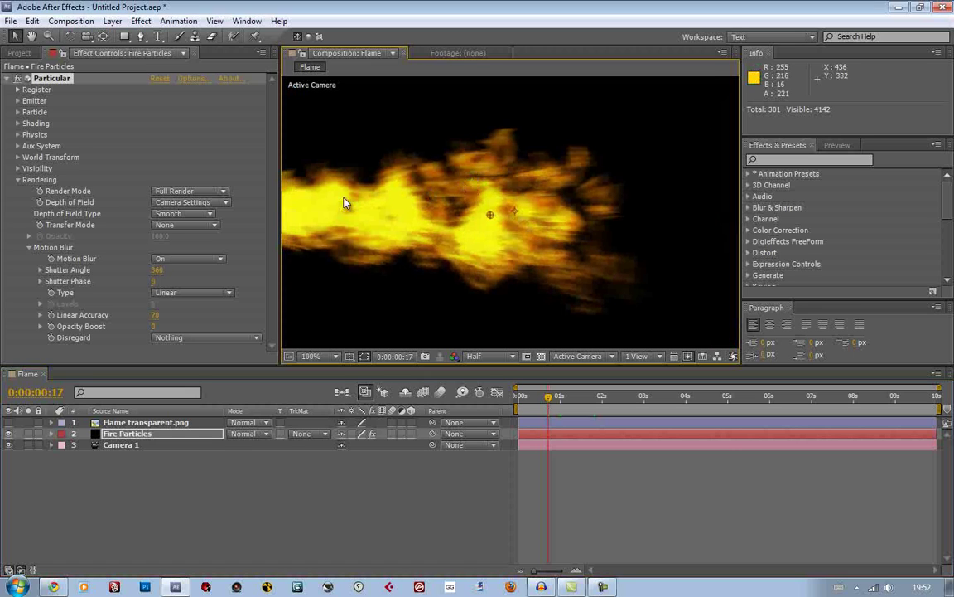
Step: Set Motion Blur to Off and compare the flame detail up close
{"action": "left_click", "coordinate": [189, 259]}
{"action": "left_click", "coordinate": [158, 272]}
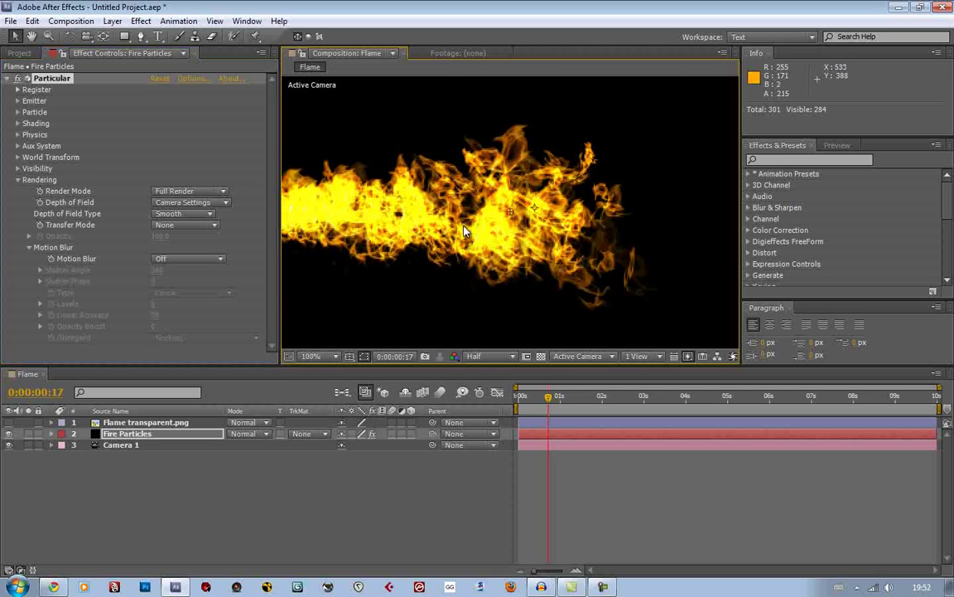
{"action": "scroll", "coordinate": [464, 232], "scroll_direction": "up", "scroll_amount": 1}
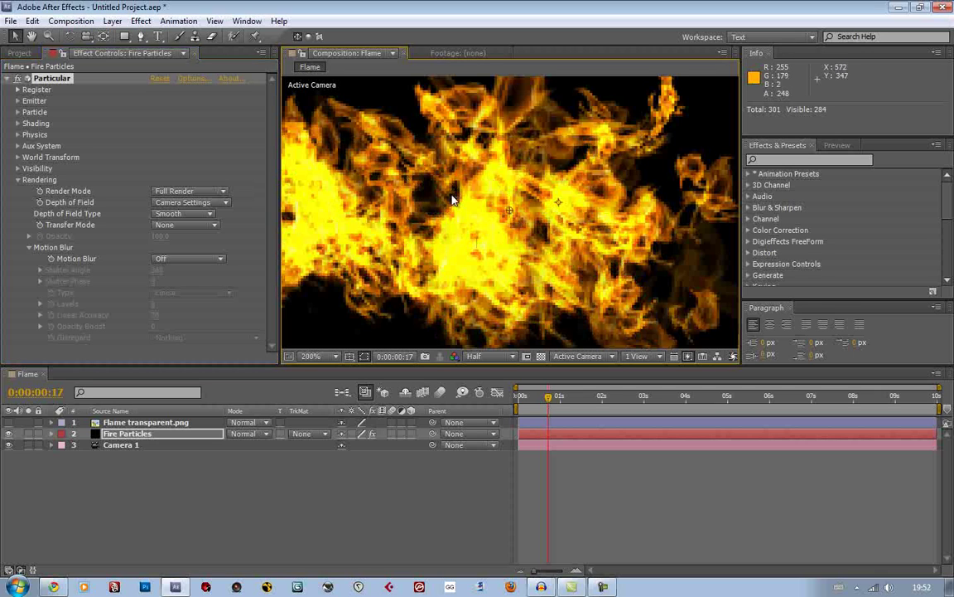
Step: Set Motion Blur back to On and check the flame both close up and in full view
{"action": "left_click", "coordinate": [195, 259]}
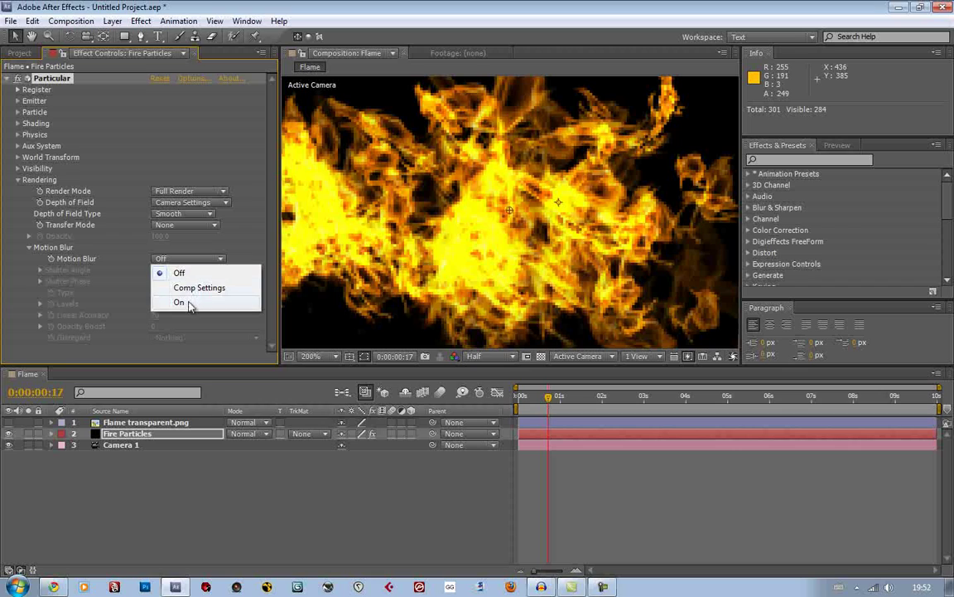
{"action": "left_click", "coordinate": [180, 302]}
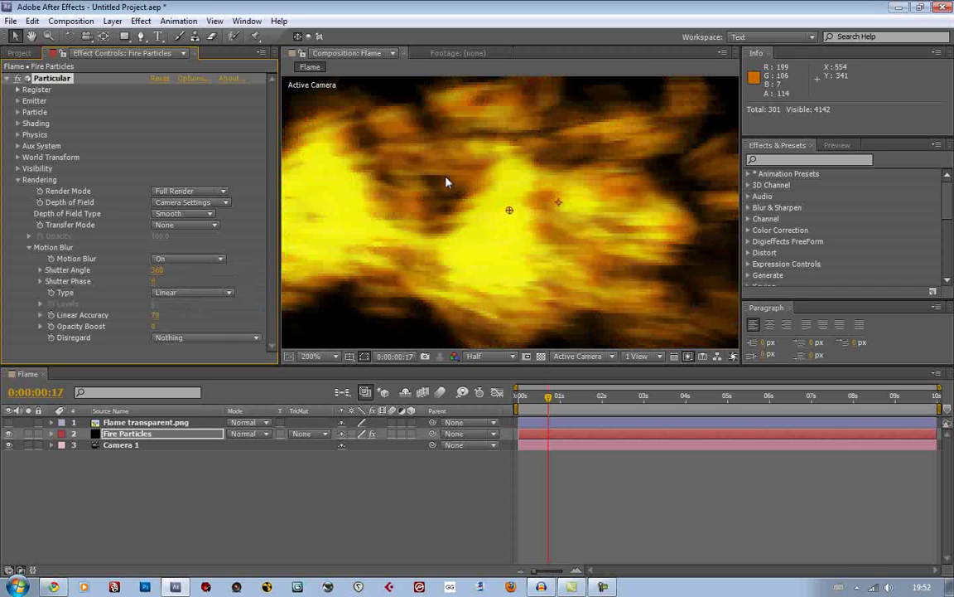
{"action": "scroll", "coordinate": [520, 257], "scroll_direction": "down", "scroll_amount": 2}
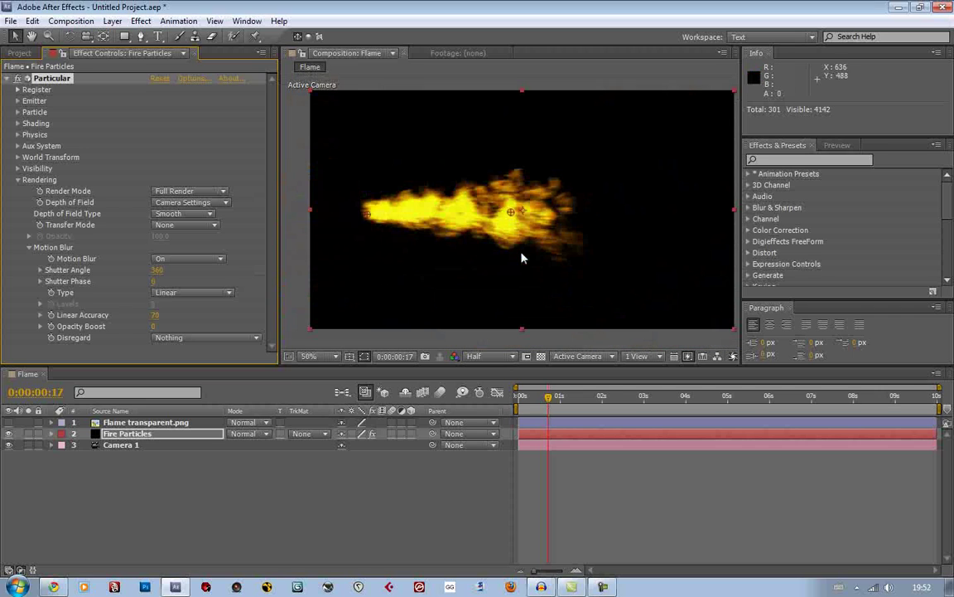
{"action": "scroll", "coordinate": [522, 258], "scroll_direction": "up", "scroll_amount": 1}
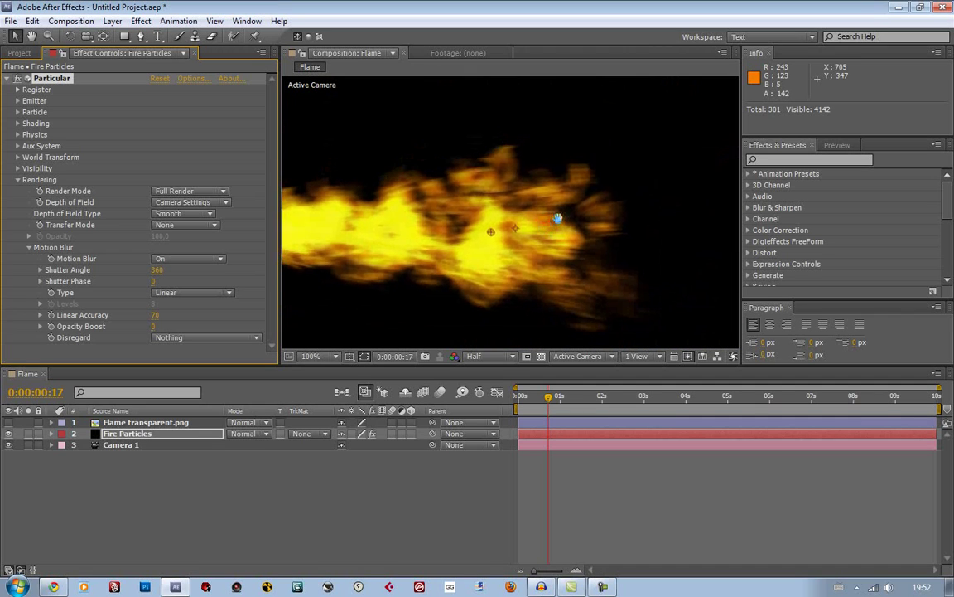
{"action": "scroll", "coordinate": [559, 211], "scroll_direction": "down", "scroll_amount": 2}
Step: Review the blurred flame at several times between 0:00:01:20 and 0:00:00:19
{"action": "key", "text": "space"}
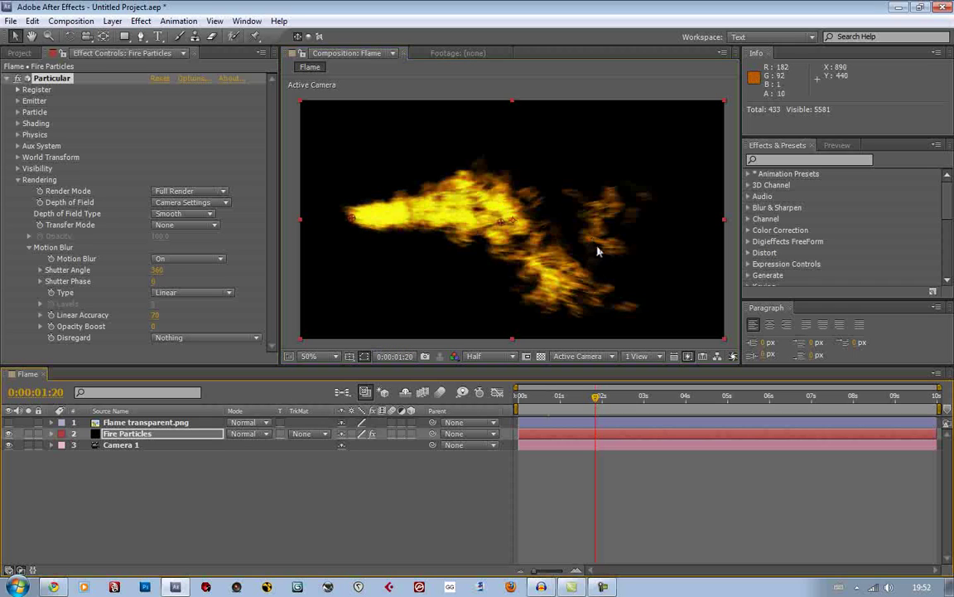
{"action": "left_click", "coordinate": [571, 402]}
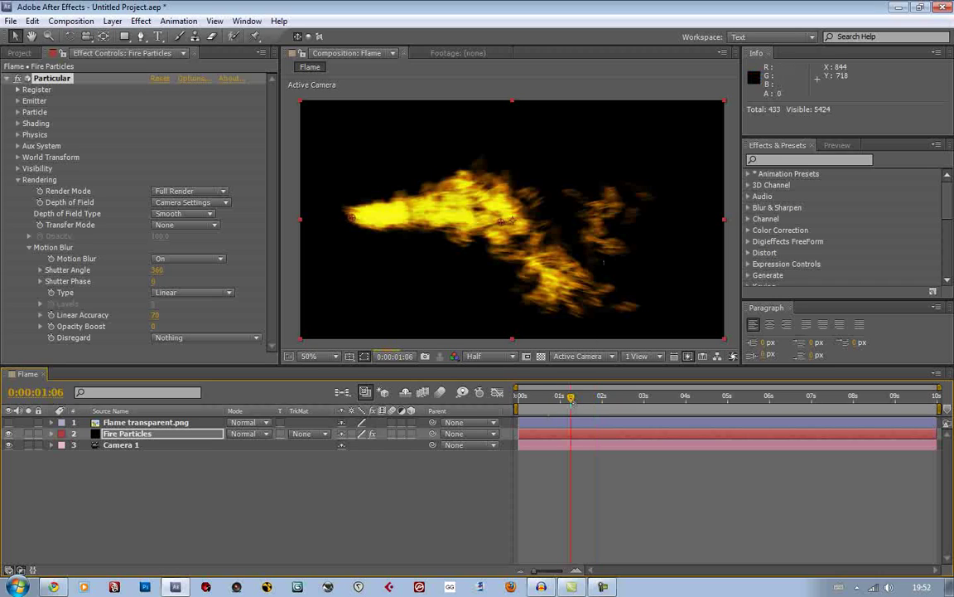
{"action": "left_click", "coordinate": [549, 399]}
{"action": "left_click_drag", "start_coordinate": [551, 400], "coordinate": [553, 398]}
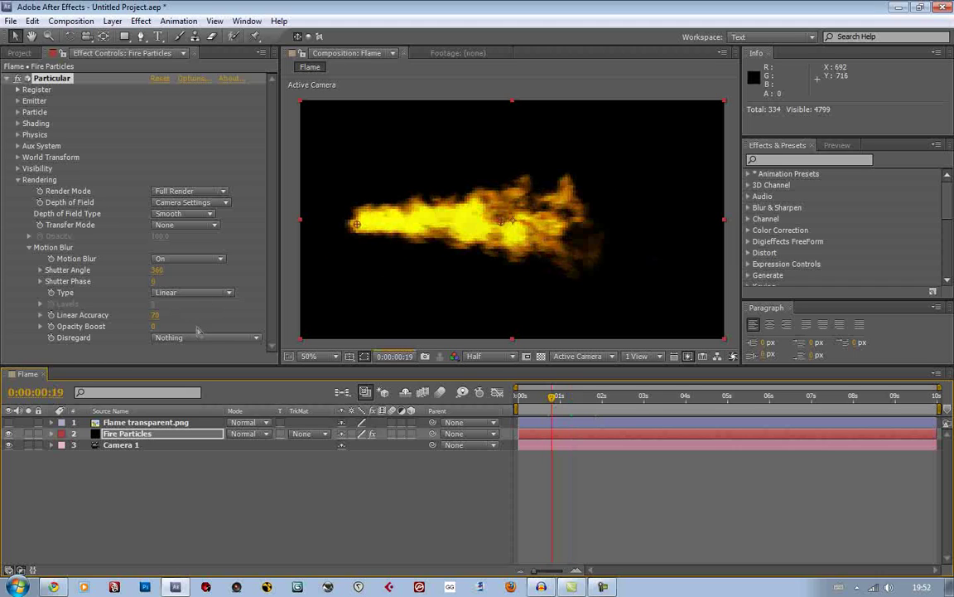
Step: Set Motion Blur to Off and collapse the Rendering settings
{"action": "left_click", "coordinate": [188, 263]}
{"action": "left_click", "coordinate": [192, 274]}
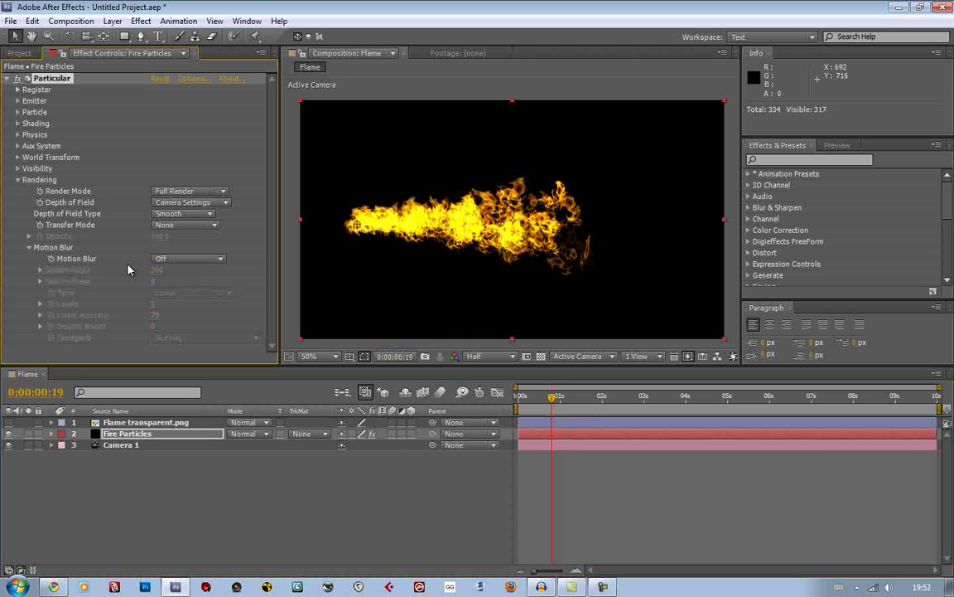
{"action": "left_click", "coordinate": [18, 179]}
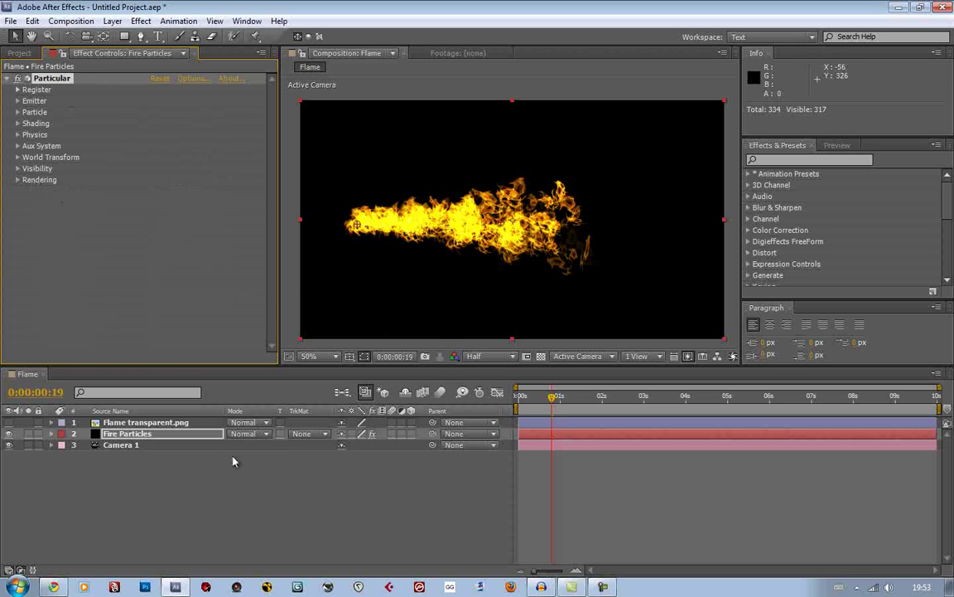
Step: Create a new black 1280 × 720 solid layer named Smoke Particles
{"action": "left_click", "coordinate": [252, 511]}
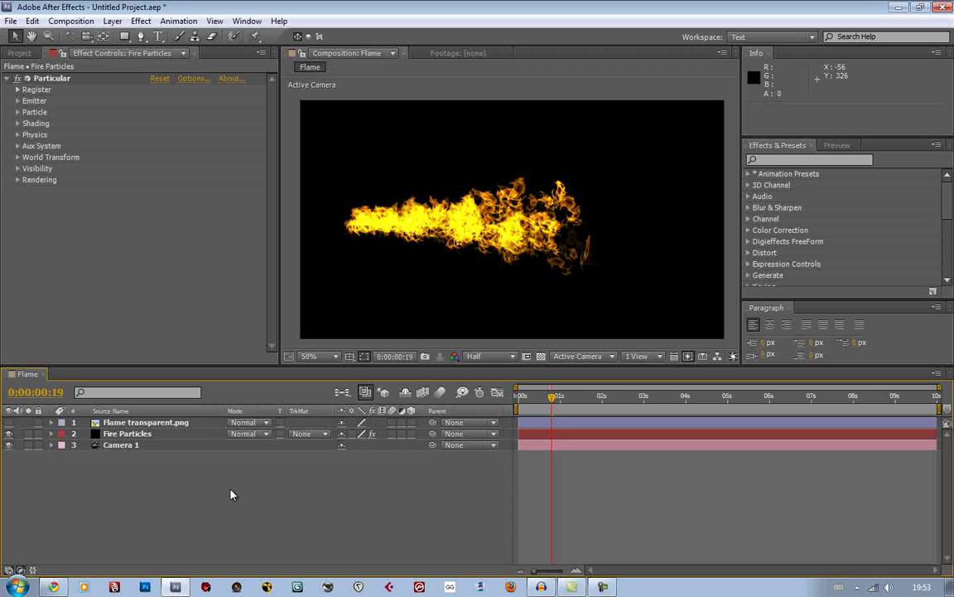
{"action": "key", "text": "ctrl+y"}
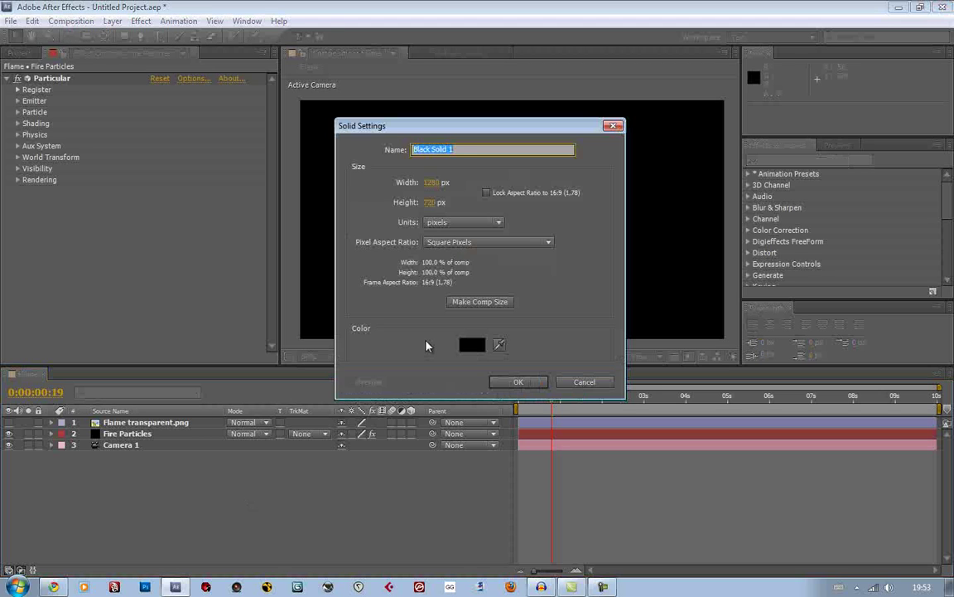
{"action": "type", "text": "Smoke Particles"}
{"action": "key", "text": "Return"}
Step: Find the Trapcode Particular effect and apply it to the Smoke Particles layer
{"action": "left_click", "coordinate": [802, 159]}
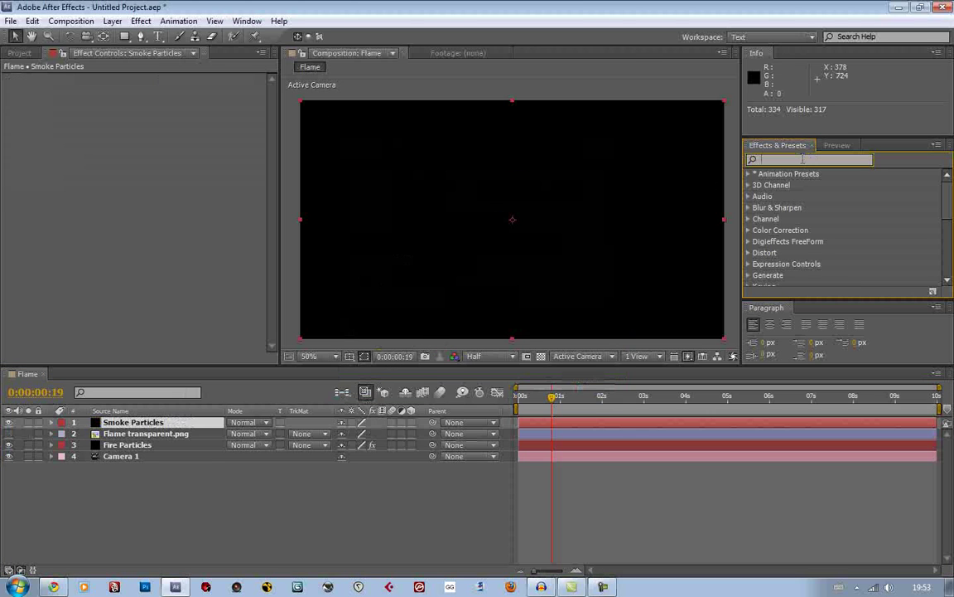
{"action": "type", "text": "Particular"}
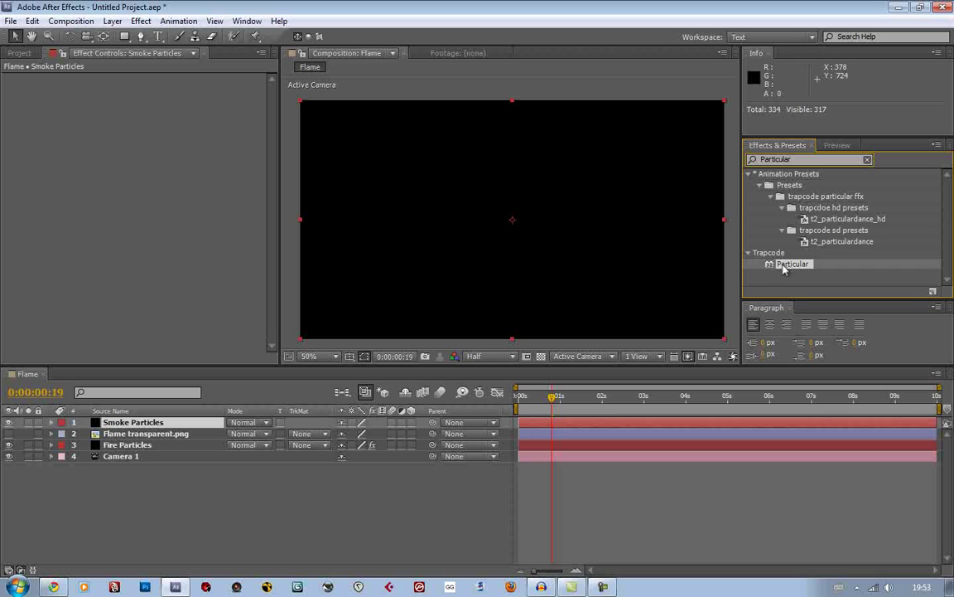
{"action": "double_click", "coordinate": [783, 263]}
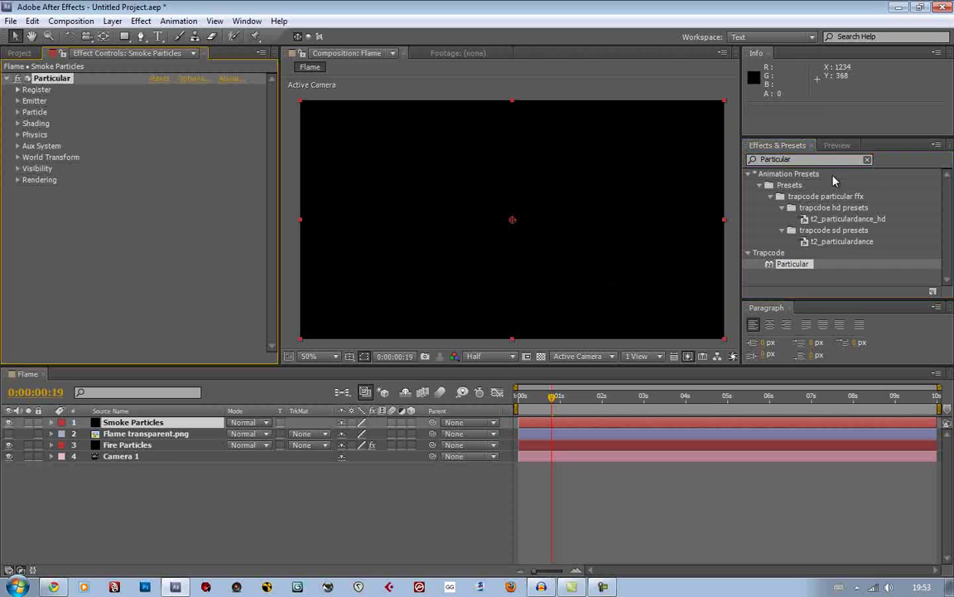
Step: Hide the Fire Particles layer and move the current time to 0:00:02:23 to view the default smoke particles
{"action": "left_click", "coordinate": [8, 445]}
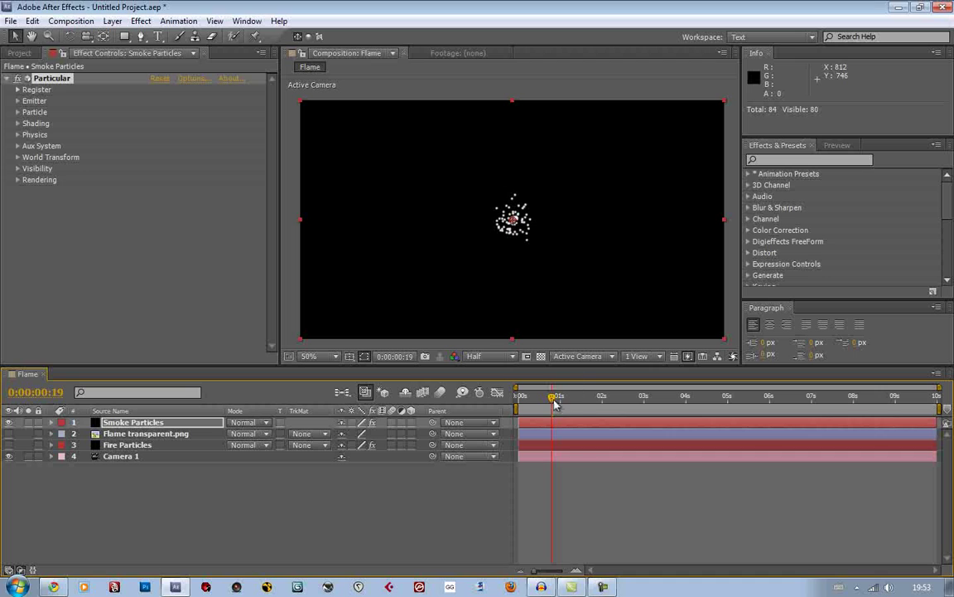
{"action": "left_click_drag", "start_coordinate": [554, 402], "coordinate": [643, 400]}
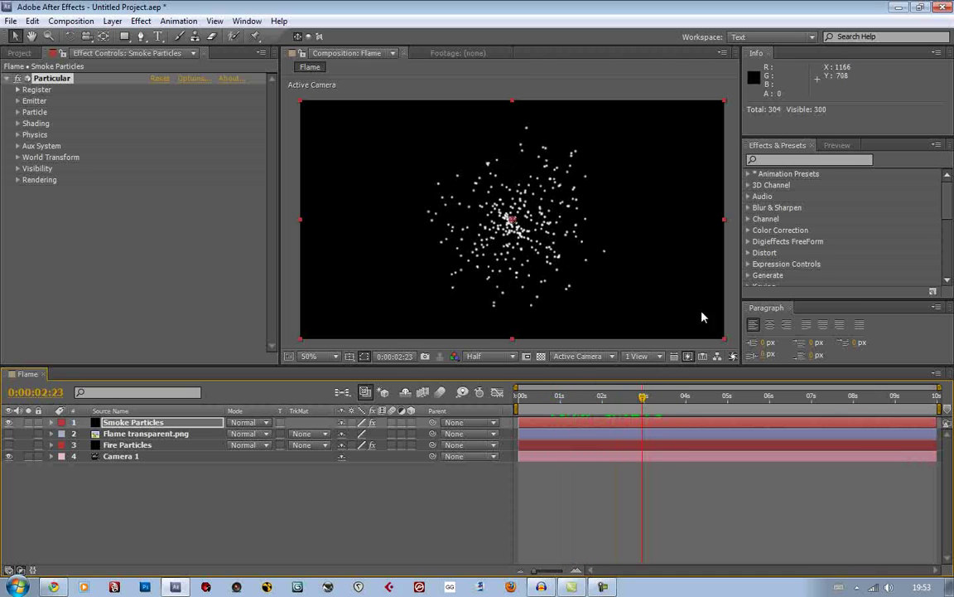
Step: Open the Trapcode Particular HD presets folder and remove the existing Particular effect from the Smoke Particles layer
{"action": "left_click_drag", "start_coordinate": [772, 138], "coordinate": [772, 121]}
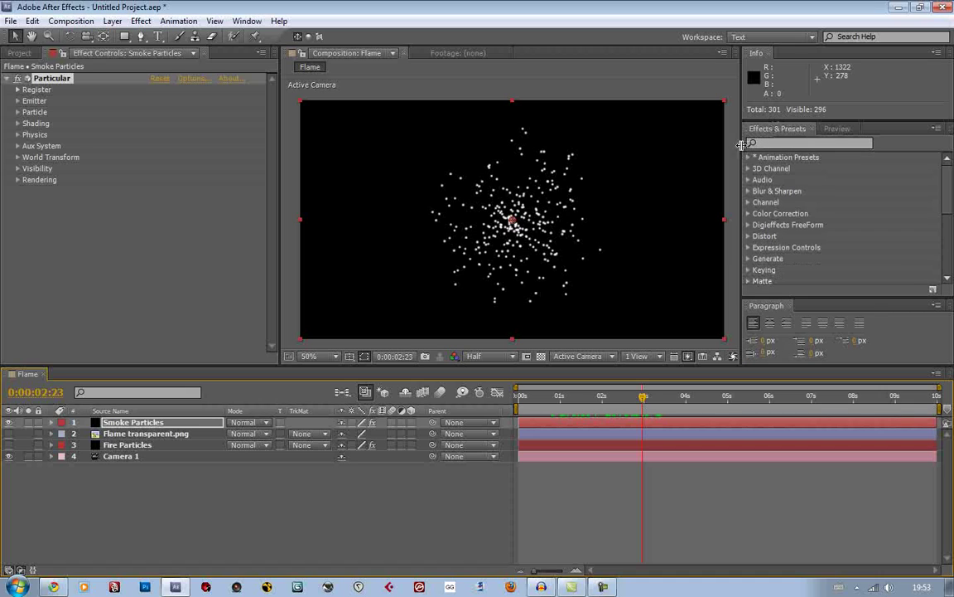
{"action": "left_click", "coordinate": [749, 157]}
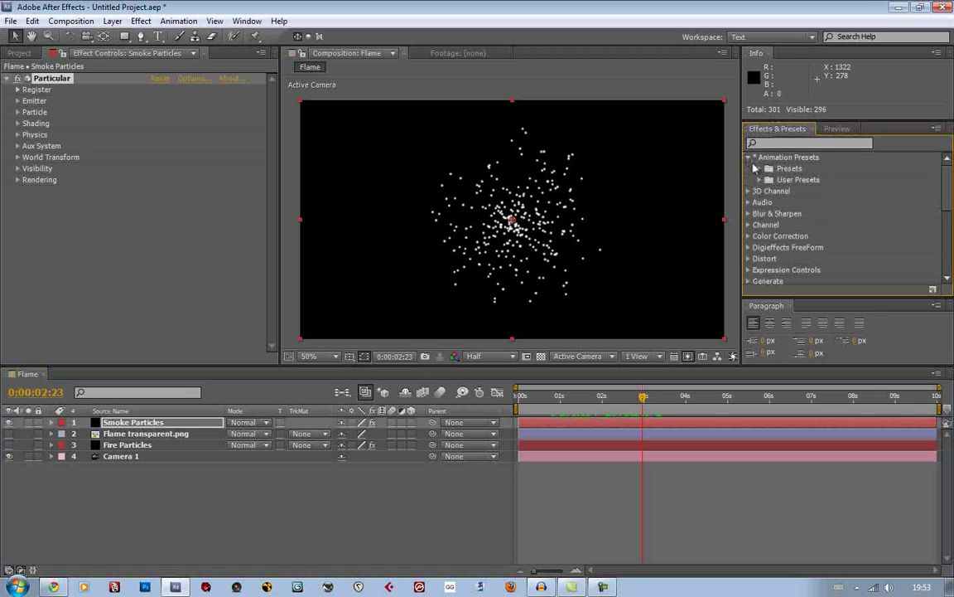
{"action": "left_click", "coordinate": [759, 169]}
{"action": "scroll", "coordinate": [779, 249], "scroll_direction": "down", "scroll_amount": 2}
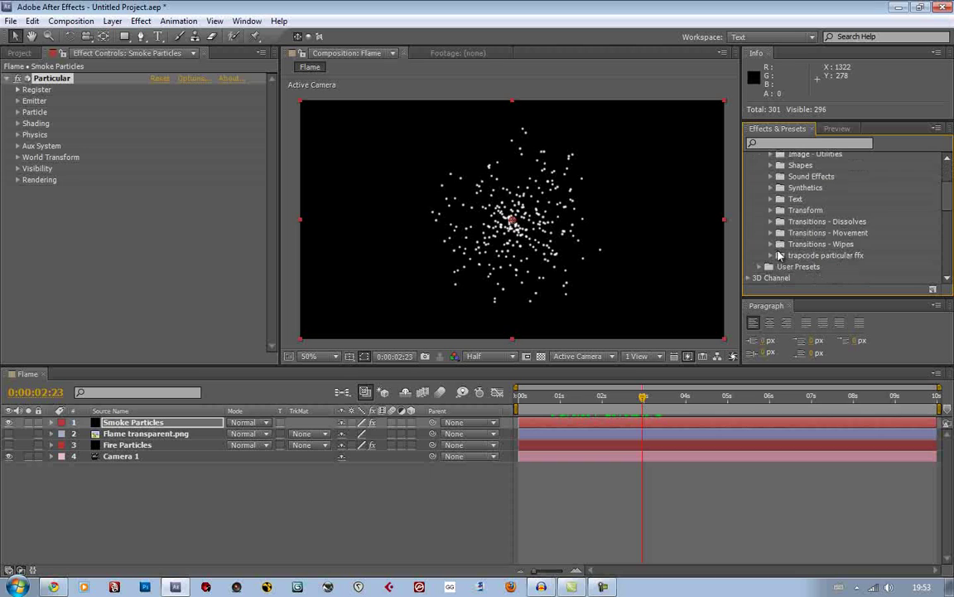
{"action": "left_click", "coordinate": [772, 256]}
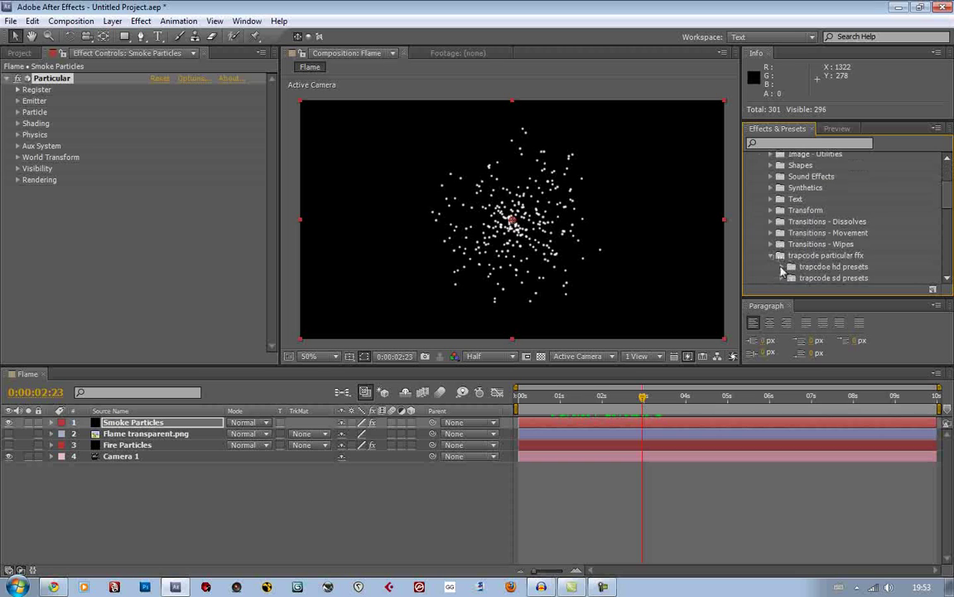
{"action": "left_click", "coordinate": [783, 268]}
{"action": "scroll", "coordinate": [828, 224], "scroll_direction": "down", "scroll_amount": 6}
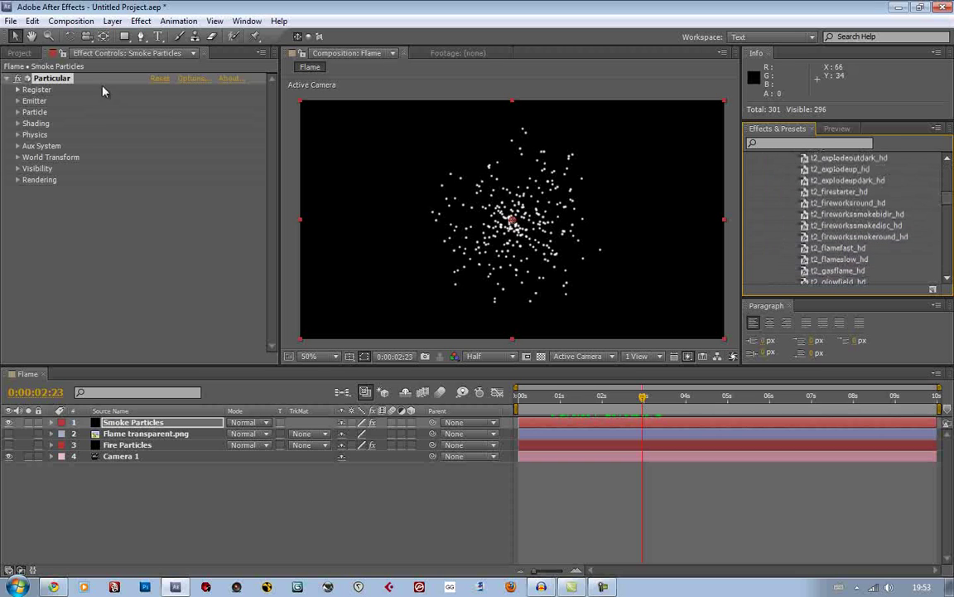
{"action": "left_click", "coordinate": [68, 78]}
{"action": "key", "text": "Delete"}
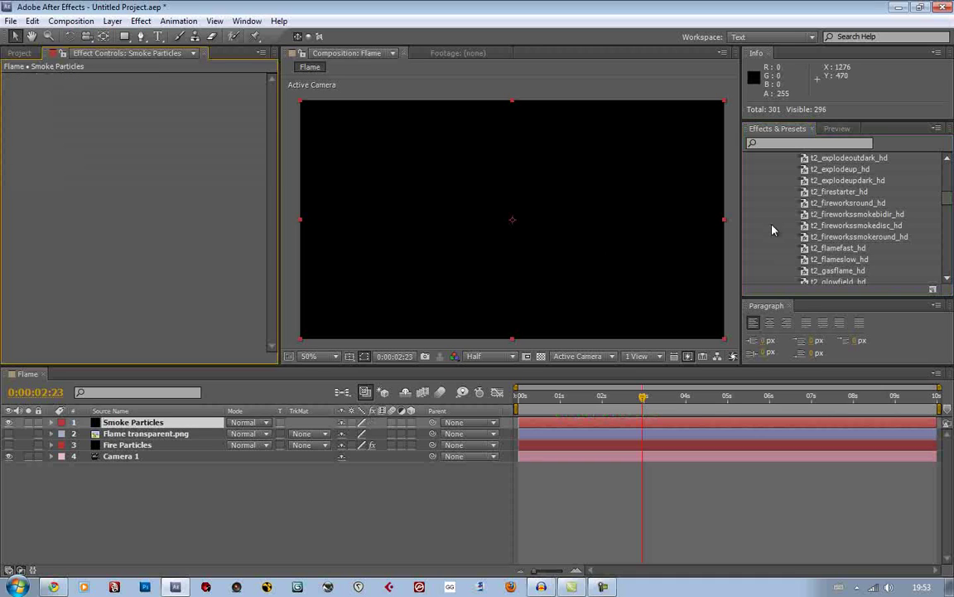
Step: Apply the t2_smokedarker_hd preset to the Smoke Particles layer and view the smoke at 0:00:04:10
{"action": "scroll", "coordinate": [812, 234], "scroll_direction": "down", "scroll_amount": 3}
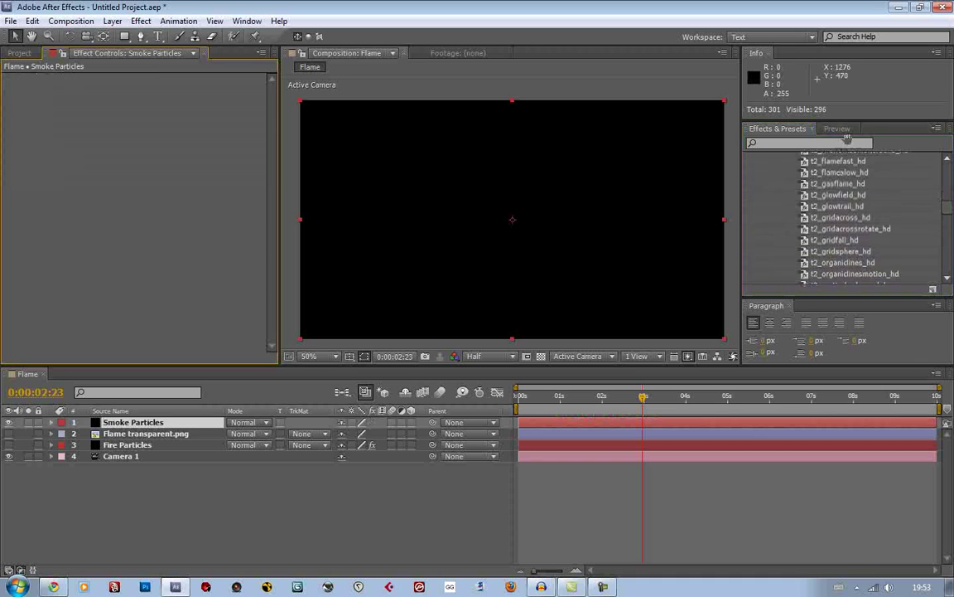
{"action": "scroll", "coordinate": [836, 216], "scroll_direction": "down", "scroll_amount": 3}
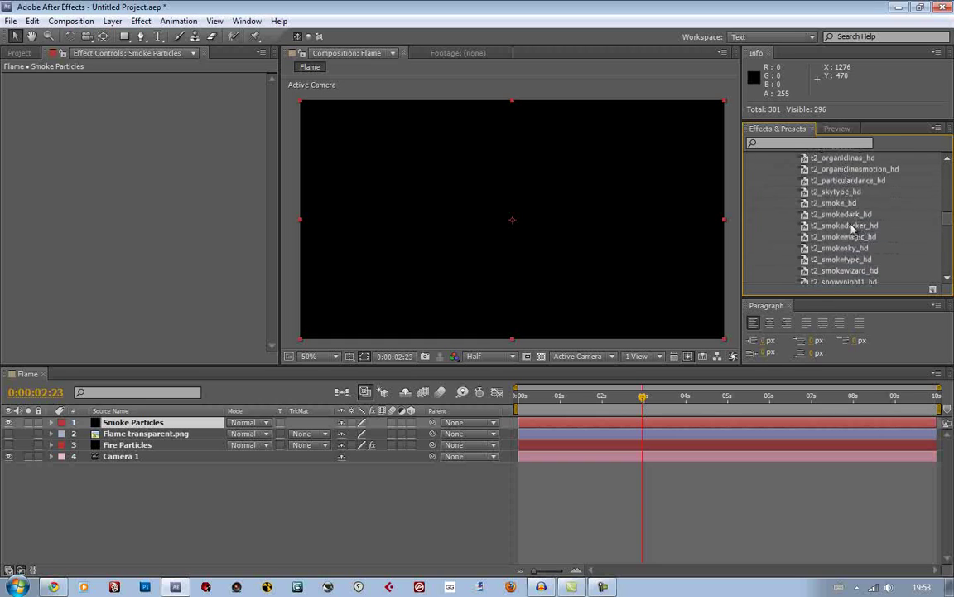
{"action": "left_click_drag", "start_coordinate": [854, 229], "coordinate": [189, 424]}
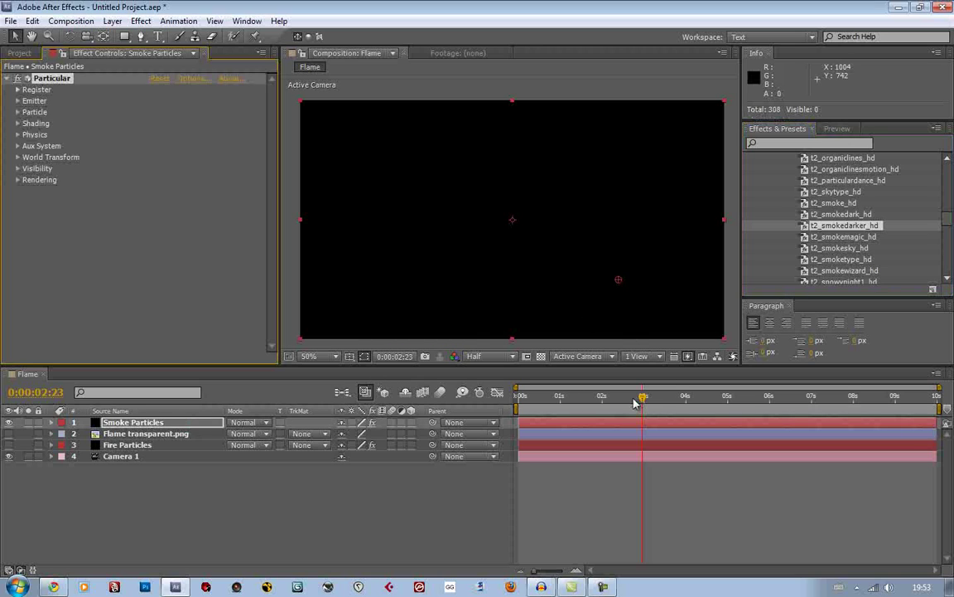
{"action": "left_click_drag", "start_coordinate": [634, 402], "coordinate": [706, 414]}
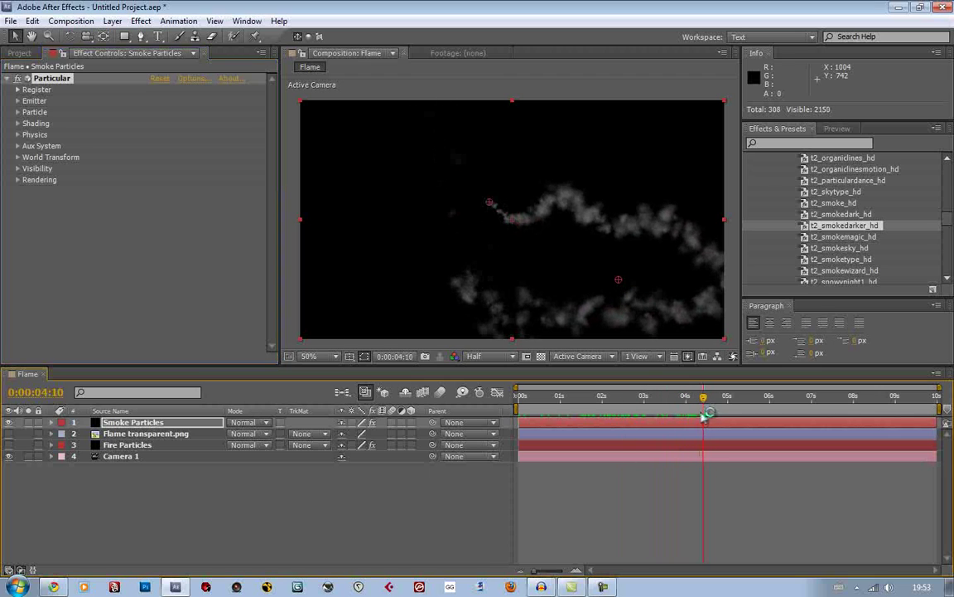
Step: Remove the smoke emitter's Position XY keyframes, place the emitter at about 179.5, 385.6, and preview from near the start
{"action": "left_click", "coordinate": [18, 101]}
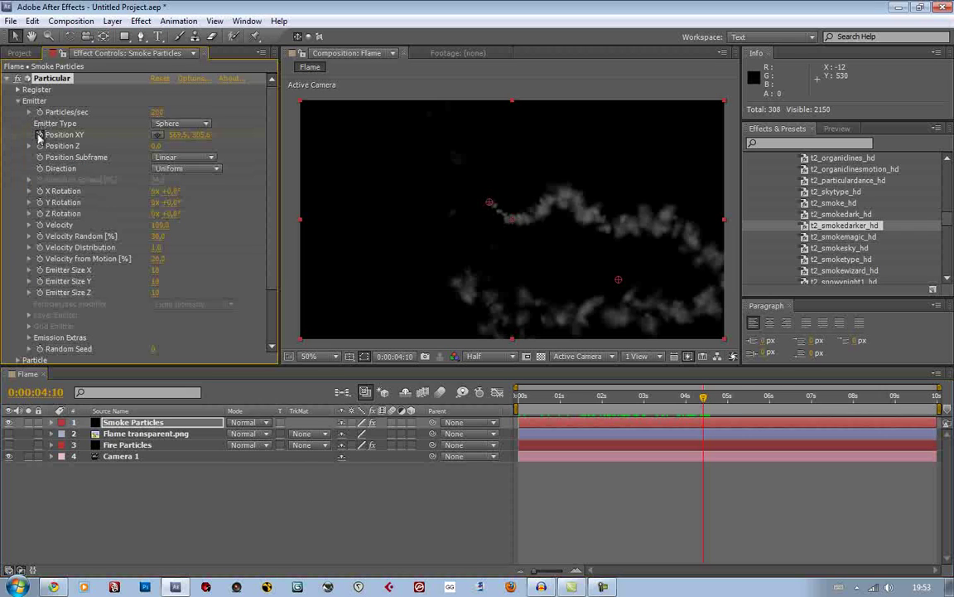
{"action": "left_click", "coordinate": [39, 134]}
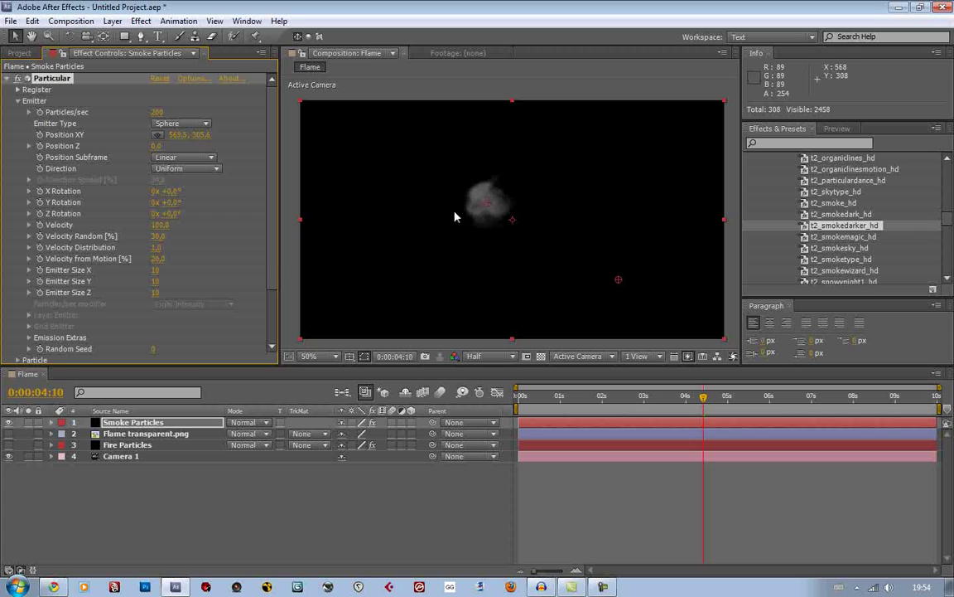
{"action": "left_click_drag", "start_coordinate": [454, 217], "coordinate": [358, 234]}
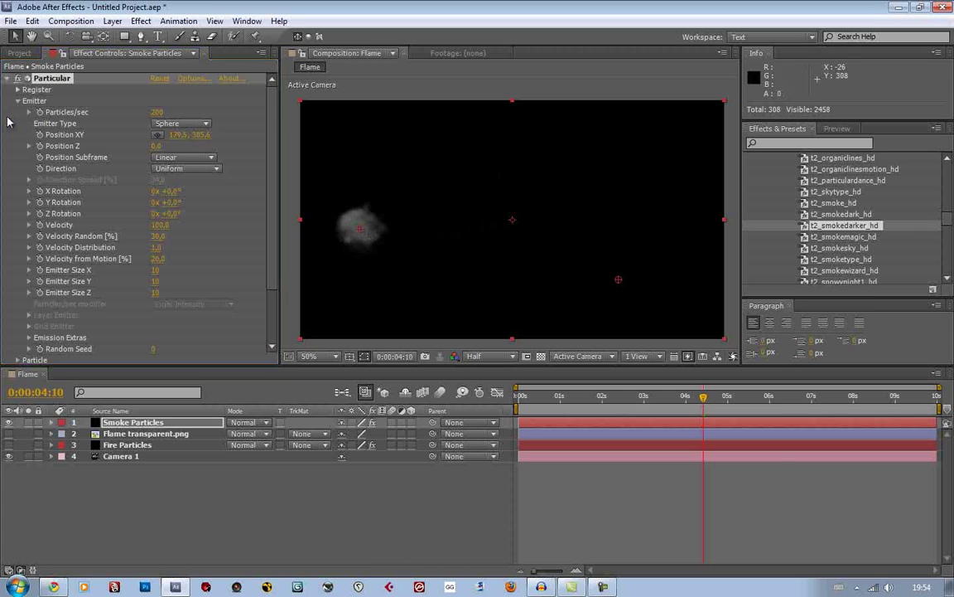
{"action": "left_click_drag", "start_coordinate": [601, 396], "coordinate": [517, 401]}
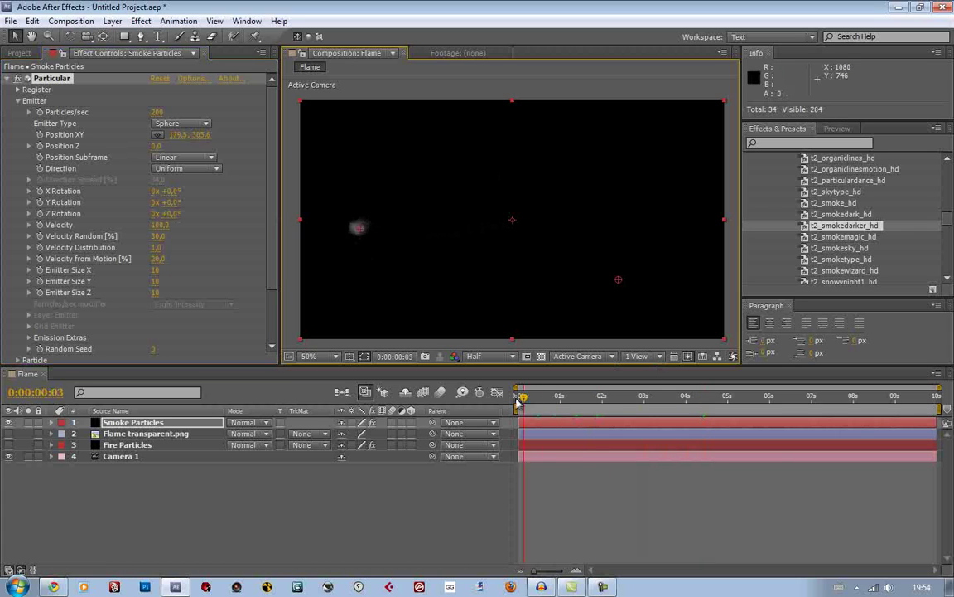
{"action": "key", "text": "space"}
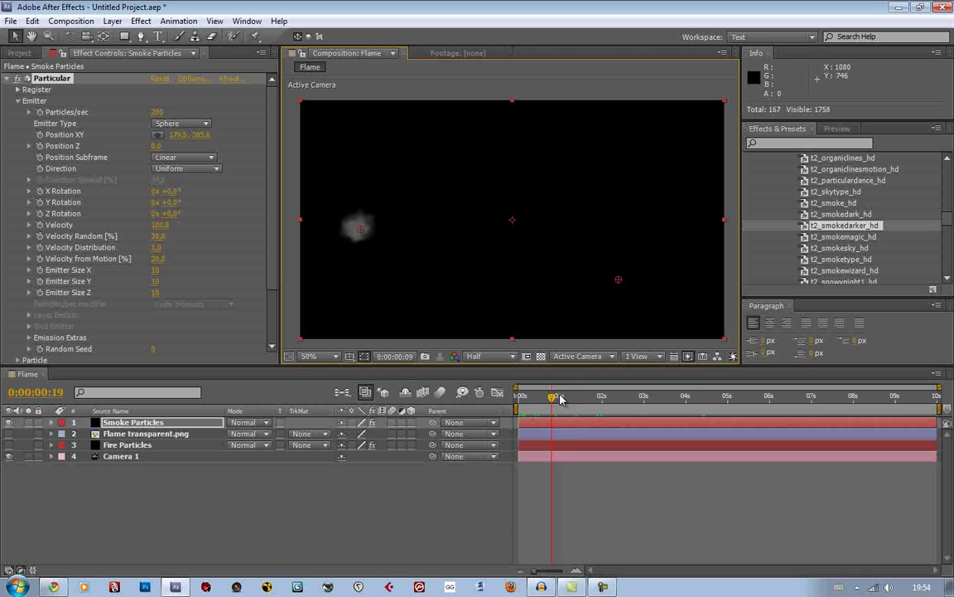
Step: Set Wind X in the smoke's Air physics to about 607 and preview the resulting stream
{"action": "left_click", "coordinate": [18, 100]}
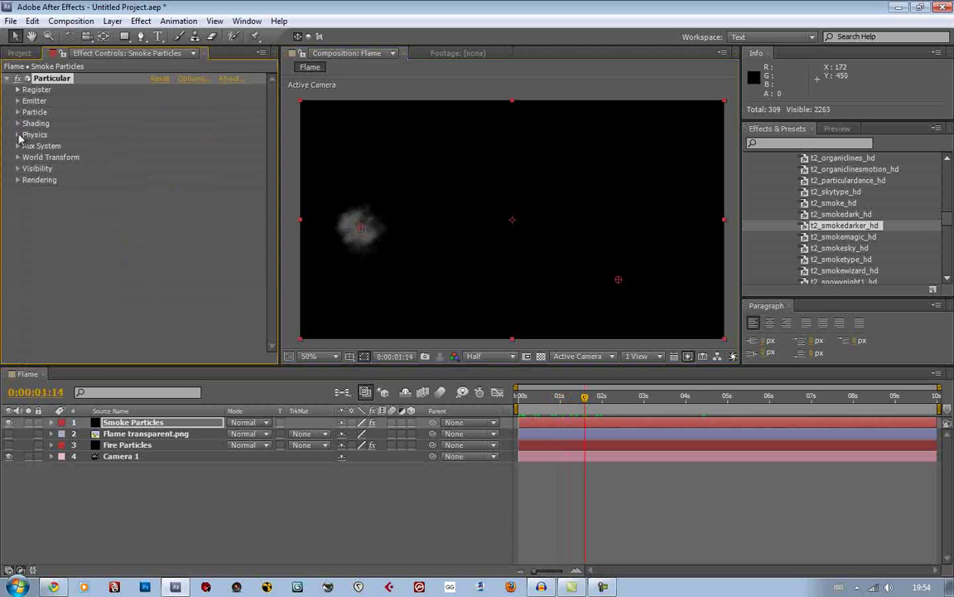
{"action": "left_click", "coordinate": [18, 134]}
{"action": "left_click", "coordinate": [30, 180]}
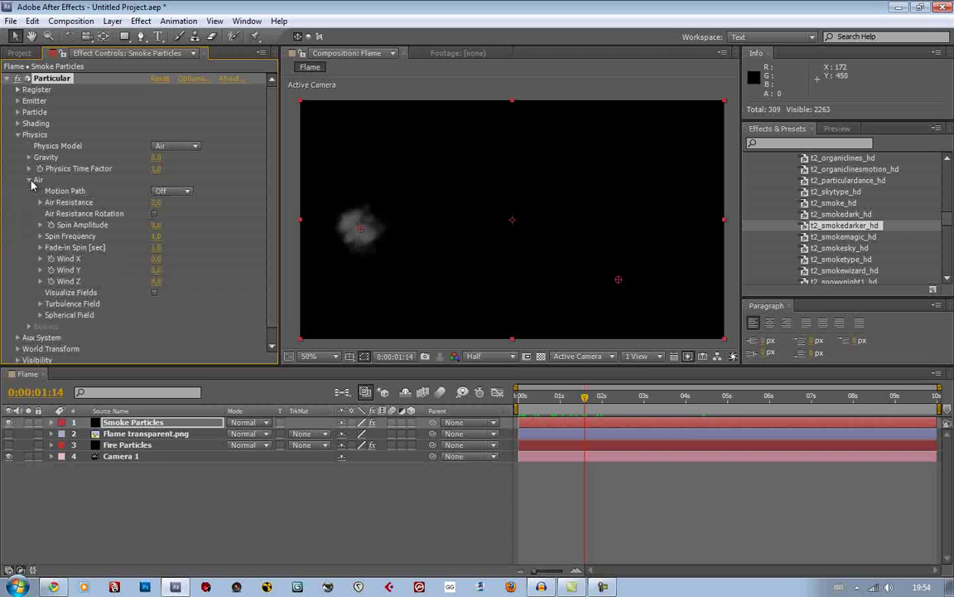
{"action": "left_click_drag", "start_coordinate": [157, 260], "coordinate": [585, 286]}
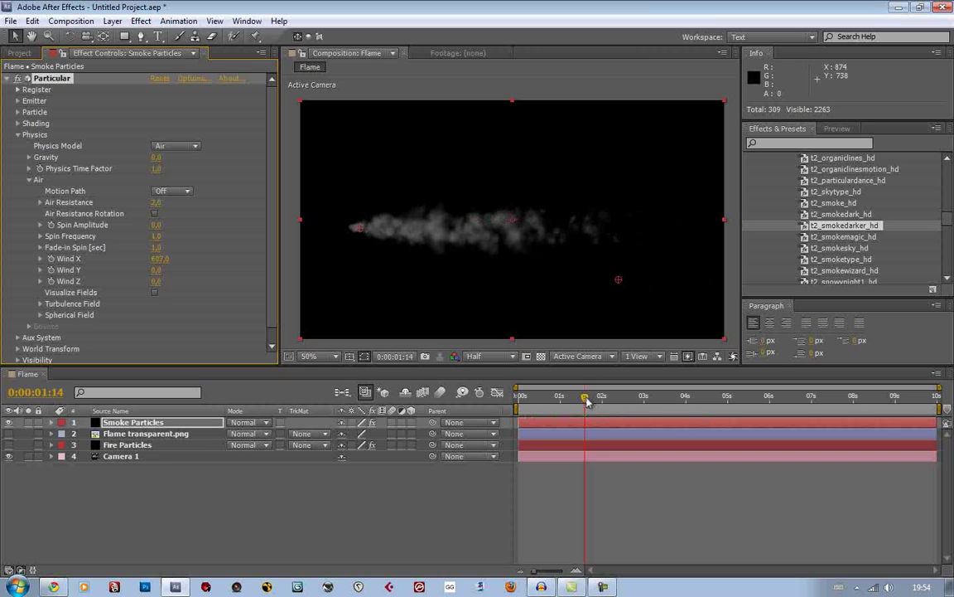
{"action": "key", "text": "space"}
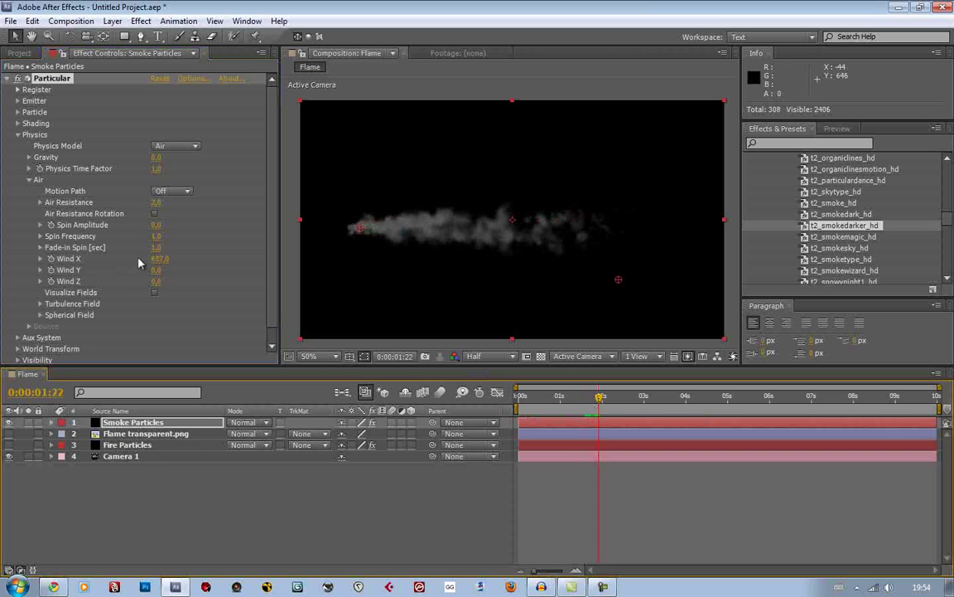
Step: Show the Fire Particles layer, then set the smoke's Wind X to 834 and align its emitter with the flame's origin at 0:00:00:21
{"action": "left_click", "coordinate": [8, 445]}
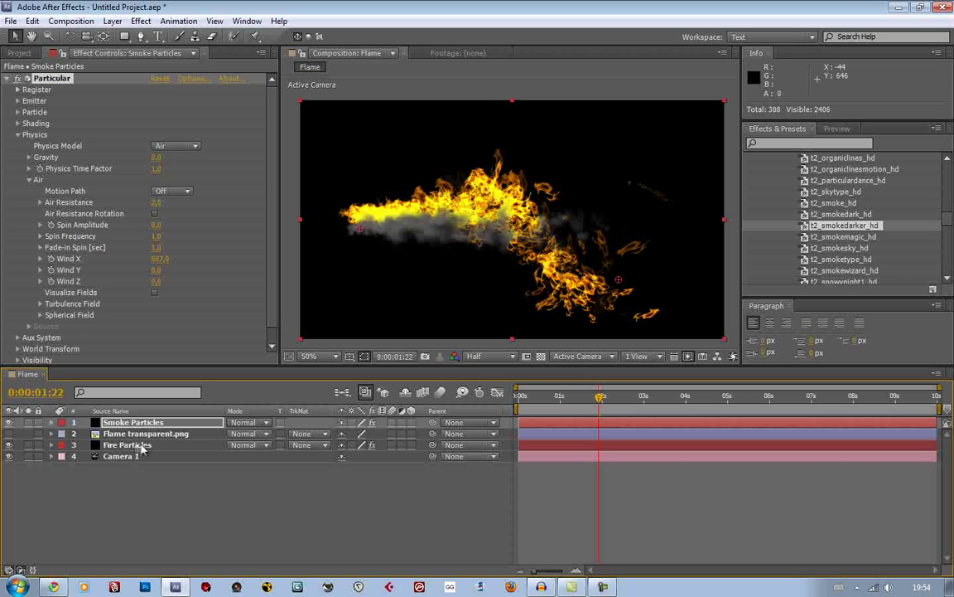
{"action": "left_click_drag", "start_coordinate": [560, 397], "coordinate": [555, 398]}
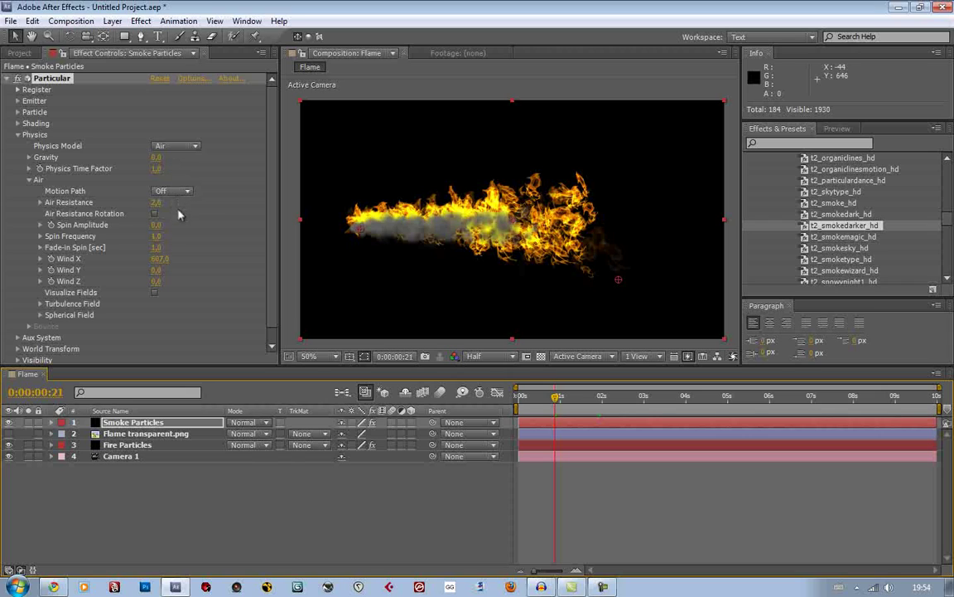
{"action": "left_click_drag", "start_coordinate": [159, 259], "coordinate": [356, 257]}
{"action": "mouse_move", "coordinate": [320, 258]}
{"action": "left_mouse_down"}
{"action": "mouse_move", "coordinate": [310, 259]}
{"action": "mouse_move", "coordinate": [322, 259]}
{"action": "left_mouse_up"}
{"action": "left_click", "coordinate": [360, 230]}
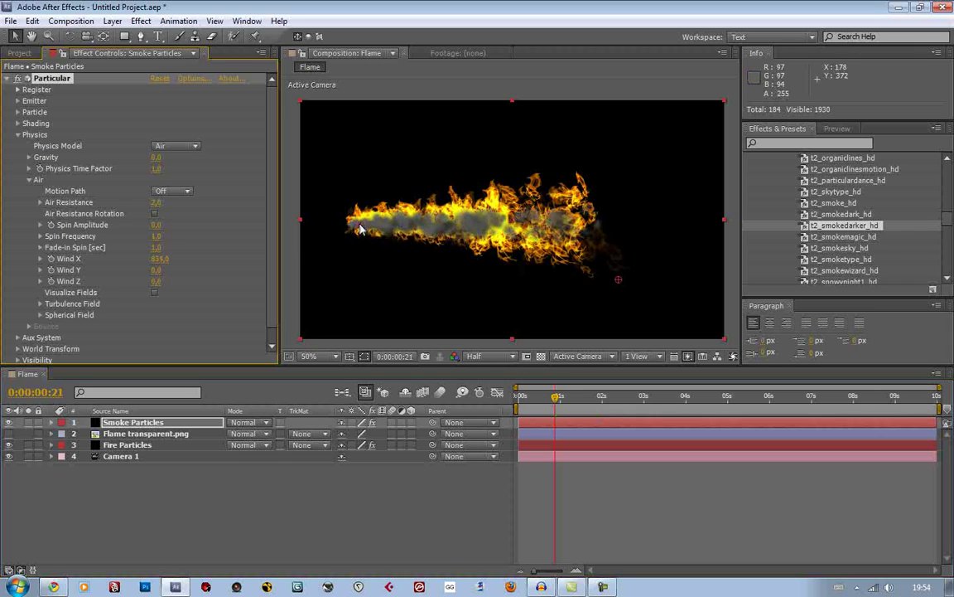
Step: Set the smoke emitter to 775 particles per second with Directional emission and a Direction Spread of 100%
{"action": "left_click", "coordinate": [18, 101]}
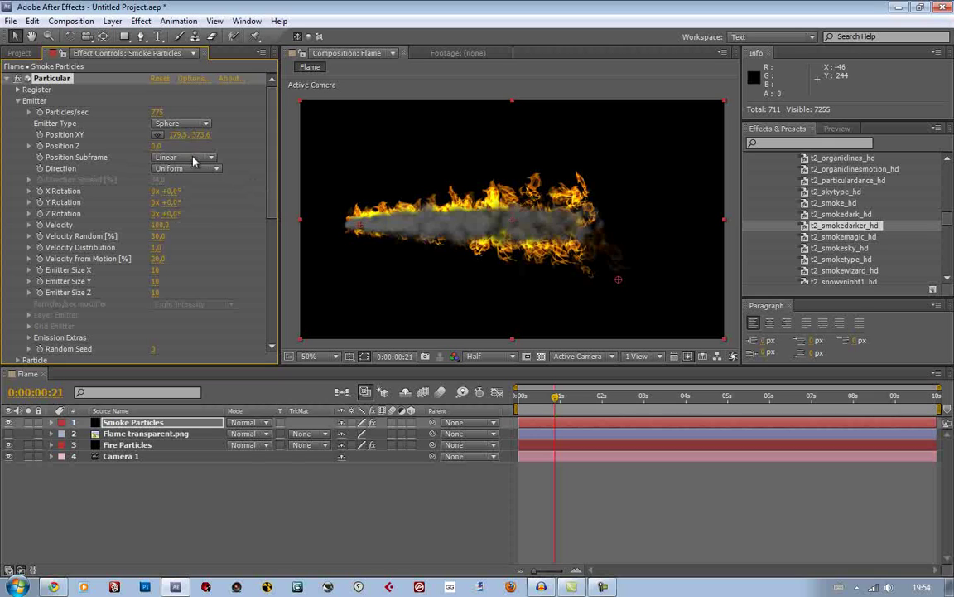
{"action": "left_click", "coordinate": [169, 170]}
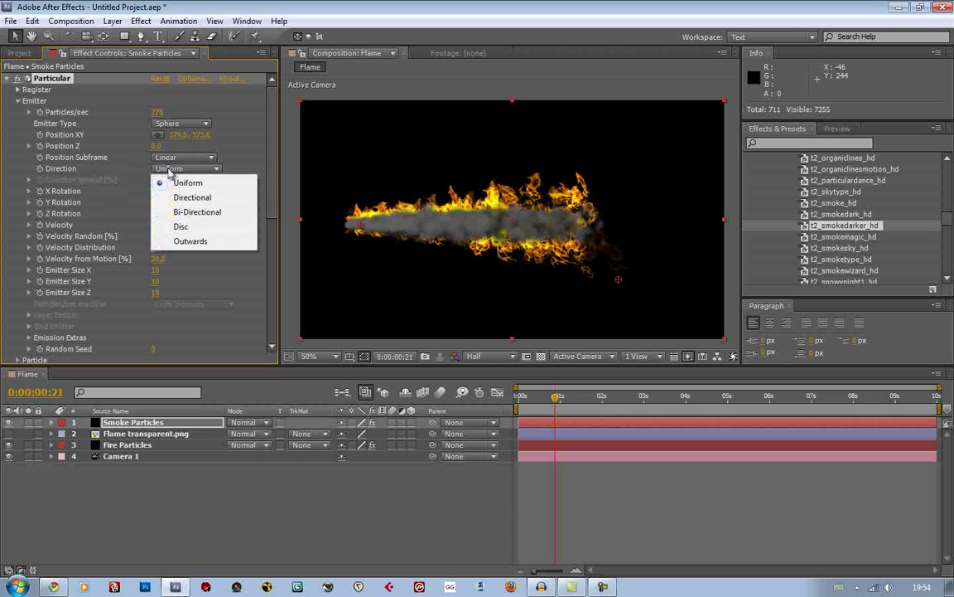
{"action": "left_click", "coordinate": [200, 201]}
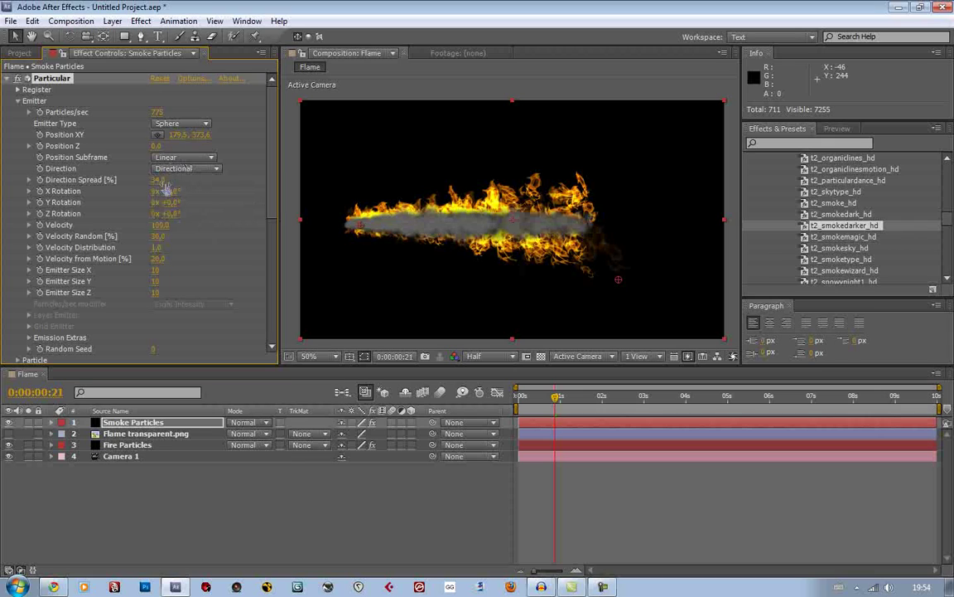
{"action": "left_click_drag", "start_coordinate": [155, 179], "coordinate": [334, 183]}
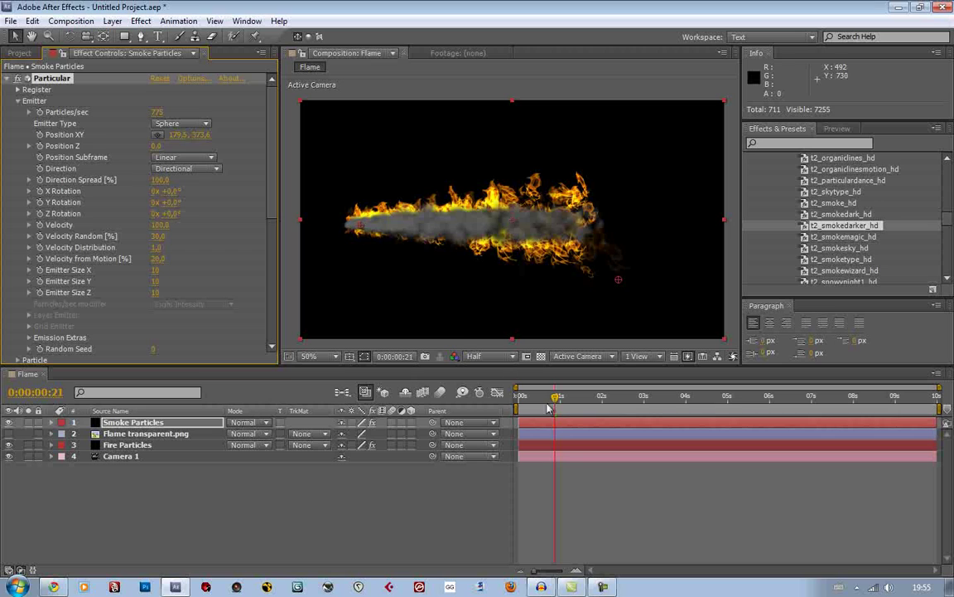
Step: Move the Smoke Particles layer below Fire Particles and enlarge it in the composition so smoke surrounds the flame, checking at 0:00:01:08
{"action": "mouse_move", "coordinate": [547, 408]}
{"action": "left_mouse_down"}
{"action": "mouse_move", "coordinate": [534, 402]}
{"action": "mouse_move", "coordinate": [568, 400]}
{"action": "mouse_move", "coordinate": [559, 400]}
{"action": "left_mouse_up"}
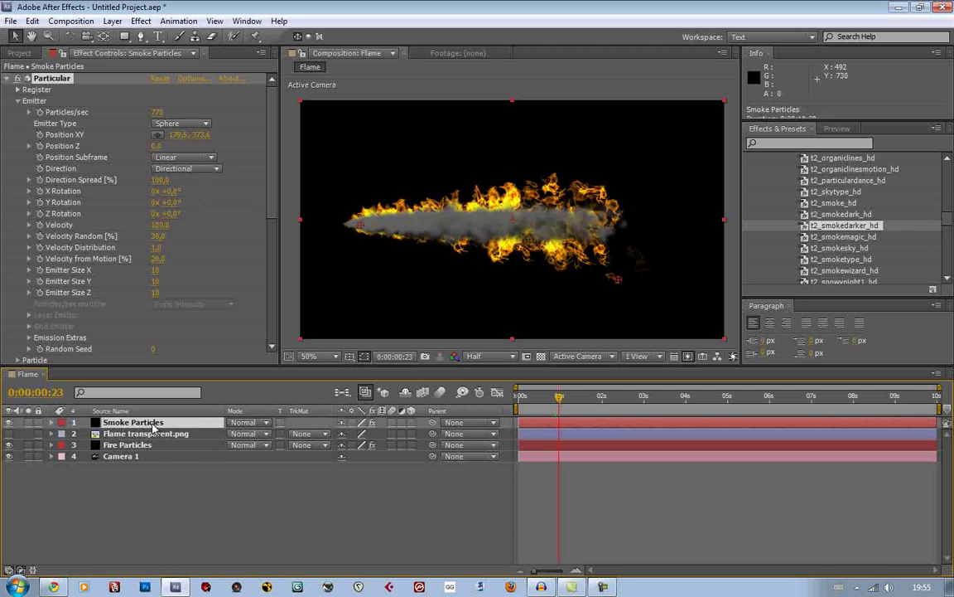
{"action": "left_click_drag", "start_coordinate": [141, 424], "coordinate": [156, 450]}
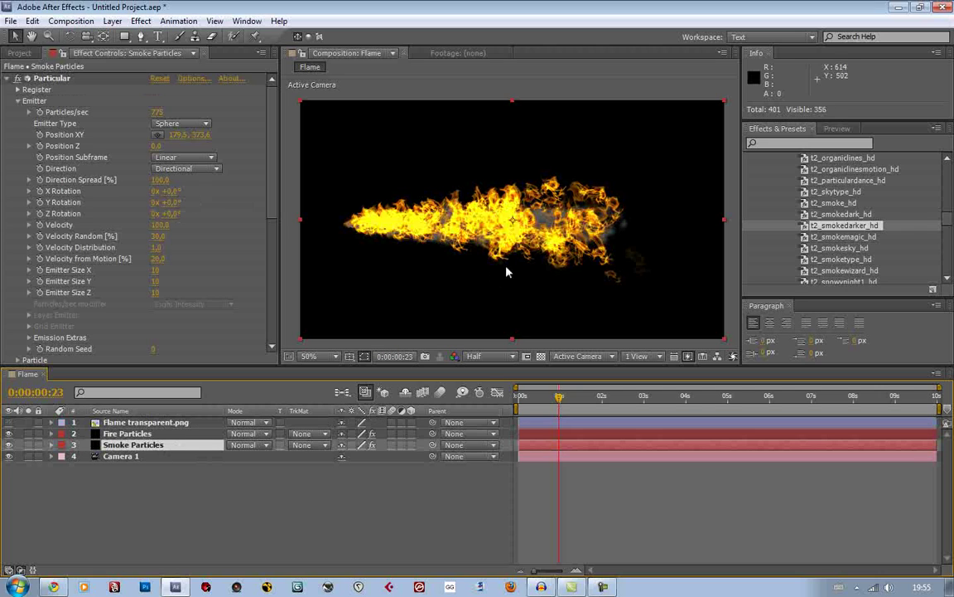
{"action": "left_click_drag", "start_coordinate": [670, 103], "coordinate": [678, 103]}
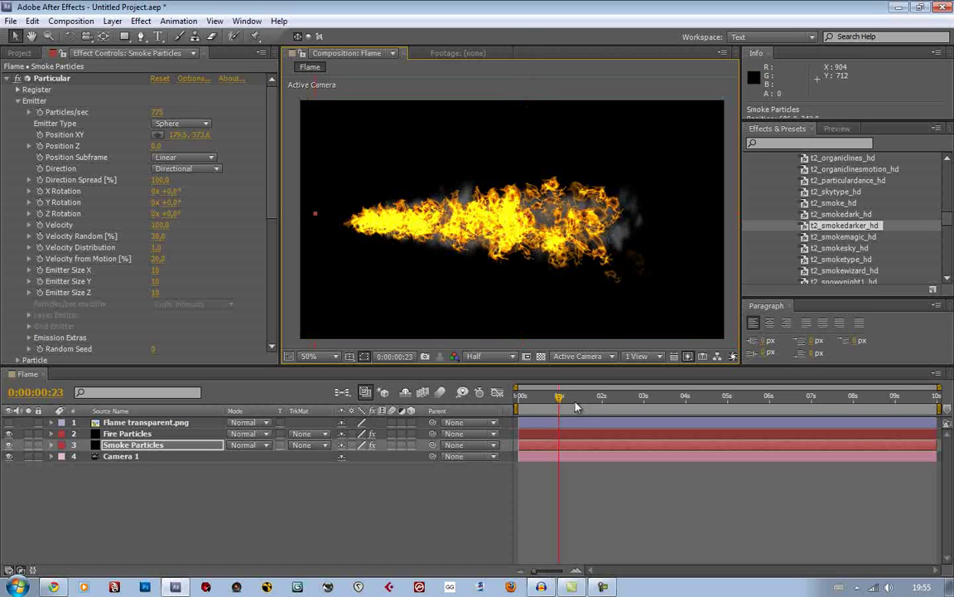
{"action": "left_click_drag", "start_coordinate": [560, 401], "coordinate": [574, 401]}
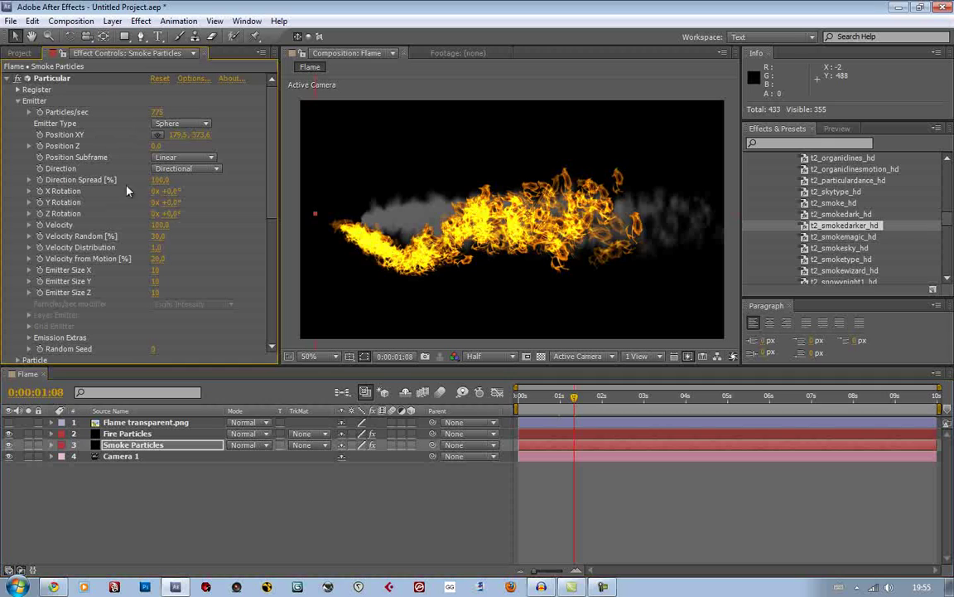
Step: Reveal the Fire Particles layer's keyframes and expressions, and enable Position XY keyframing on the Smoke Particles emitter at 0:00:01:08
{"action": "left_click", "coordinate": [146, 434]}
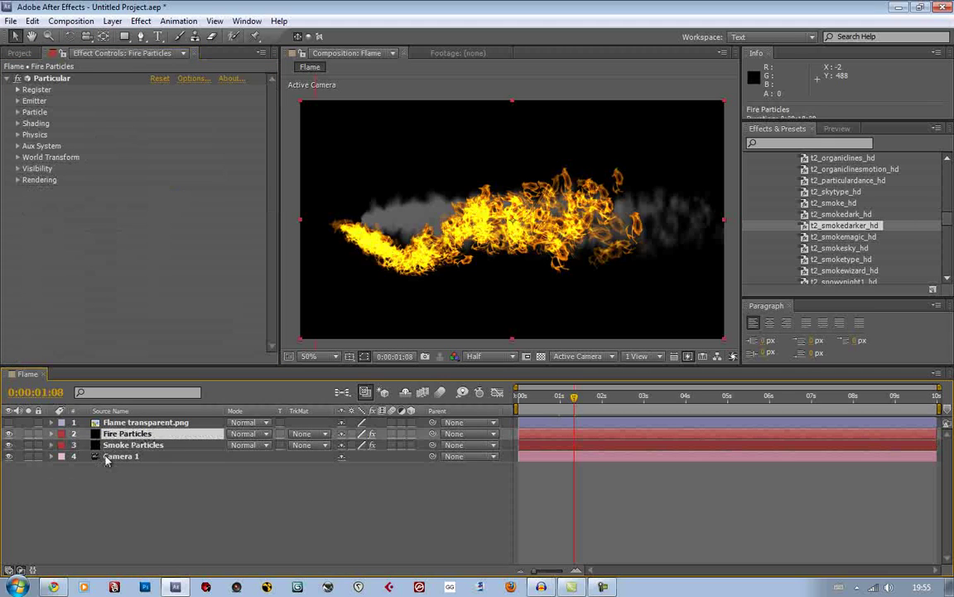
{"action": "left_click", "coordinate": [19, 101]}
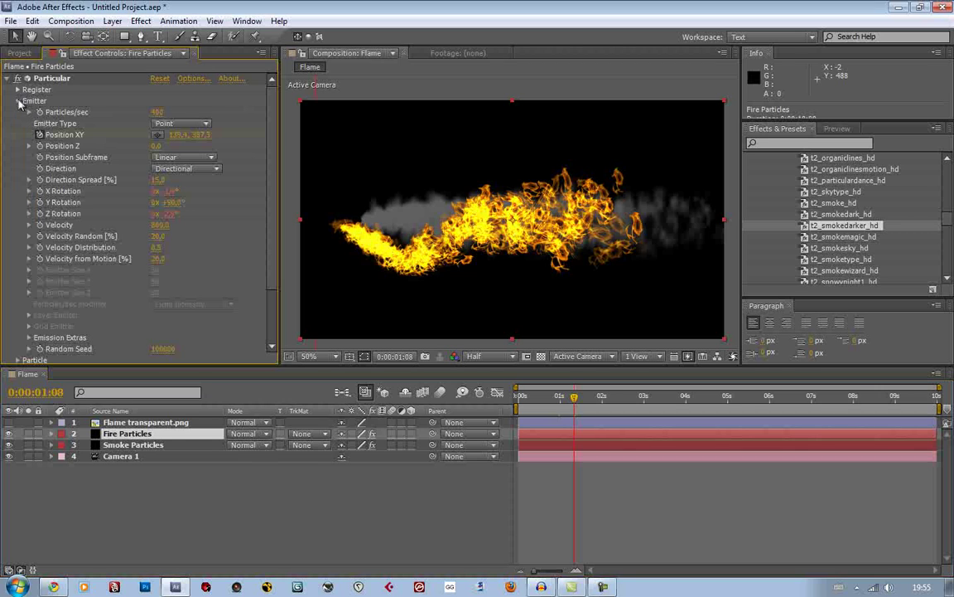
{"action": "key", "text": "u"}
{"action": "key", "text": "u"}
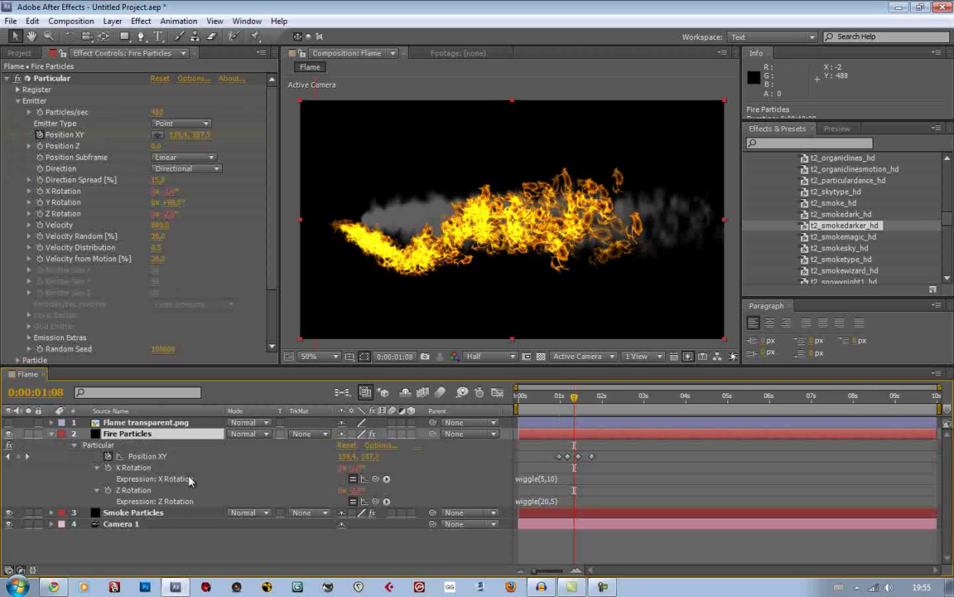
{"action": "left_click", "coordinate": [160, 513]}
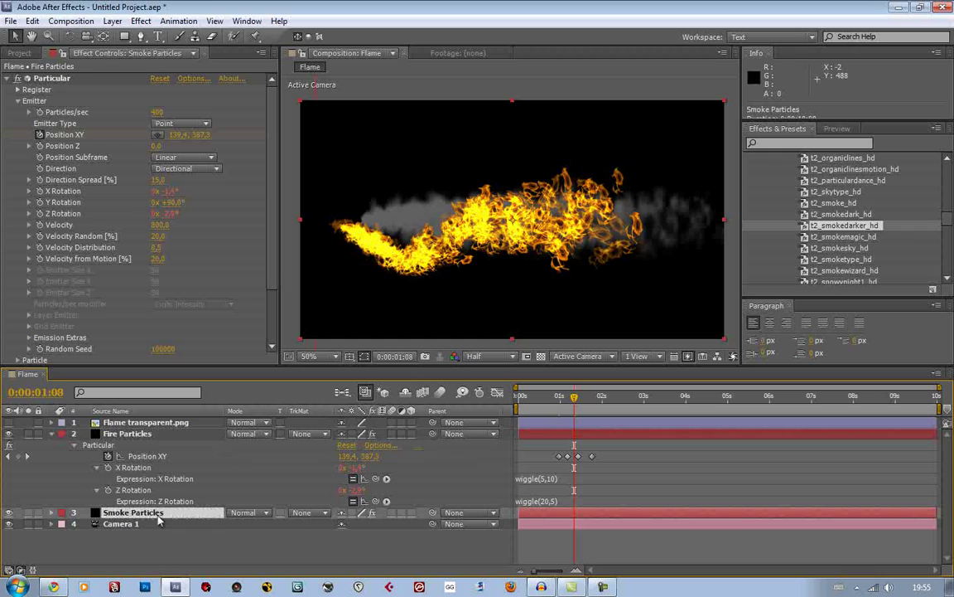
{"action": "left_click", "coordinate": [39, 136]}
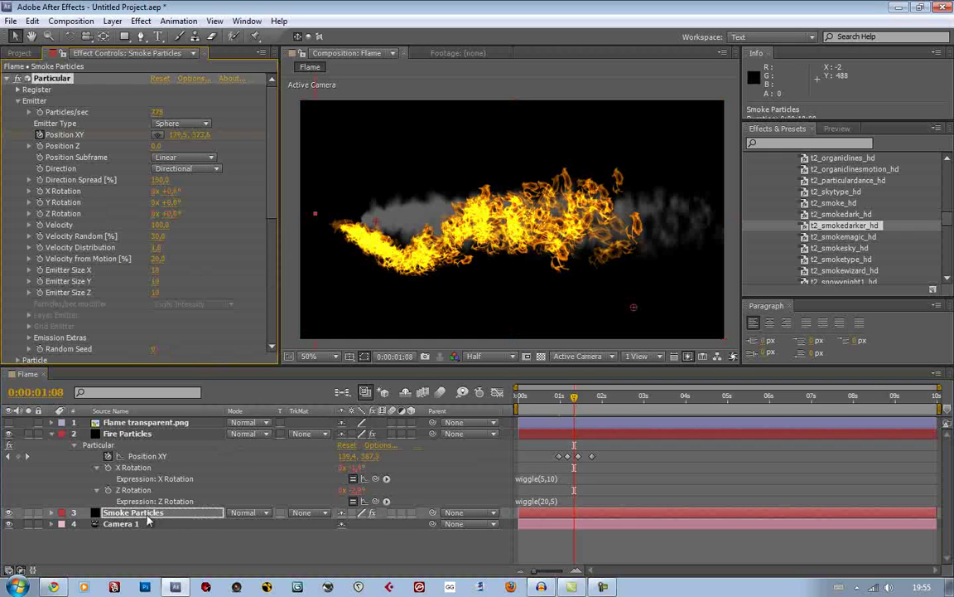
Step: Link the Smoke Particles emitter's Position XY to Fire Particles' Position XY with an expression, checking the motion from 0:00:00:22 to 0:00:03:01
{"action": "key", "text": "u"}
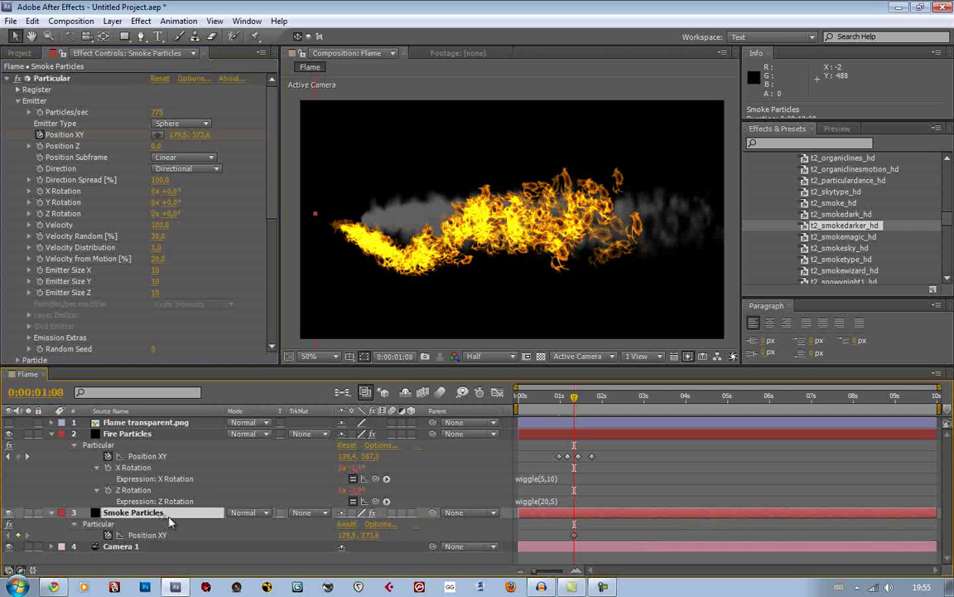
{"action": "left_click", "coordinate": [108, 535], "text": "alt"}
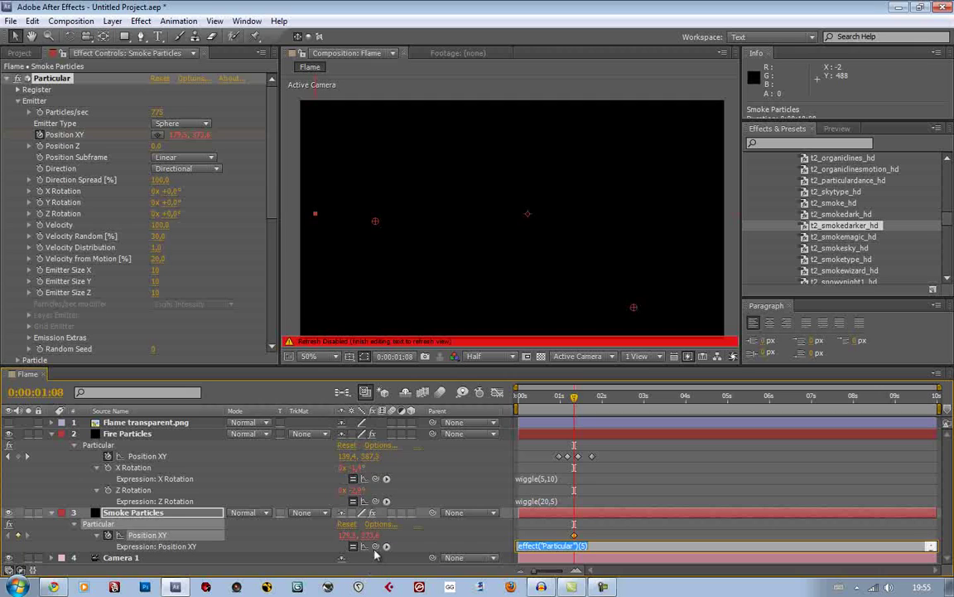
{"action": "left_click_drag", "start_coordinate": [375, 547], "coordinate": [195, 458]}
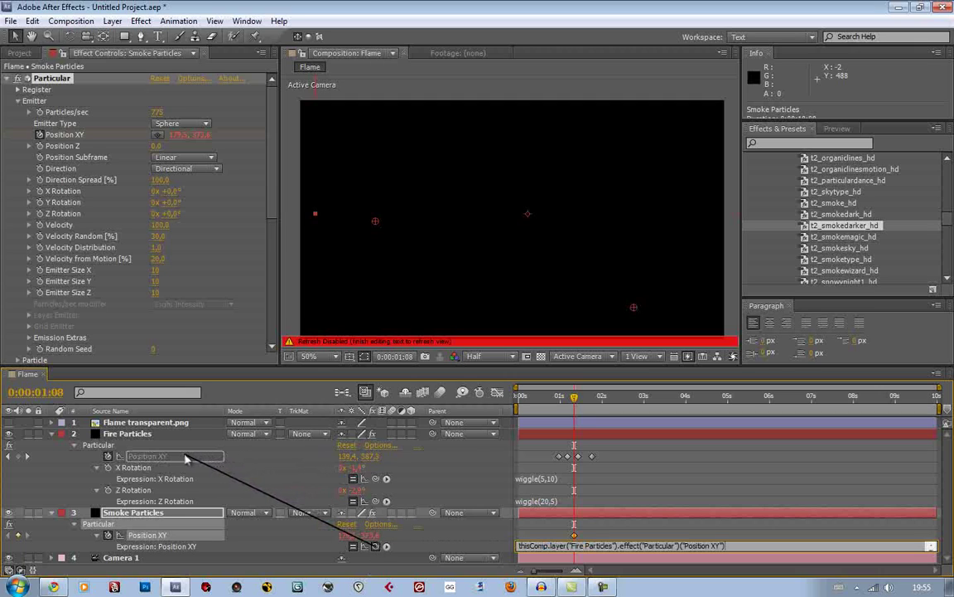
{"action": "left_click", "coordinate": [561, 402]}
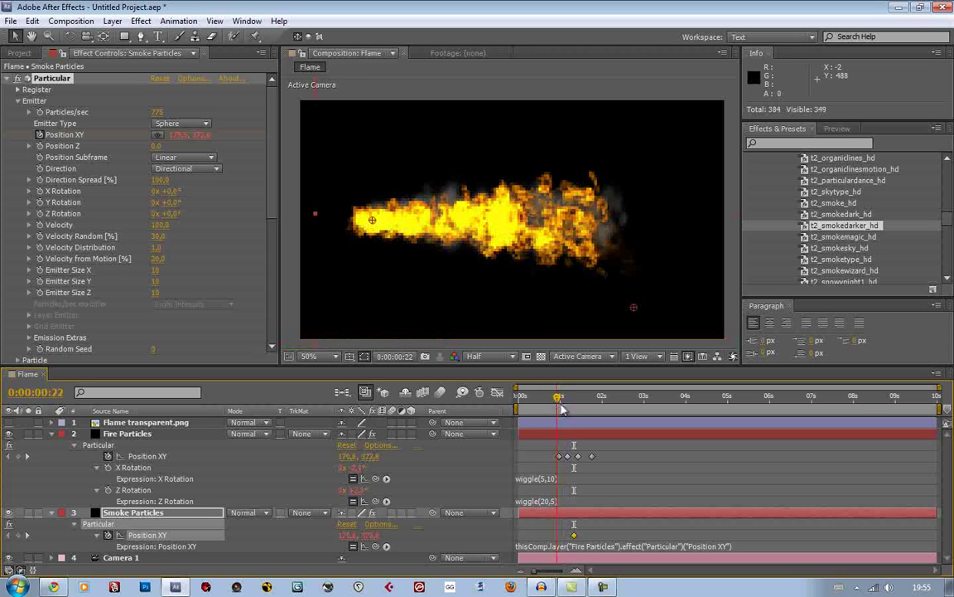
{"action": "left_click_drag", "start_coordinate": [562, 408], "coordinate": [647, 403]}
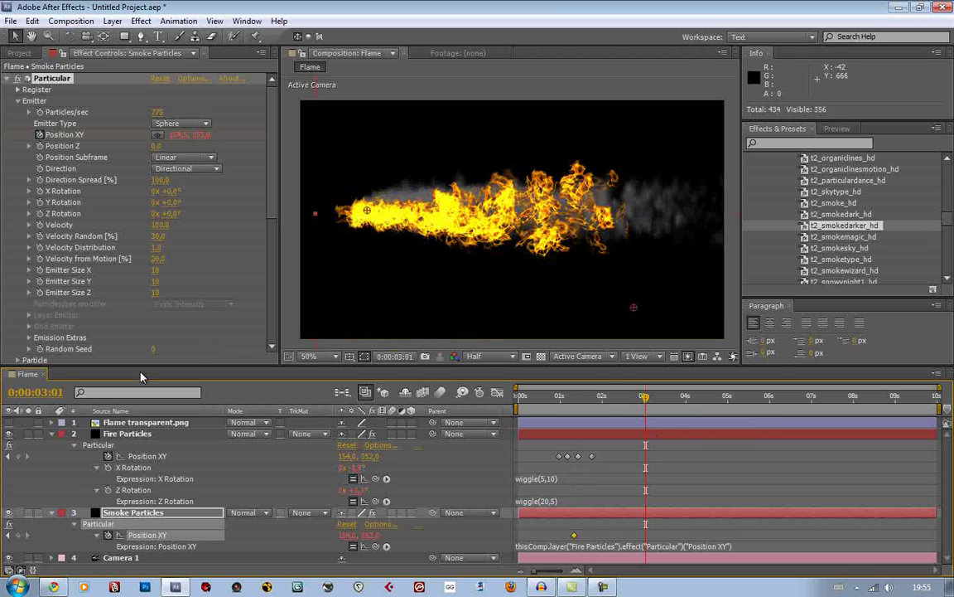
{"action": "left_click", "coordinate": [52, 434]}
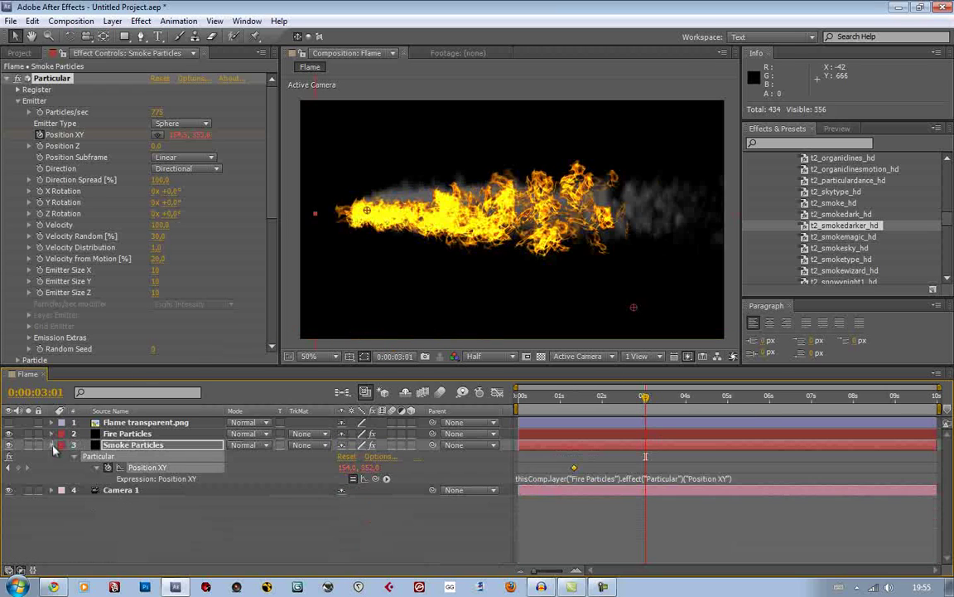
{"action": "left_click", "coordinate": [52, 445]}
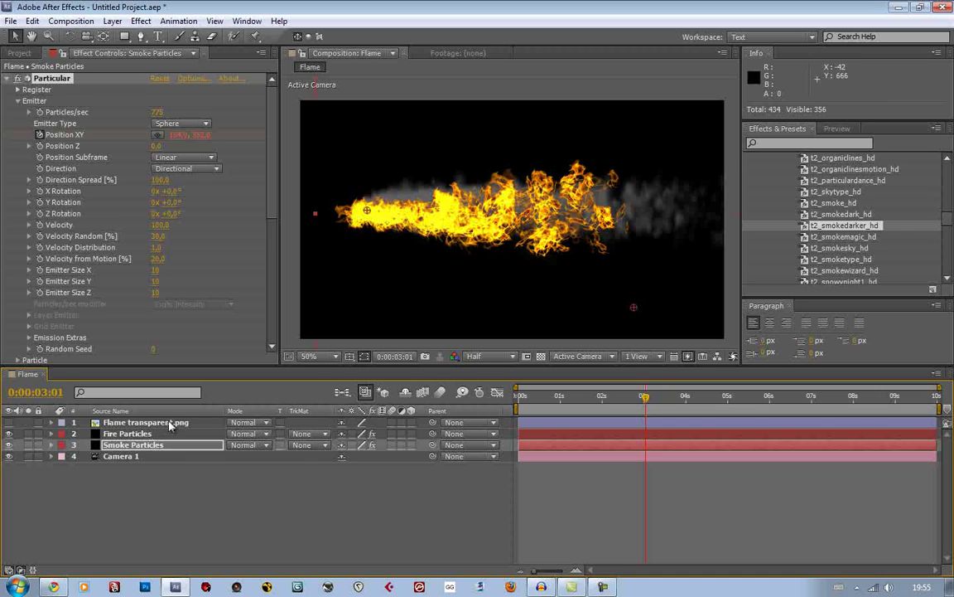
Step: Set Motion Blur to On in the Smoke Particles layer's Particular rendering settings
{"action": "left_click", "coordinate": [151, 449]}
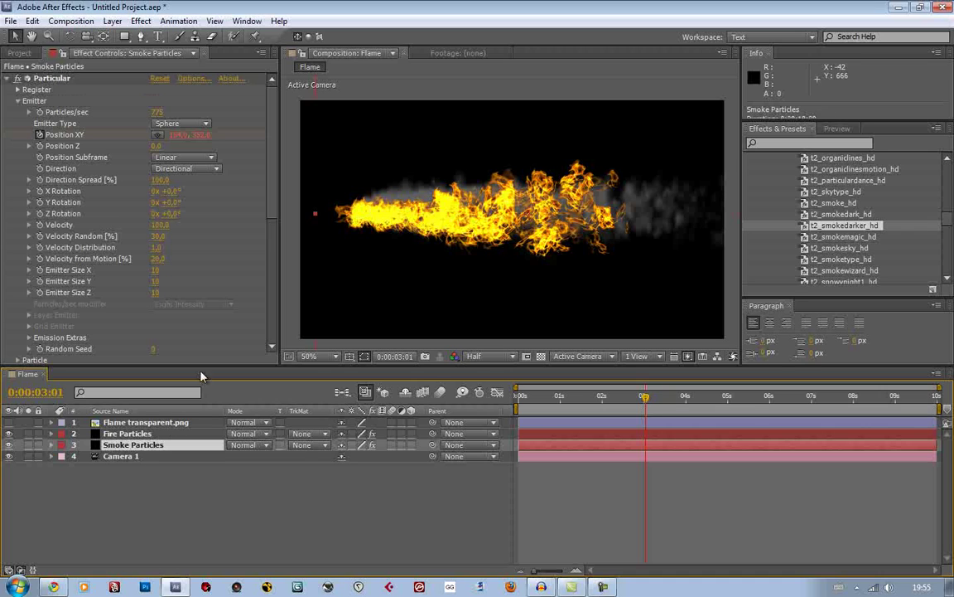
{"action": "scroll", "coordinate": [180, 332], "scroll_direction": "down", "scroll_amount": 5}
{"action": "left_click", "coordinate": [18, 167]}
{"action": "scroll", "coordinate": [124, 207], "scroll_direction": "down", "scroll_amount": 1}
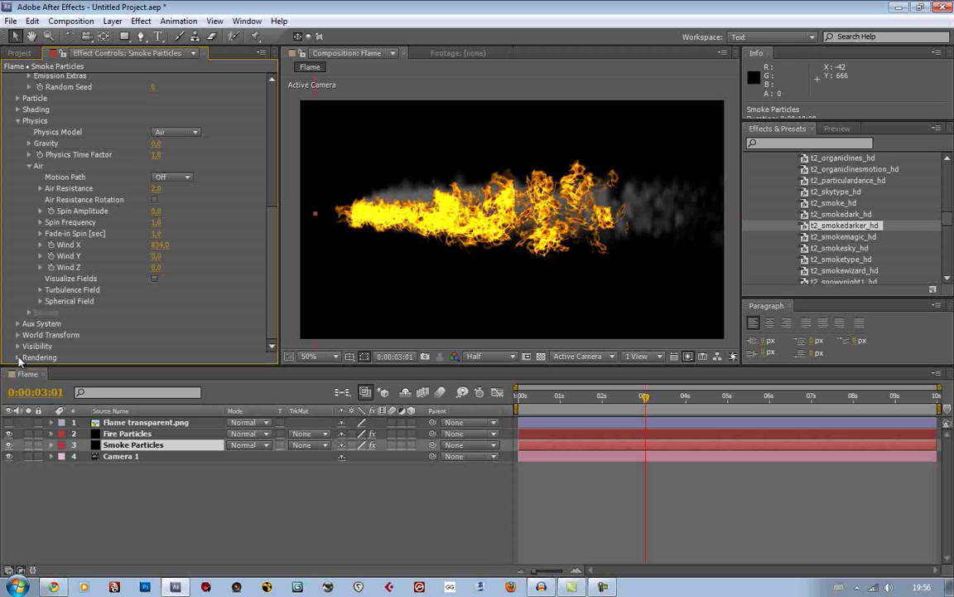
{"action": "left_click", "coordinate": [17, 357]}
{"action": "scroll", "coordinate": [157, 344], "scroll_direction": "down", "scroll_amount": 2}
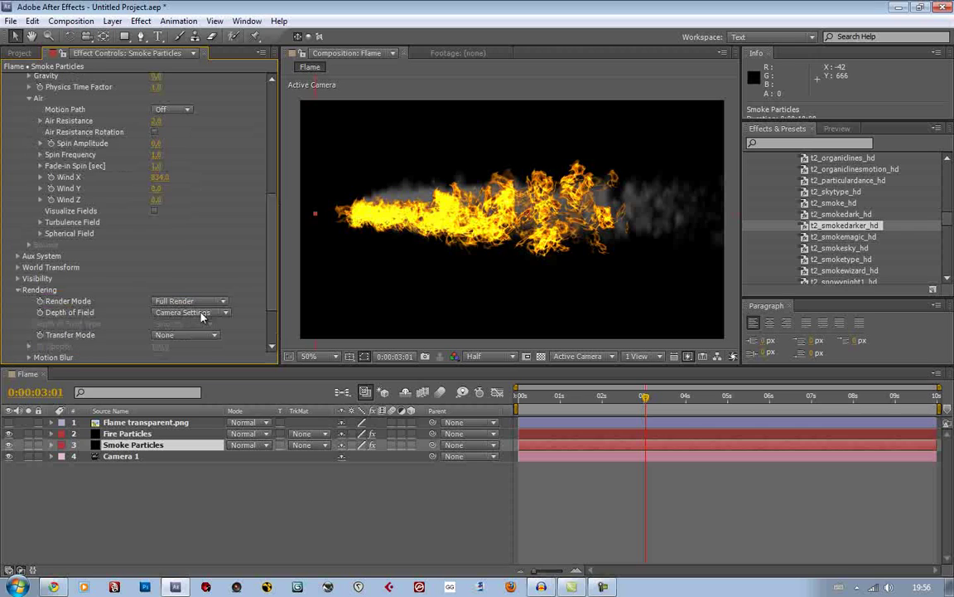
{"action": "left_click", "coordinate": [29, 357]}
{"action": "scroll", "coordinate": [164, 345], "scroll_direction": "down", "scroll_amount": 3}
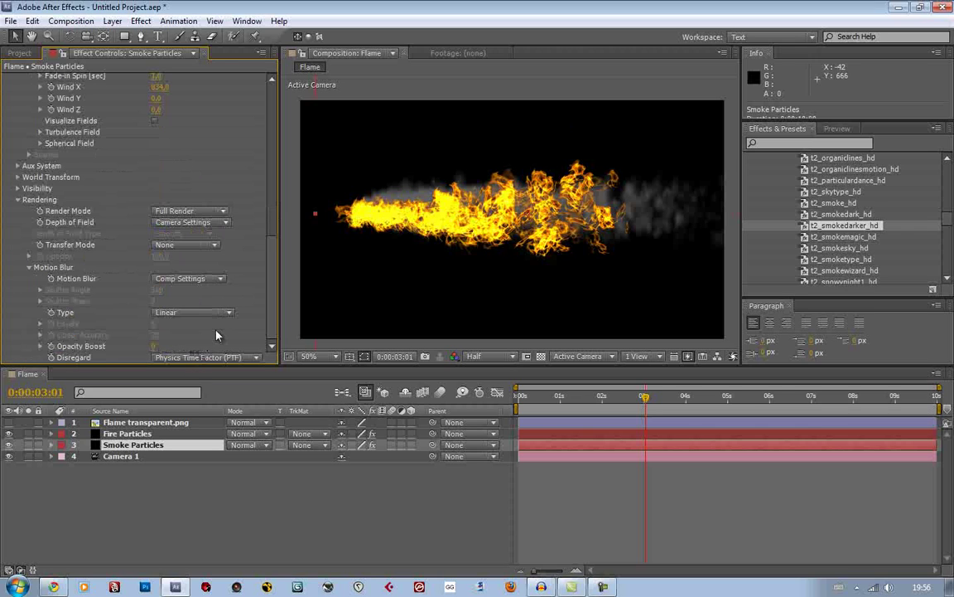
{"action": "left_click", "coordinate": [197, 286]}
{"action": "left_click", "coordinate": [191, 324]}
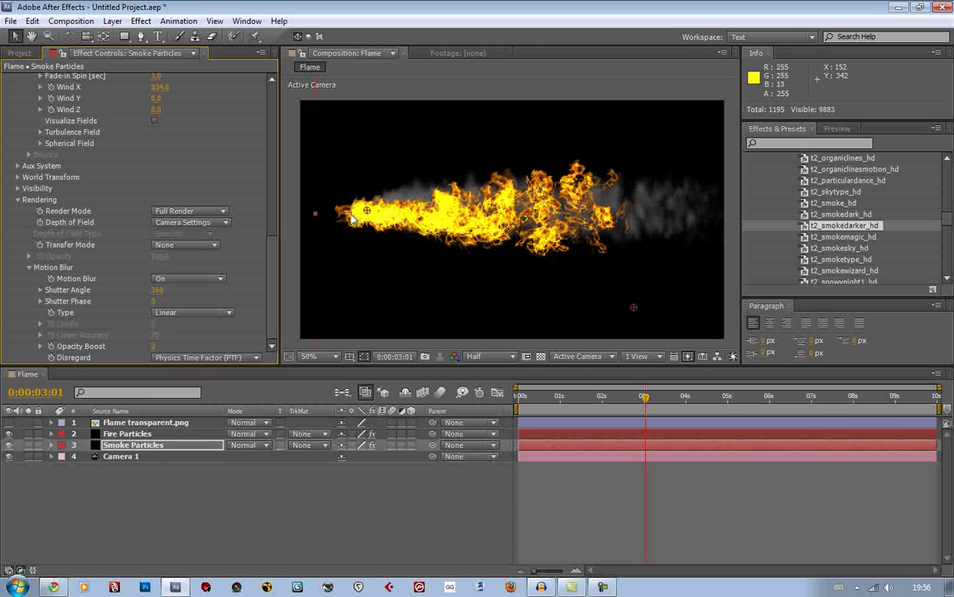
Step: Try setting Motion Blur to On in the Fire Particles layer's Particular rendering settings
{"action": "left_click", "coordinate": [127, 433]}
{"action": "scroll", "coordinate": [164, 338], "scroll_direction": "down", "scroll_amount": 3}
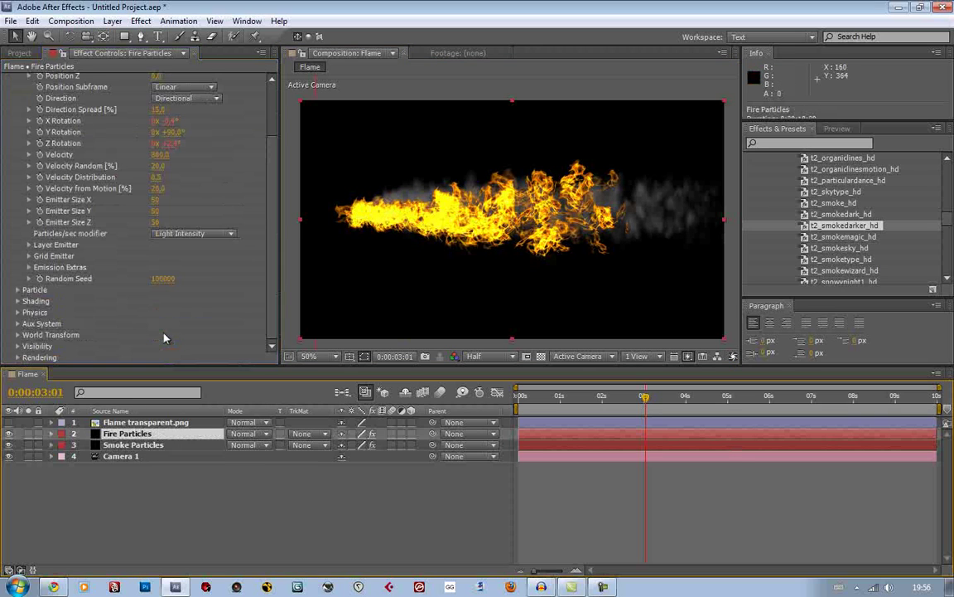
{"action": "left_click", "coordinate": [17, 357]}
{"action": "scroll", "coordinate": [146, 354], "scroll_direction": "down", "scroll_amount": 3}
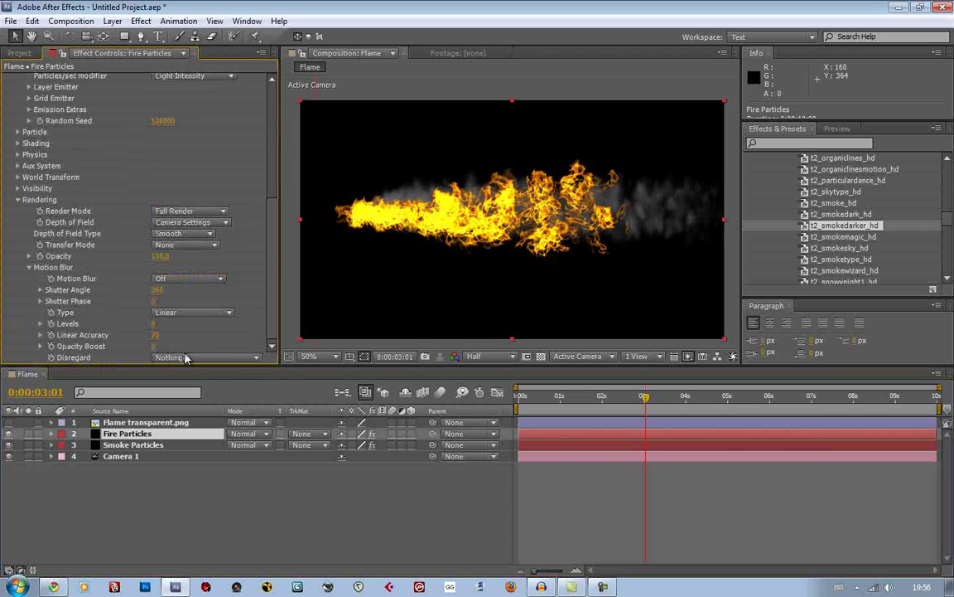
{"action": "left_click", "coordinate": [185, 357]}
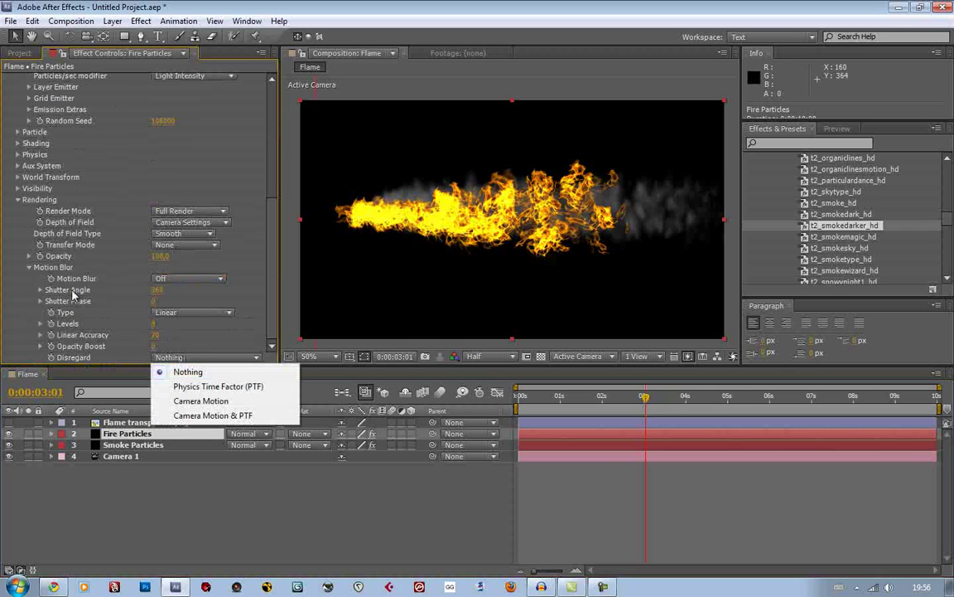
{"action": "left_click", "coordinate": [189, 281]}
{"action": "left_click", "coordinate": [188, 324]}
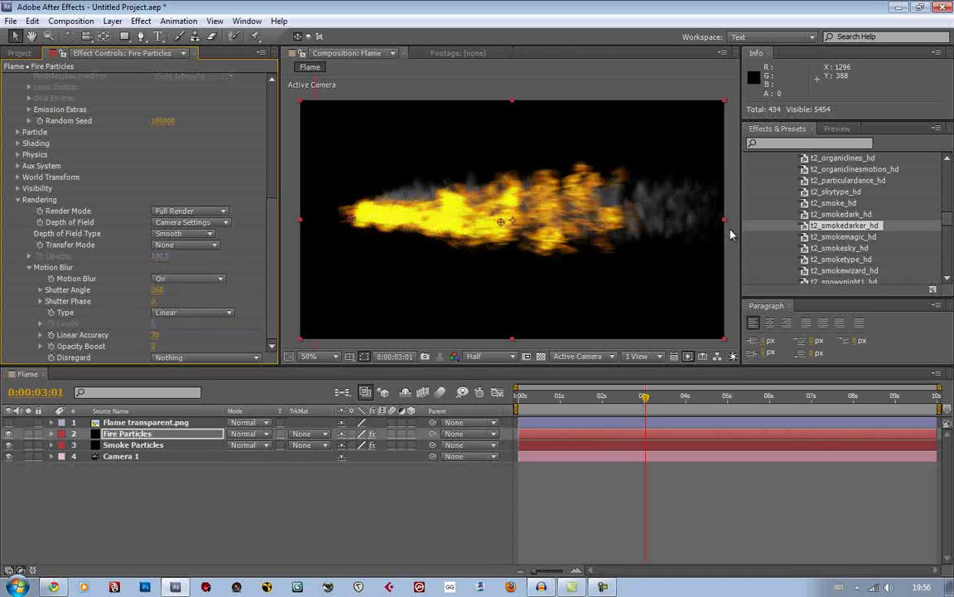
Step: Add a new adjustment layer above all the layers of the Flame composition
{"action": "key", "text": "ctrl+Down"}
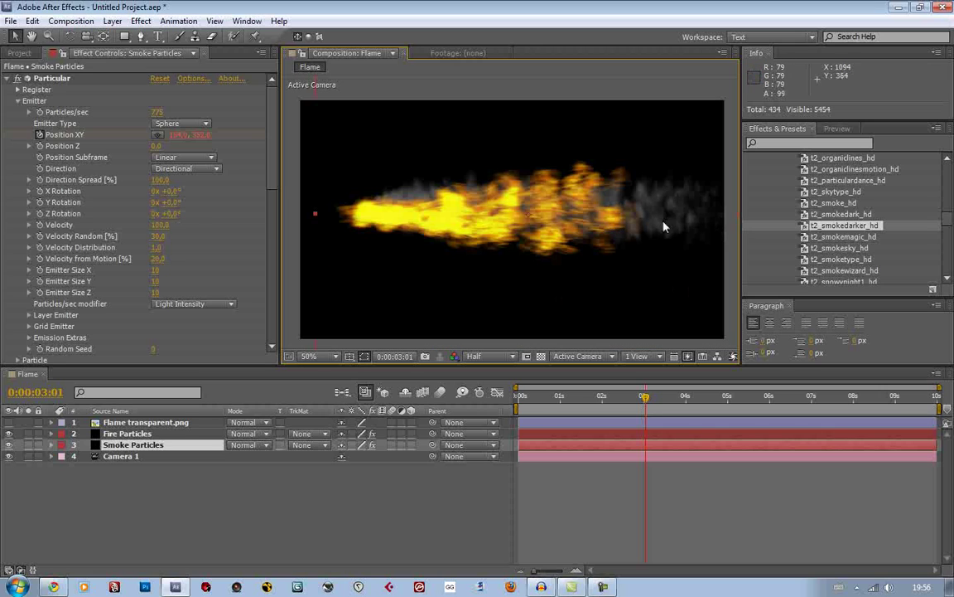
{"action": "left_click", "coordinate": [113, 21]}
{"action": "mouse_move", "coordinate": [126, 37]}
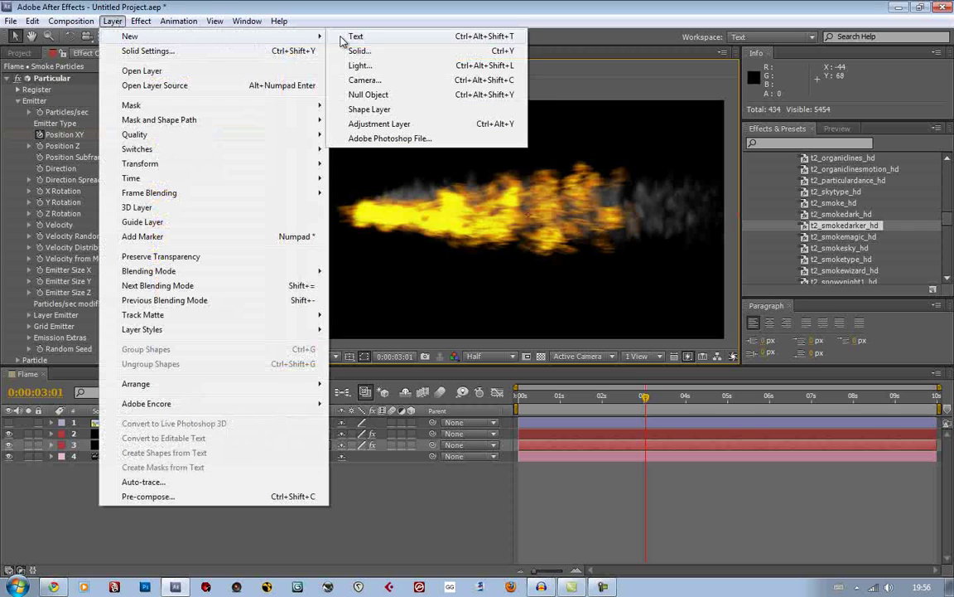
{"action": "left_click", "coordinate": [379, 124]}
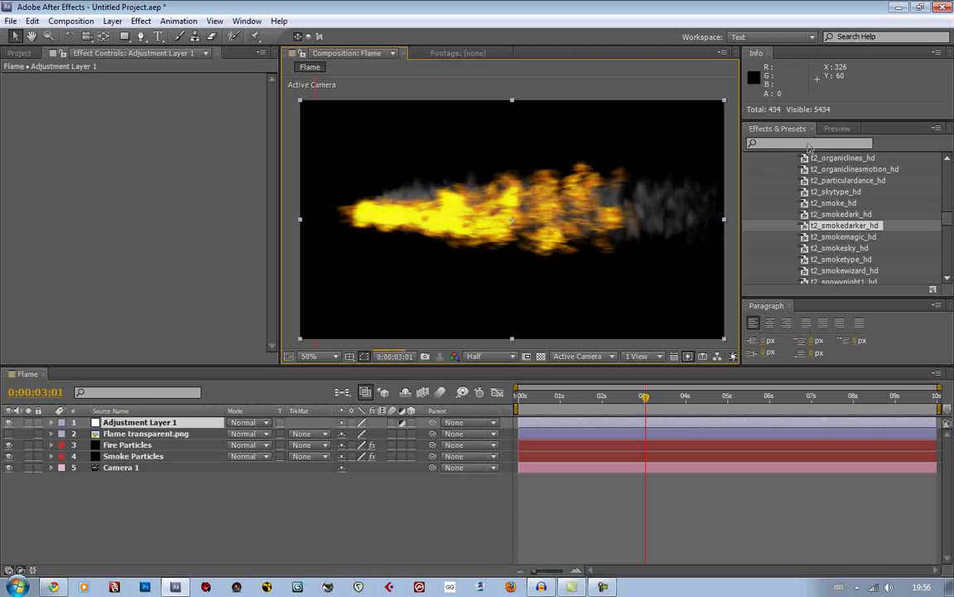
Step: Set the Fire Particles layer's Particular Motion Blur back to Off
{"action": "left_click", "coordinate": [128, 445]}
{"action": "scroll", "coordinate": [165, 248], "scroll_direction": "down", "scroll_amount": 6}
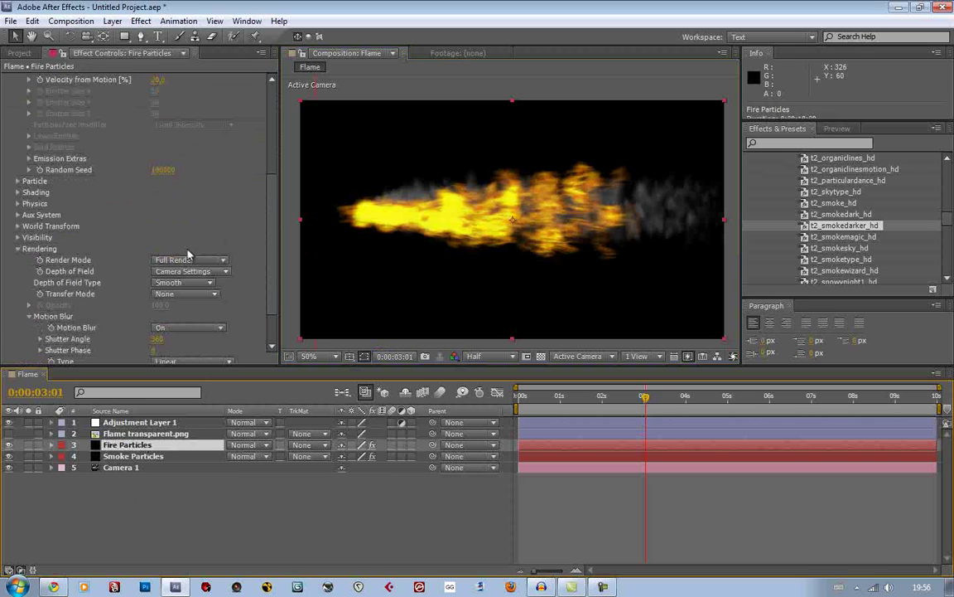
{"action": "left_click", "coordinate": [193, 279]}
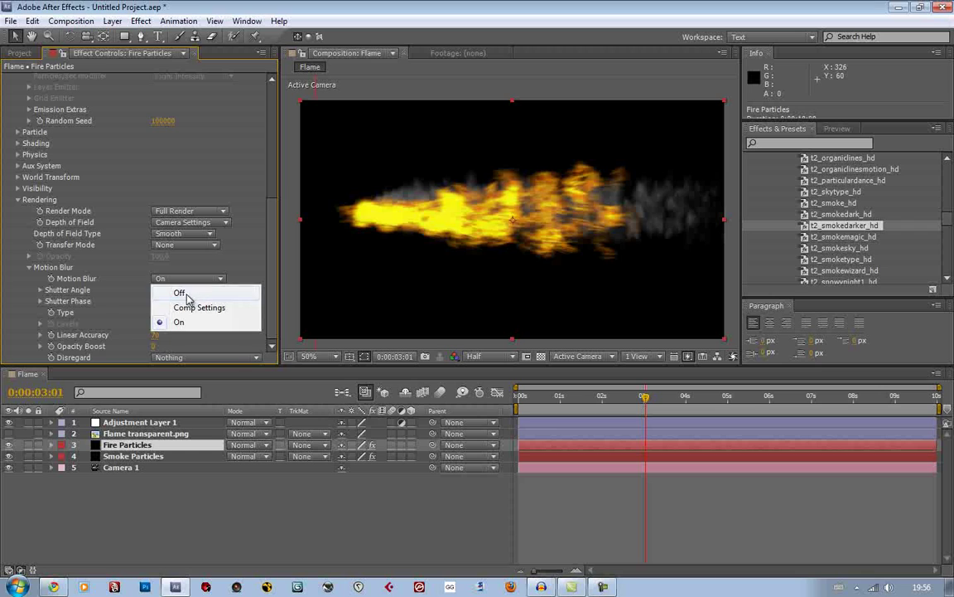
{"action": "left_click", "coordinate": [188, 292]}
Step: Apply the Stylize Glow effect to the adjustment layer and inspect the flame up close
{"action": "left_click", "coordinate": [150, 422]}
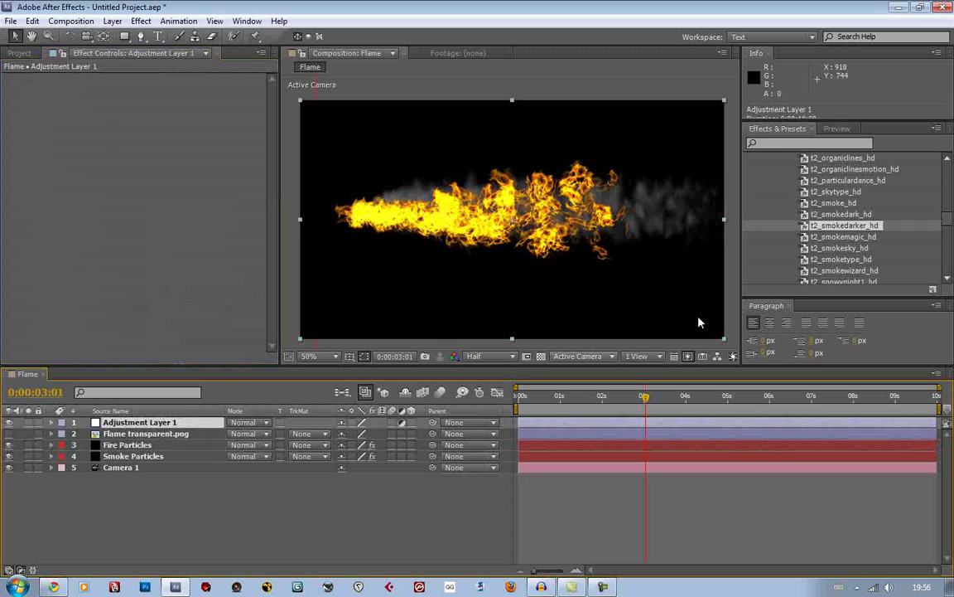
{"action": "left_click", "coordinate": [816, 142]}
{"action": "type", "text": "glow"}
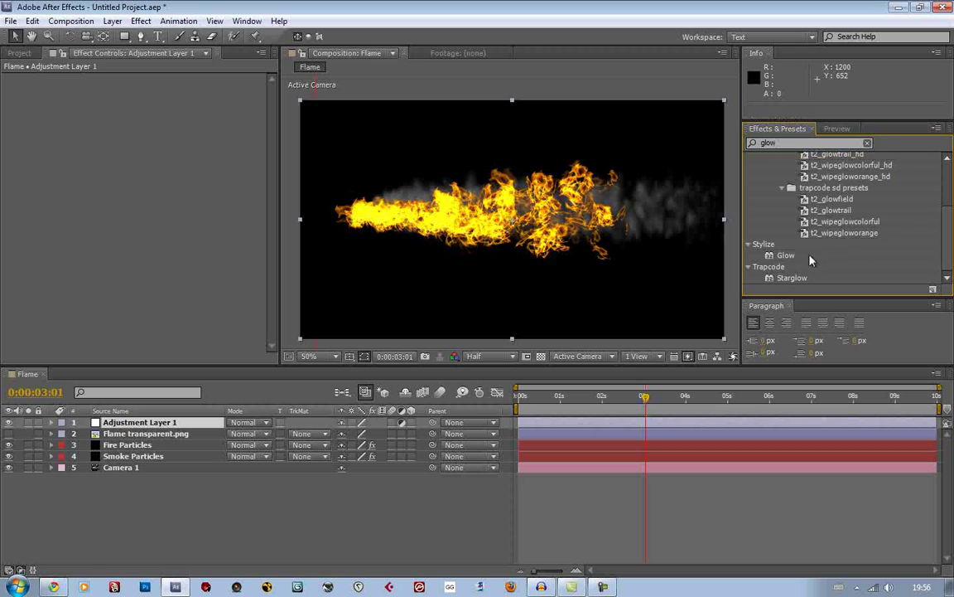
{"action": "left_click_drag", "start_coordinate": [785, 255], "coordinate": [178, 423]}
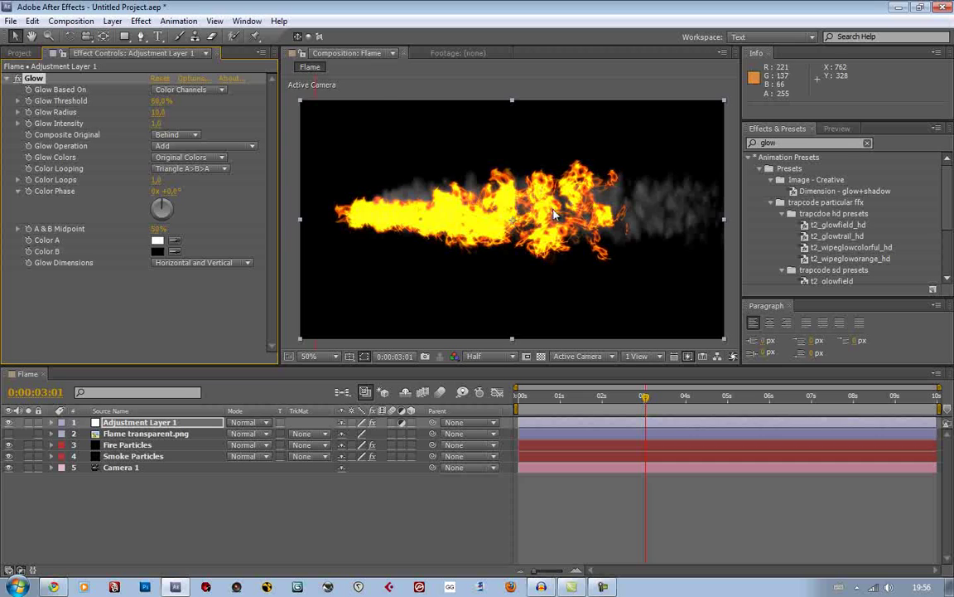
{"action": "key", "text": "period"}
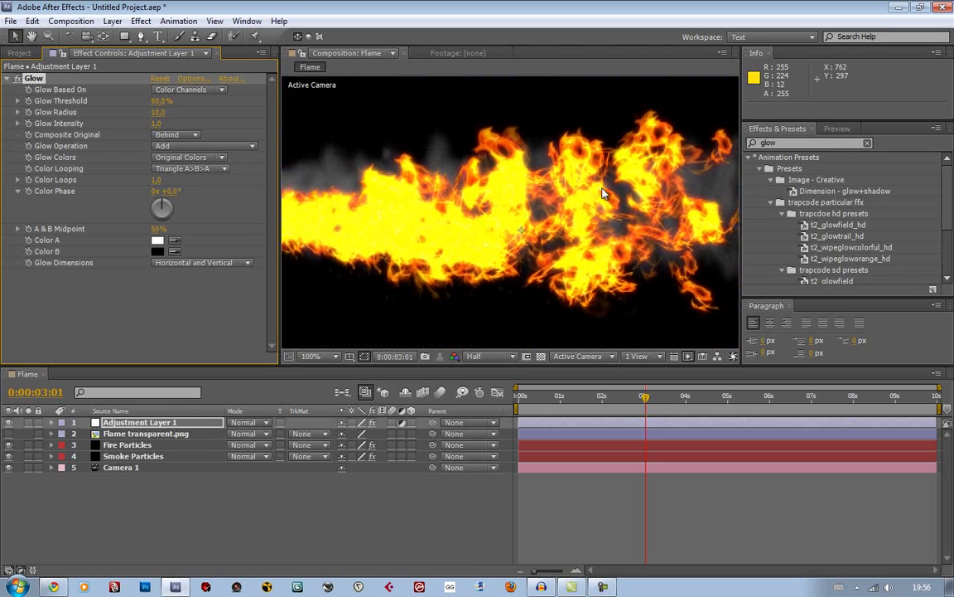
{"action": "key", "text": "comma"}
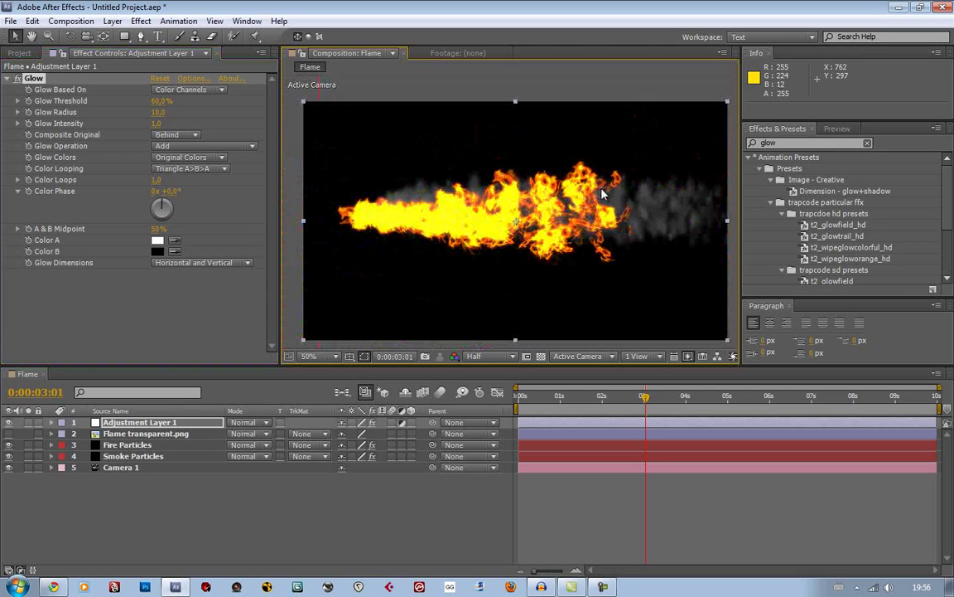
Step: Set the Glow Colors to A & B Colors and change Color A to light red FF8282
{"action": "left_click", "coordinate": [194, 158]}
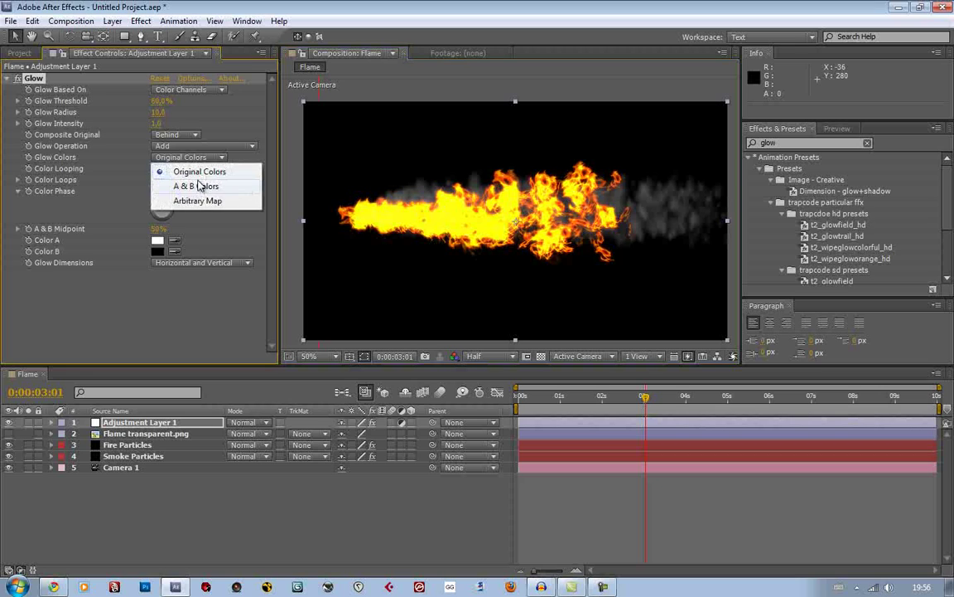
{"action": "left_click", "coordinate": [210, 187]}
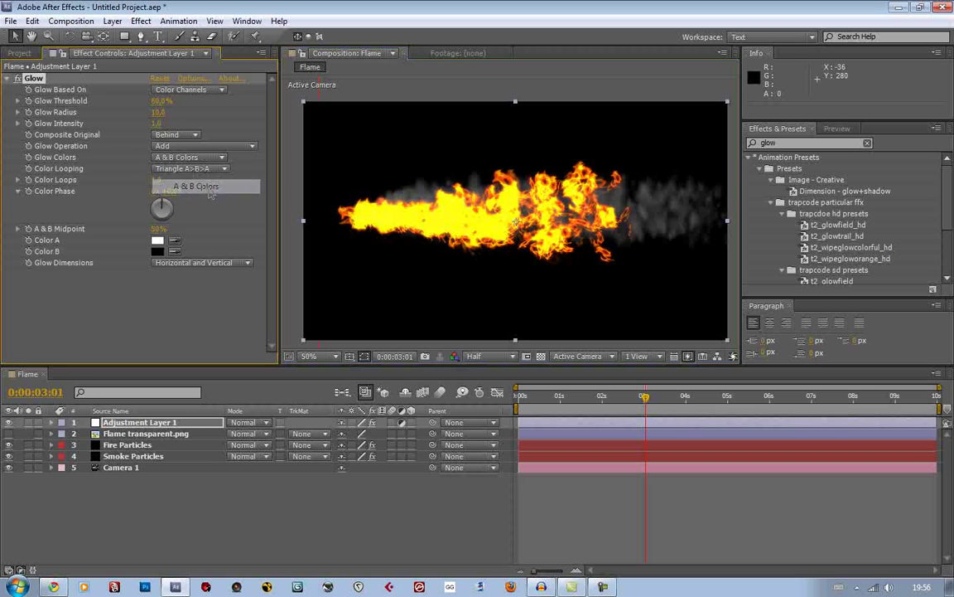
{"action": "left_click", "coordinate": [159, 241]}
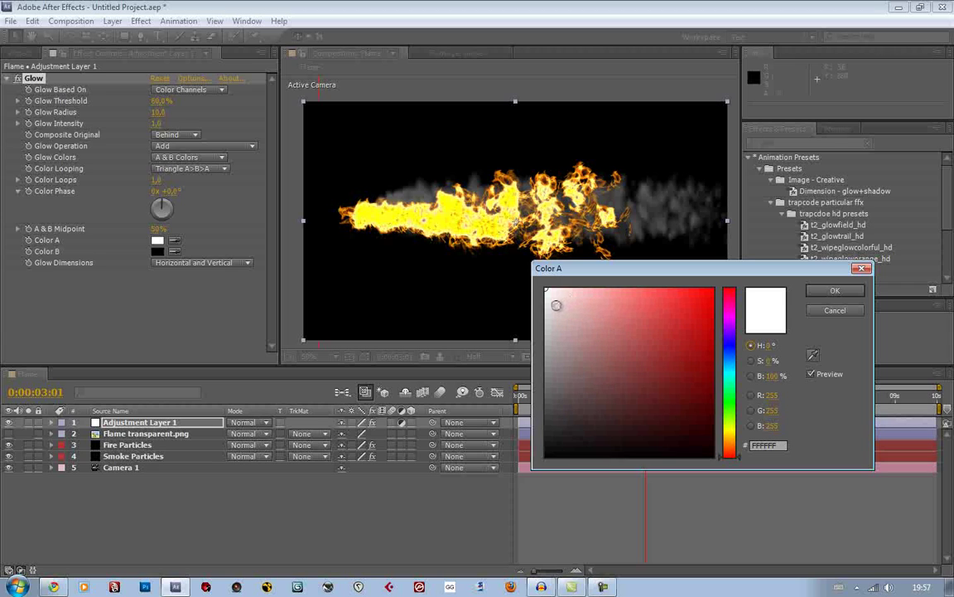
{"action": "left_click", "coordinate": [662, 403]}
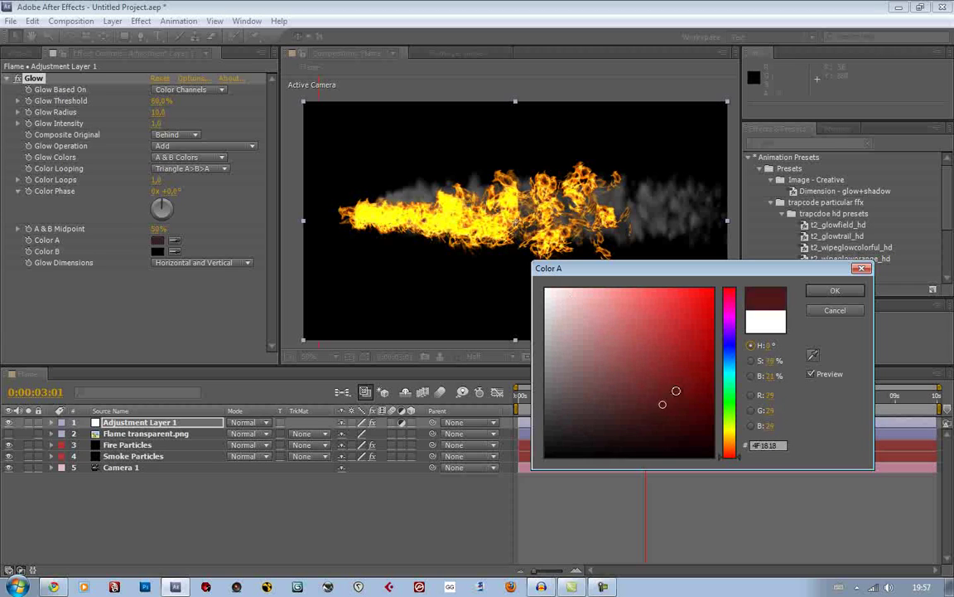
{"action": "left_click", "coordinate": [624, 388]}
{"action": "left_click", "coordinate": [546, 312]}
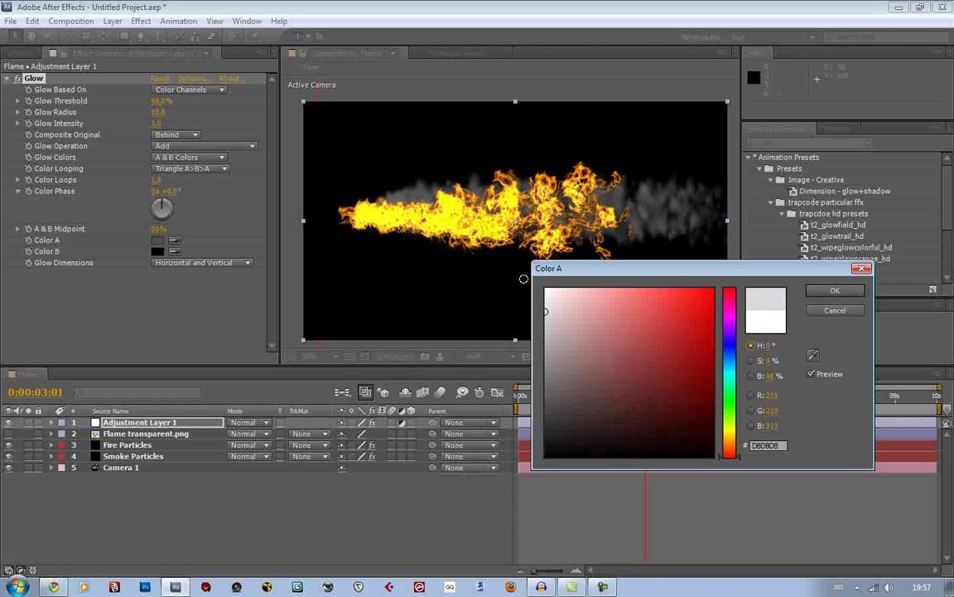
{"action": "mouse_move", "coordinate": [524, 278]}
{"action": "left_mouse_down"}
{"action": "mouse_move", "coordinate": [462, 197]}
{"action": "mouse_move", "coordinate": [806, 182]}
{"action": "left_mouse_up"}
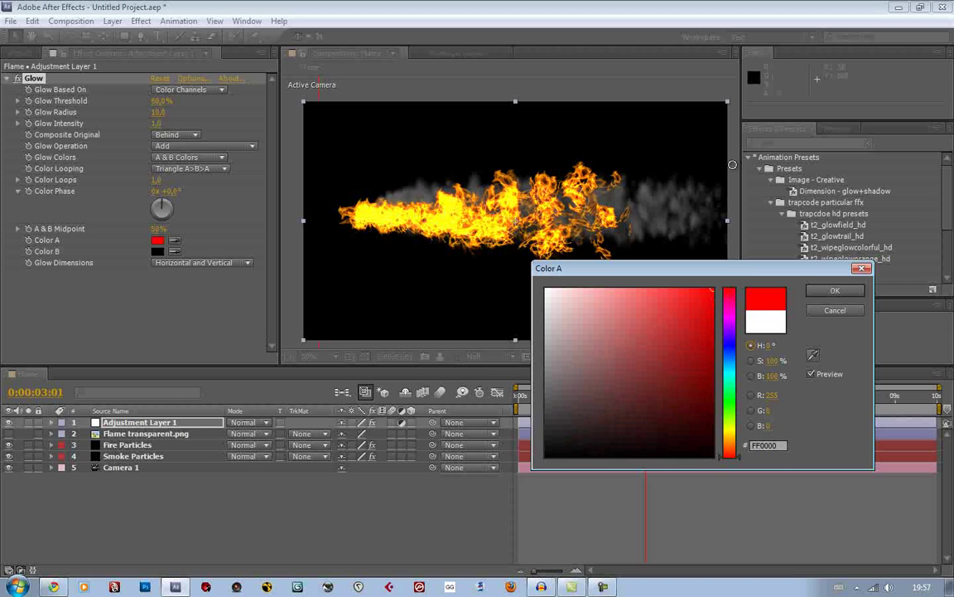
{"action": "mouse_move", "coordinate": [732, 165]}
{"action": "left_mouse_down"}
{"action": "mouse_move", "coordinate": [451, 162]}
{"action": "mouse_move", "coordinate": [449, 177]}
{"action": "left_mouse_up"}
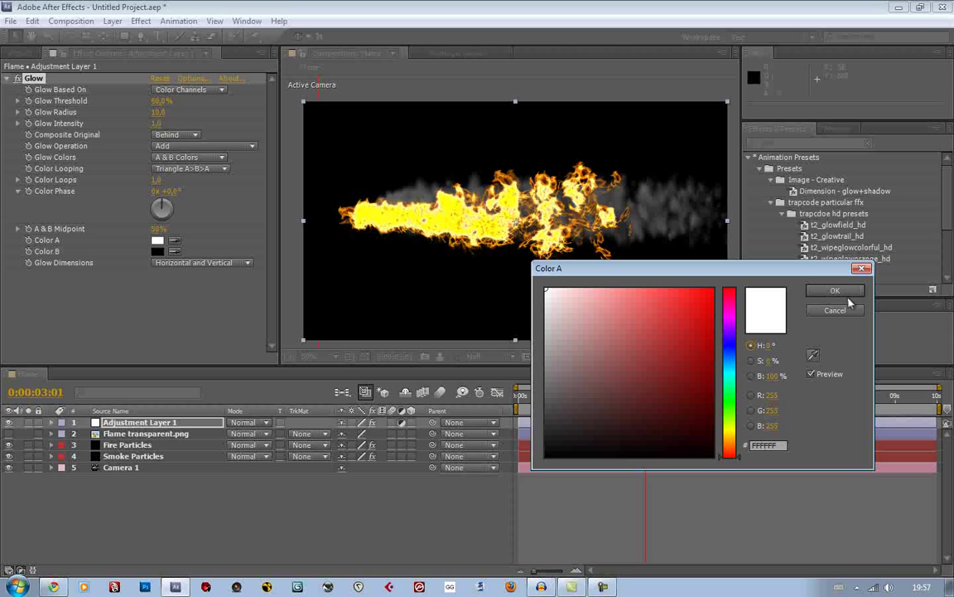
{"action": "mouse_move", "coordinate": [603, 291]}
{"action": "left_mouse_down"}
{"action": "mouse_move", "coordinate": [500, 281]}
{"action": "mouse_move", "coordinate": [507, 265]}
{"action": "mouse_move", "coordinate": [557, 258]}
{"action": "mouse_move", "coordinate": [598, 276]}
{"action": "mouse_move", "coordinate": [521, 271]}
{"action": "left_mouse_up"}
{"action": "mouse_move", "coordinate": [410, 210]}
{"action": "left_mouse_down"}
{"action": "mouse_move", "coordinate": [616, 295]}
{"action": "mouse_move", "coordinate": [559, 290]}
{"action": "mouse_move", "coordinate": [673, 279]}
{"action": "mouse_move", "coordinate": [628, 279]}
{"action": "left_mouse_up"}
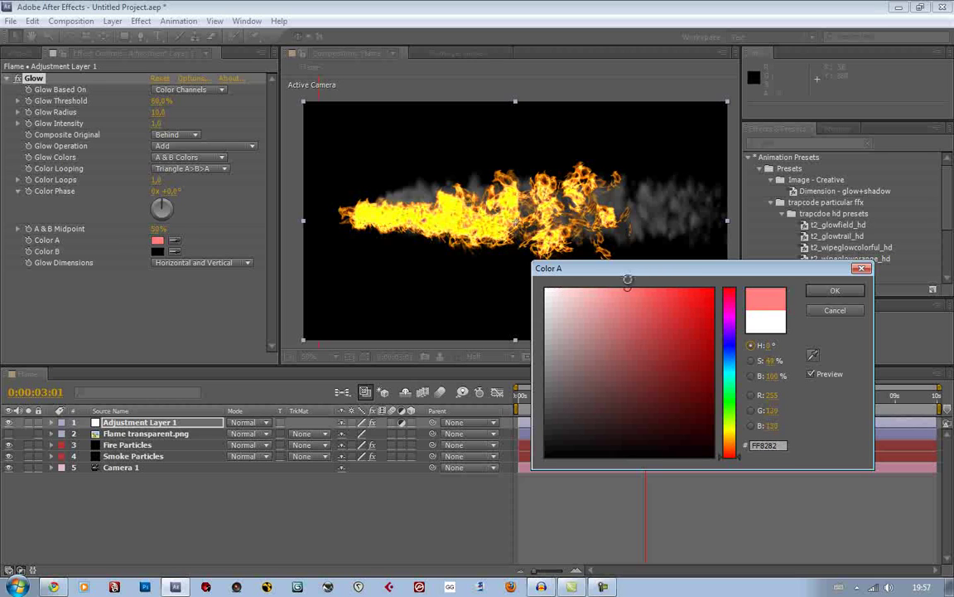
{"action": "left_click", "coordinate": [833, 291]}
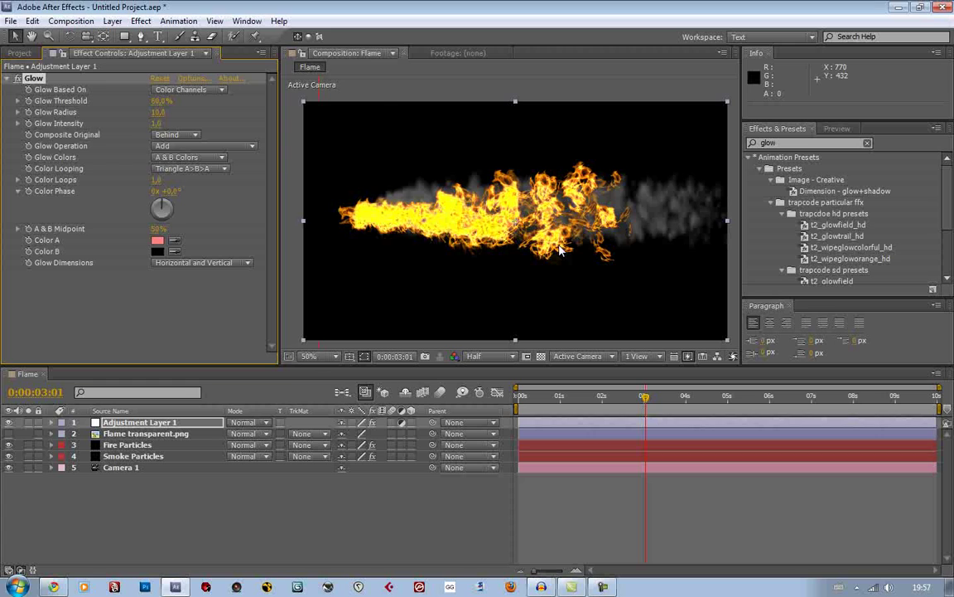
{"action": "scroll", "coordinate": [560, 250], "scroll_direction": "up", "scroll_amount": 2}
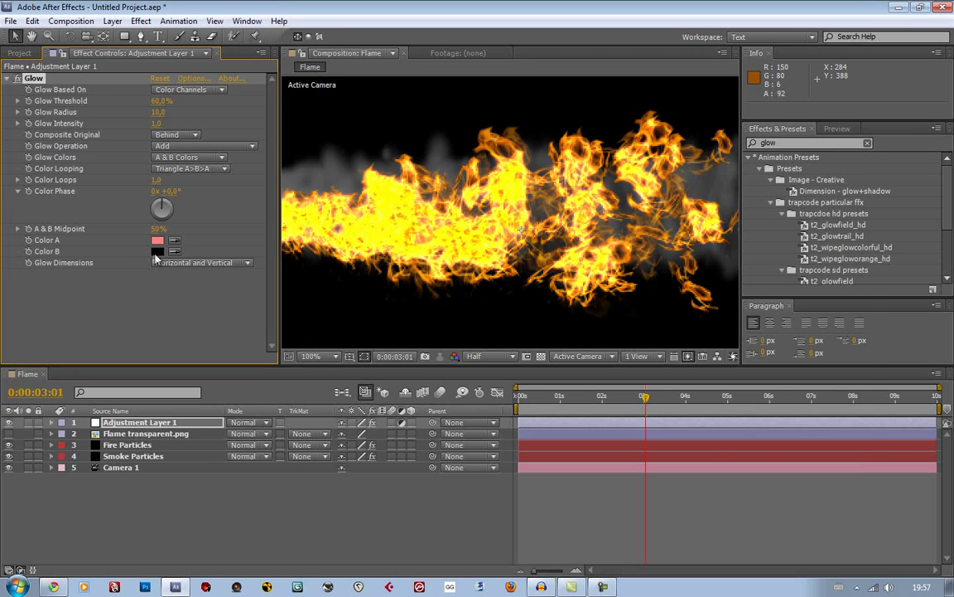
{"action": "left_click", "coordinate": [156, 251]}
{"action": "mouse_move", "coordinate": [660, 366]}
{"action": "left_mouse_down"}
{"action": "mouse_move", "coordinate": [671, 399]}
{"action": "mouse_move", "coordinate": [688, 398]}
{"action": "mouse_move", "coordinate": [715, 276]}
{"action": "mouse_move", "coordinate": [437, 273]}
{"action": "mouse_move", "coordinate": [447, 434]}
{"action": "mouse_move", "coordinate": [488, 326]}
{"action": "mouse_move", "coordinate": [498, 249]}
{"action": "left_mouse_up"}
{"action": "left_click", "coordinate": [835, 311]}
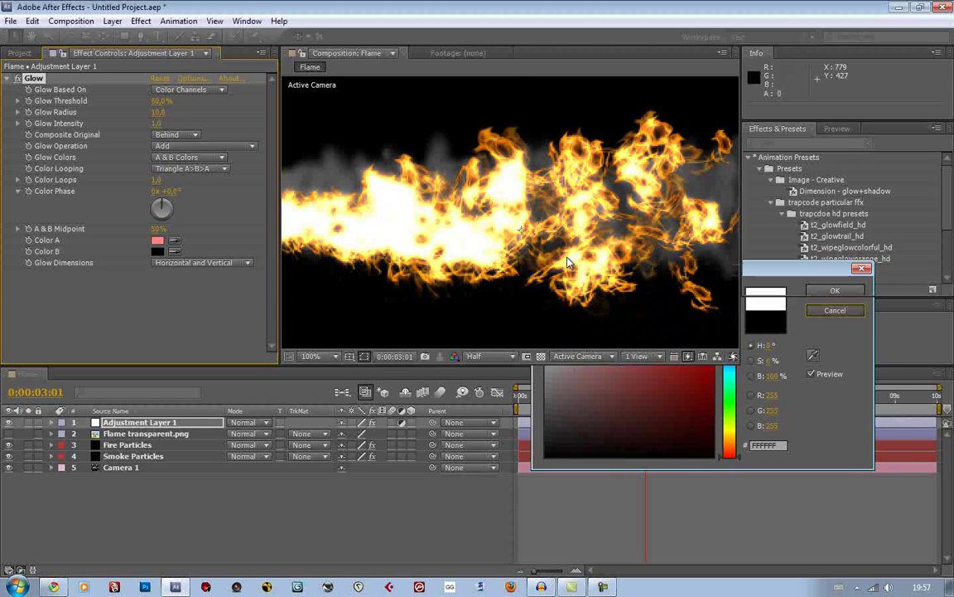
Step: Set the glow's Color B to light grey ADADAD and clear the effects search
{"action": "left_click", "coordinate": [156, 251]}
{"action": "mouse_move", "coordinate": [584, 308]}
{"action": "left_mouse_down"}
{"action": "mouse_move", "coordinate": [530, 274]}
{"action": "mouse_move", "coordinate": [509, 238]}
{"action": "left_mouse_up"}
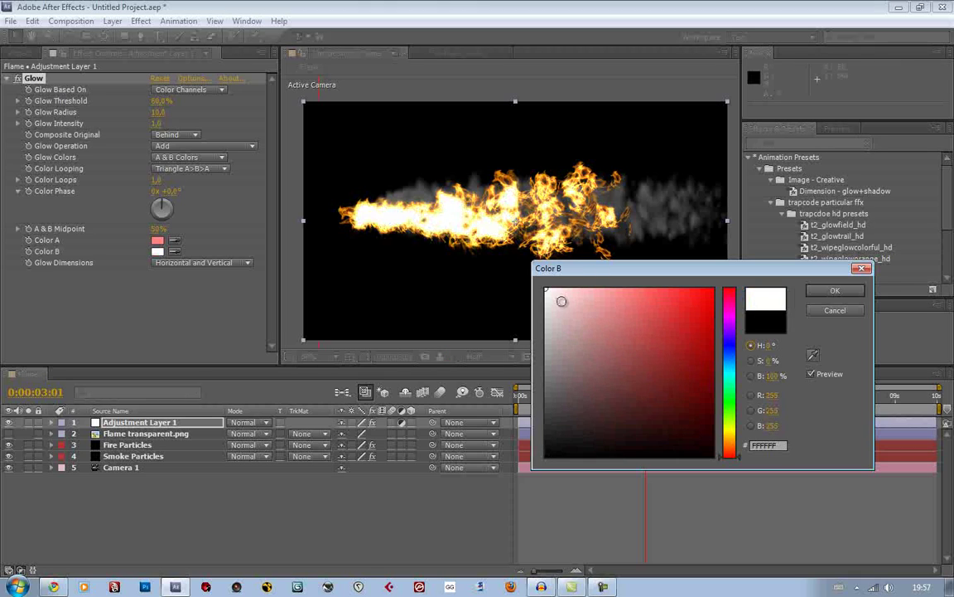
{"action": "left_click_drag", "start_coordinate": [549, 296], "coordinate": [548, 475]}
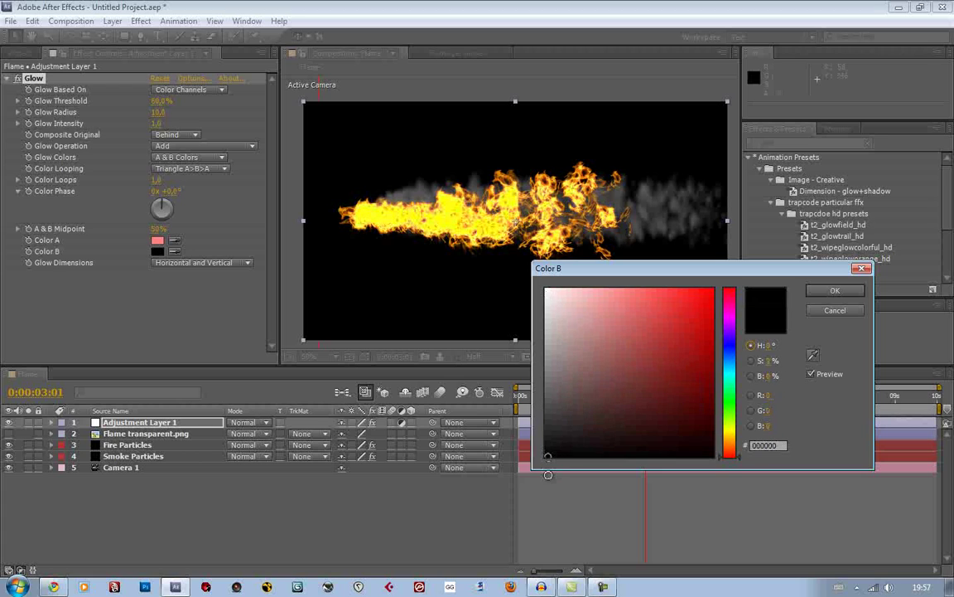
{"action": "mouse_move", "coordinate": [687, 416]}
{"action": "left_mouse_down"}
{"action": "mouse_move", "coordinate": [646, 322]}
{"action": "mouse_move", "coordinate": [596, 396]}
{"action": "mouse_move", "coordinate": [542, 448]}
{"action": "mouse_move", "coordinate": [494, 326]}
{"action": "mouse_move", "coordinate": [492, 340]}
{"action": "mouse_move", "coordinate": [443, 322]}
{"action": "mouse_move", "coordinate": [446, 341]}
{"action": "mouse_move", "coordinate": [495, 342]}
{"action": "left_mouse_up"}
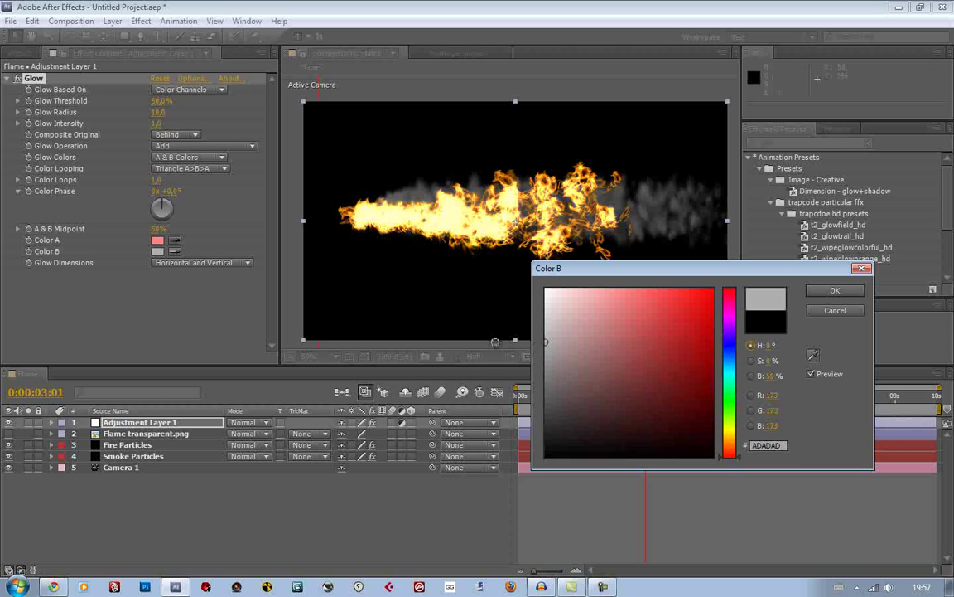
{"action": "left_click", "coordinate": [834, 291]}
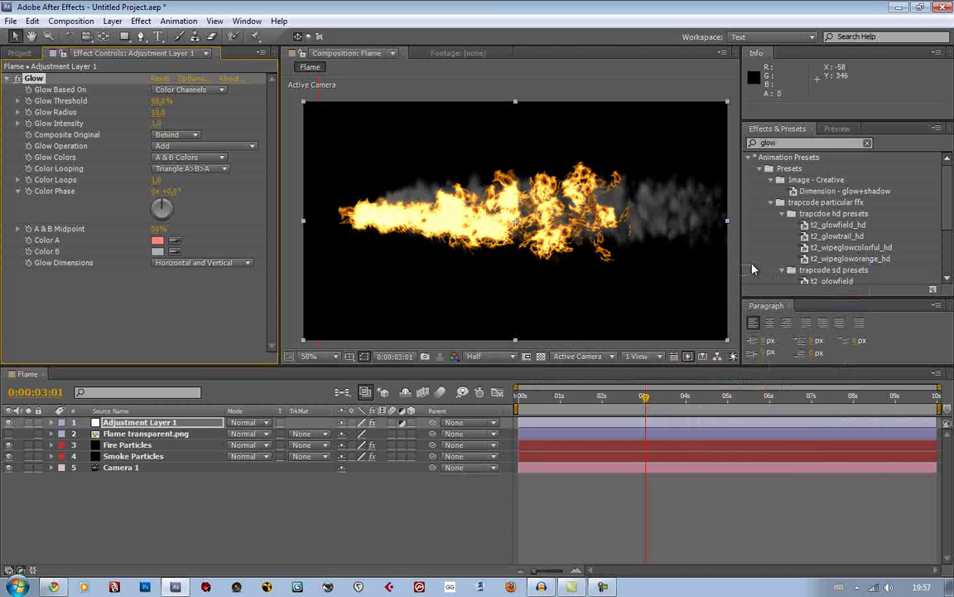
{"action": "left_click", "coordinate": [867, 143]}
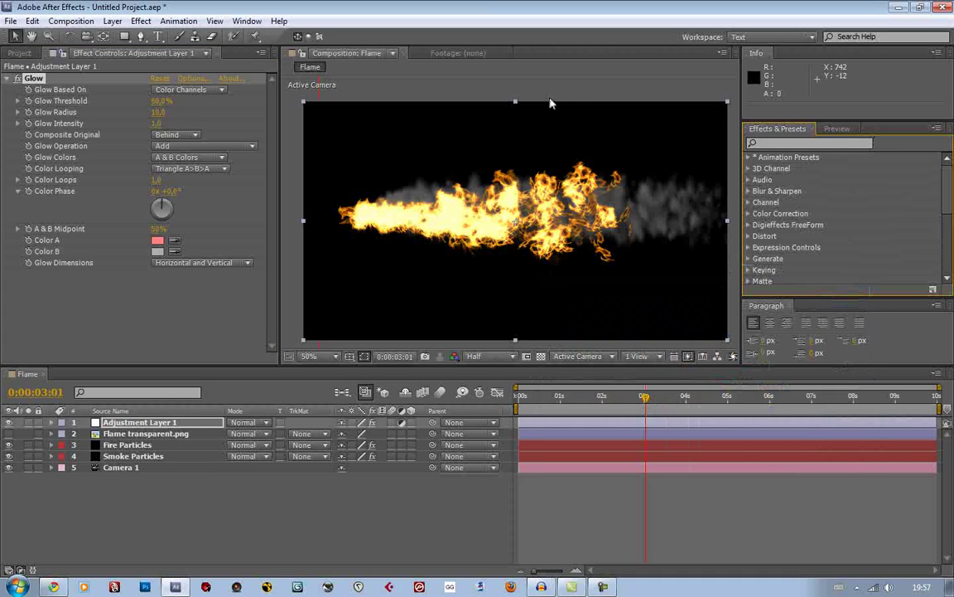
Step: Narrow the Smoke Particles layer horizontally and shift it so the smoke trail ends closer to the flame's tip
{"action": "left_click", "coordinate": [142, 456]}
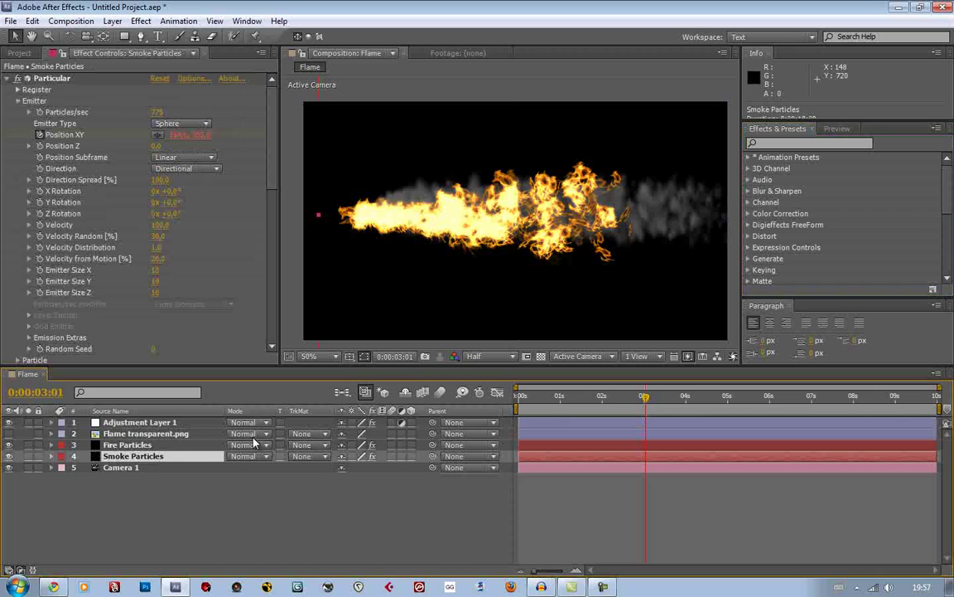
{"action": "left_click_drag", "start_coordinate": [590, 174], "coordinate": [490, 192]}
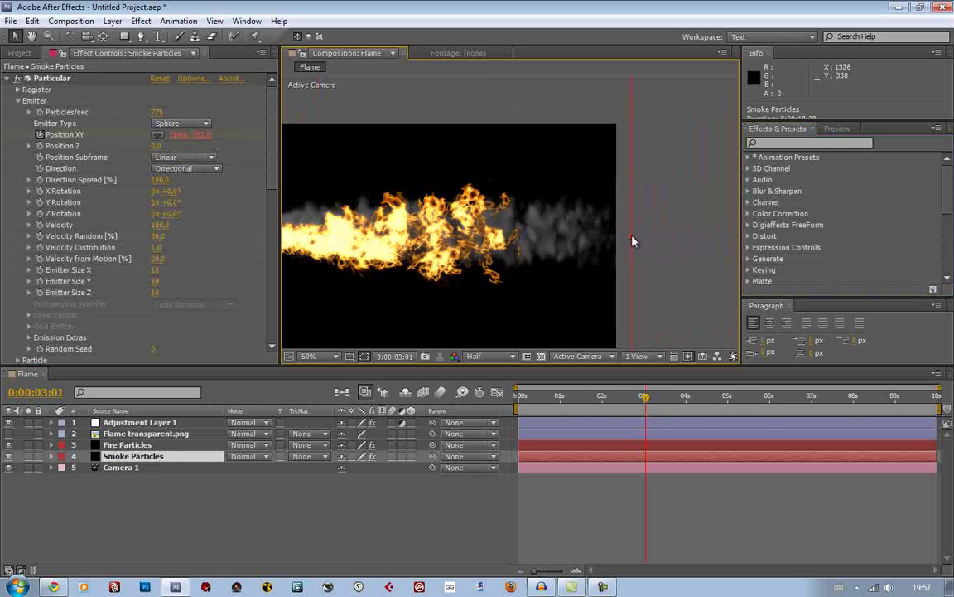
{"action": "left_click_drag", "start_coordinate": [412, 219], "coordinate": [511, 213]}
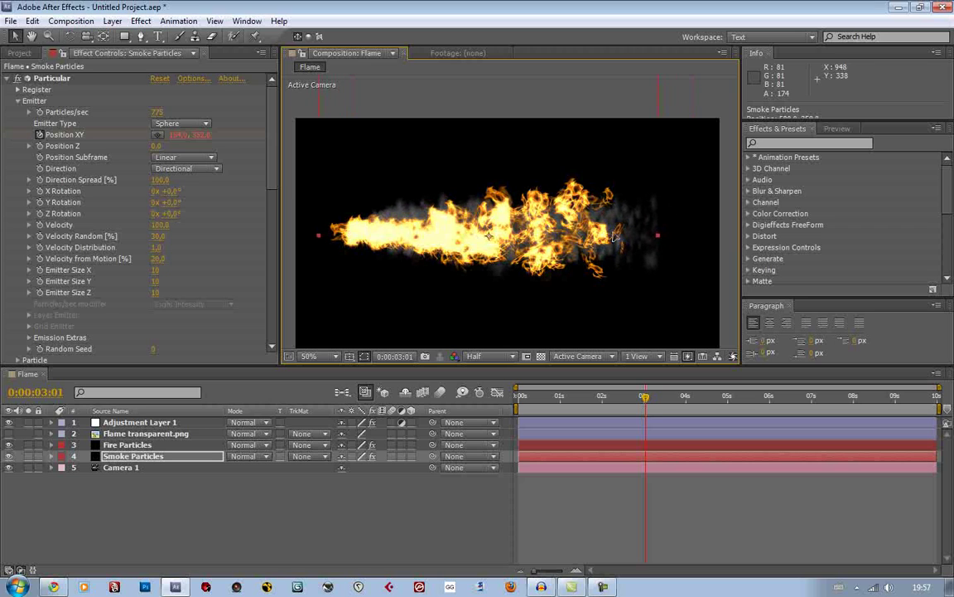
Step: Create a new comp-sized solid layer coloured light red F47070
{"action": "left_click", "coordinate": [112, 21]}
{"action": "mouse_move", "coordinate": [130, 36]}
{"action": "left_click", "coordinate": [360, 53]}
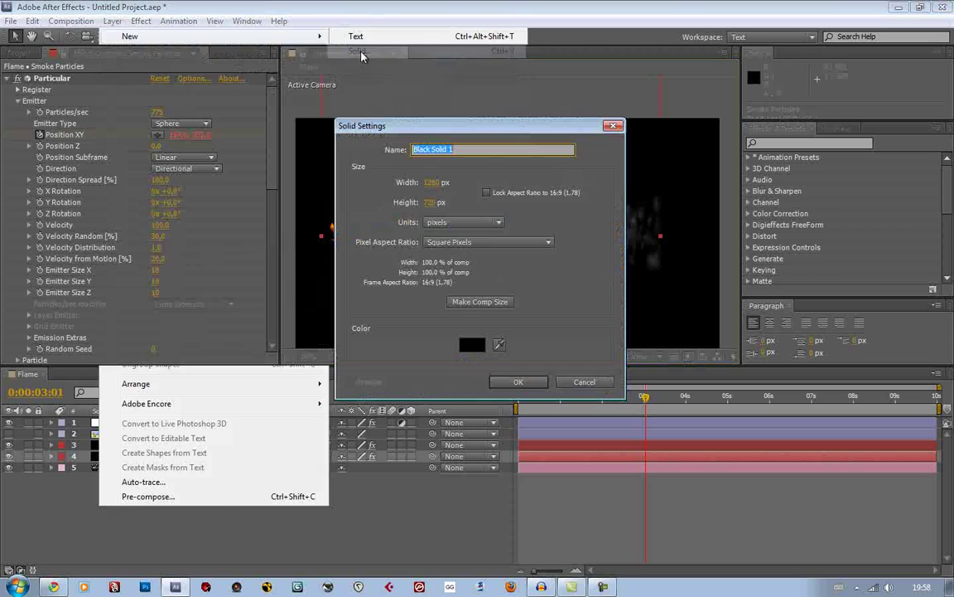
{"action": "left_click", "coordinate": [473, 344]}
{"action": "left_click", "coordinate": [637, 295]}
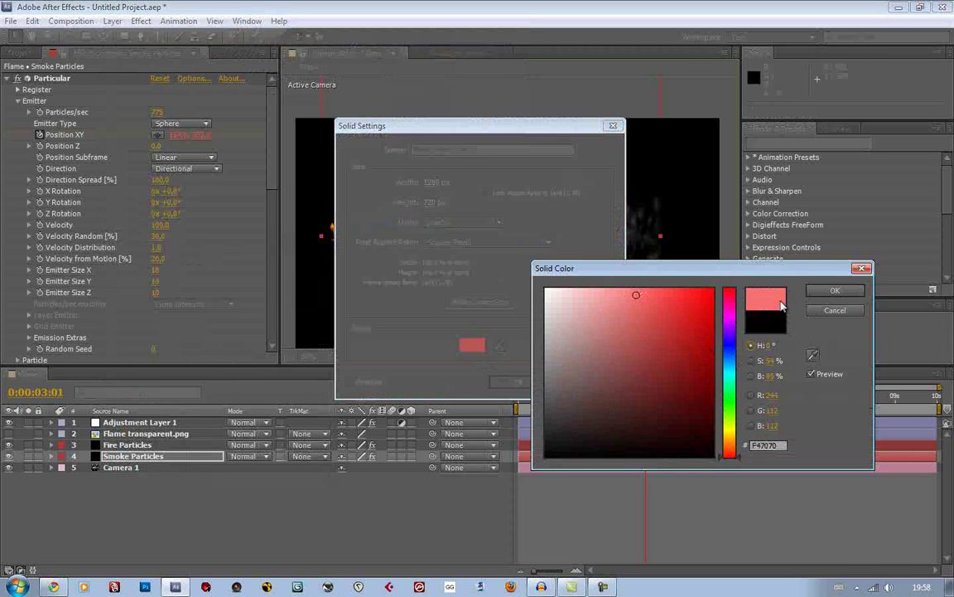
{"action": "left_click", "coordinate": [835, 290]}
{"action": "left_click", "coordinate": [511, 382]}
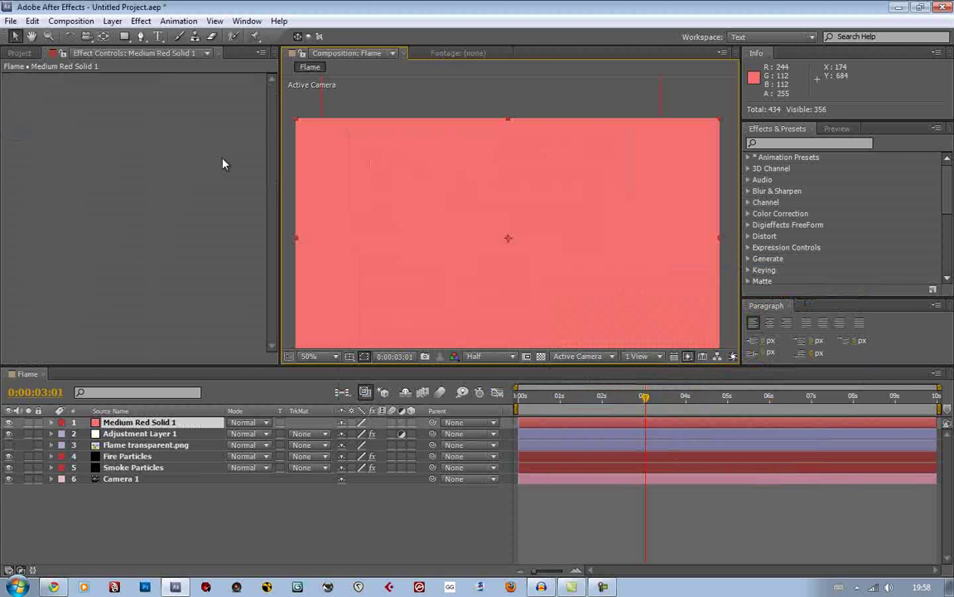
Step: Lower the red solid's opacity to 41% and draw a wide elliptical mask on it around the flame
{"action": "key", "text": "t"}
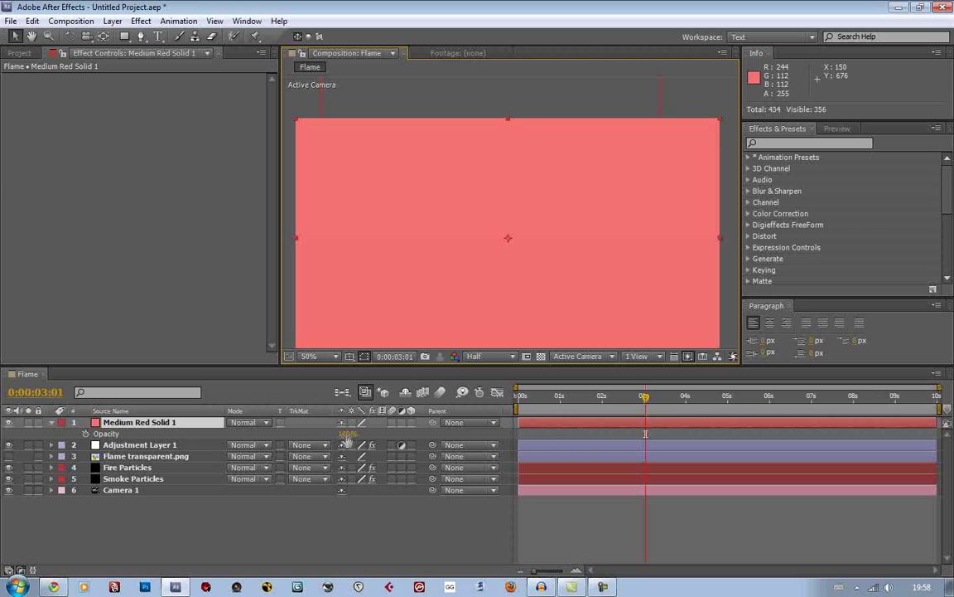
{"action": "left_click_drag", "start_coordinate": [335, 437], "coordinate": [188, 55]}
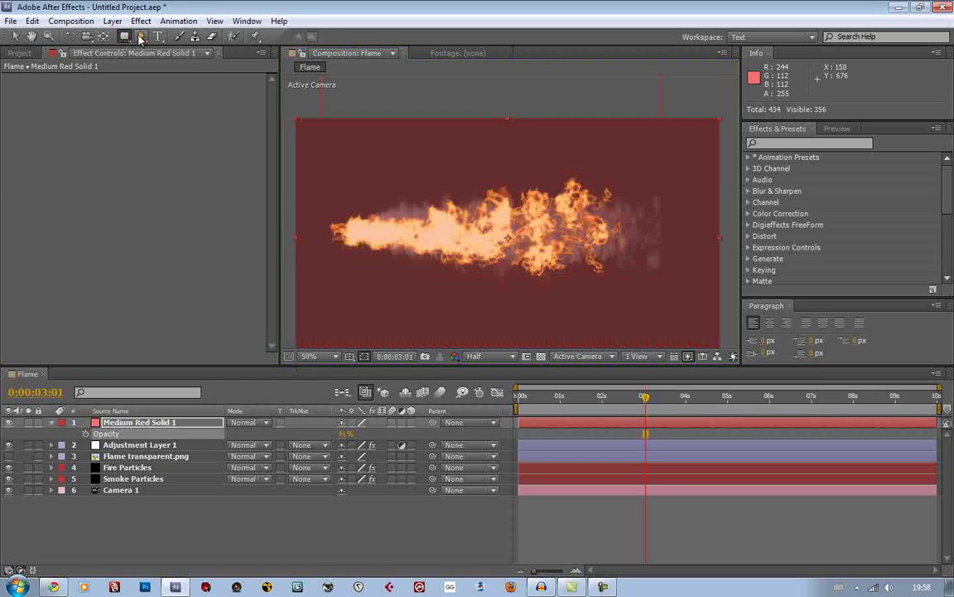
{"action": "left_click_drag", "start_coordinate": [124, 37], "coordinate": [161, 66]}
{"action": "left_click_drag", "start_coordinate": [332, 193], "coordinate": [679, 270]}
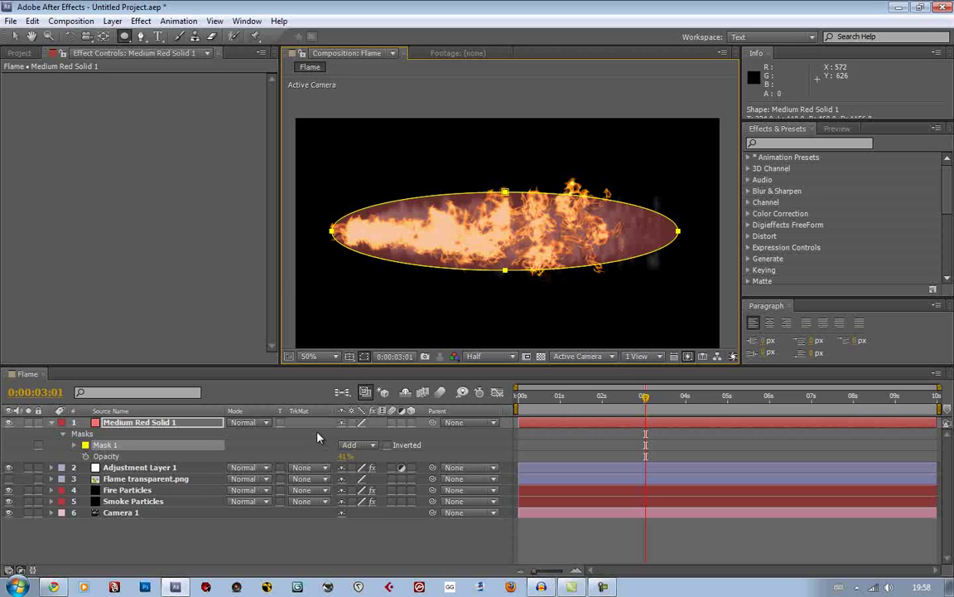
Step: Feather the solid's elliptical mask by 236 pixels and set the layer's blending mode to Add
{"action": "key", "text": "f"}
{"action": "left_click_drag", "start_coordinate": [365, 447], "coordinate": [391, 428]}
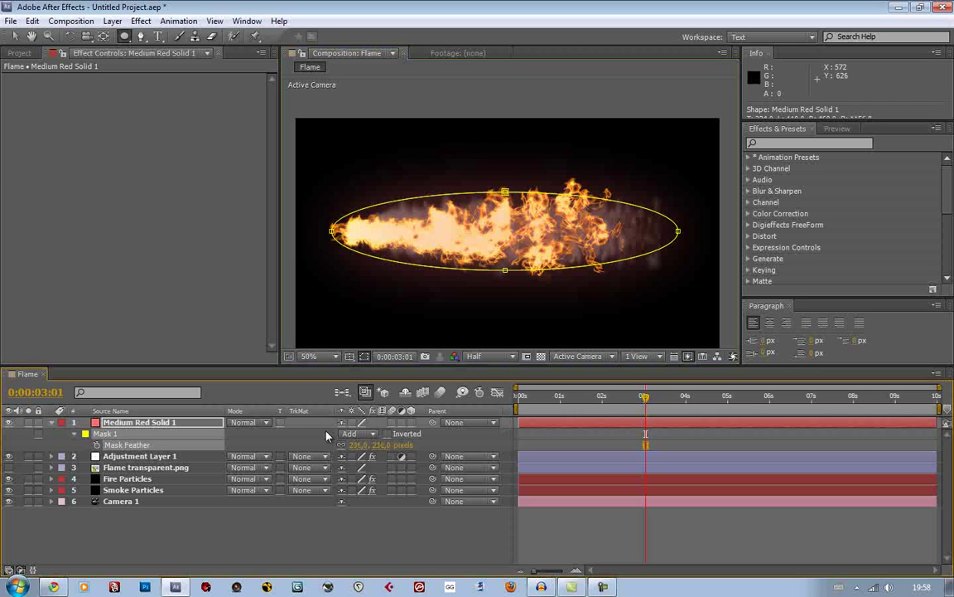
{"action": "left_click", "coordinate": [246, 424]}
{"action": "left_click", "coordinate": [321, 211]}
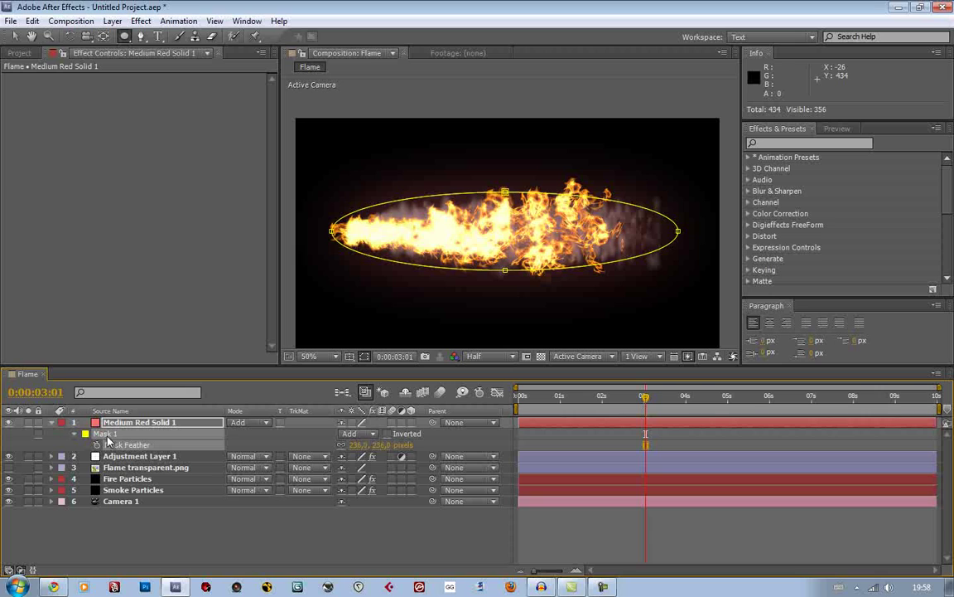
{"action": "left_click", "coordinate": [51, 426]}
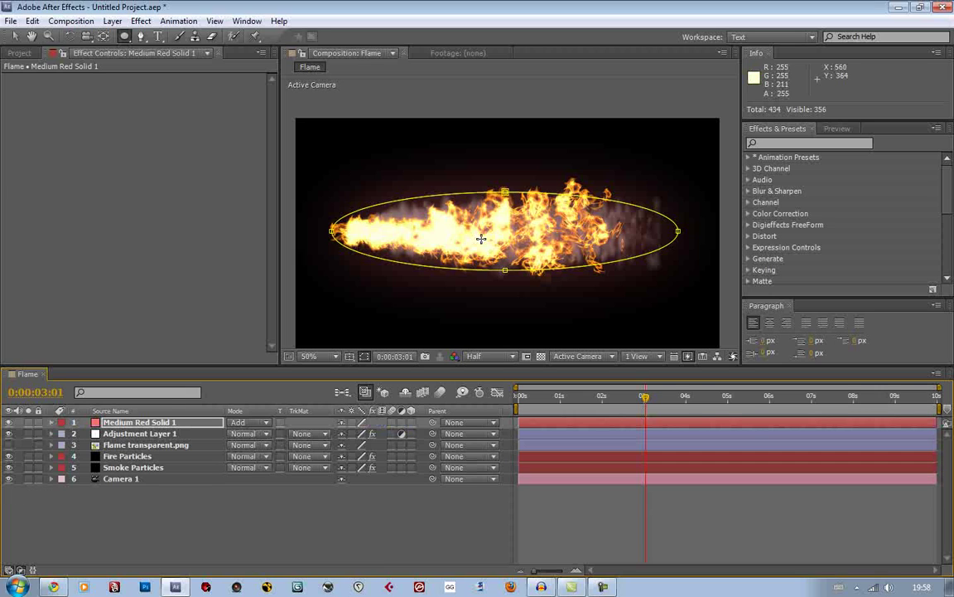
Step: Reshape the solid's mask by pulling its upper, lower and right points inward to fit the flame more tightly
{"action": "key", "text": "v"}
{"action": "key", "text": "period"}
{"action": "key", "text": "period"}
{"action": "key", "text": "comma"}
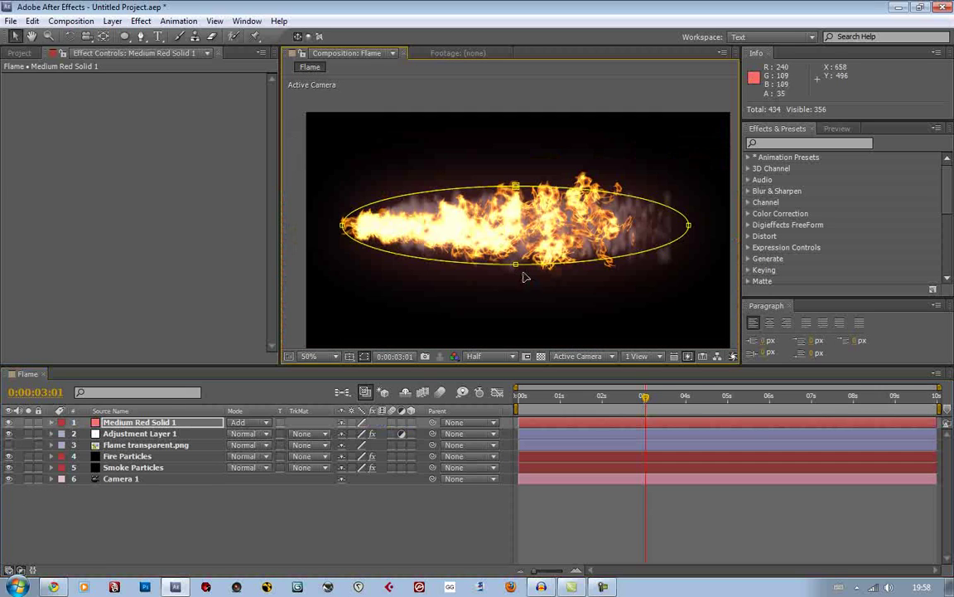
{"action": "left_click", "coordinate": [519, 259]}
{"action": "left_click_drag", "start_coordinate": [519, 259], "coordinate": [520, 251]}
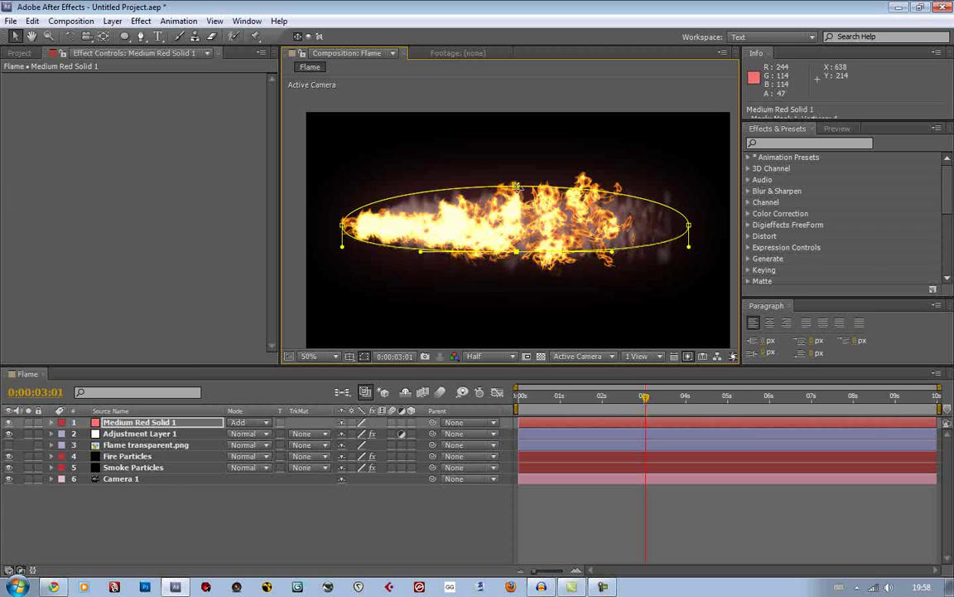
{"action": "left_click_drag", "start_coordinate": [516, 186], "coordinate": [515, 204]}
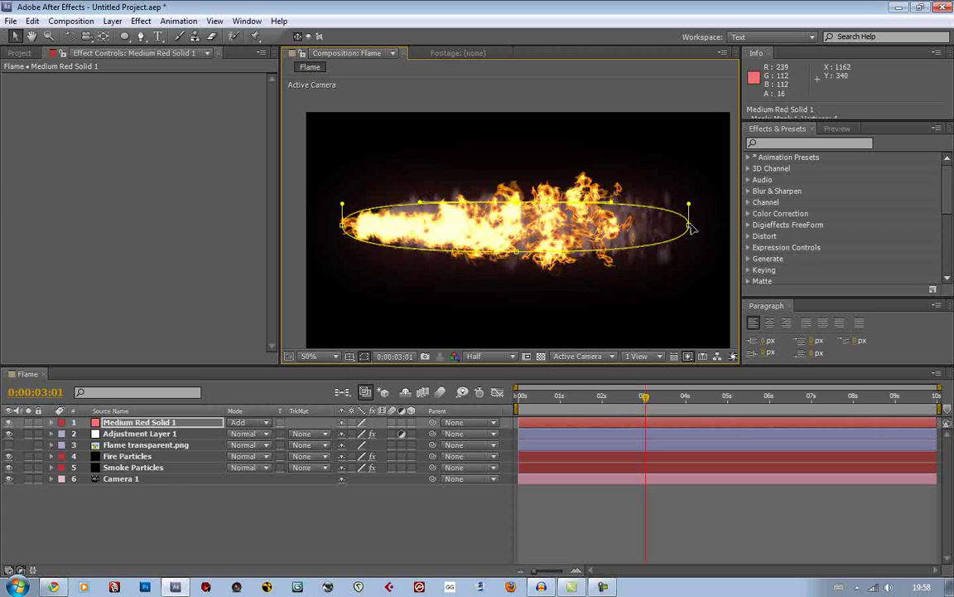
{"action": "left_click_drag", "start_coordinate": [689, 223], "coordinate": [609, 223]}
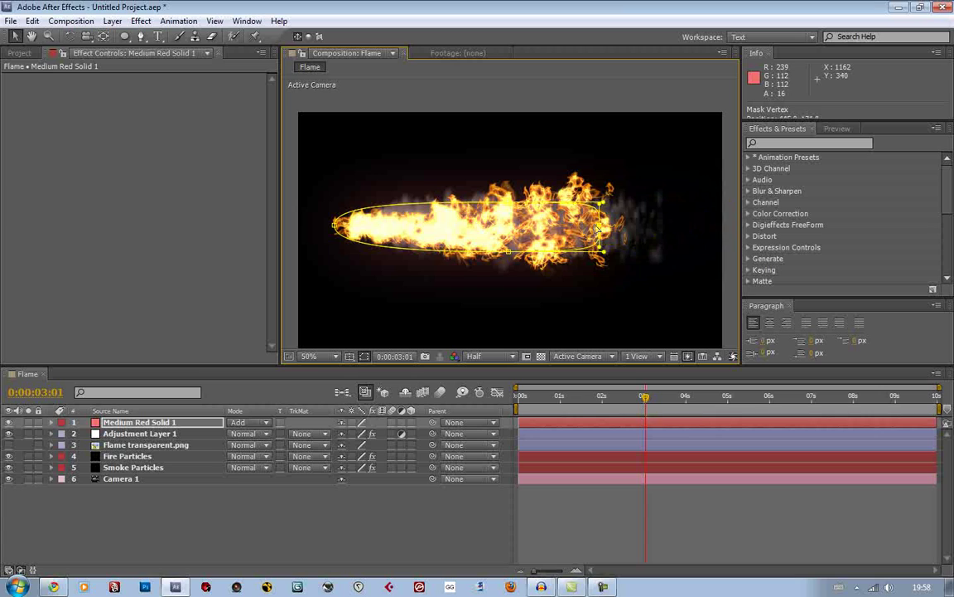
{"action": "mouse_move", "coordinate": [334, 222]}
{"action": "left_mouse_down"}
{"action": "mouse_move", "coordinate": [313, 217]}
{"action": "mouse_move", "coordinate": [339, 230]}
{"action": "left_mouse_up"}
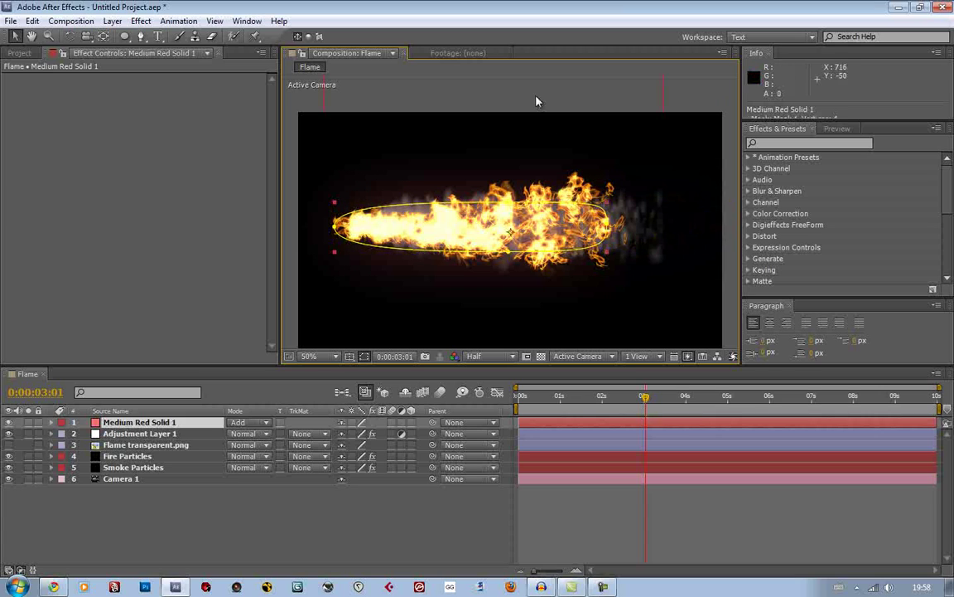
{"action": "left_click", "coordinate": [300, 285]}
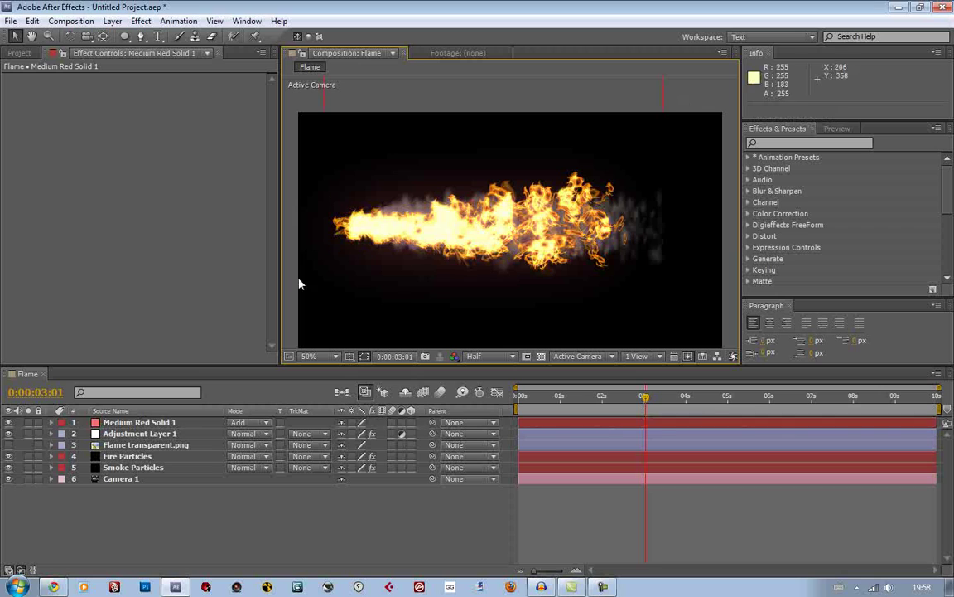
Step: Toggle the red solid's visibility off and on to compare the flame with and without the added light
{"action": "left_click", "coordinate": [8, 421]}
{"action": "left_click", "coordinate": [9, 422]}
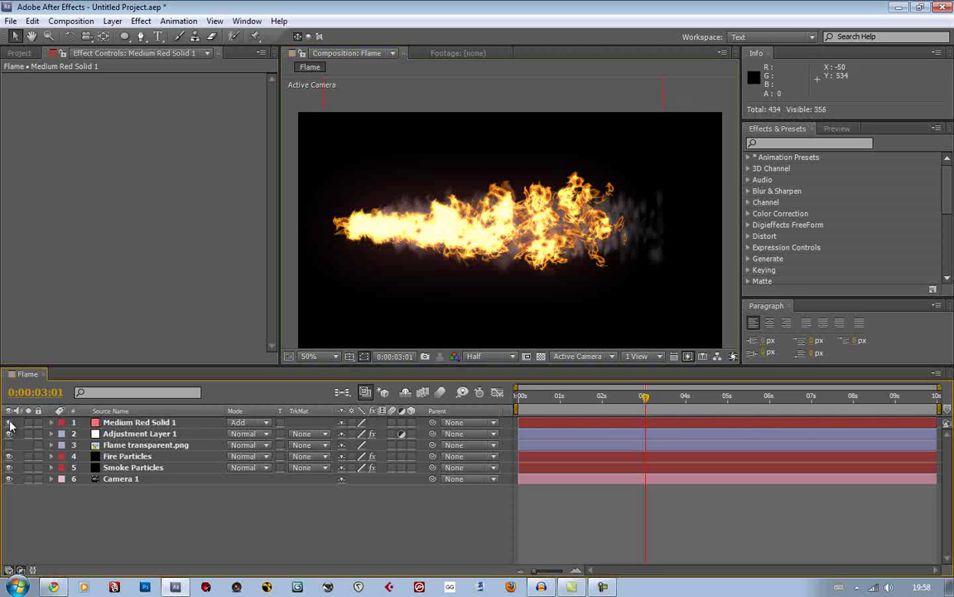
{"action": "left_click", "coordinate": [9, 423]}
{"action": "left_click", "coordinate": [9, 423]}
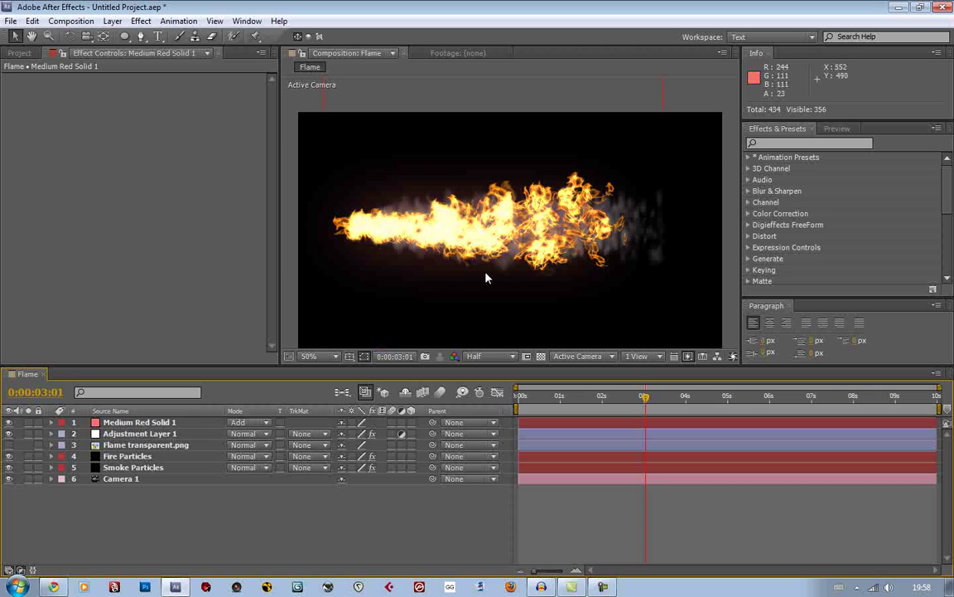
{"action": "scroll", "coordinate": [566, 247], "scroll_direction": "down", "scroll_amount": 1}
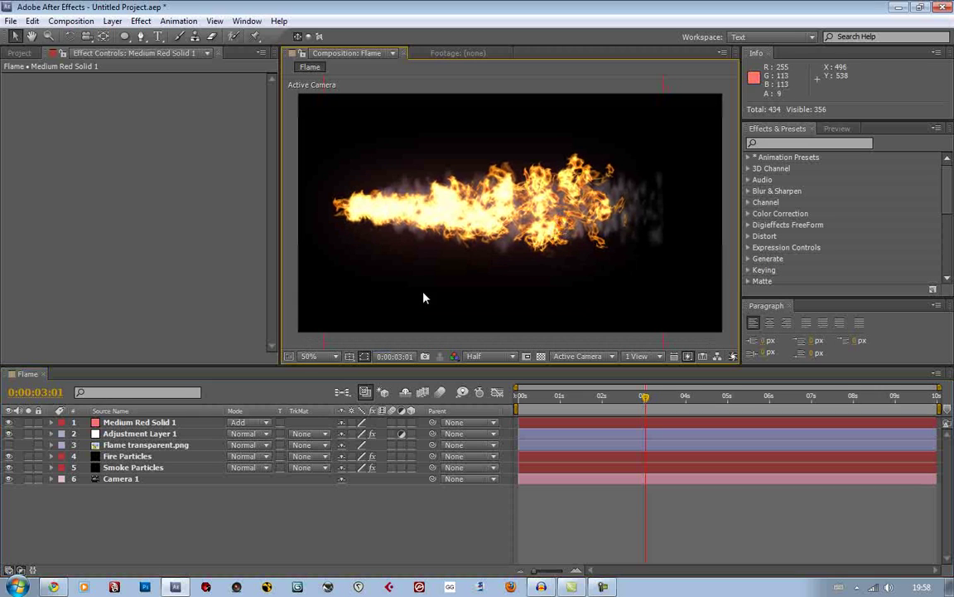
Step: Set the Fire Particles layer's Particular Motion Blur to On and close its effect settings
{"action": "left_click", "coordinate": [142, 460]}
{"action": "scroll", "coordinate": [188, 285], "scroll_direction": "down", "scroll_amount": 5}
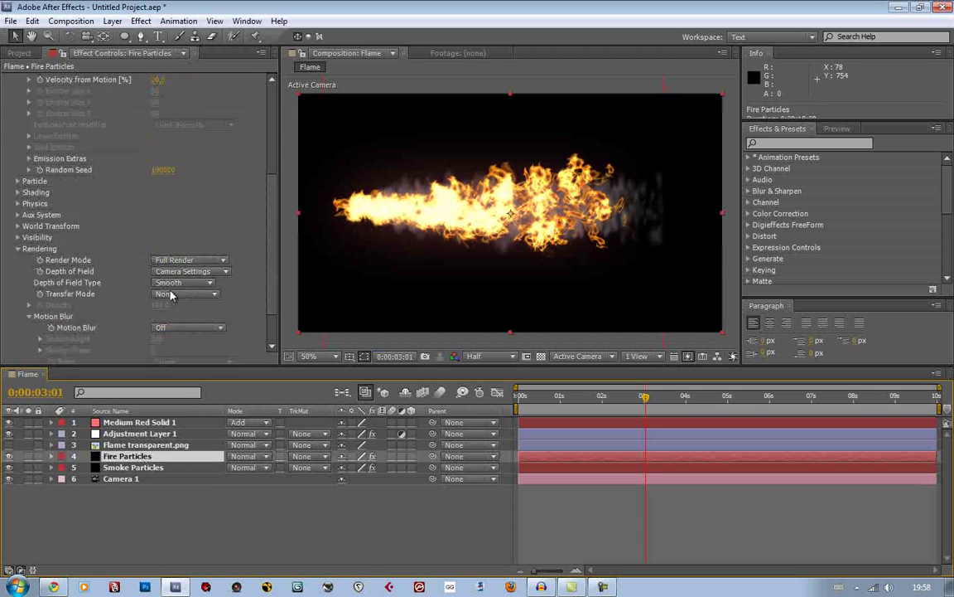
{"action": "left_click", "coordinate": [181, 284]}
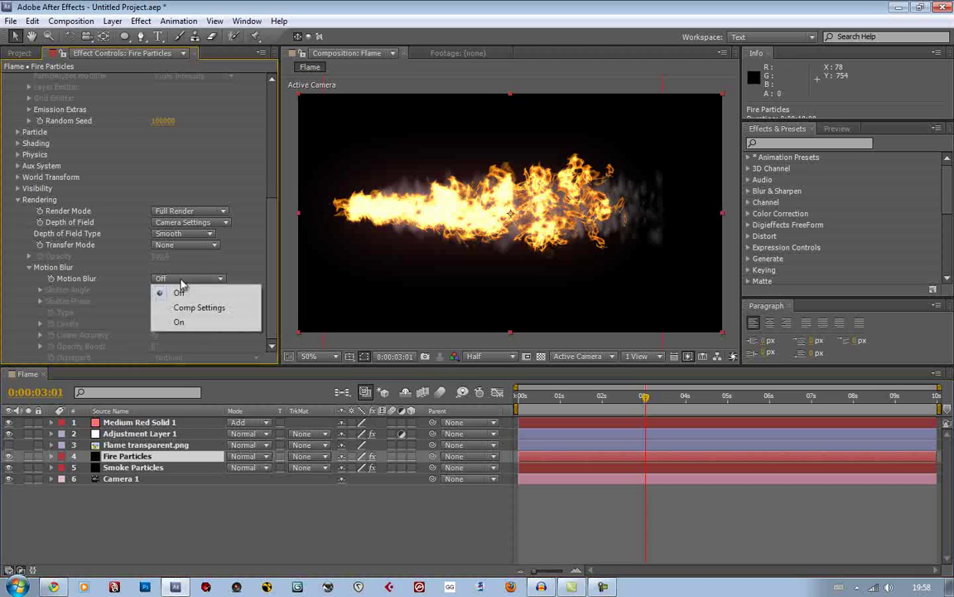
{"action": "left_click", "coordinate": [183, 323]}
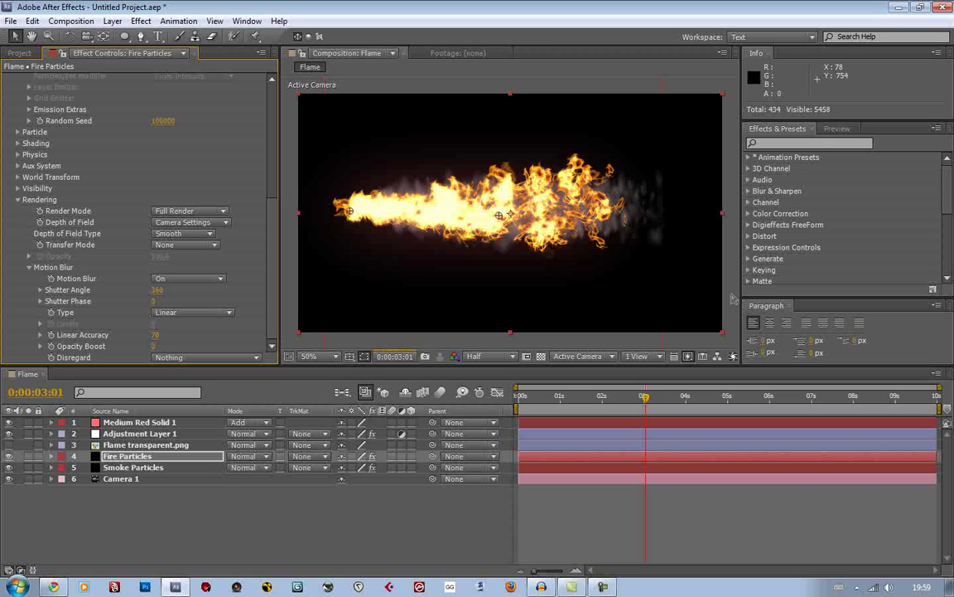
{"action": "left_click", "coordinate": [684, 290]}
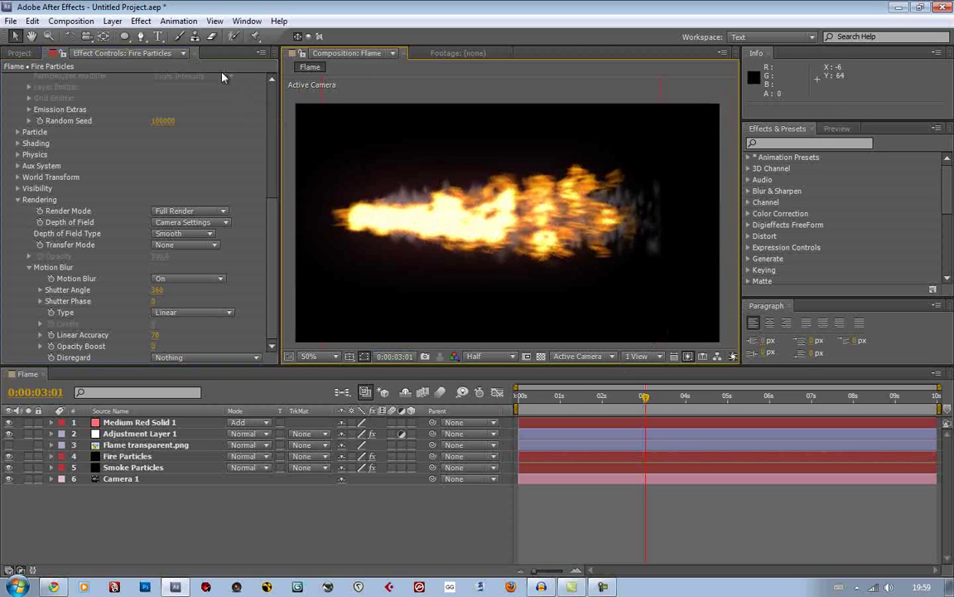
{"action": "left_click", "coordinate": [188, 49]}
{"action": "left_click", "coordinate": [175, 311]}
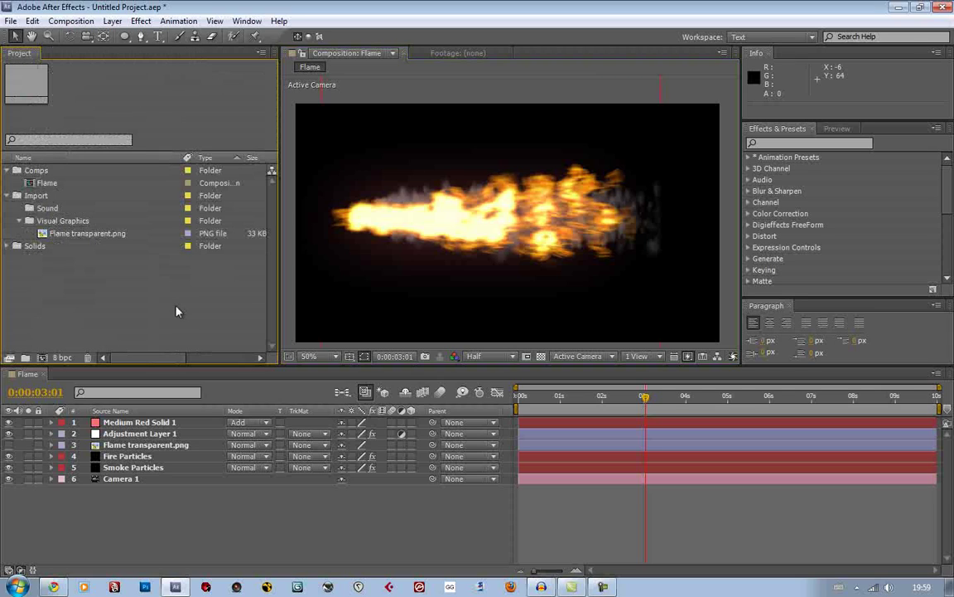